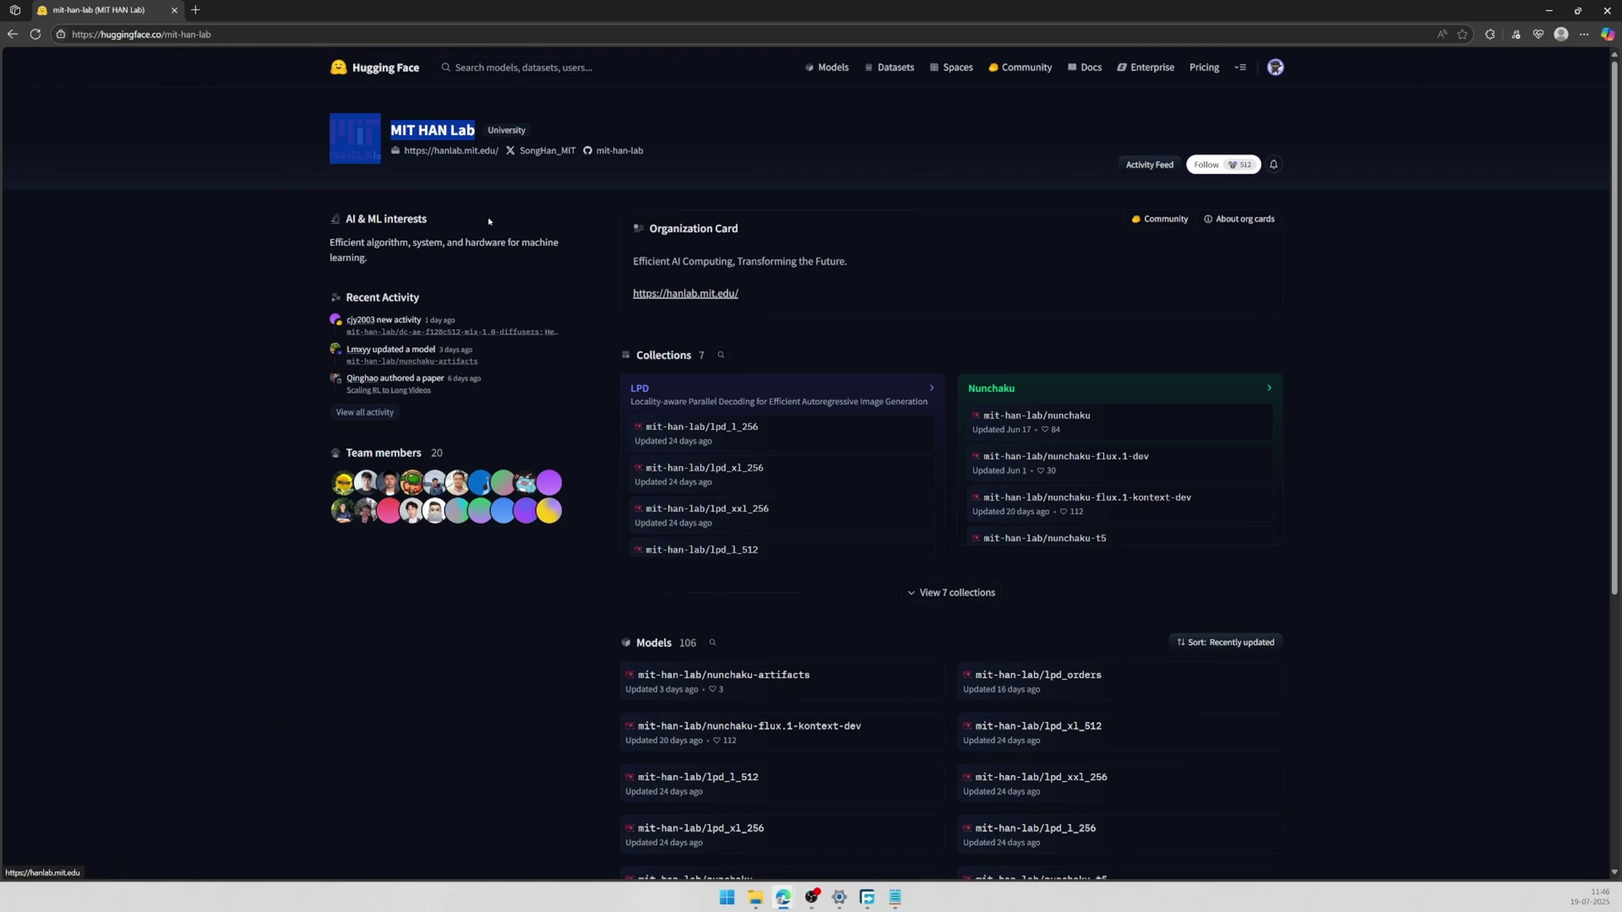
- Open the Nunchaku model collection and look through its models, highlighting the flux1-dev entry
click(1031, 399)
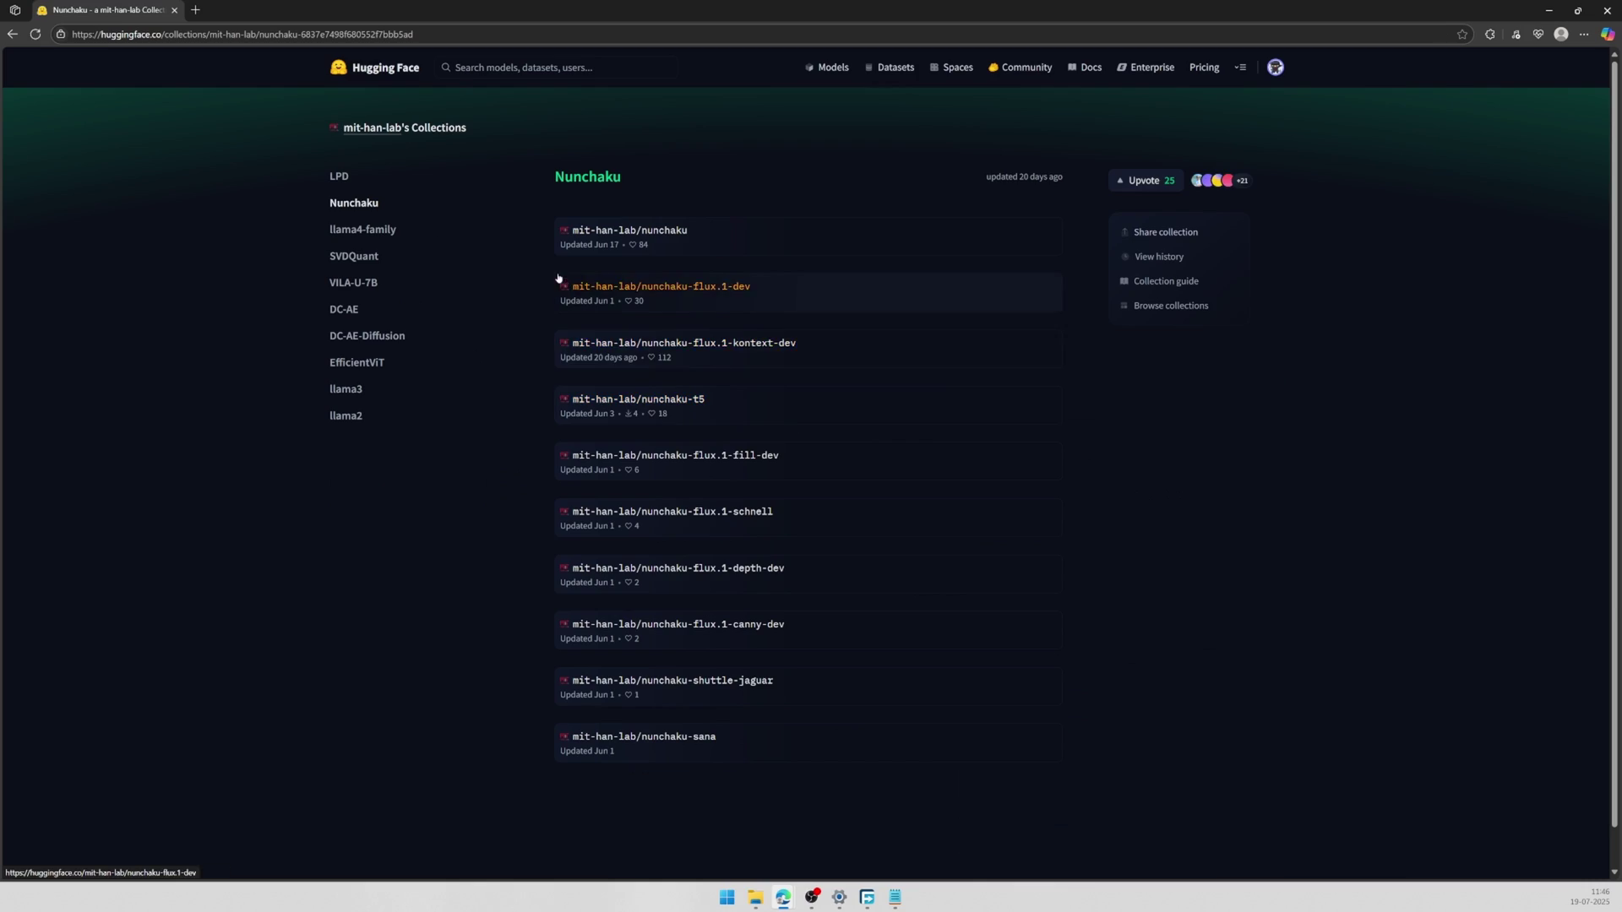
drag(536, 234, 829, 747)
click(1277, 627)
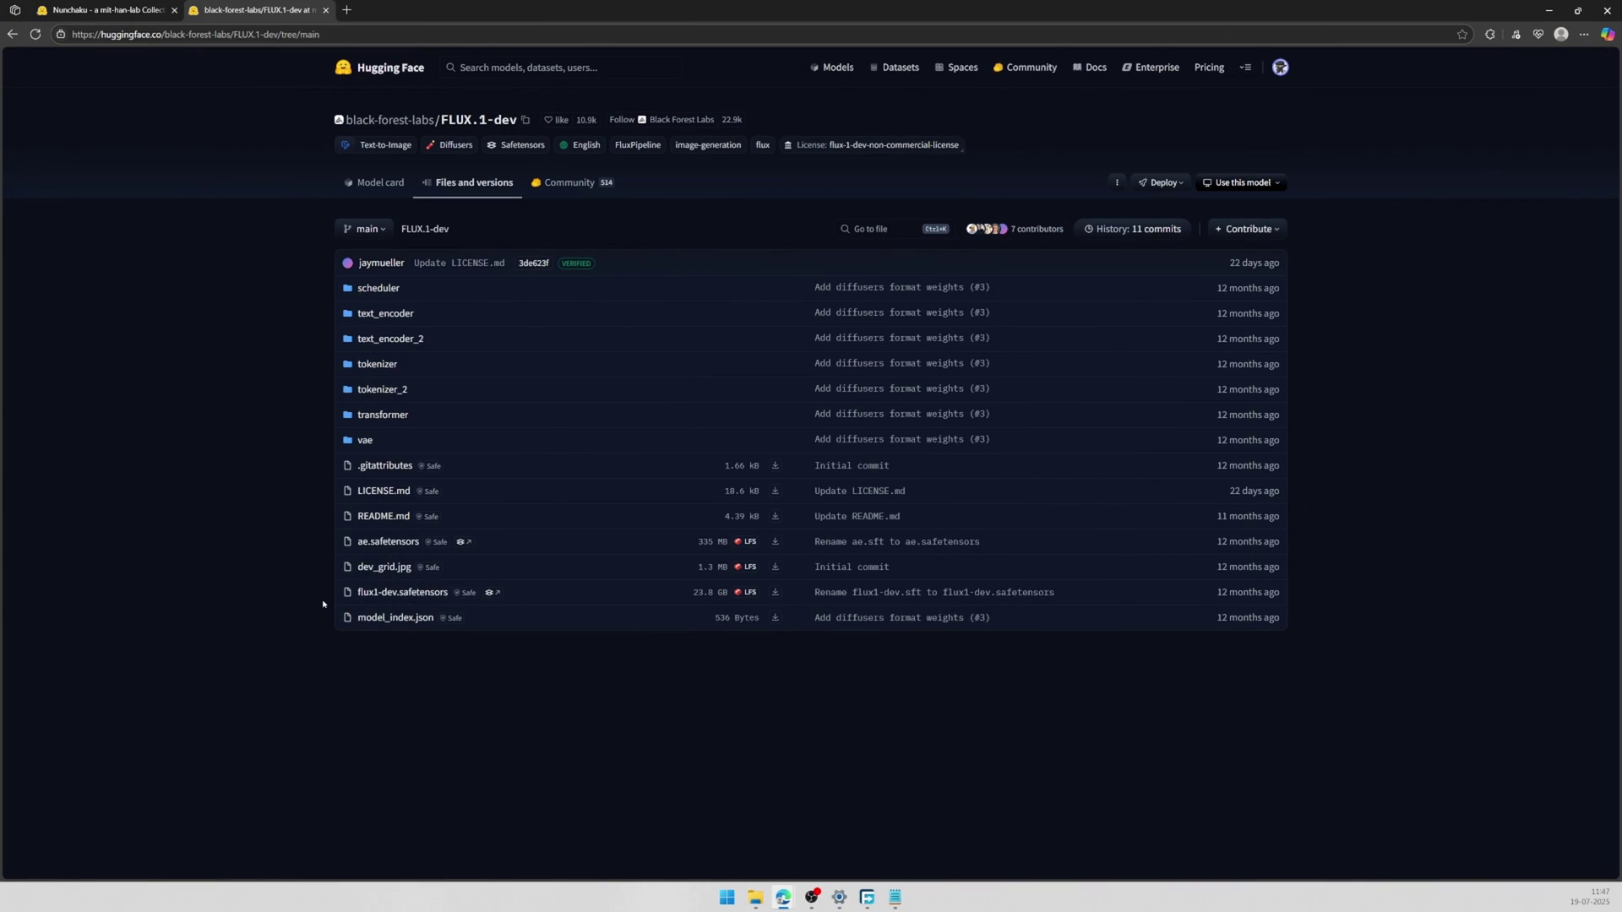
drag(322, 604, 775, 591)
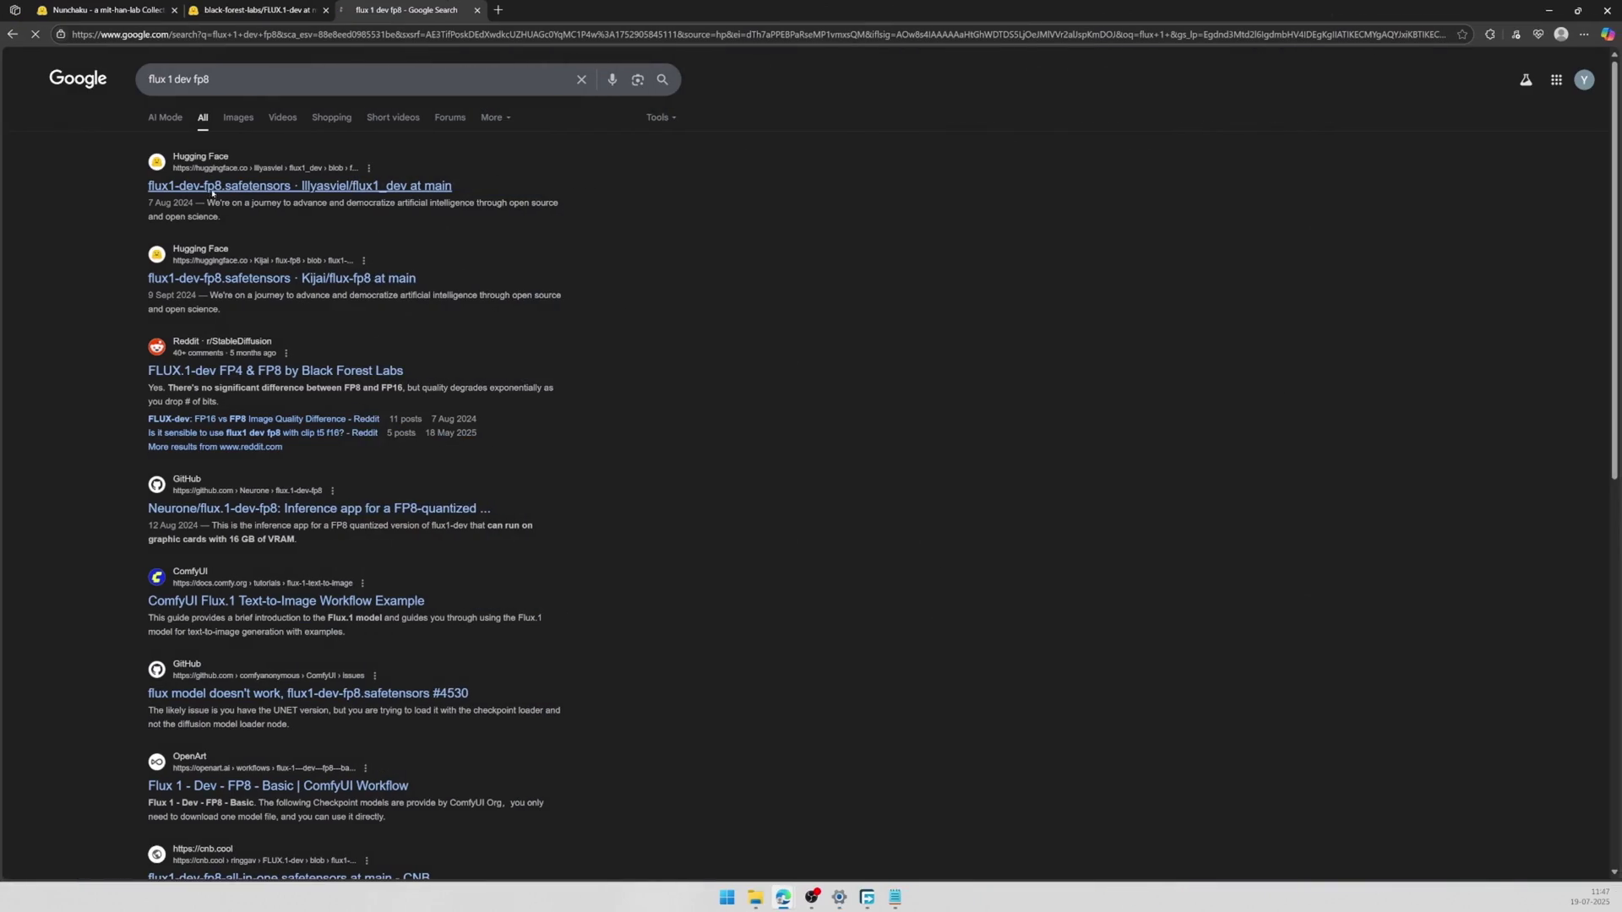
- Open the flux1-dev-fp8 result, view the flux1_dev files, then the Q2_K–Q8_0 gguf files
click(212, 187)
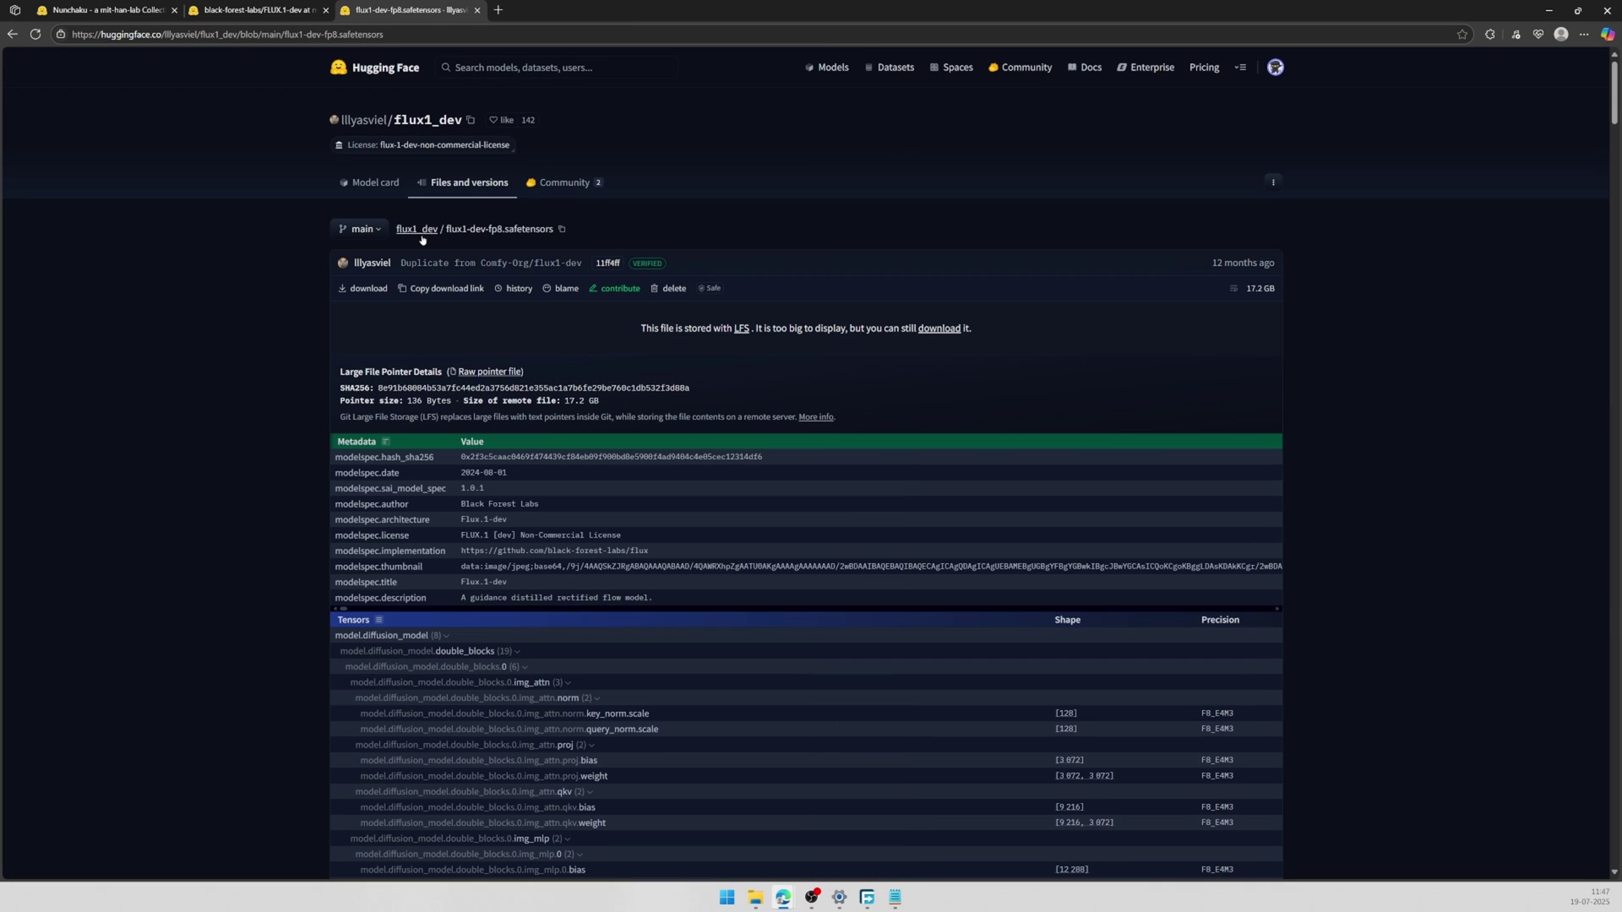
click(423, 238)
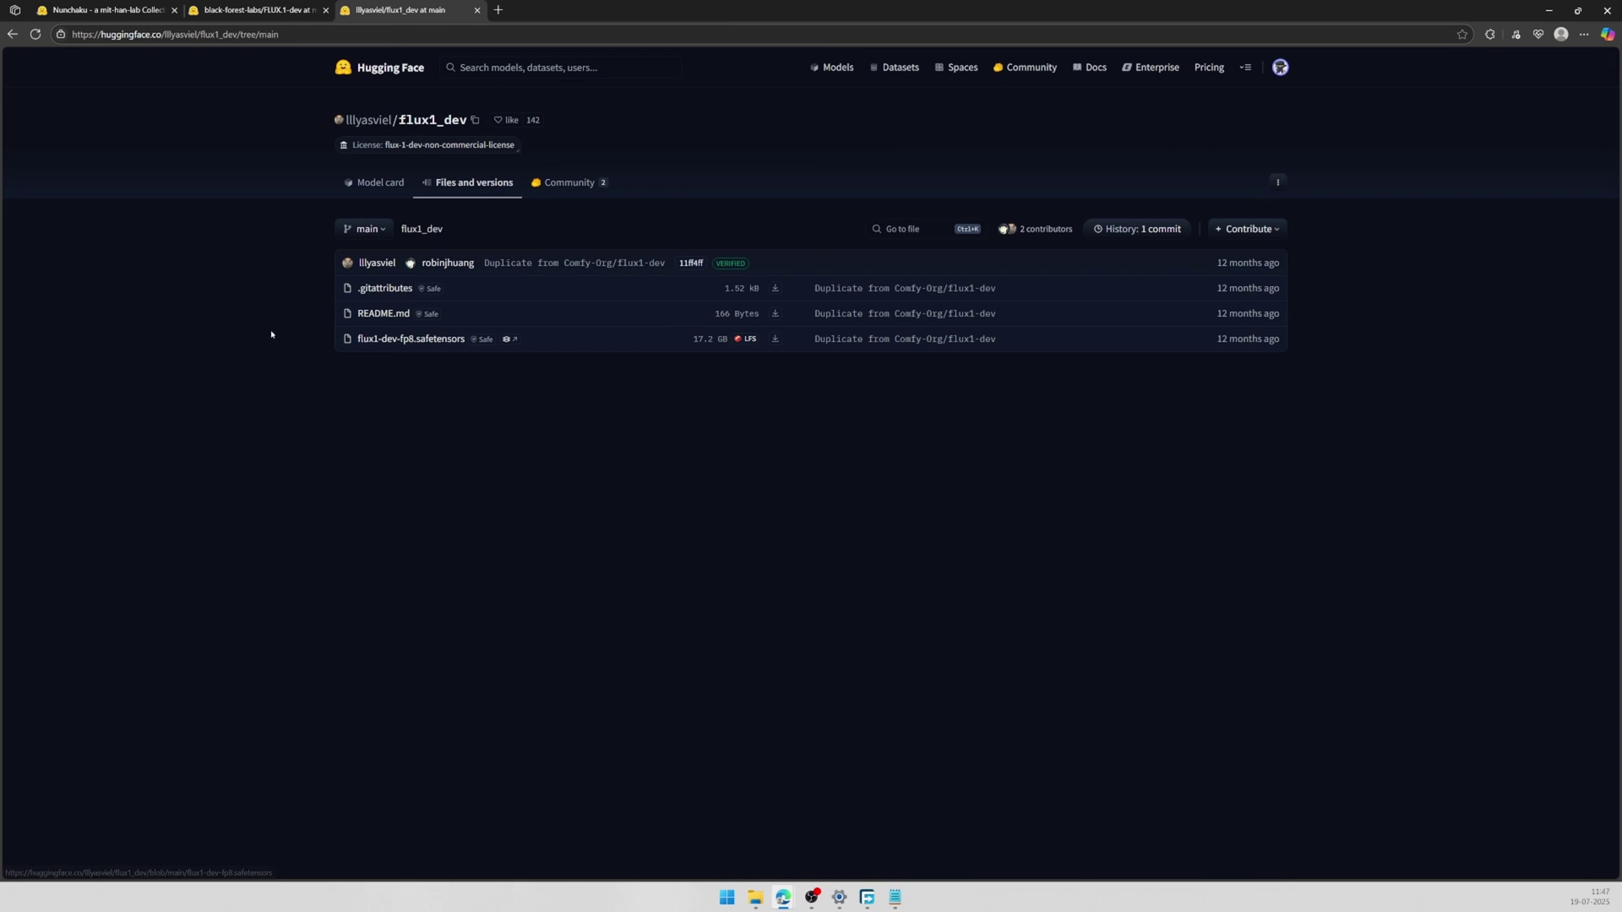
drag(315, 344, 590, 343)
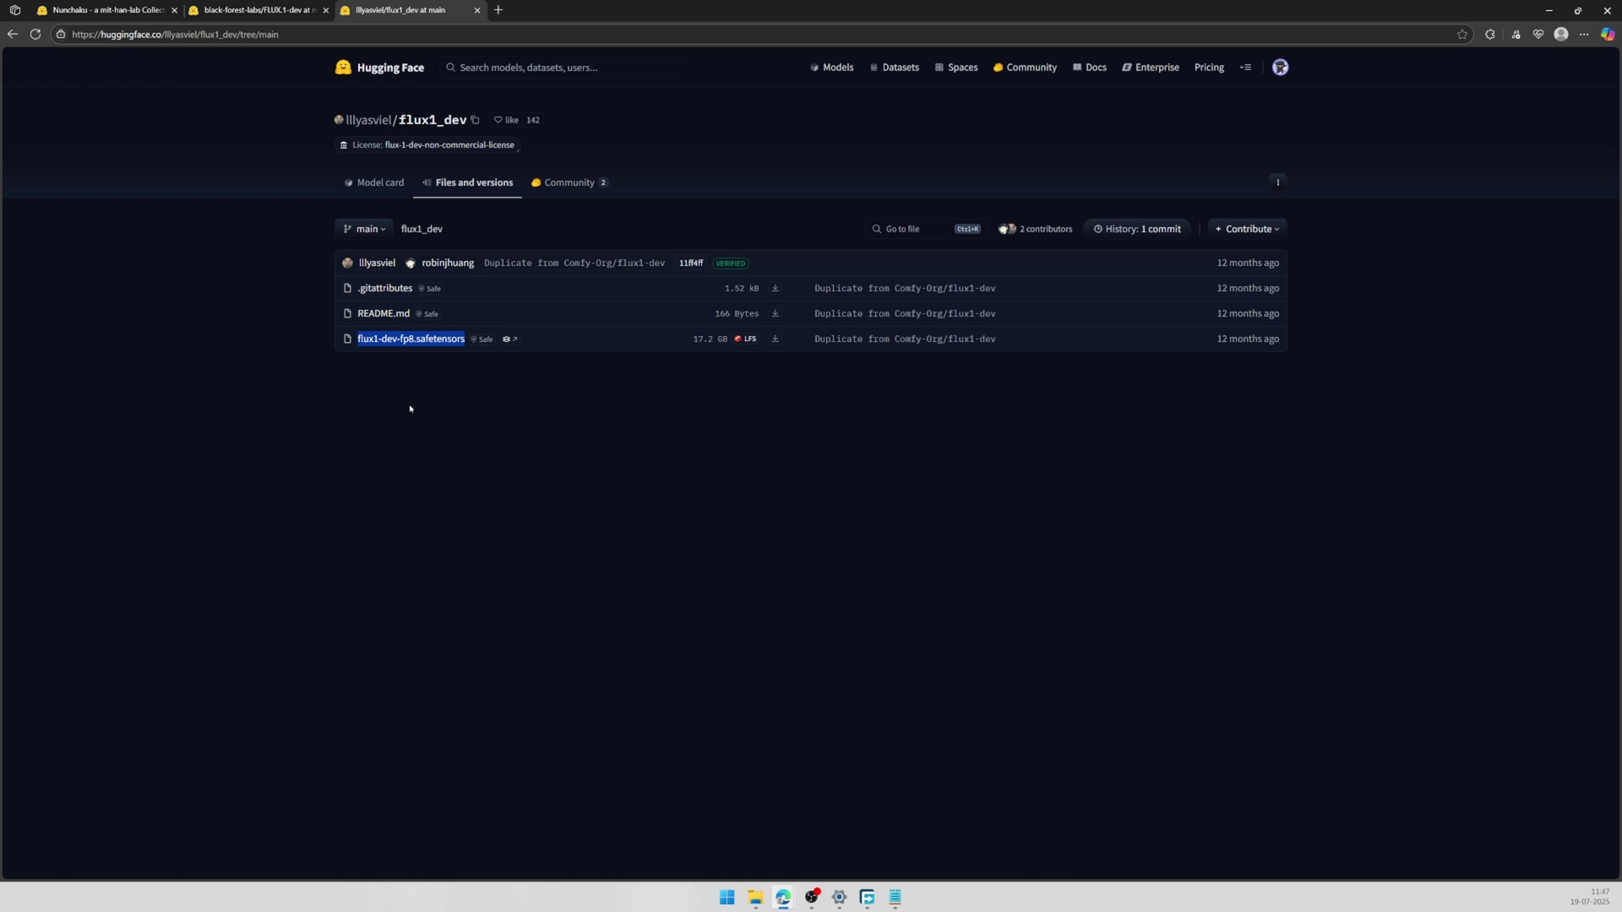
click(410, 409)
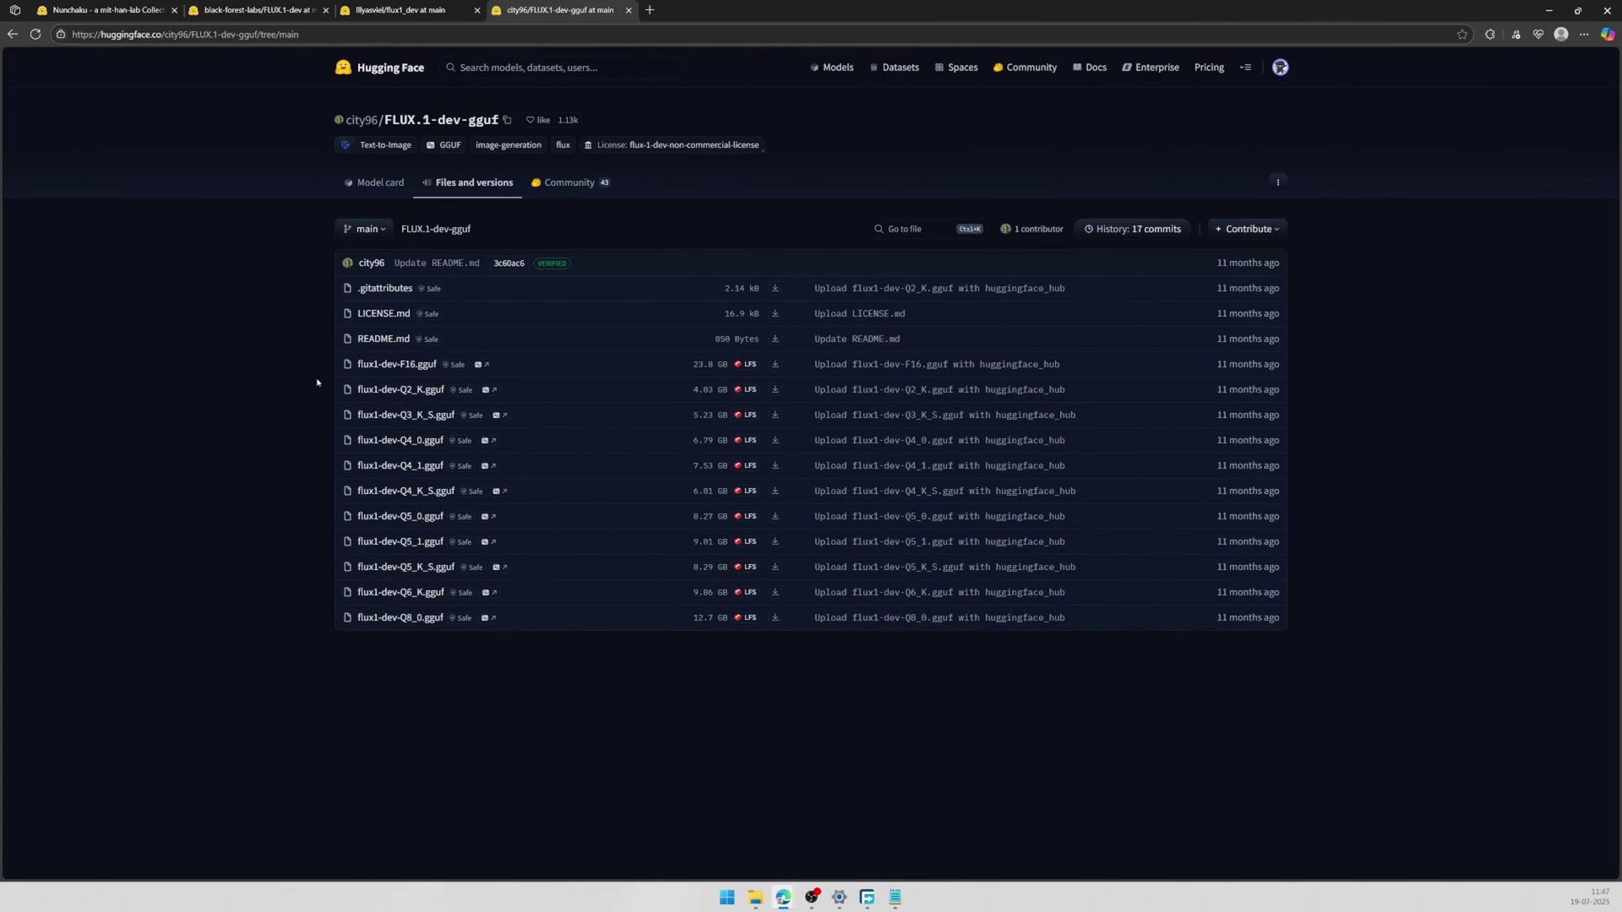
drag(317, 383, 773, 673)
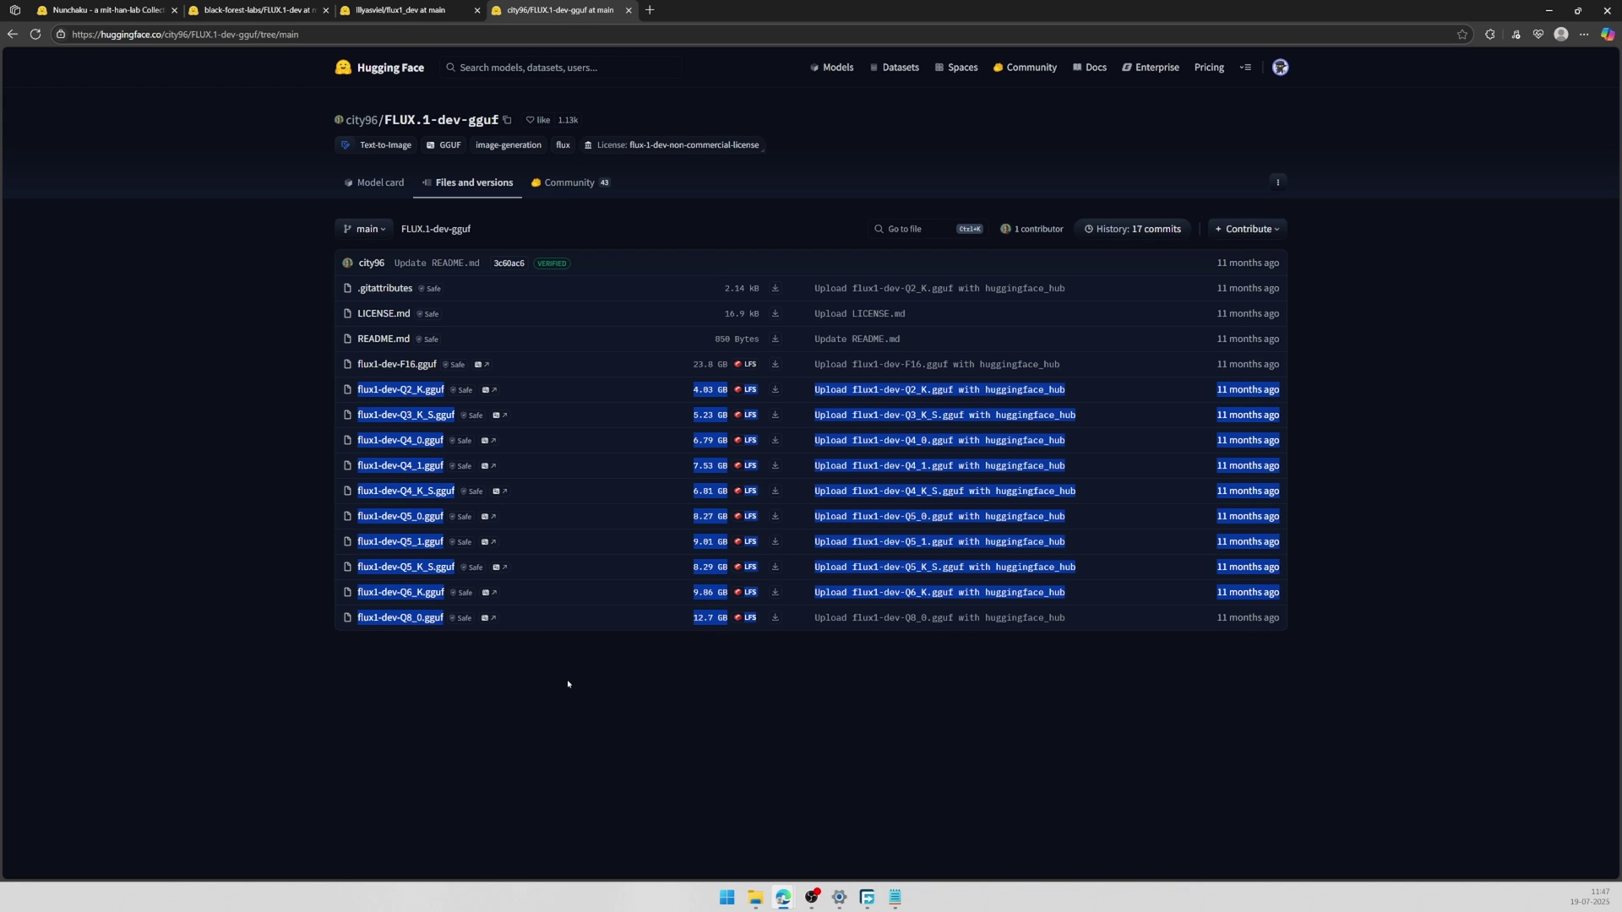
click(567, 685)
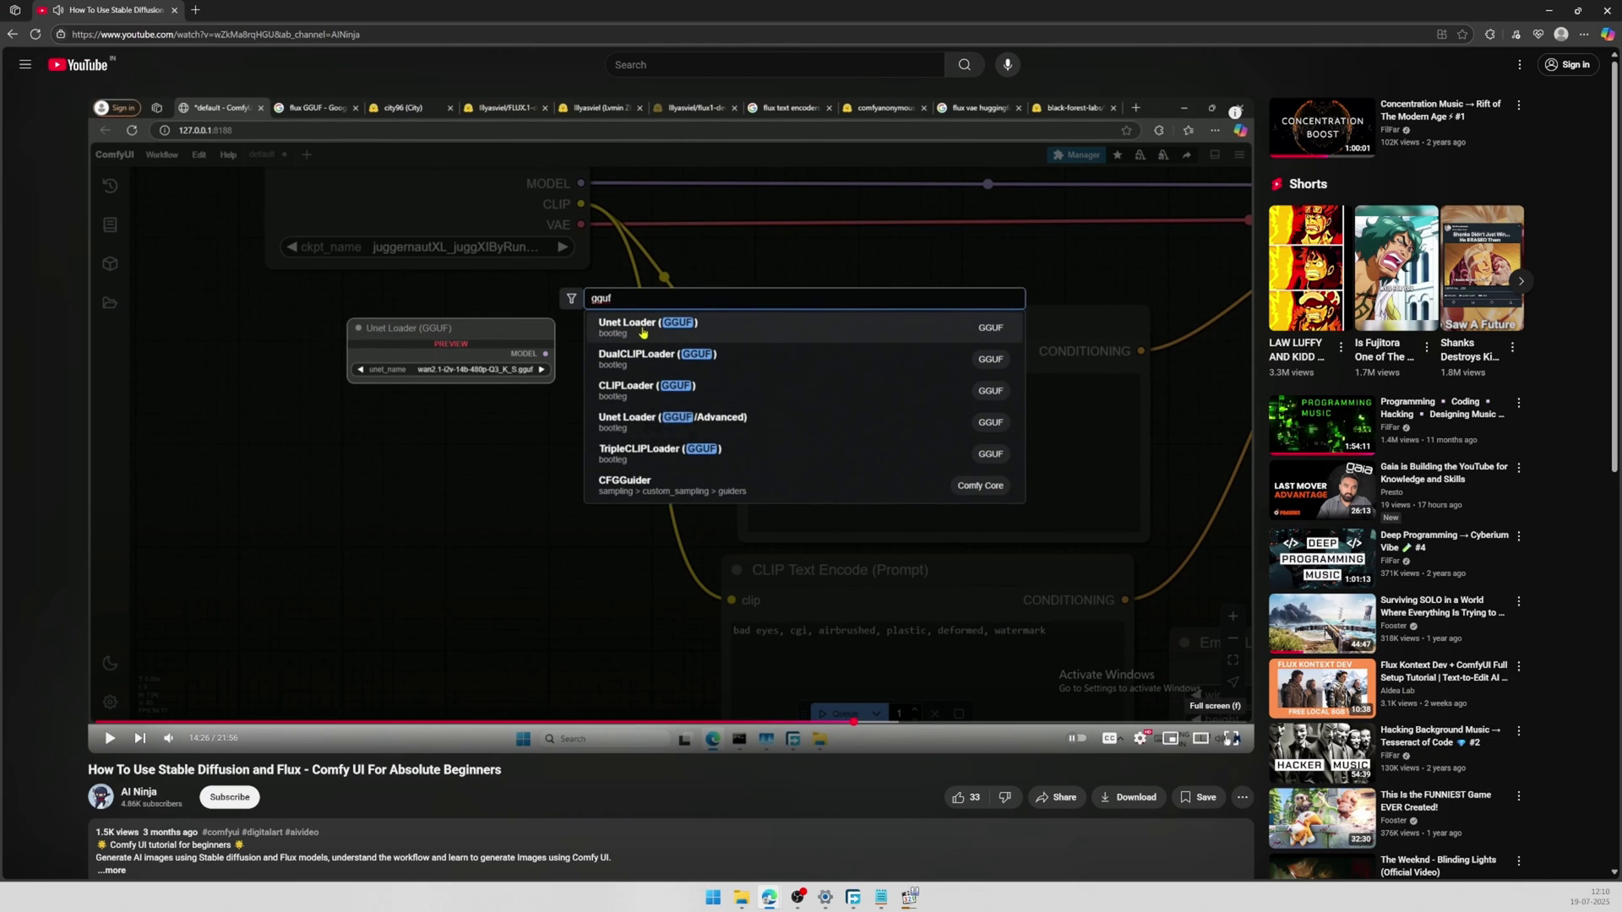
- Resume the ComfyUI tutorial video in full screen
click(1230, 739)
key(space)
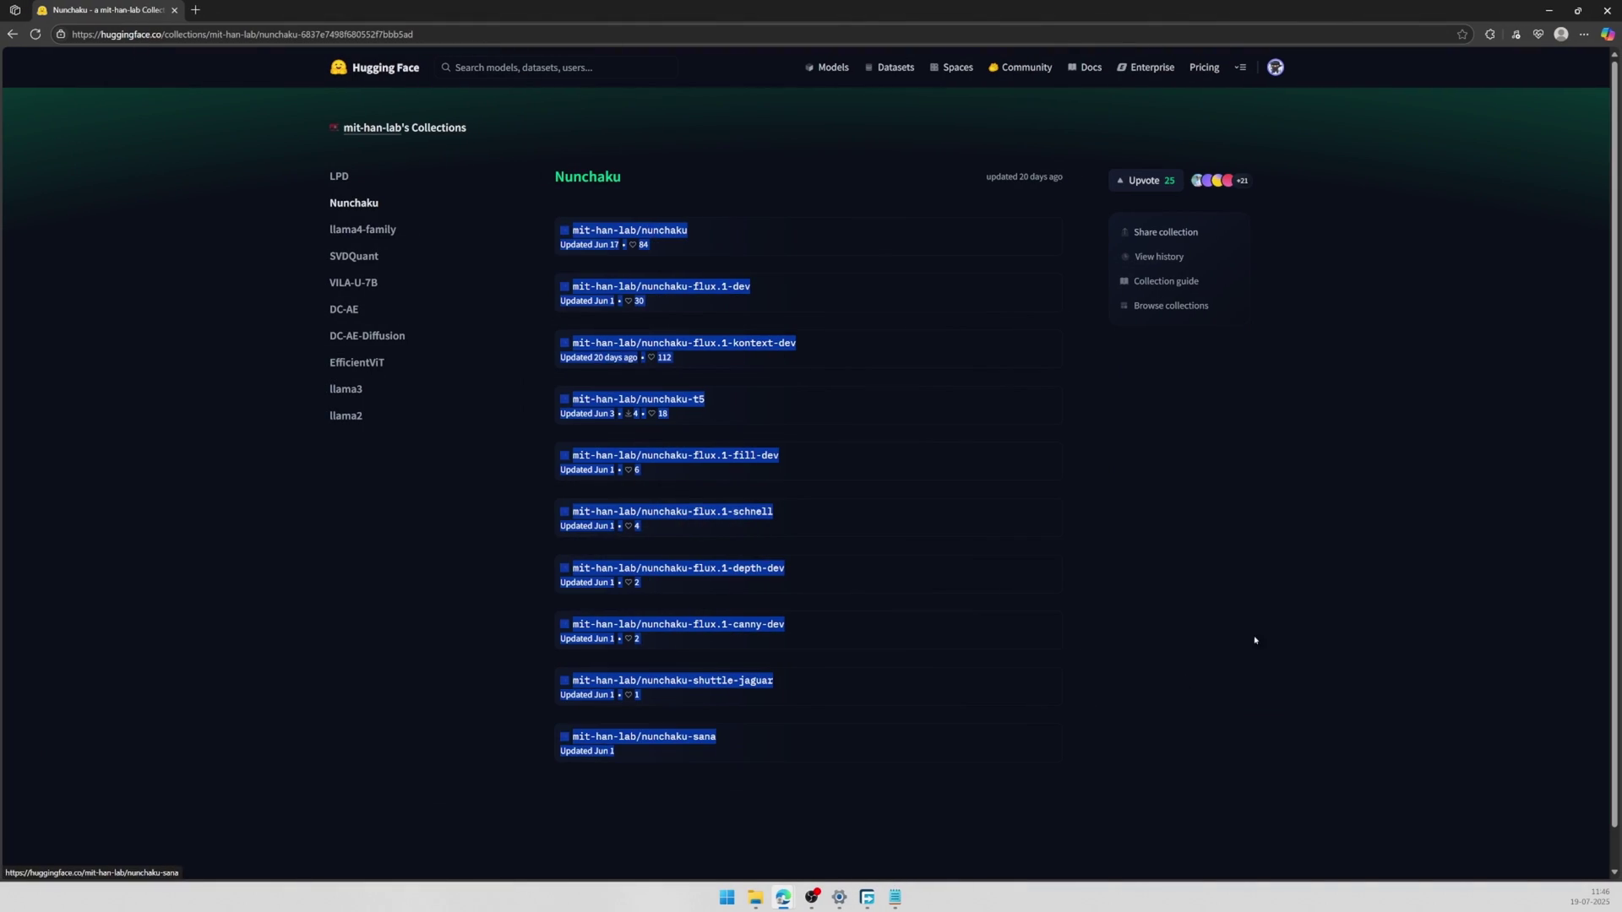
- Pan the canvas to the Preview and Save Image nodes showing the manuscript-style girl render
click(1255, 640)
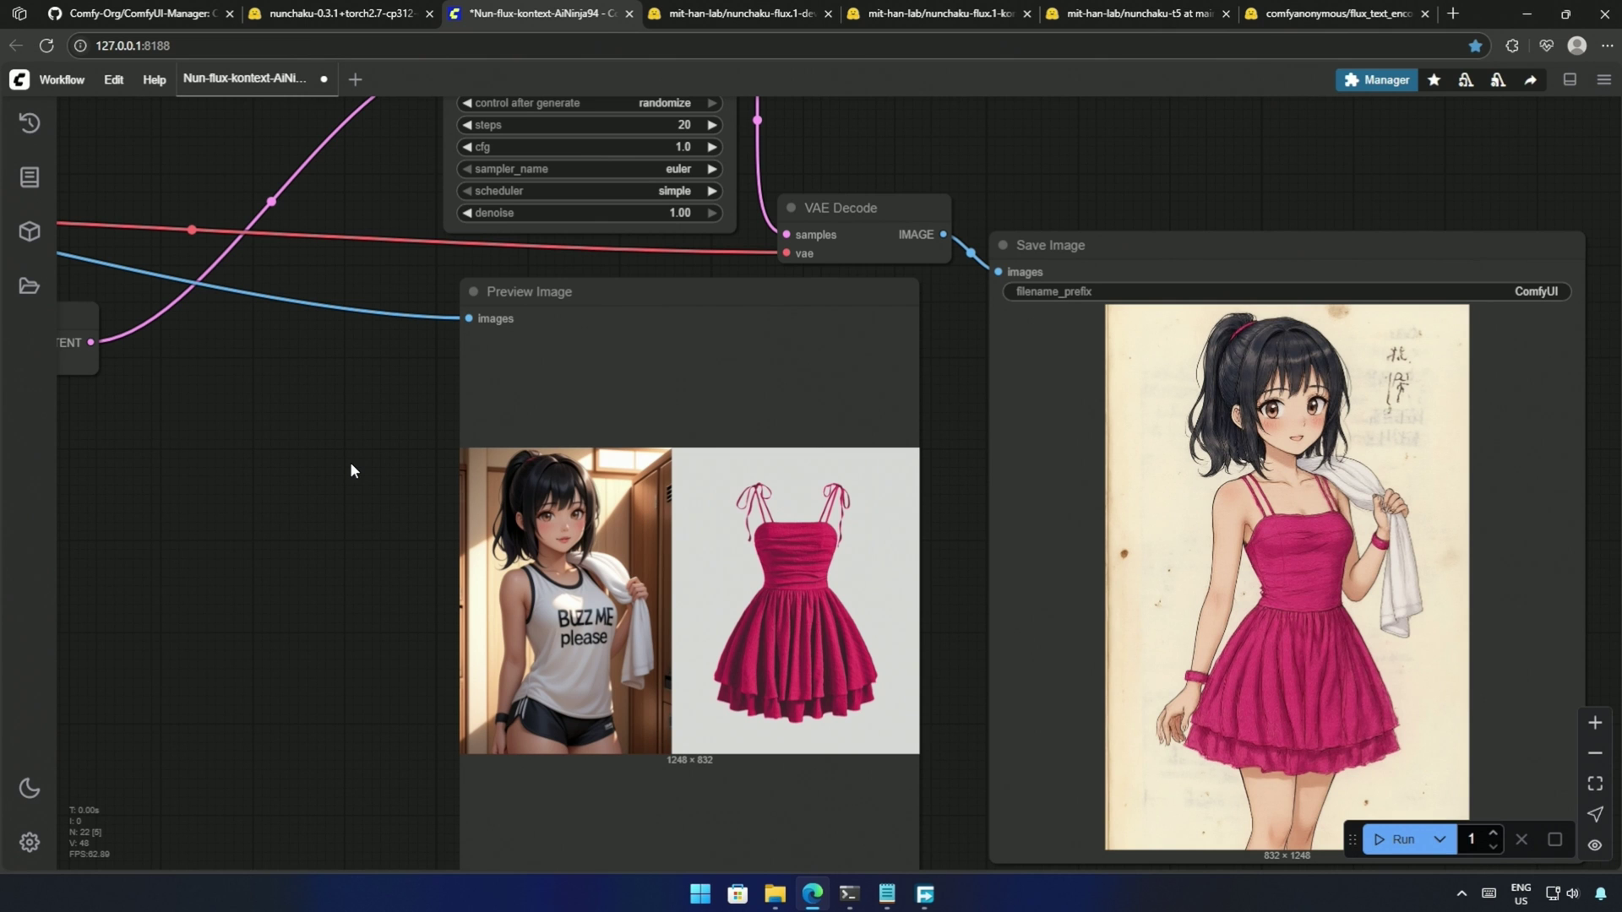
scroll(389, 477, up, 3)
drag(402, 479, 120, 360)
scroll(120, 360, down, 2)
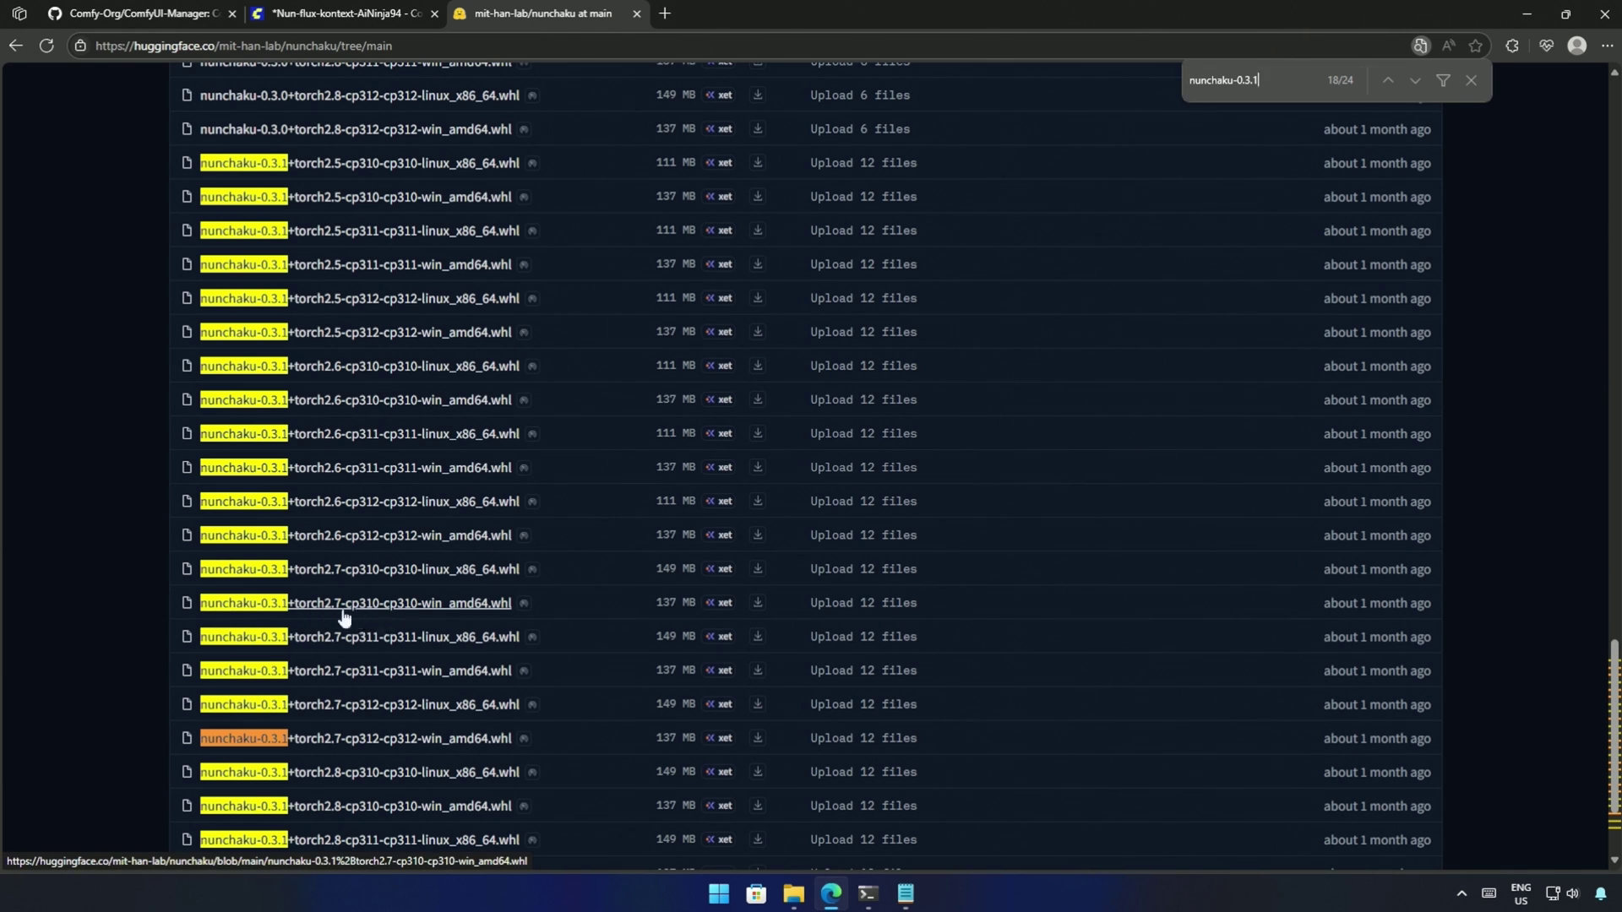
- Copy the ComfyUI GitHub link from Links.txt for the browser address bar
scroll(73, 557, down, 3)
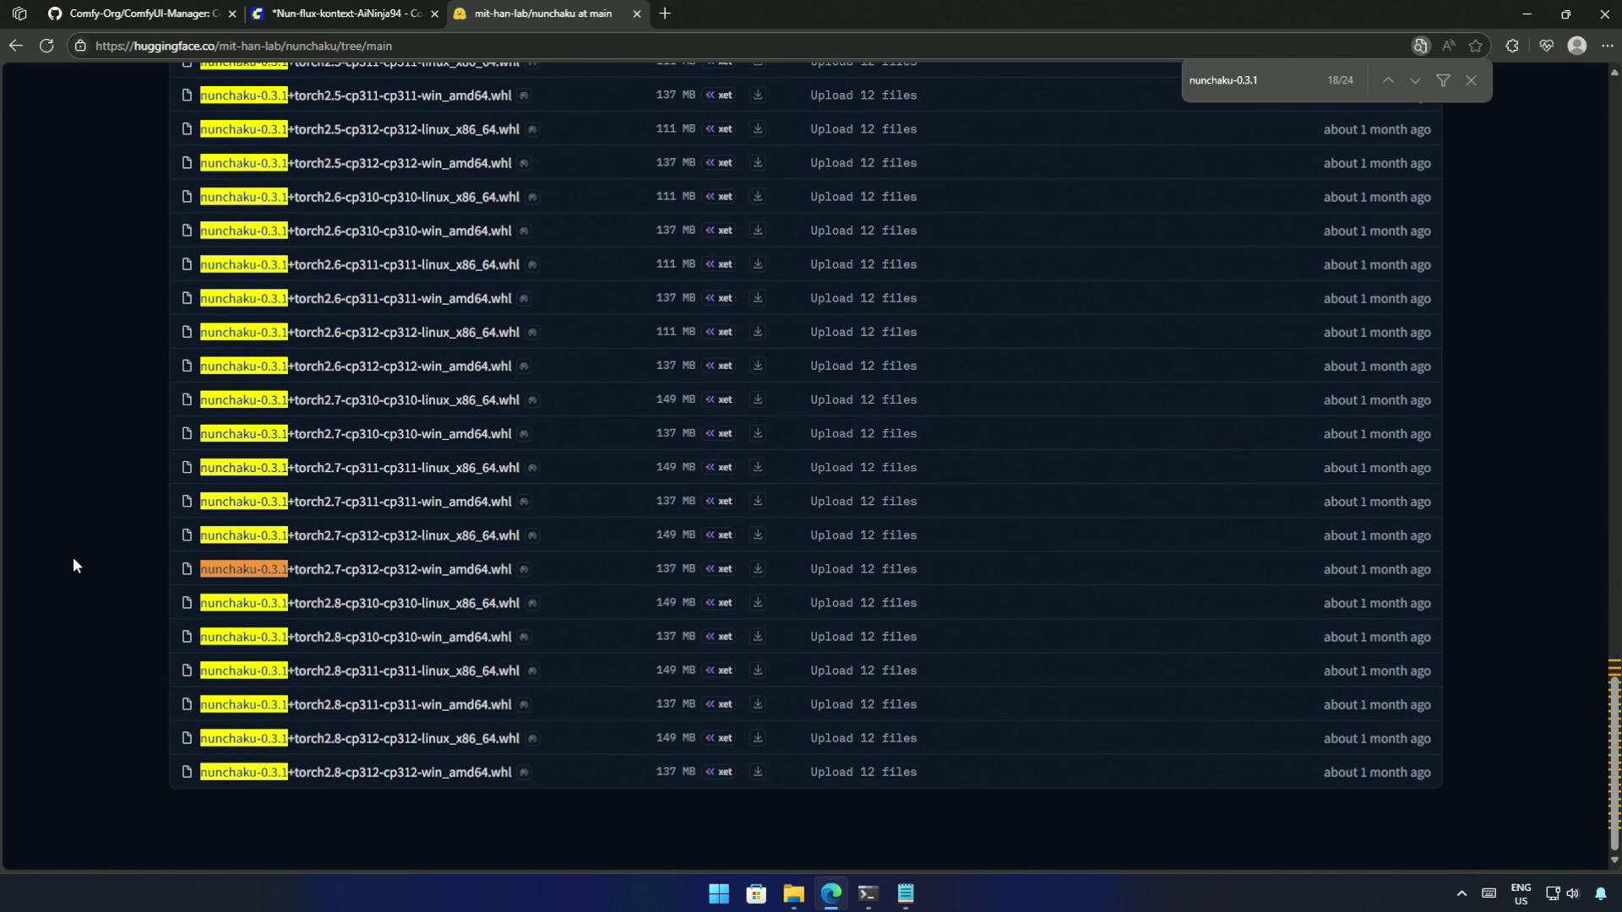
mouse_move(867, 898)
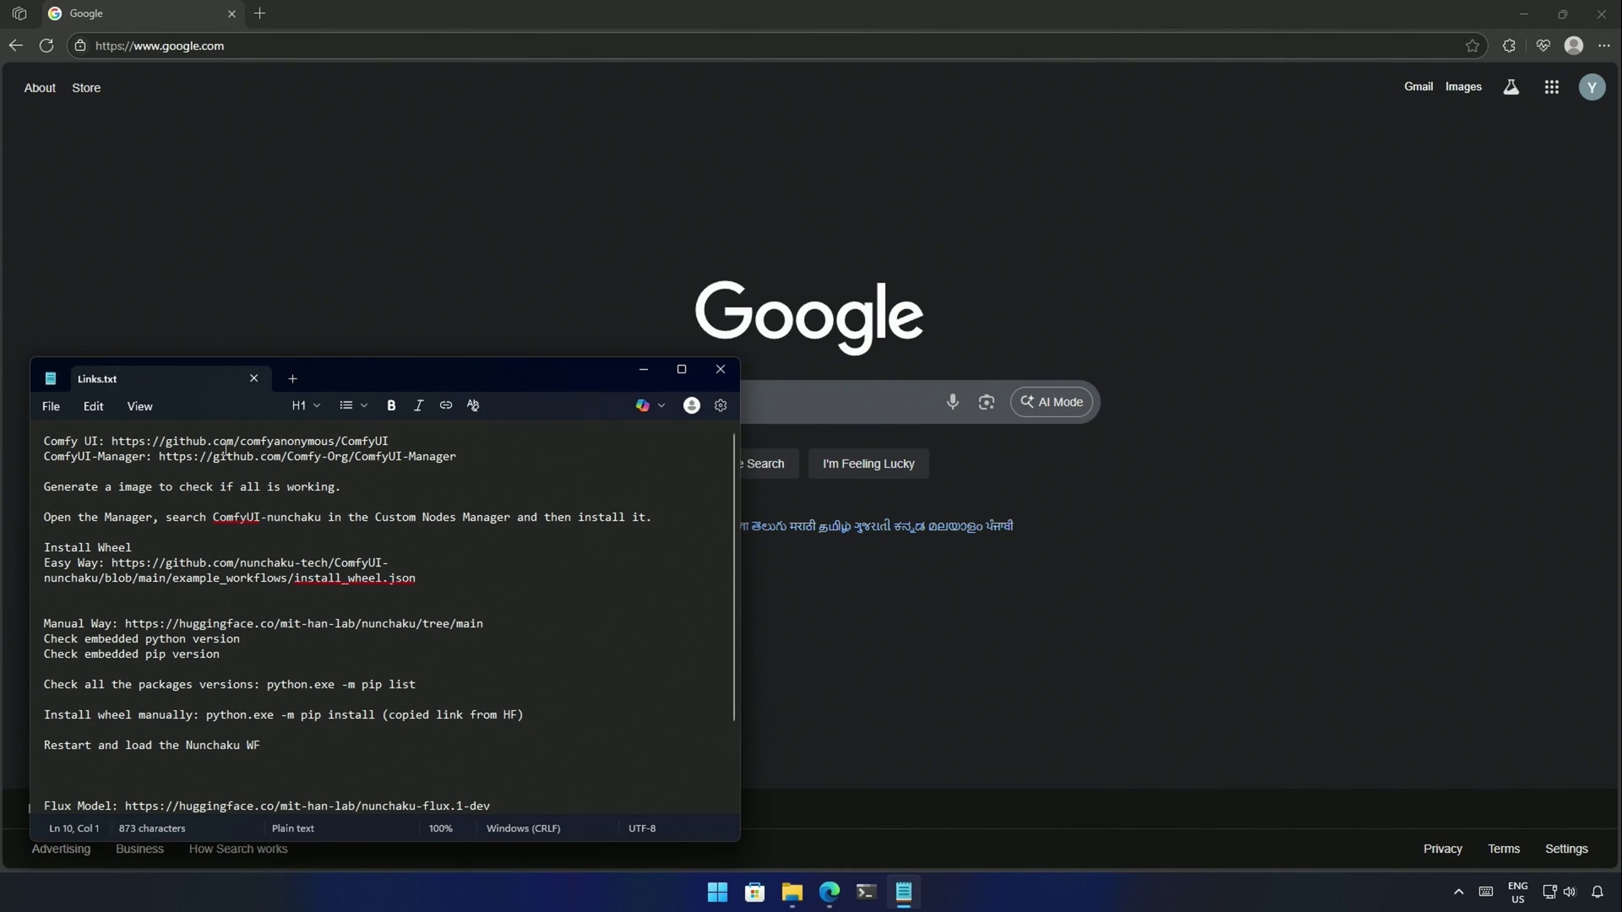
click(106, 443)
key(ctrl+Right)
key(ctrl+shift+Right)
key(ctrl+c)
click(233, 349)
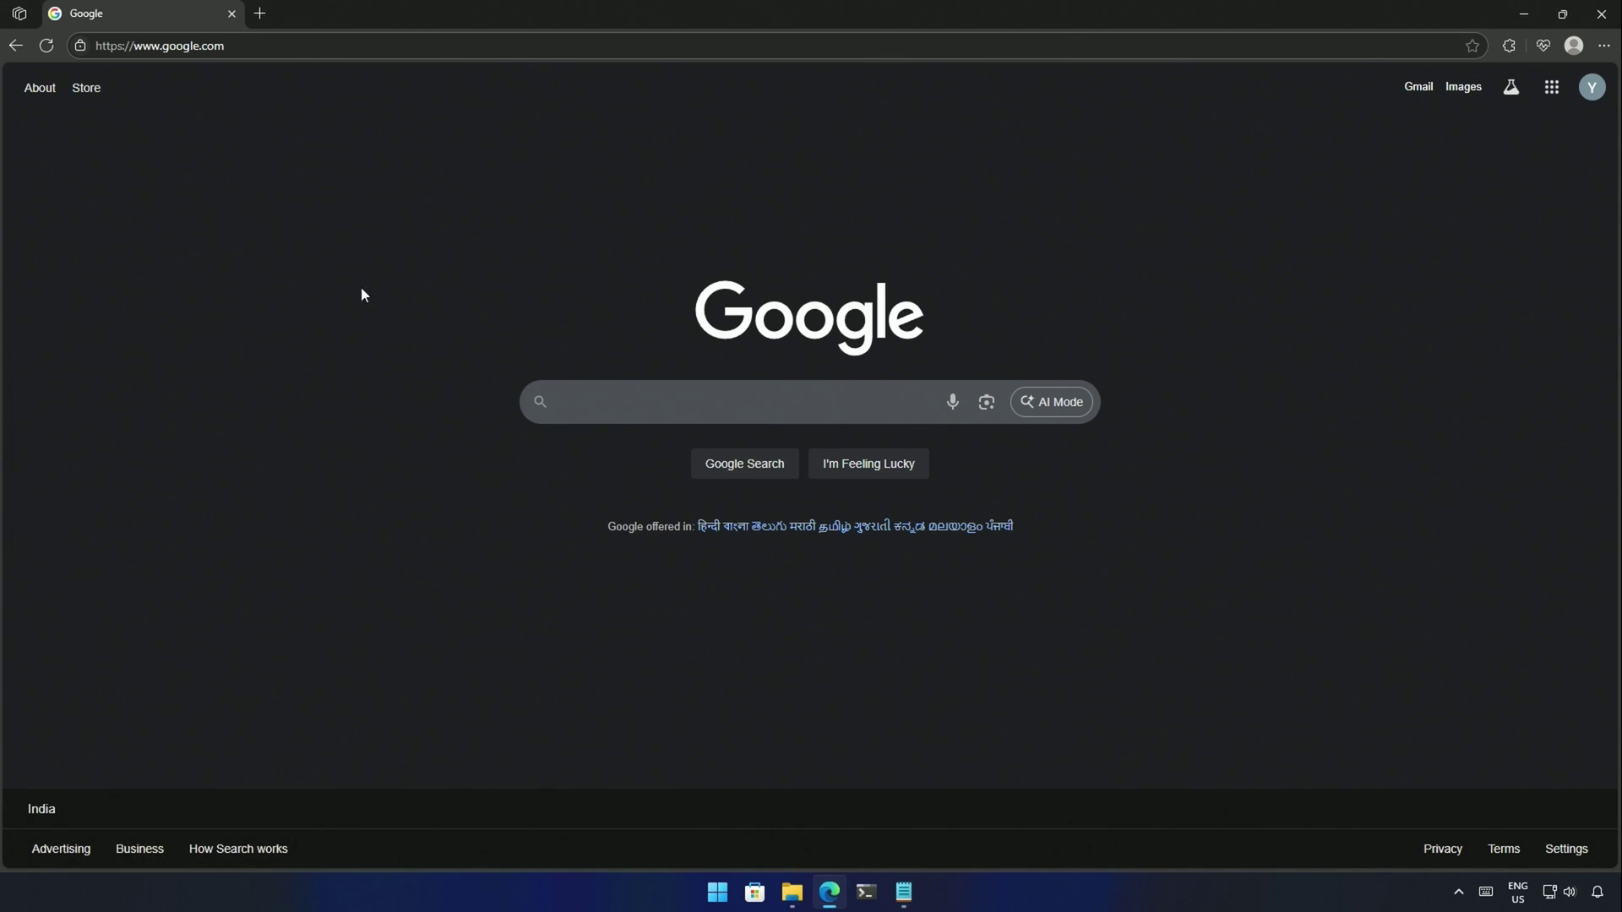
click(317, 52)
- Open the ComfyUI GitHub page and download the portable package for Nvidia
key(ctrl+v)
key(Return)
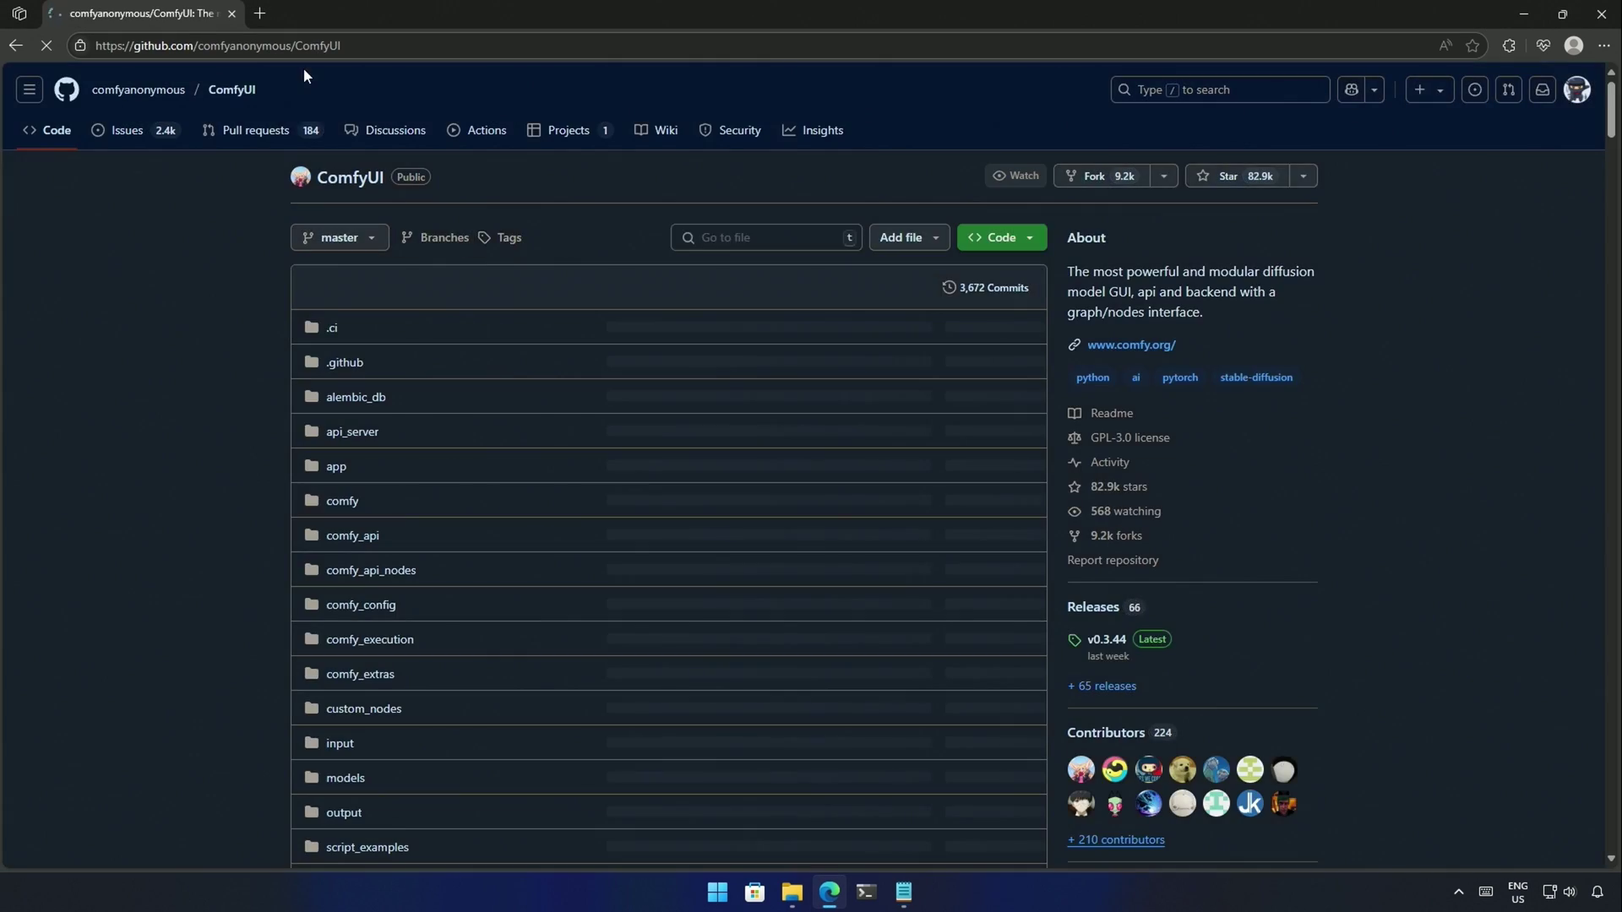
scroll(296, 423, down, 10)
scroll(289, 426, down, 20)
click(381, 389)
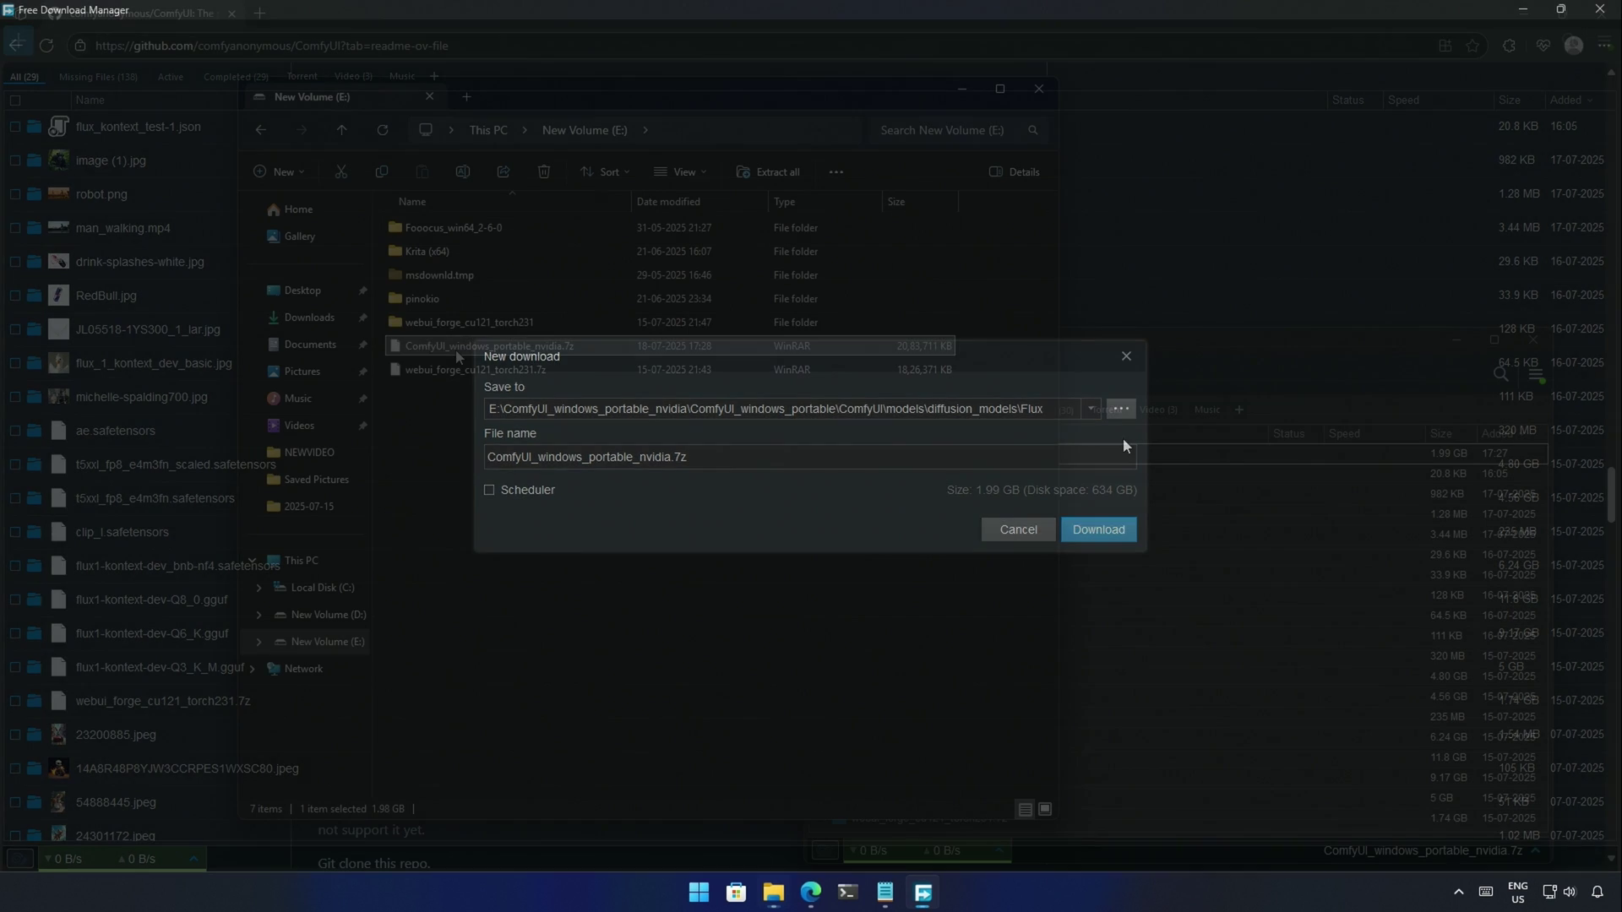
- Extract the downloaded ComfyUI portable 7z archive to drive E
right_click(455, 348)
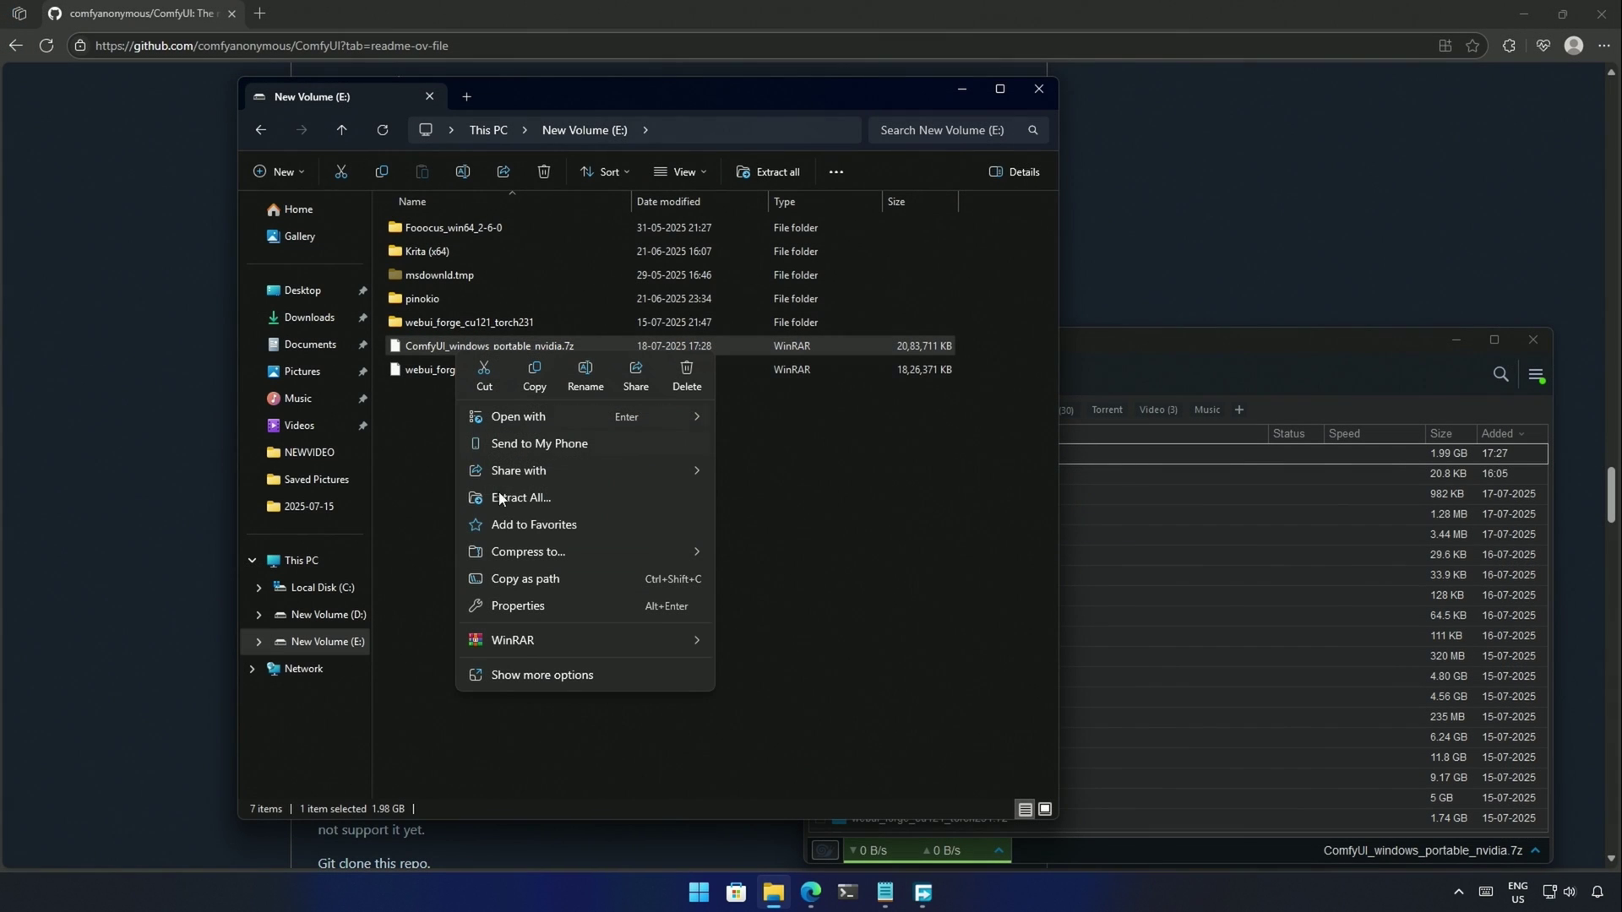
click(539, 502)
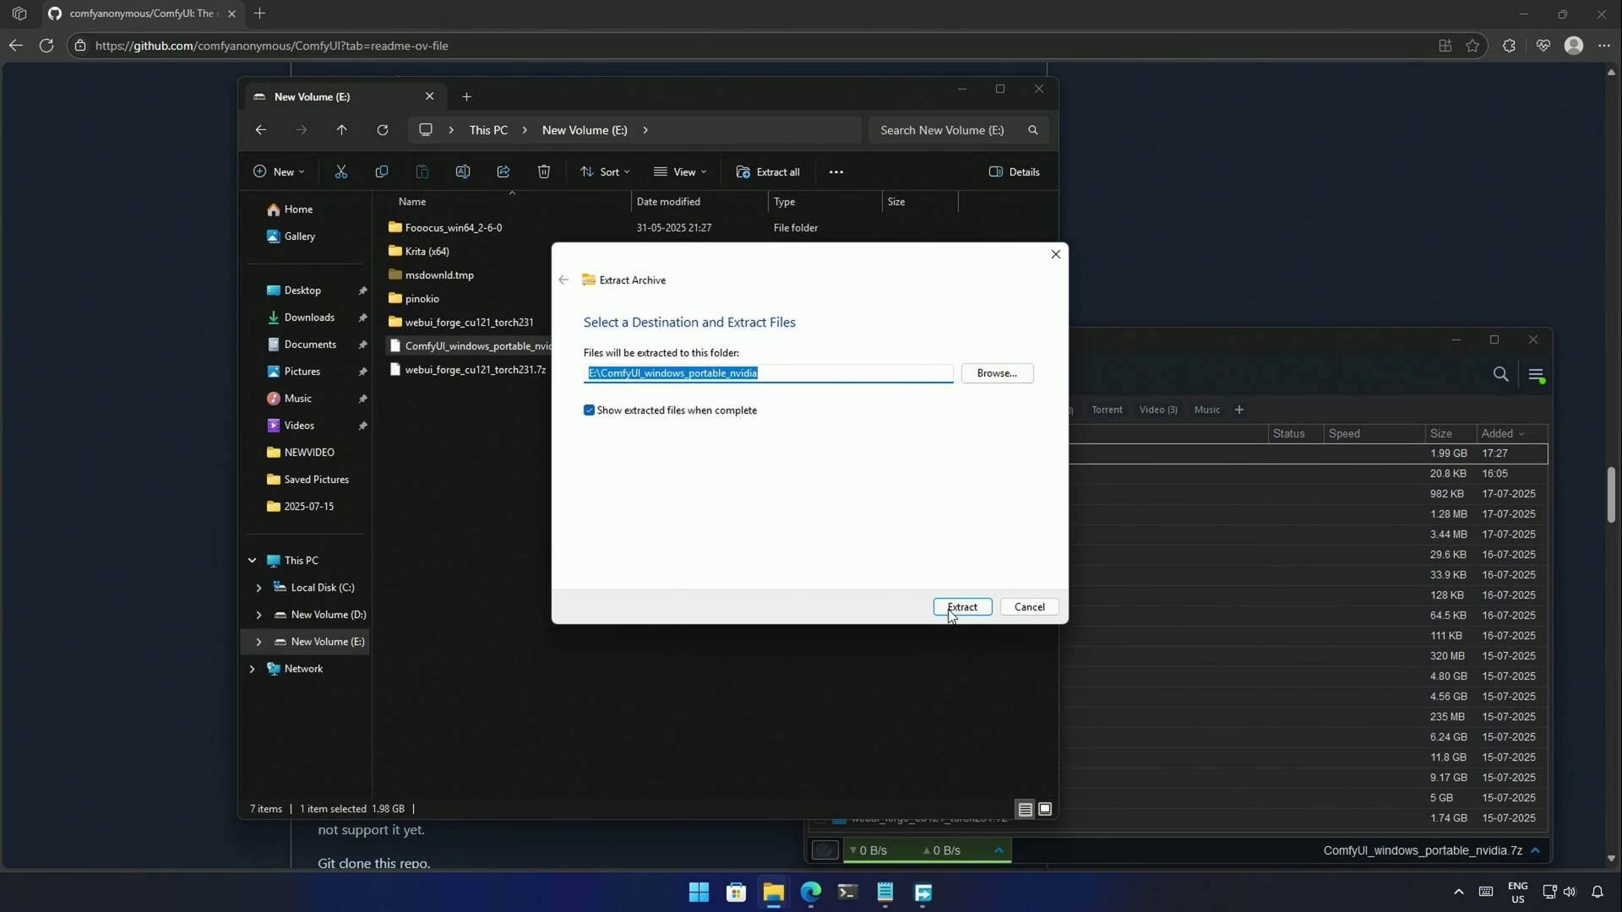
click(959, 606)
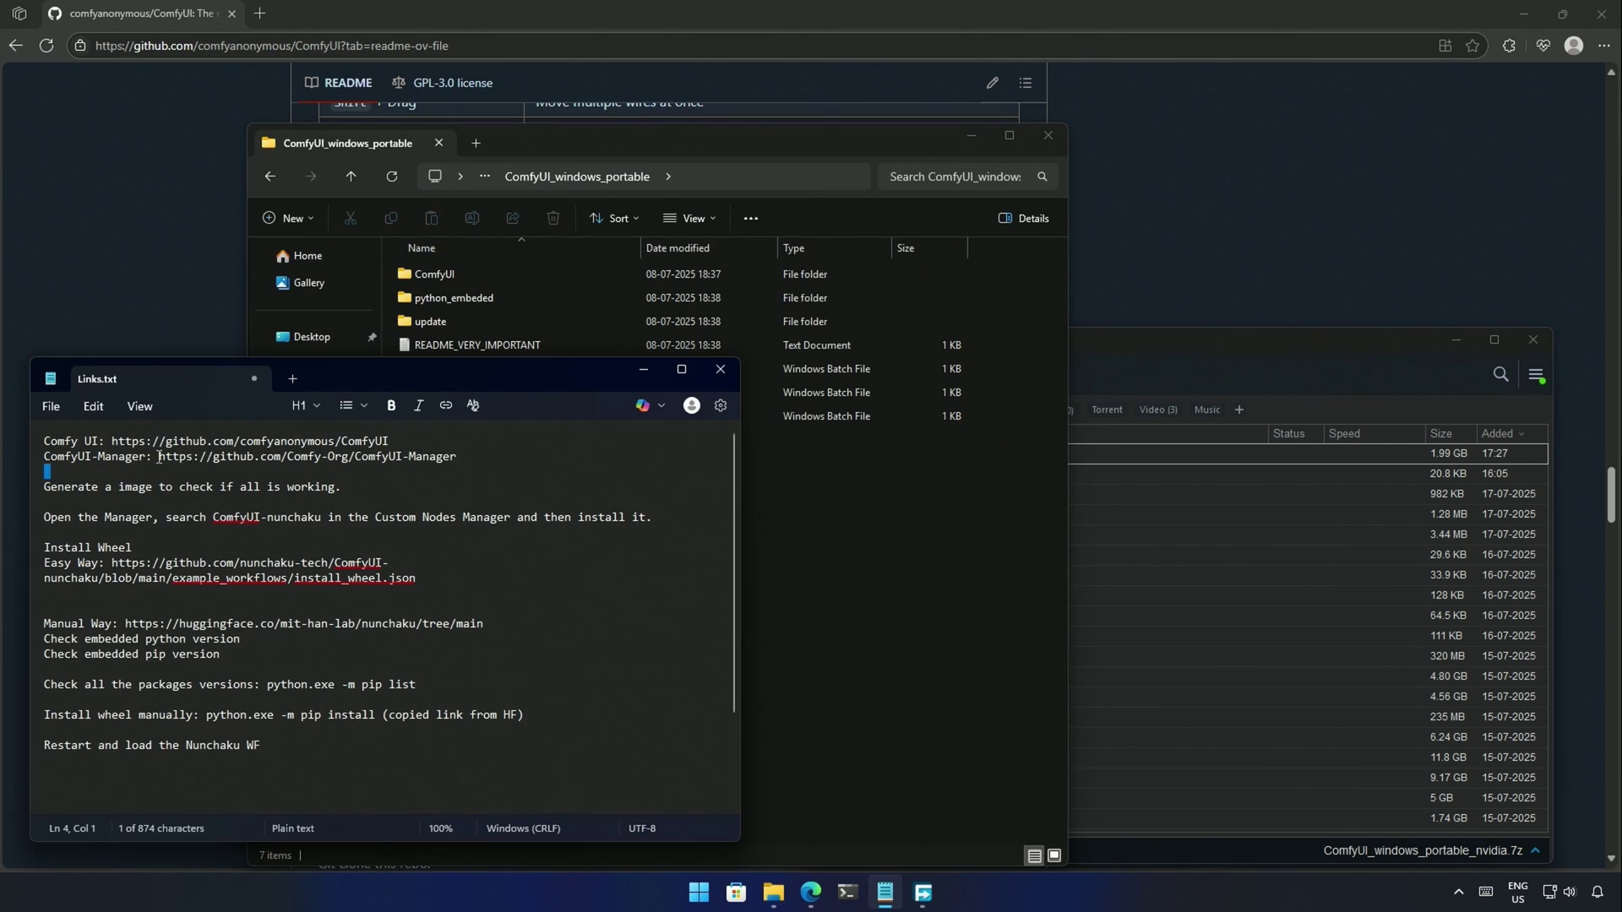
- Copy the ComfyUI-Manager HTTPS clone URL from its GitHub repository
drag(159, 456, 467, 458)
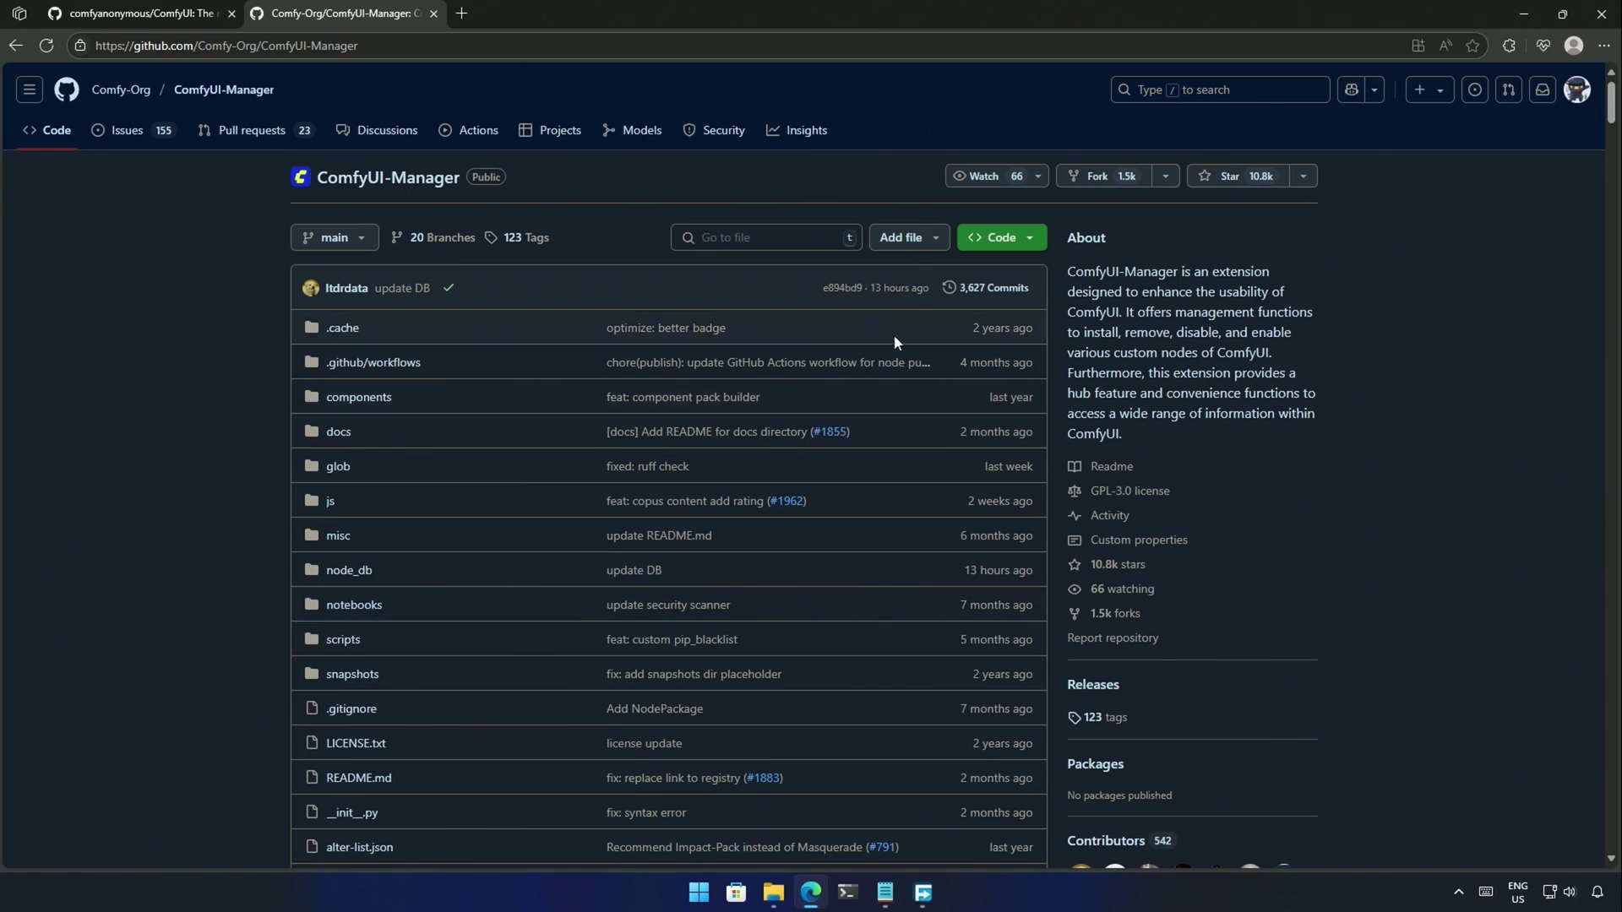
click(1002, 237)
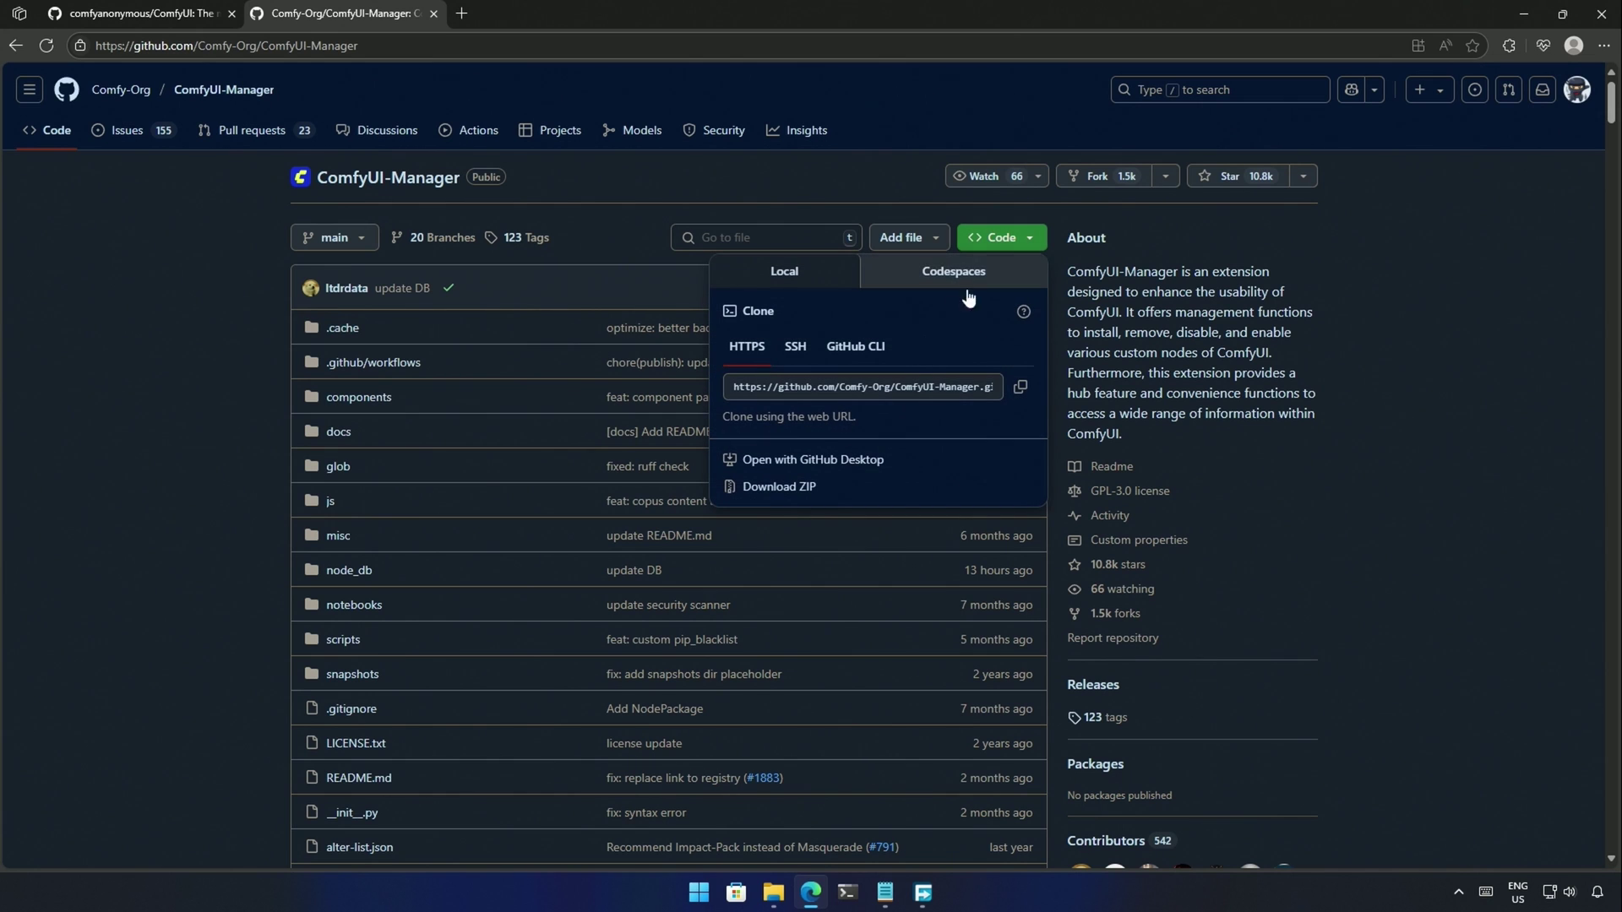
click(1018, 391)
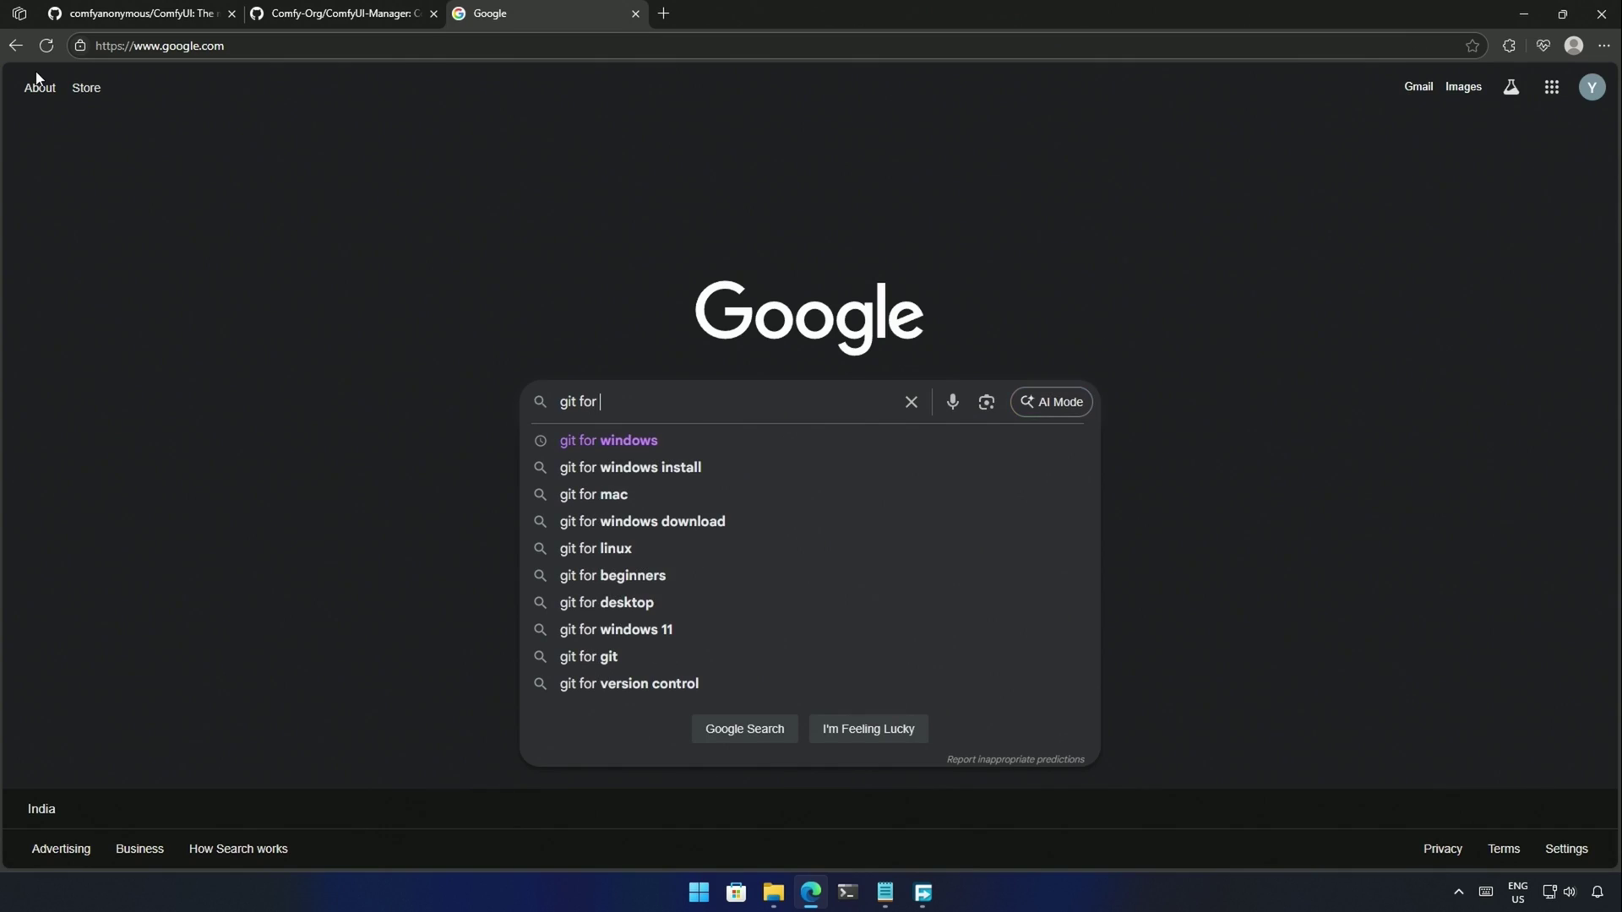
- Go to the Git for Windows download page and cancel the 64-bit installer download
key(Down)
key(Return)
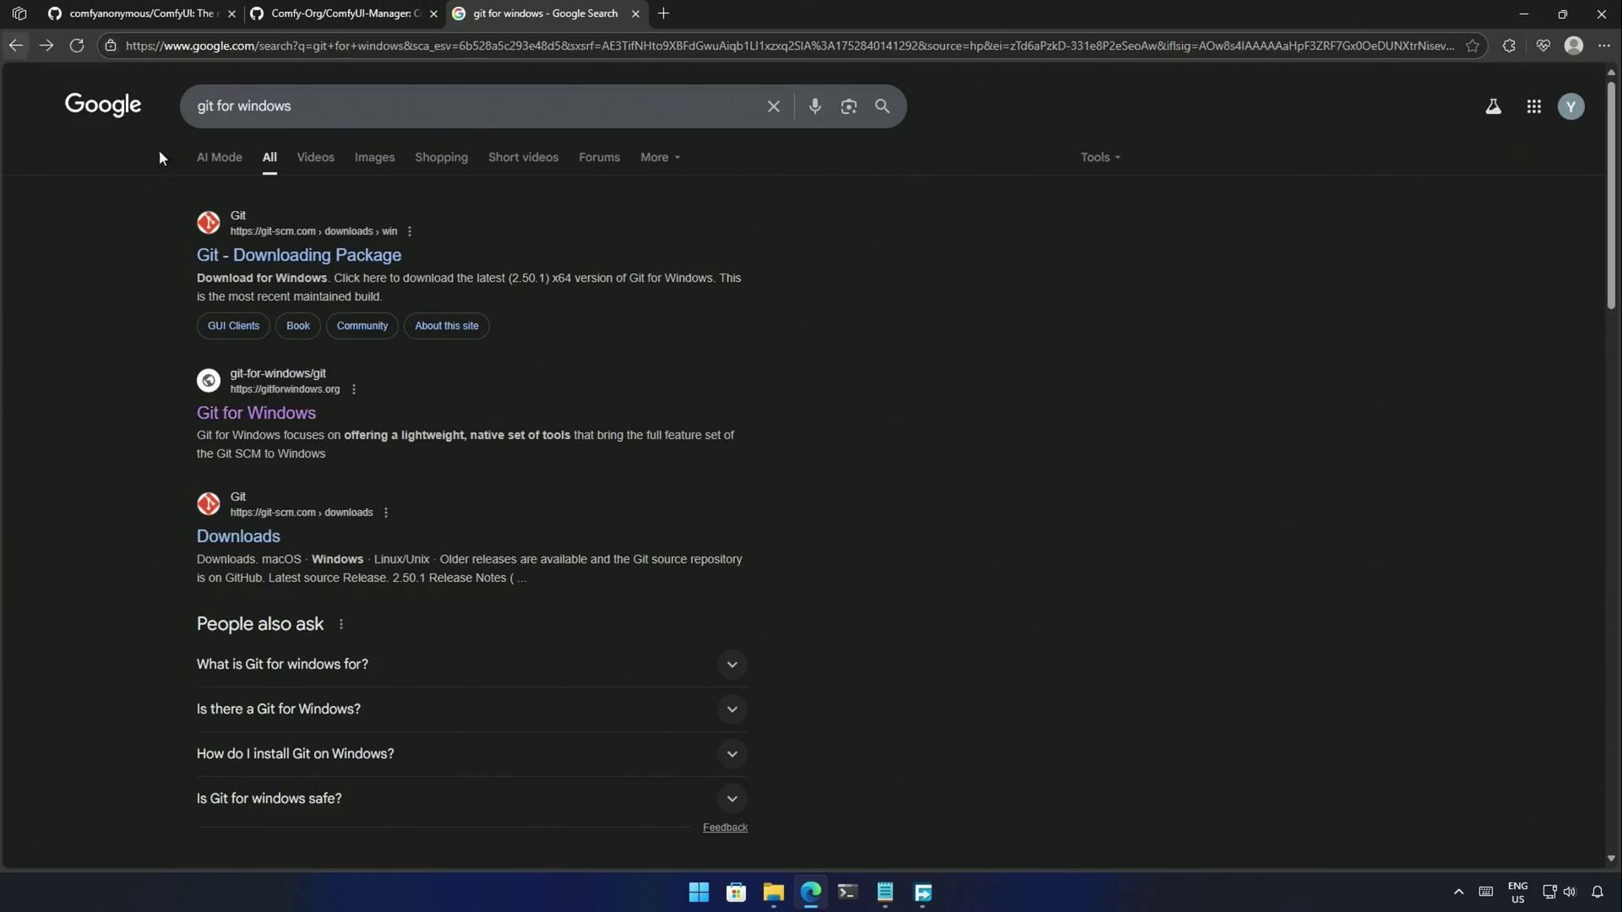
click(269, 257)
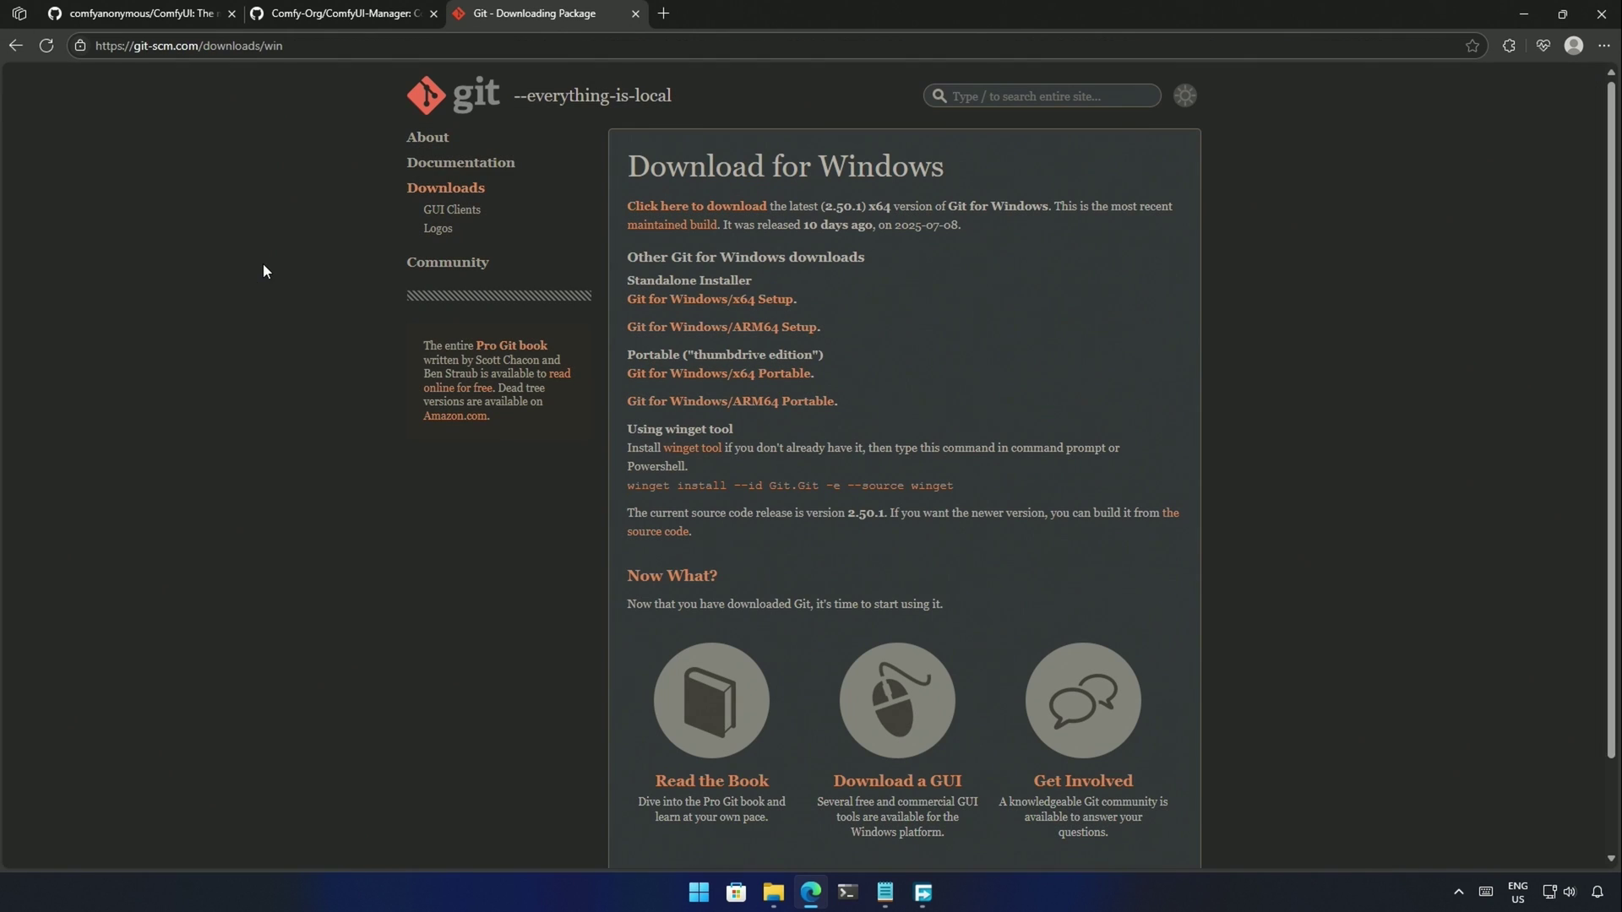
click(695, 211)
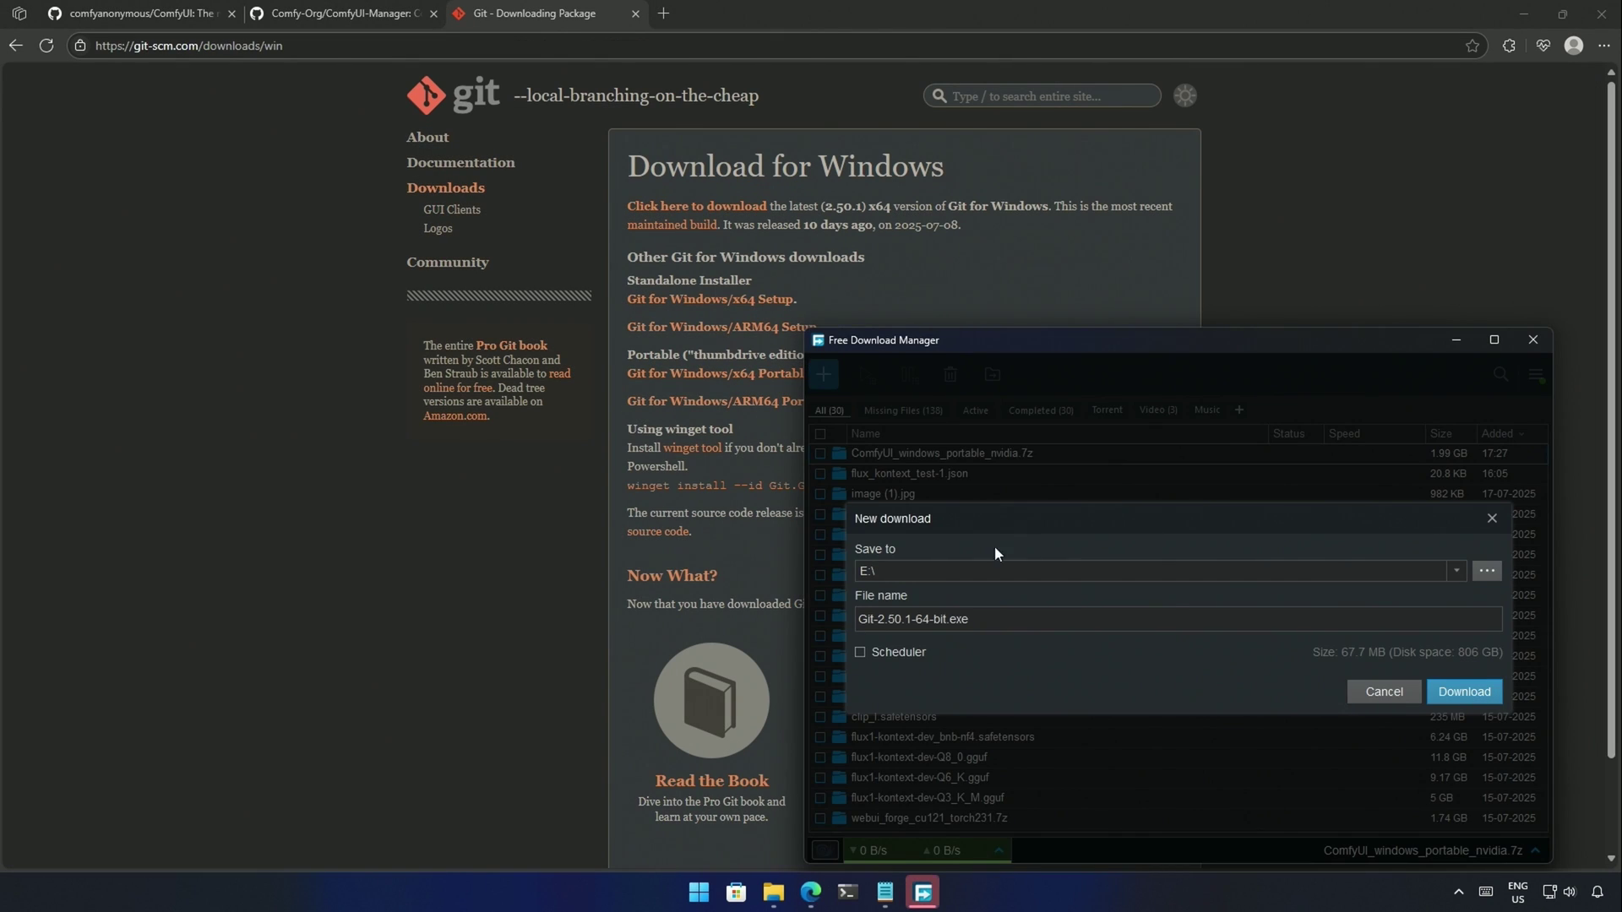
click(1373, 693)
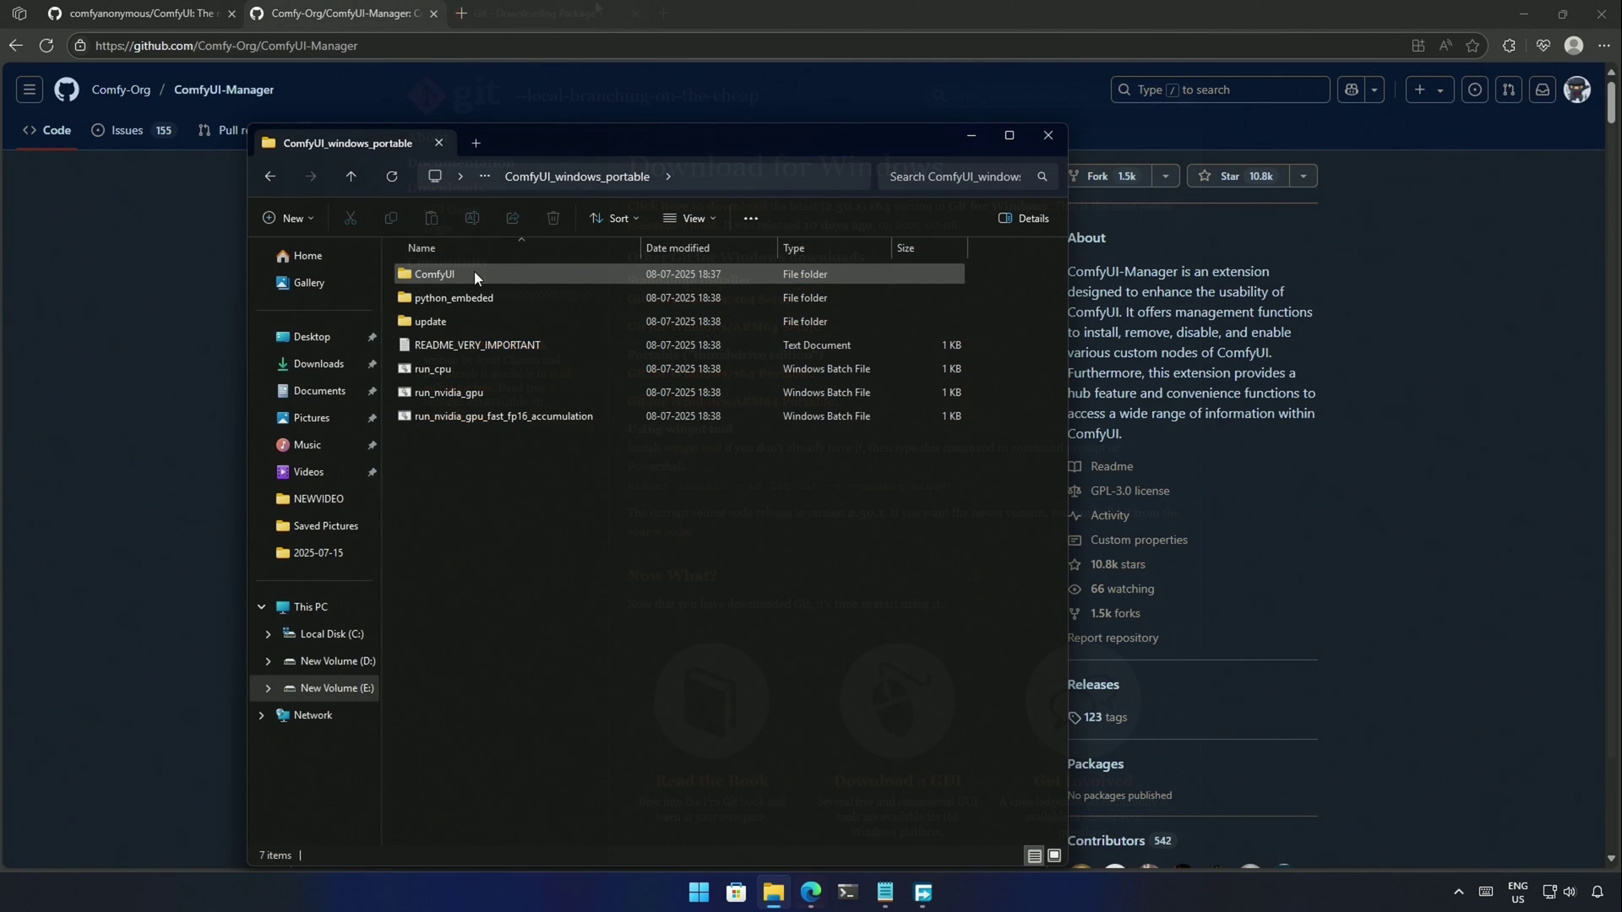
- Open a Command Prompt in ComfyUI's custom_nodes folder and check the git version
click(474, 274)
double_click(474, 274)
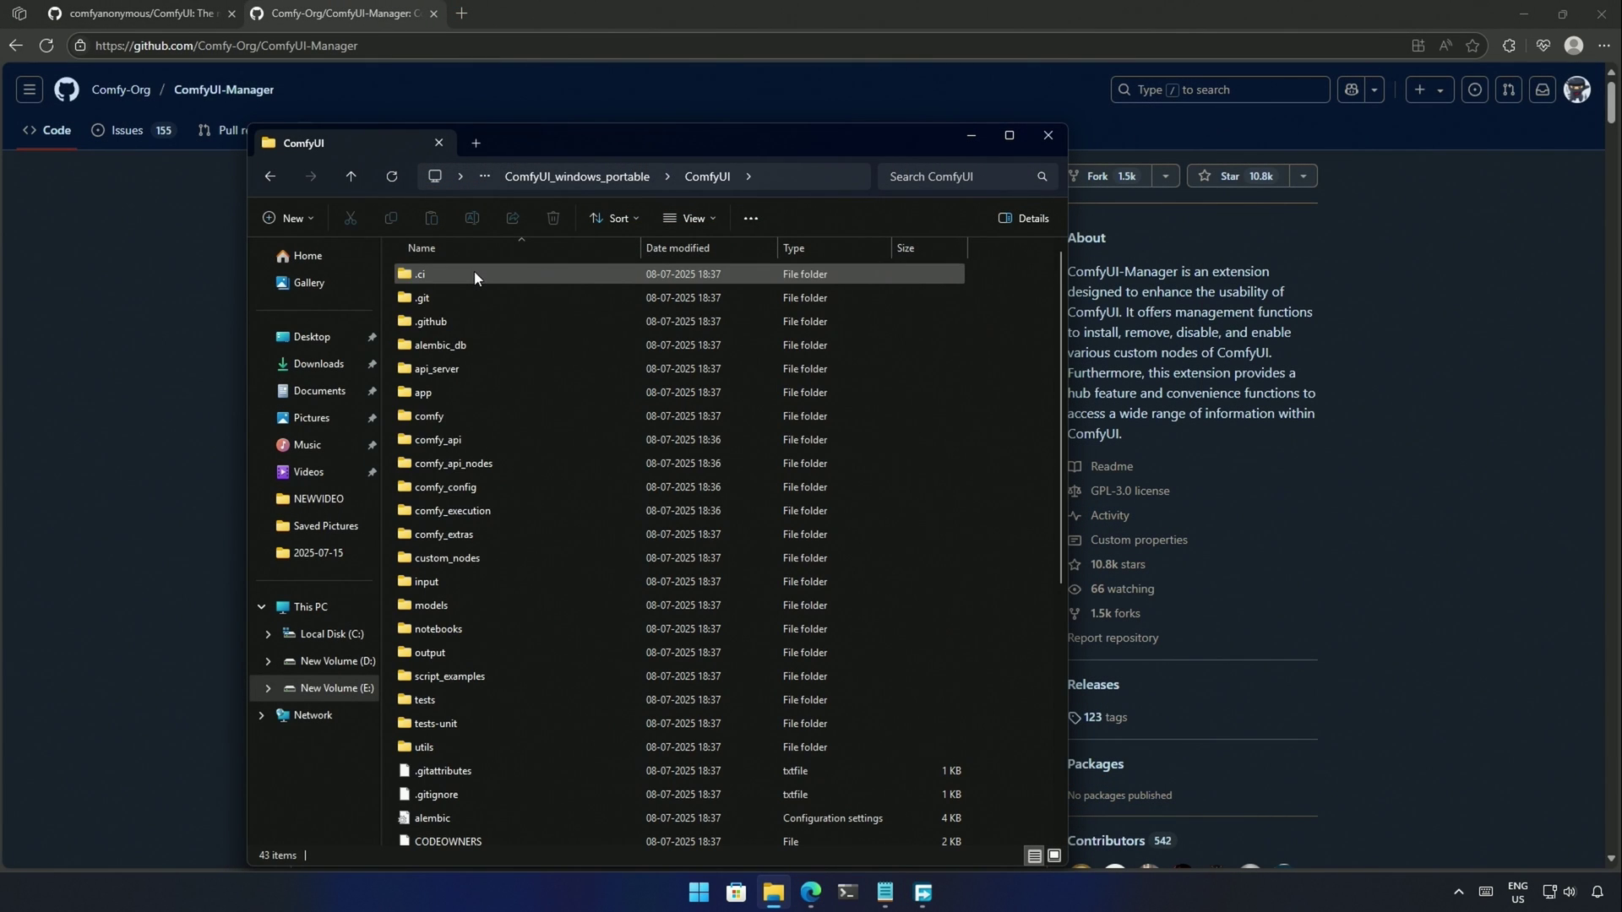
double_click(463, 559)
click(699, 176)
text(cmd)
key(Return)
text(g)
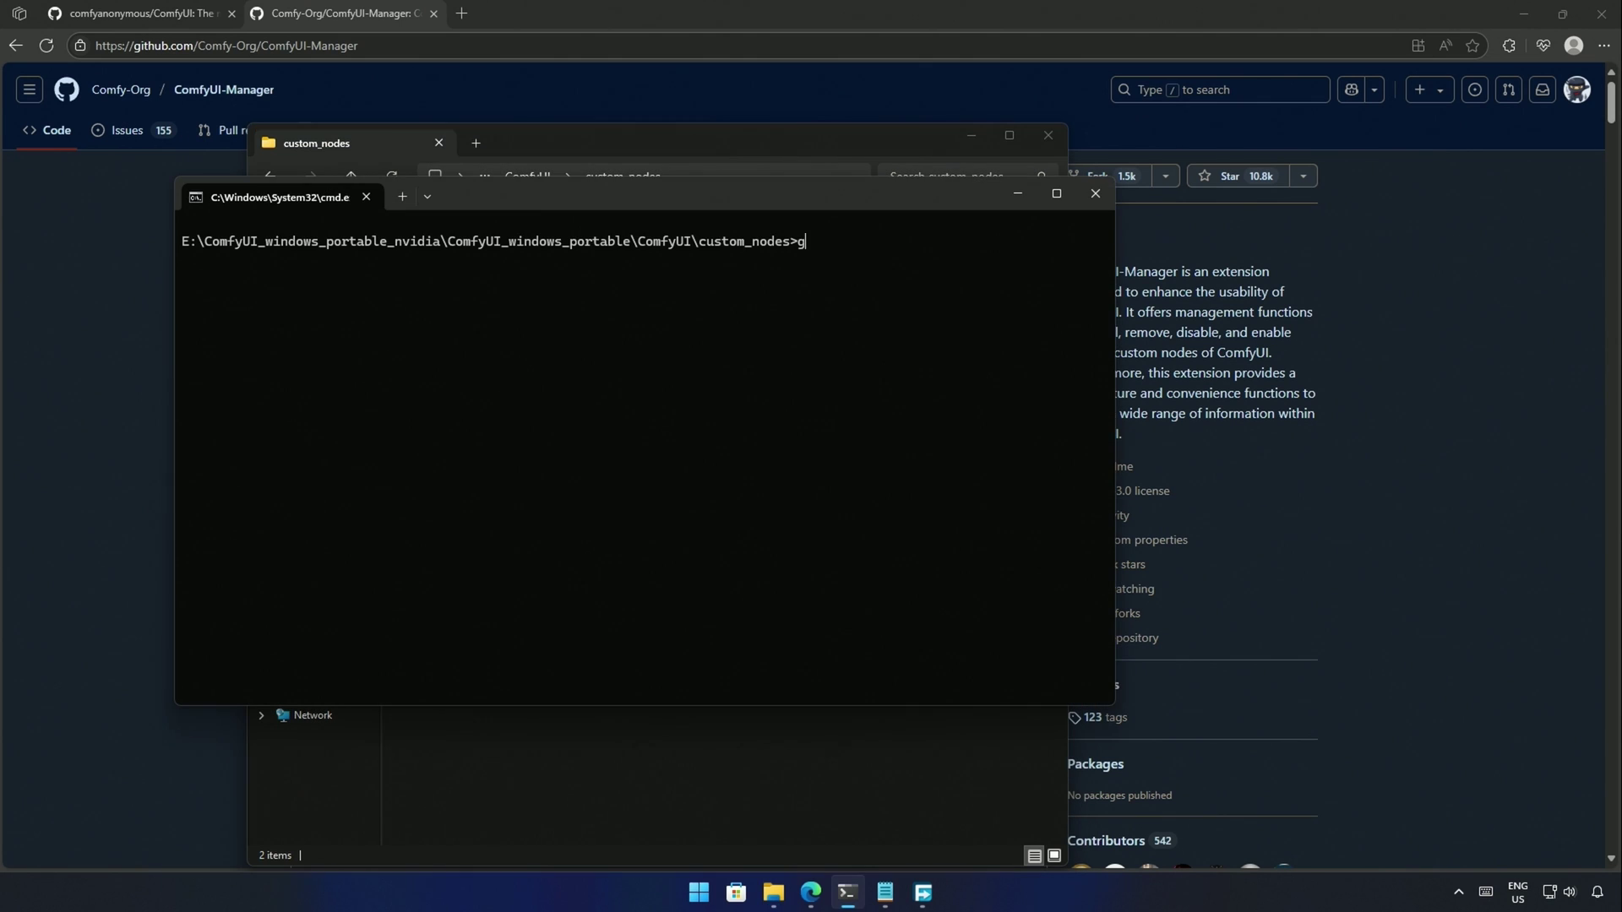
text(it -v)
key(Return)
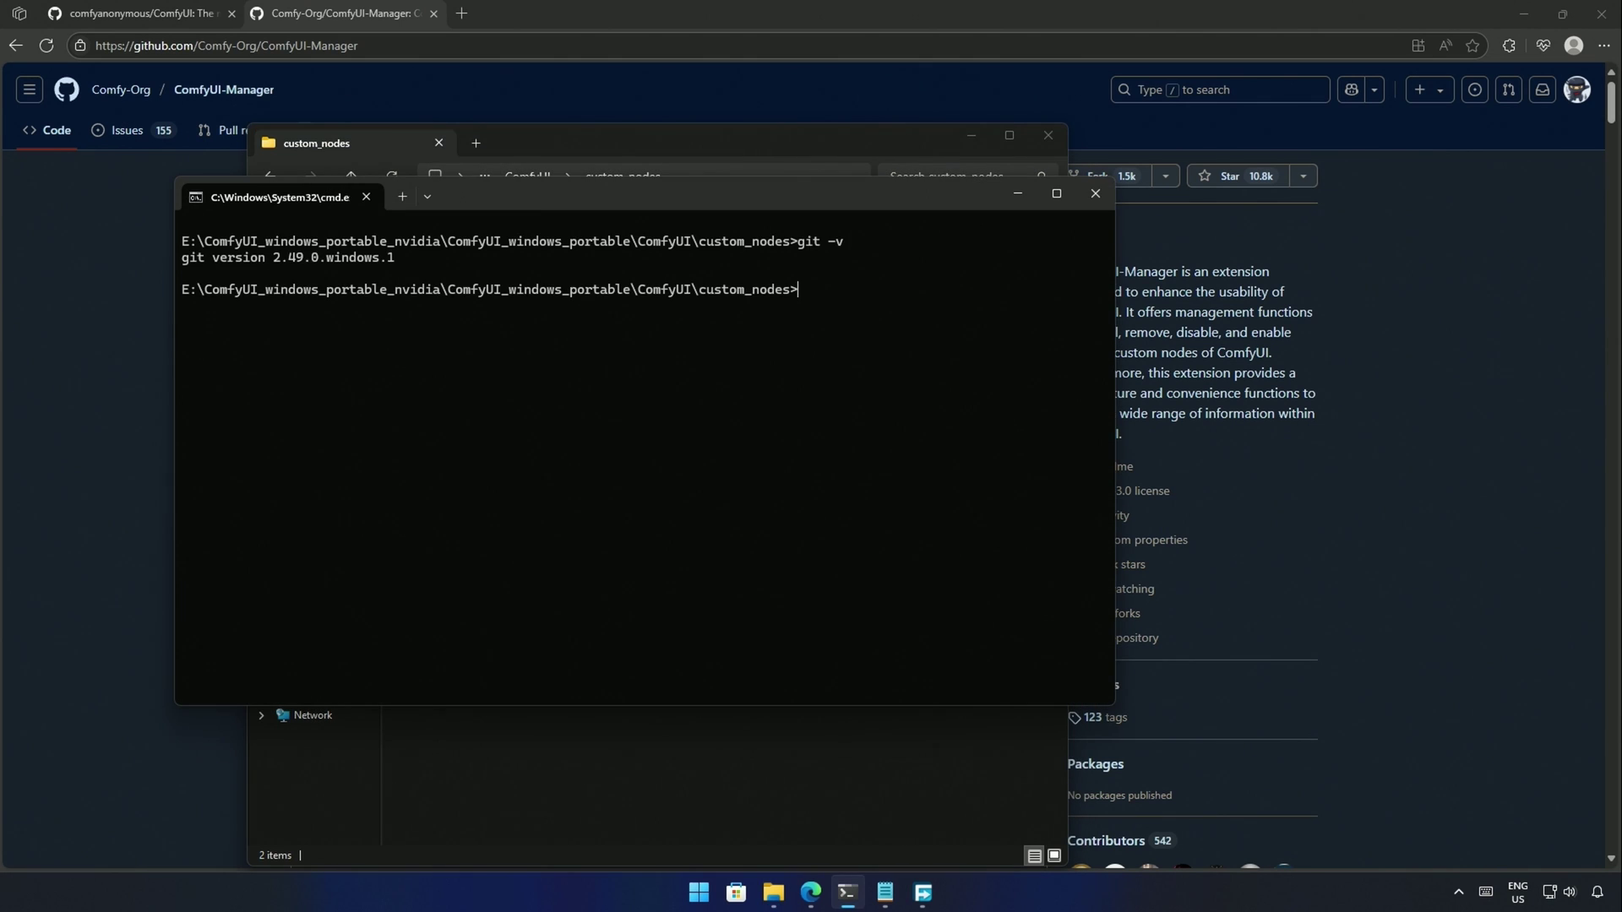
- Clone ComfyUI-Manager with git clone, then run update_comfyui_stable from the update folder
text(git clone)
text(https://github.com/Comfy-Org/ComfyUI-Manager.git)
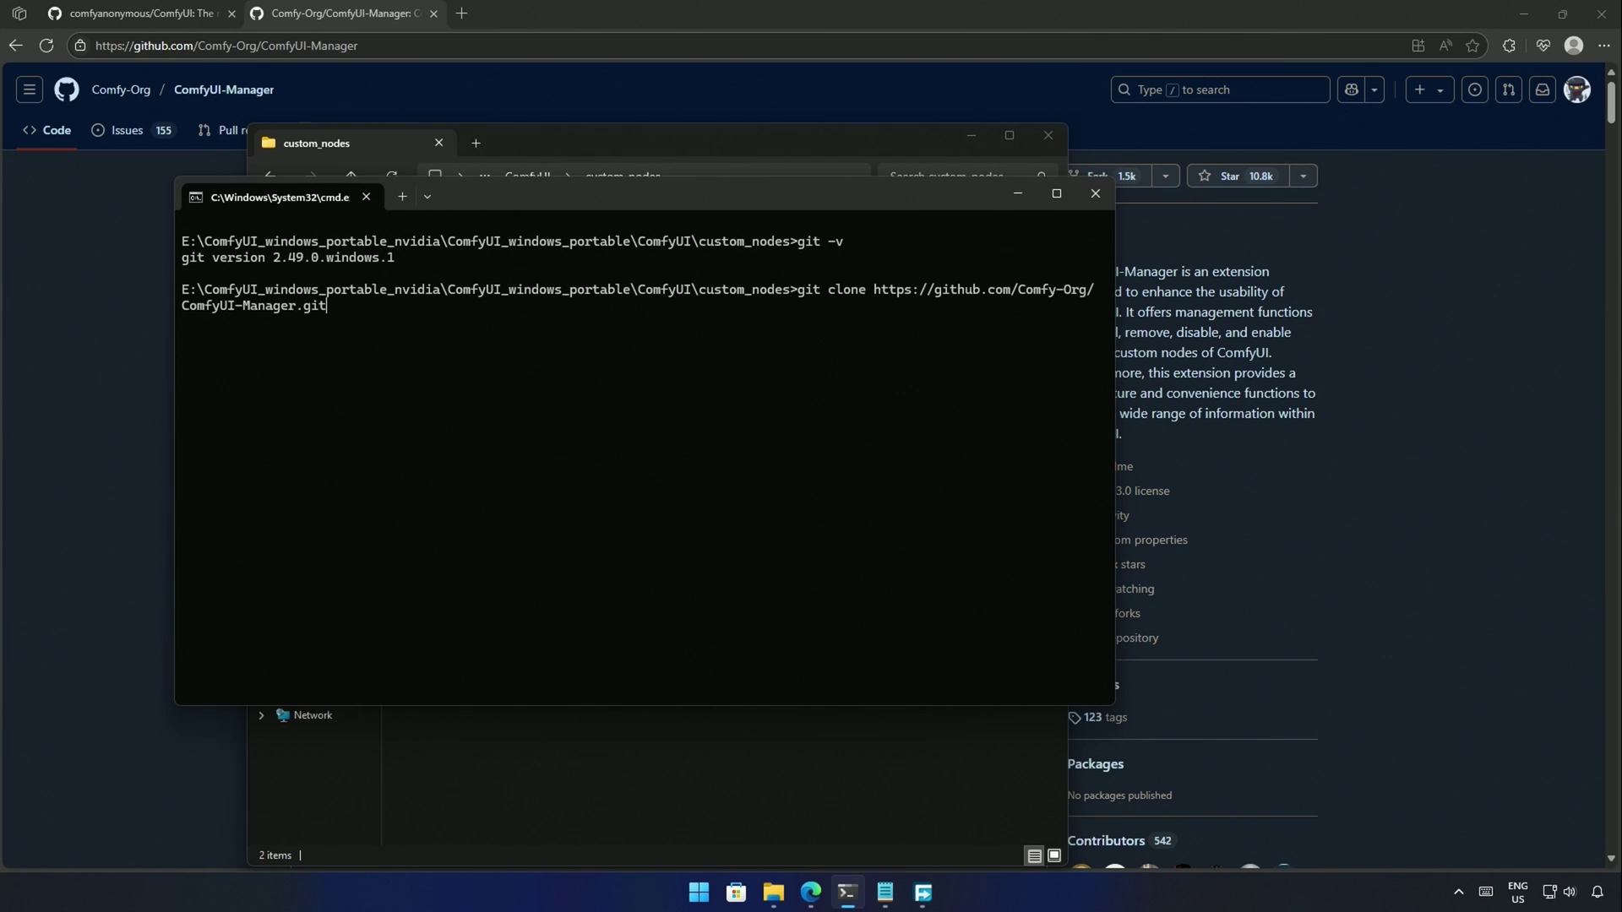
key(Return)
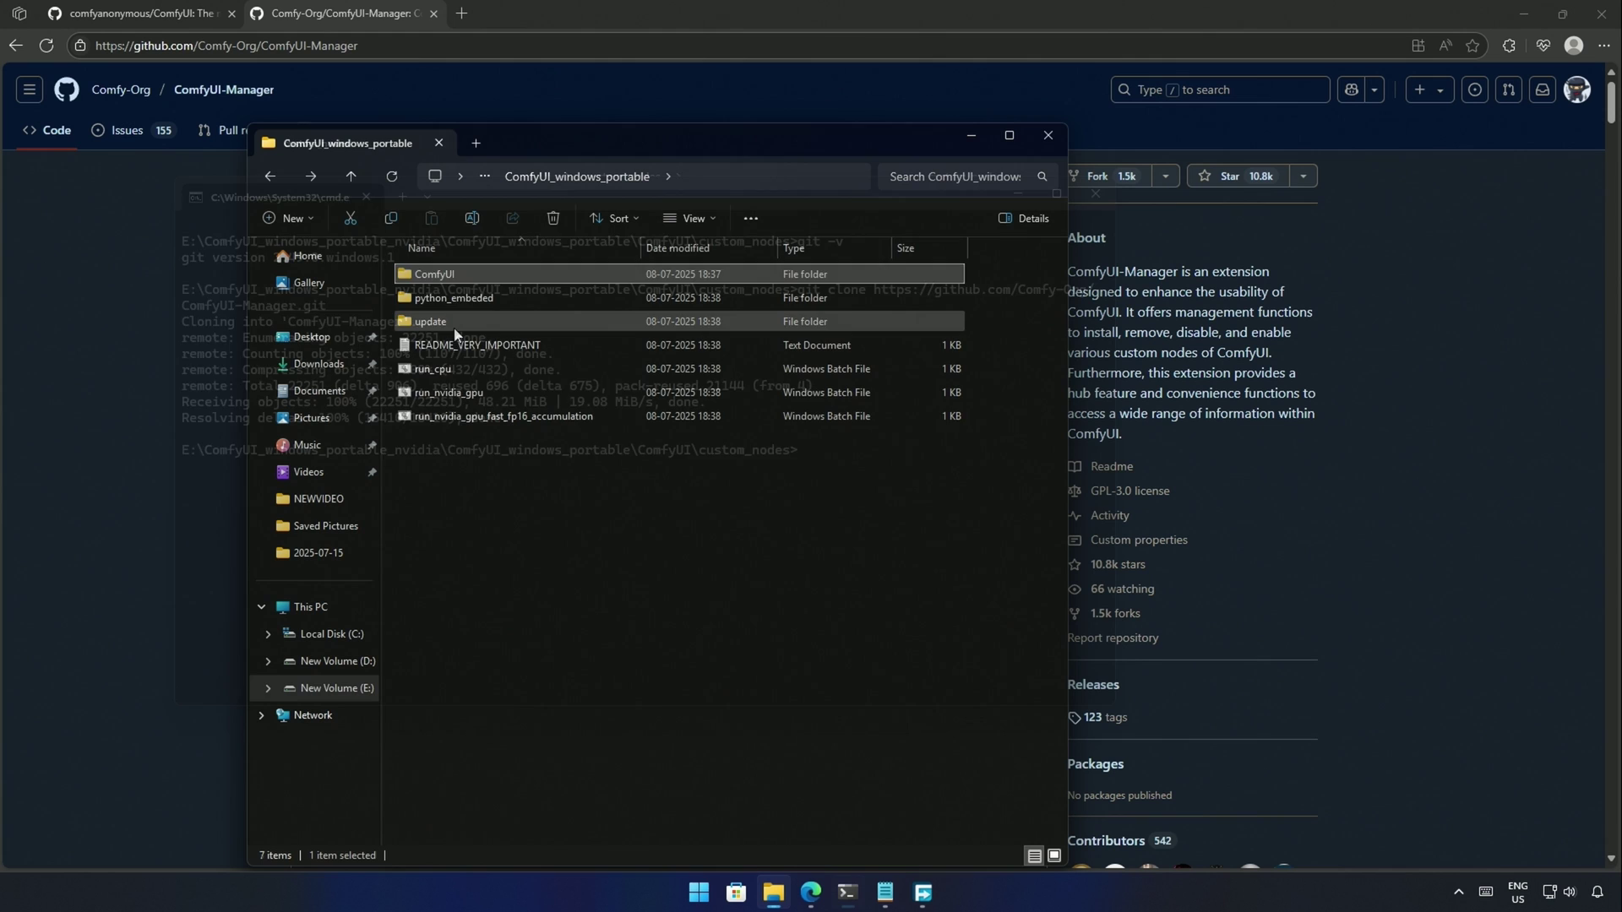
double_click(457, 323)
double_click(478, 347)
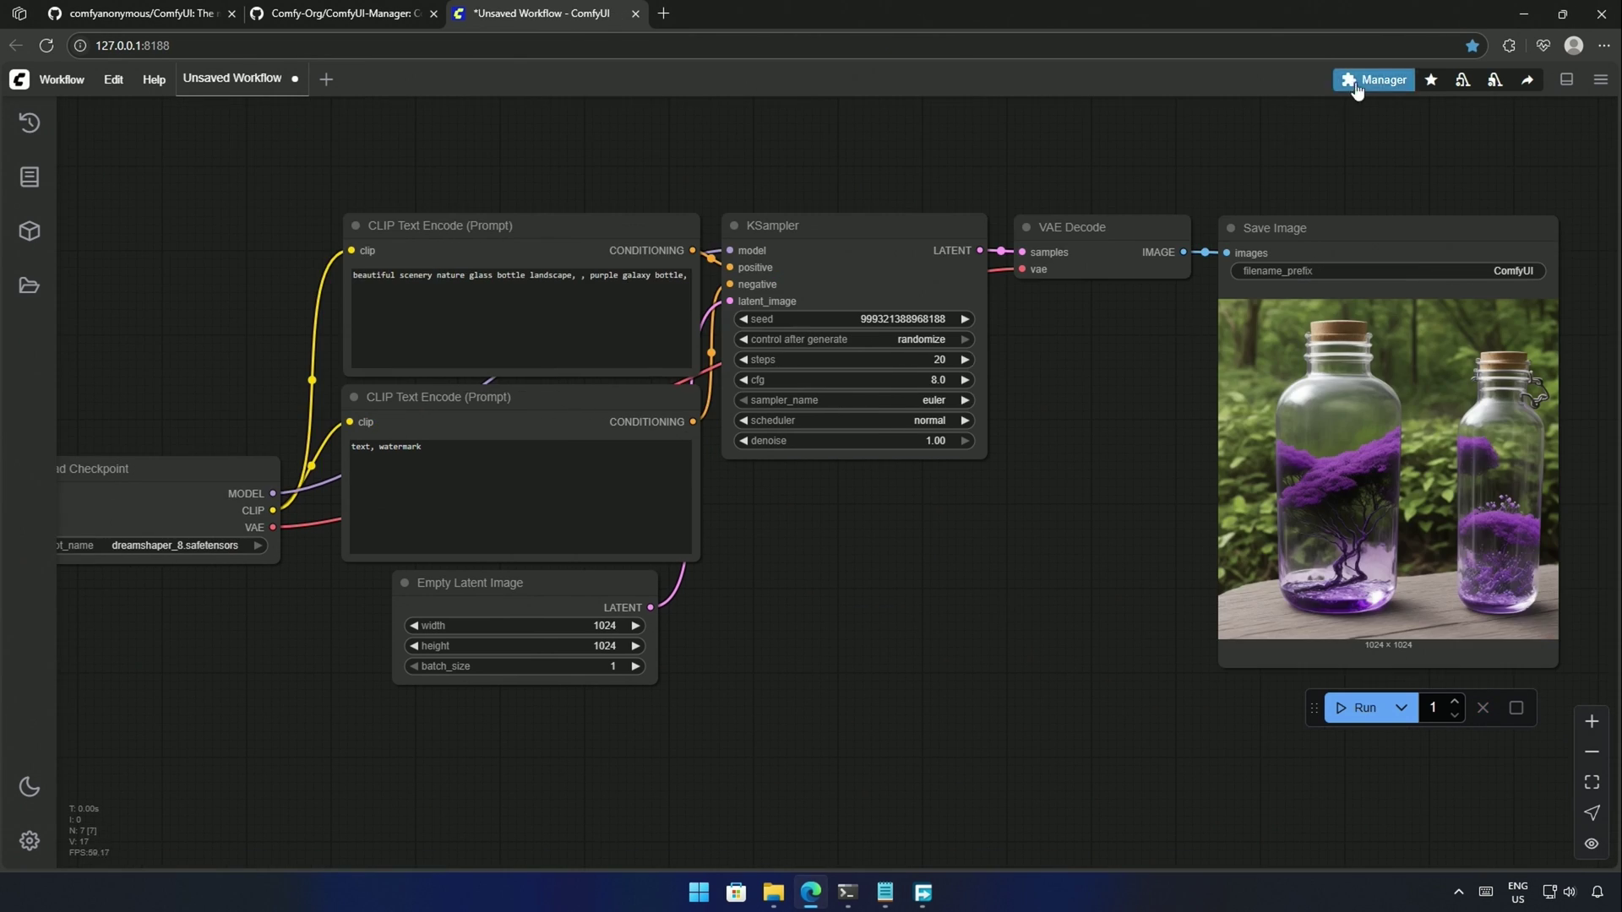
- Install the nightly version of ComfyUI-nunchaku through the Custom Nodes Manager search 'nun'
click(1375, 79)
click(774, 344)
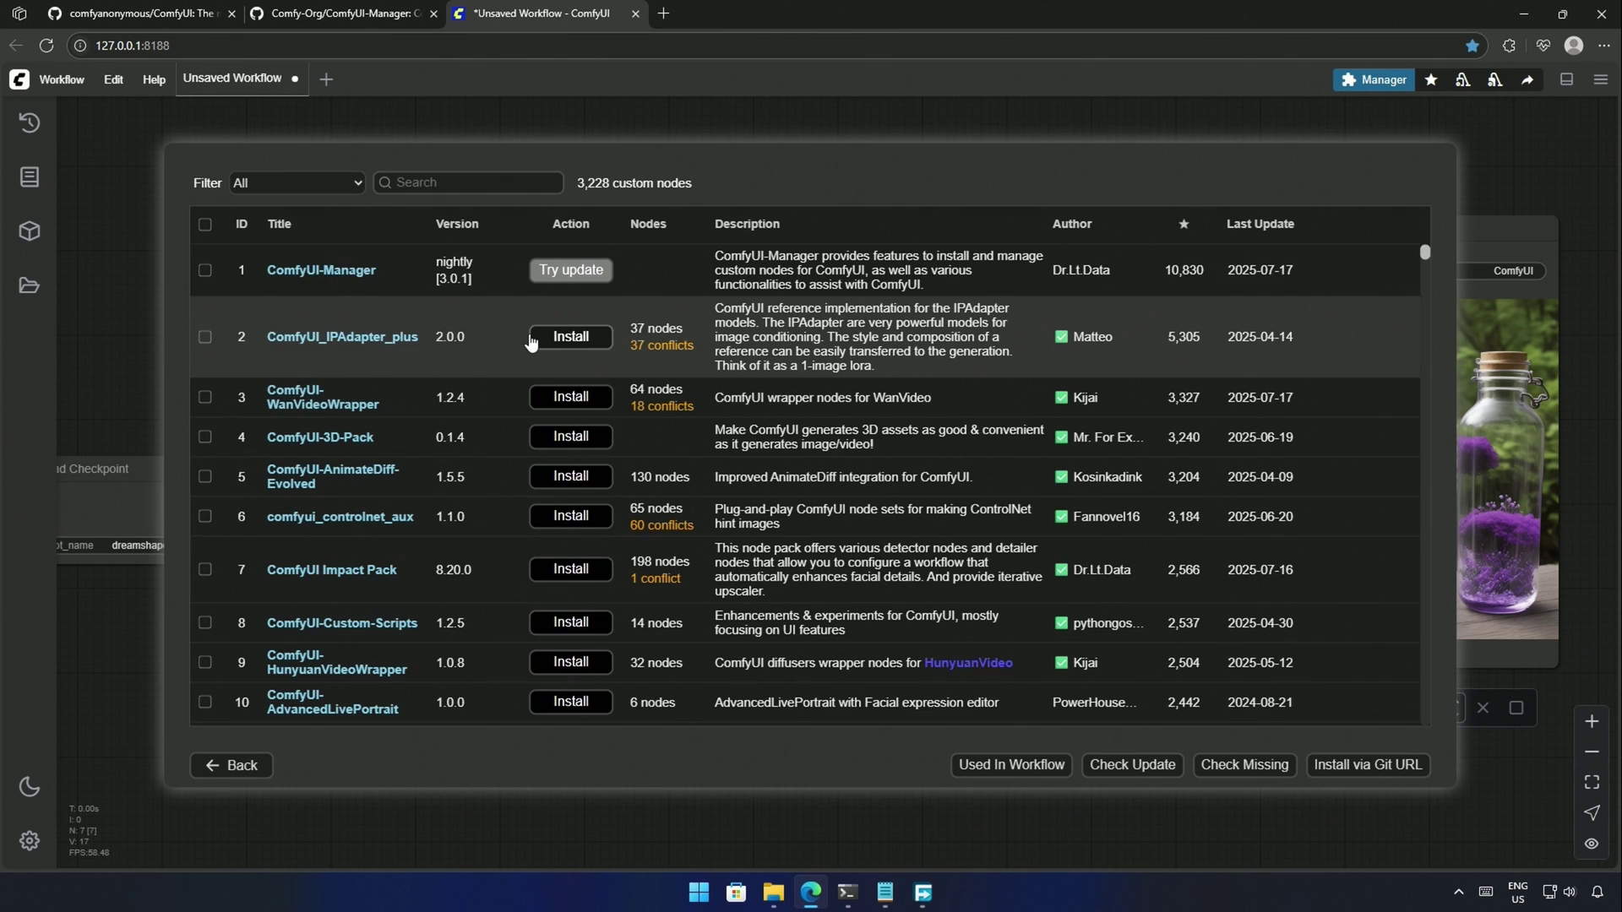
click(461, 183)
text(nun)
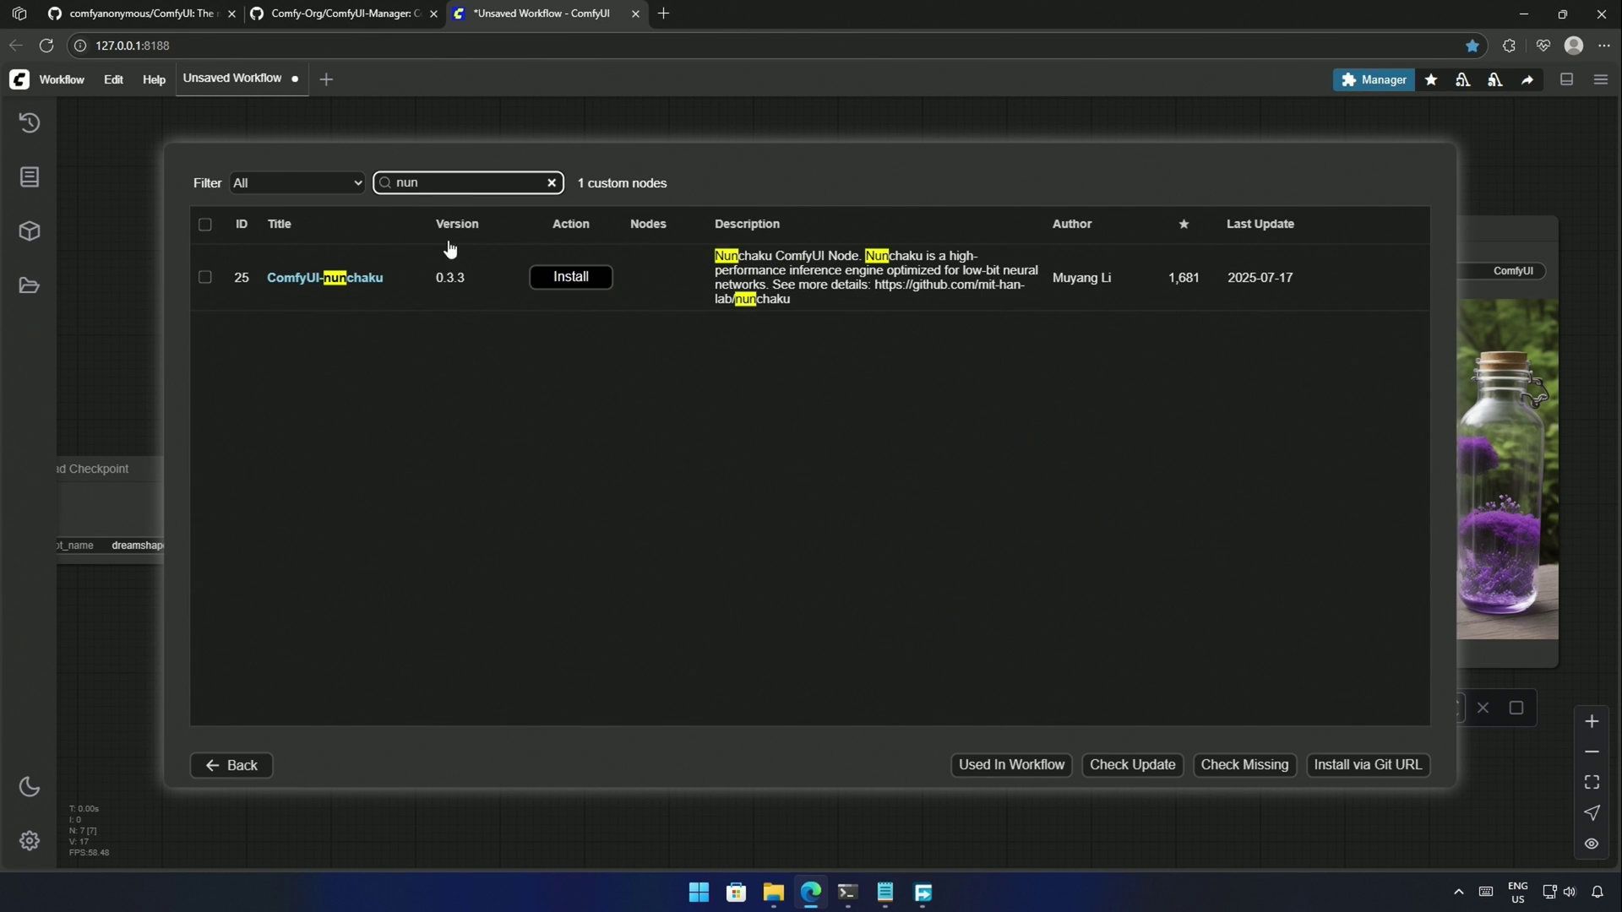
click(572, 277)
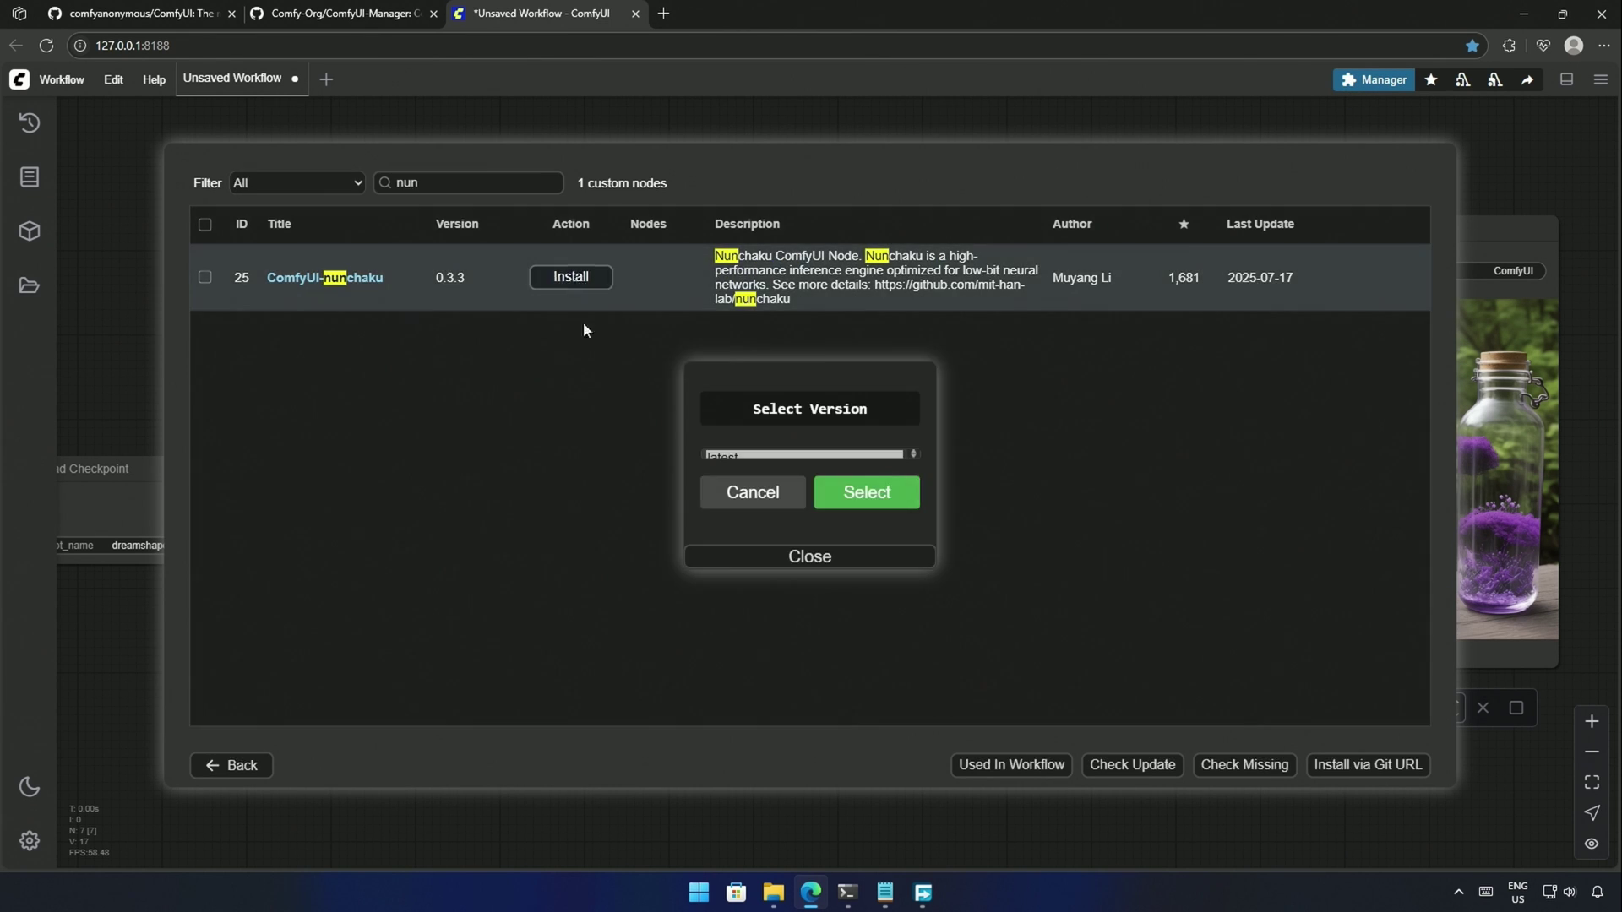
click(730, 457)
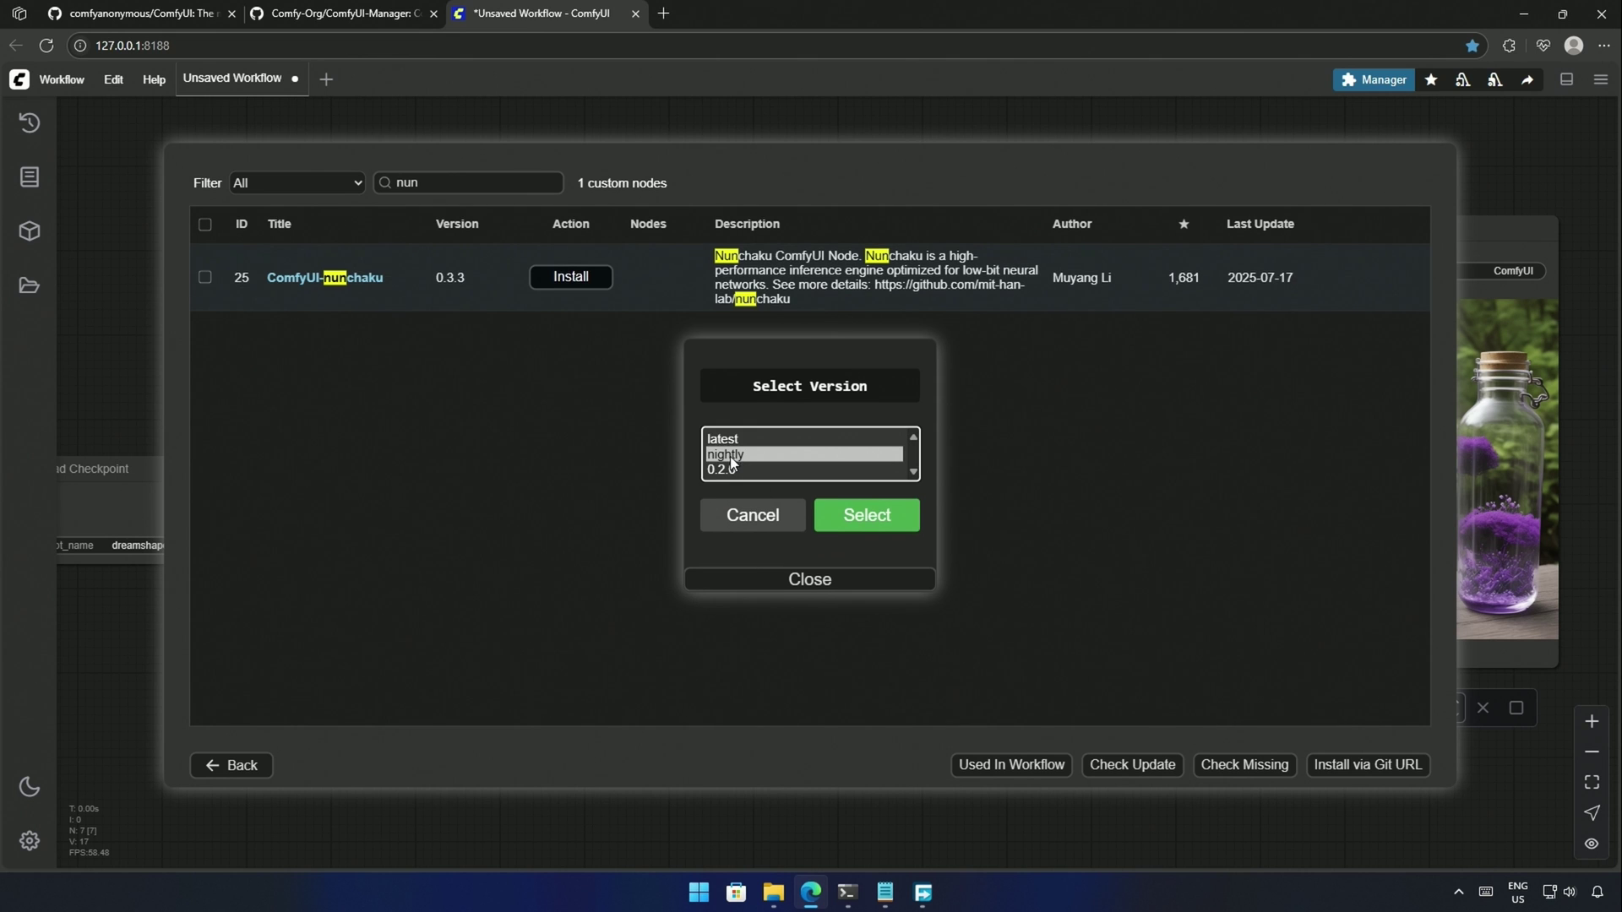
click(828, 517)
- Restart the ComfyUI server and reload the page
click(338, 767)
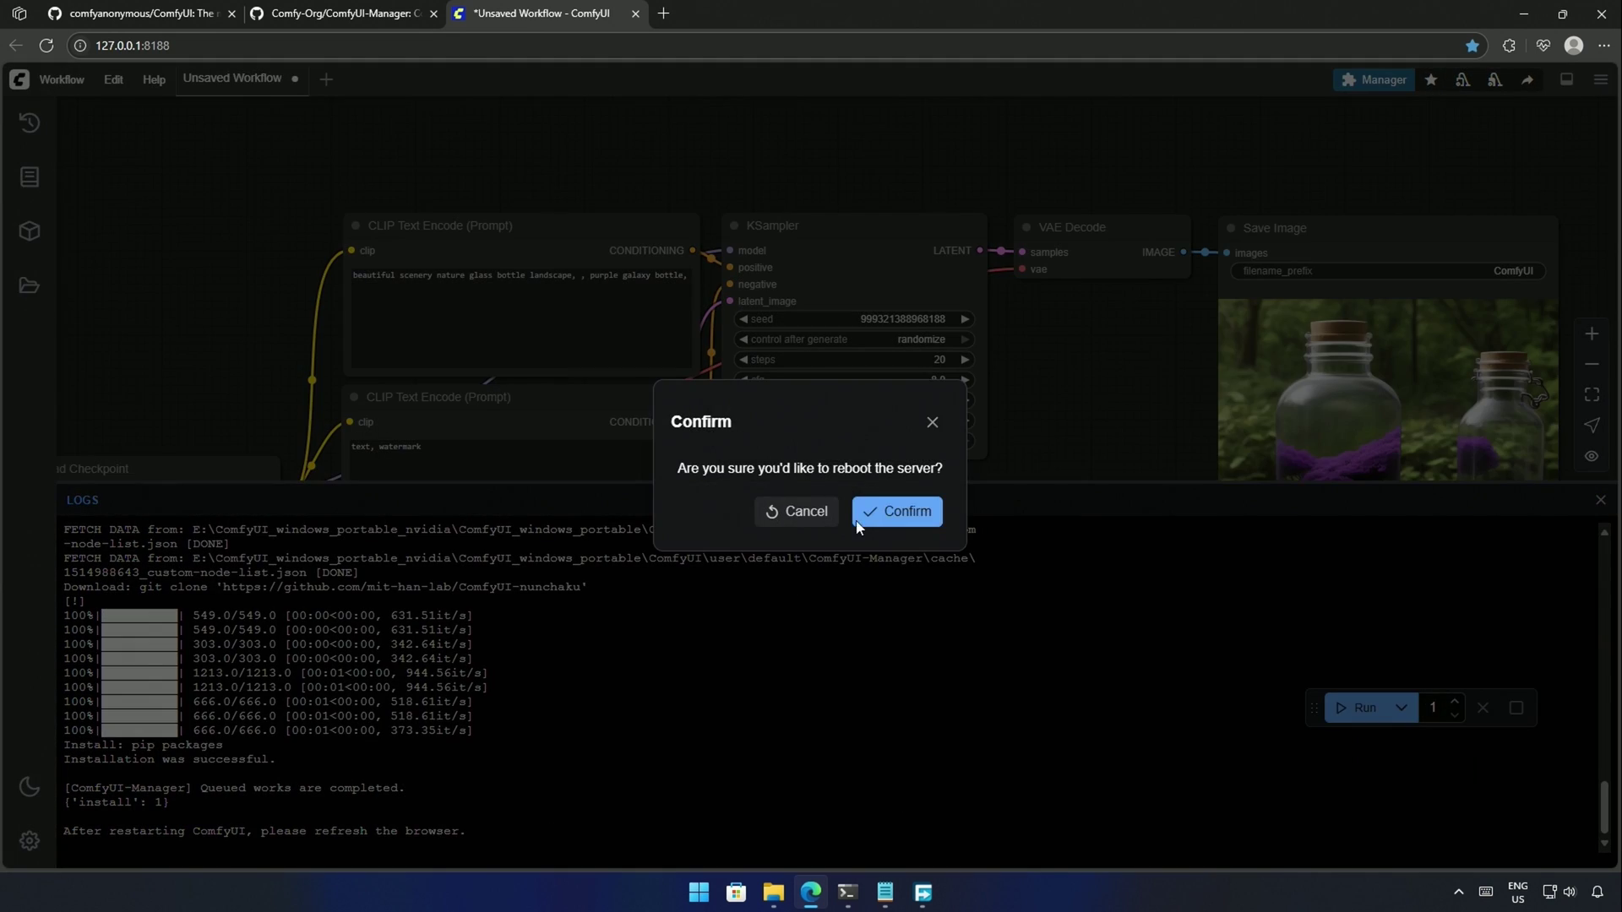
click(864, 517)
click(1103, 511)
click(888, 139)
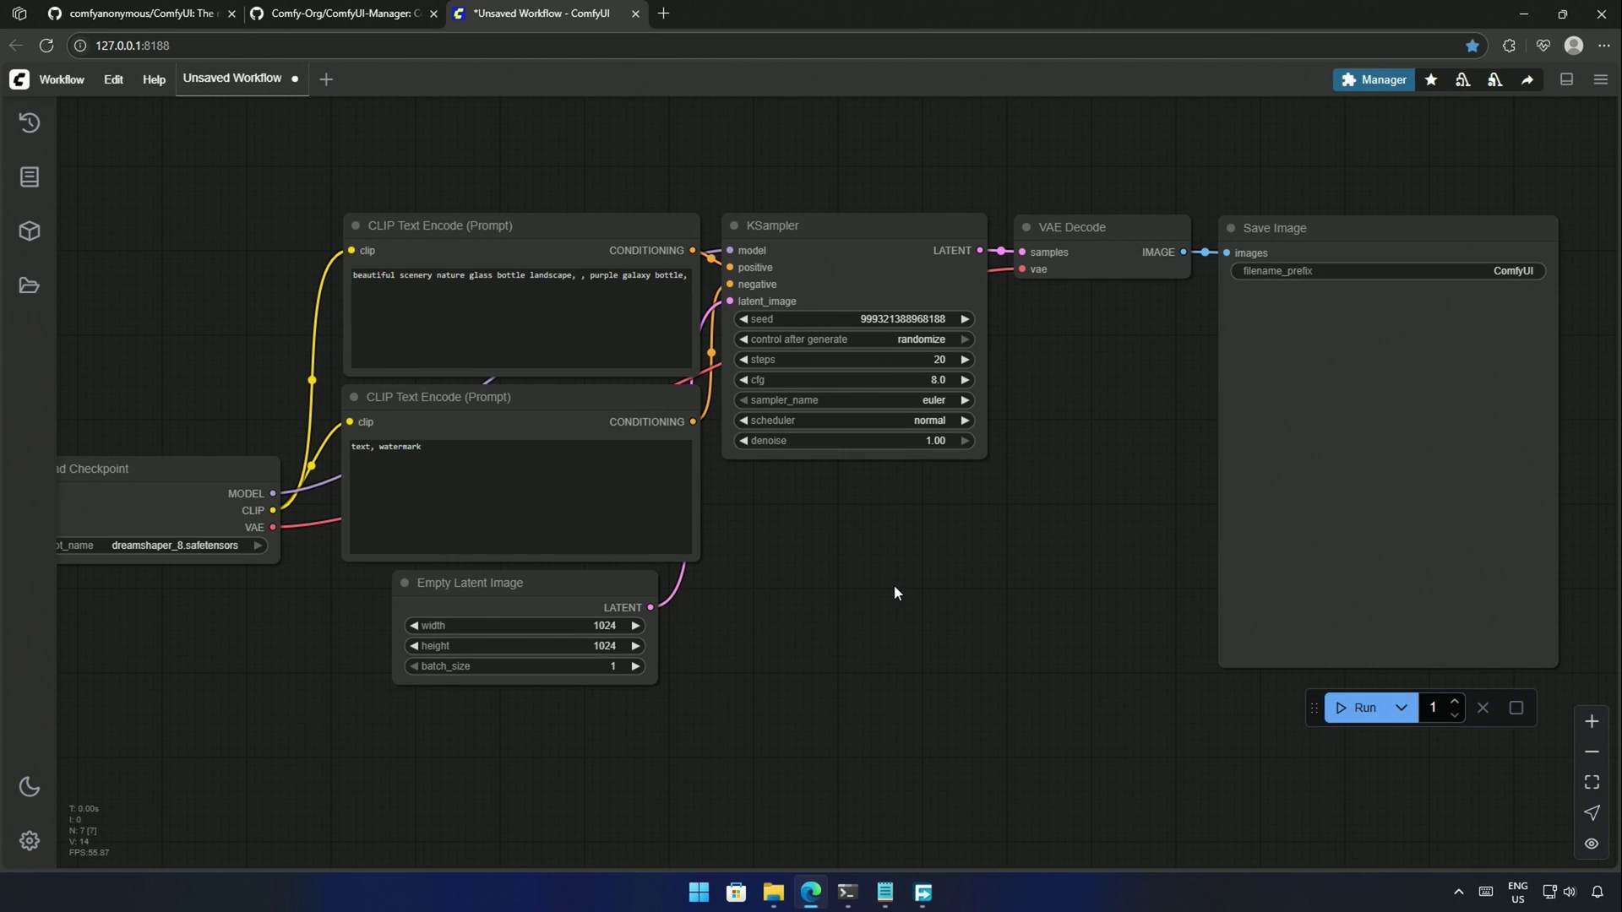
- Download install_wheel.json from GitHub and load it as a ComfyUI workflow
key(alt+Tab)
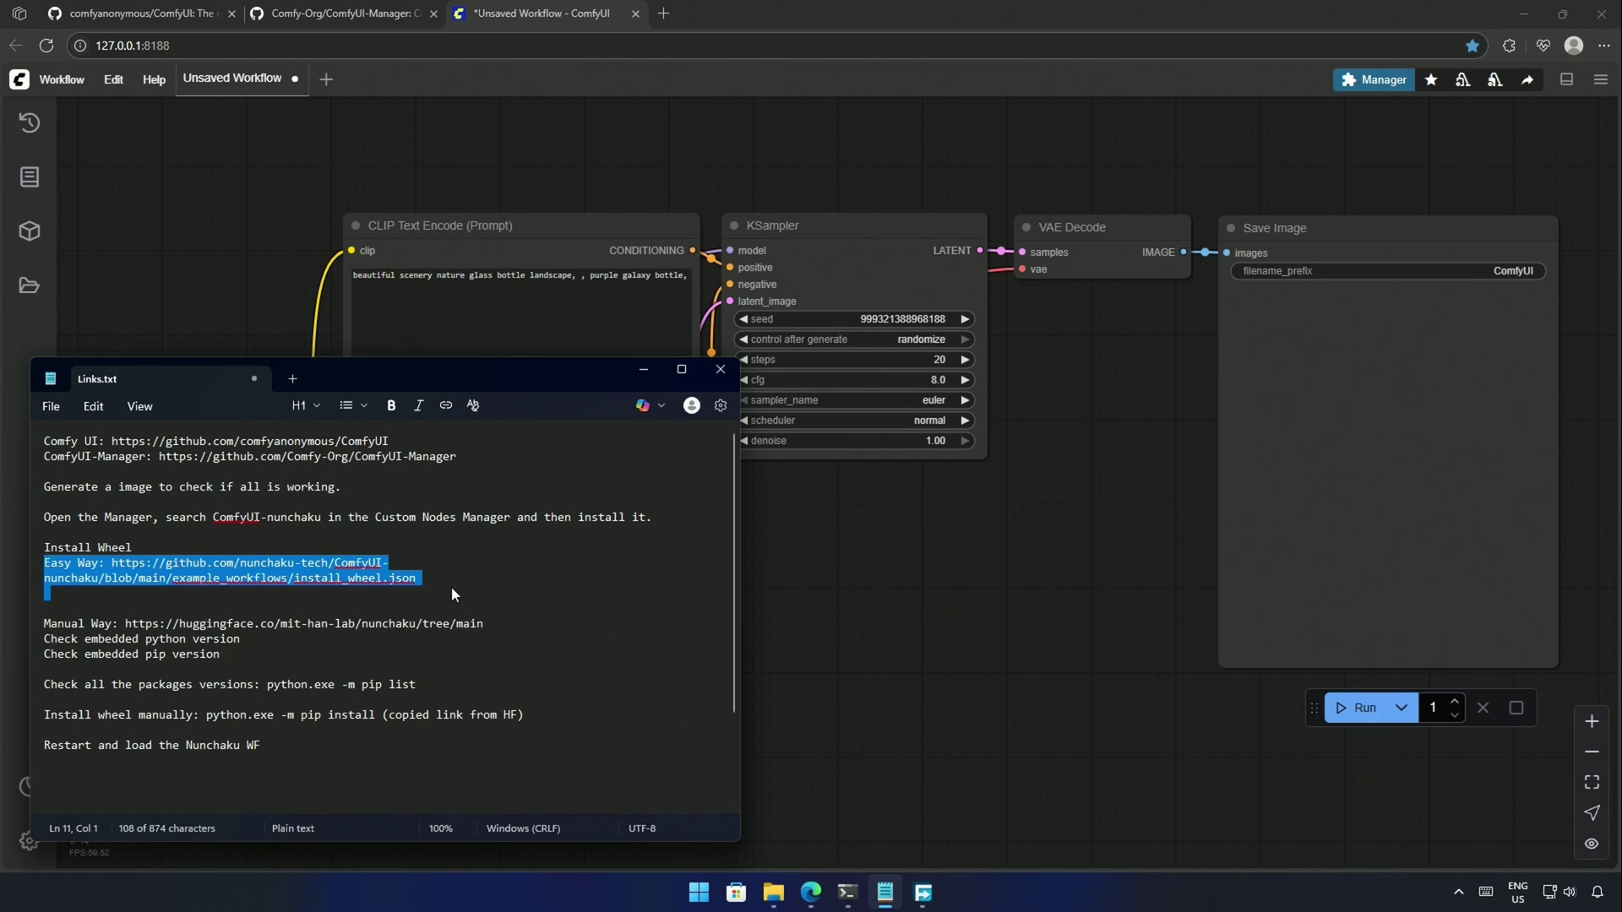
ctrl+click(405, 577)
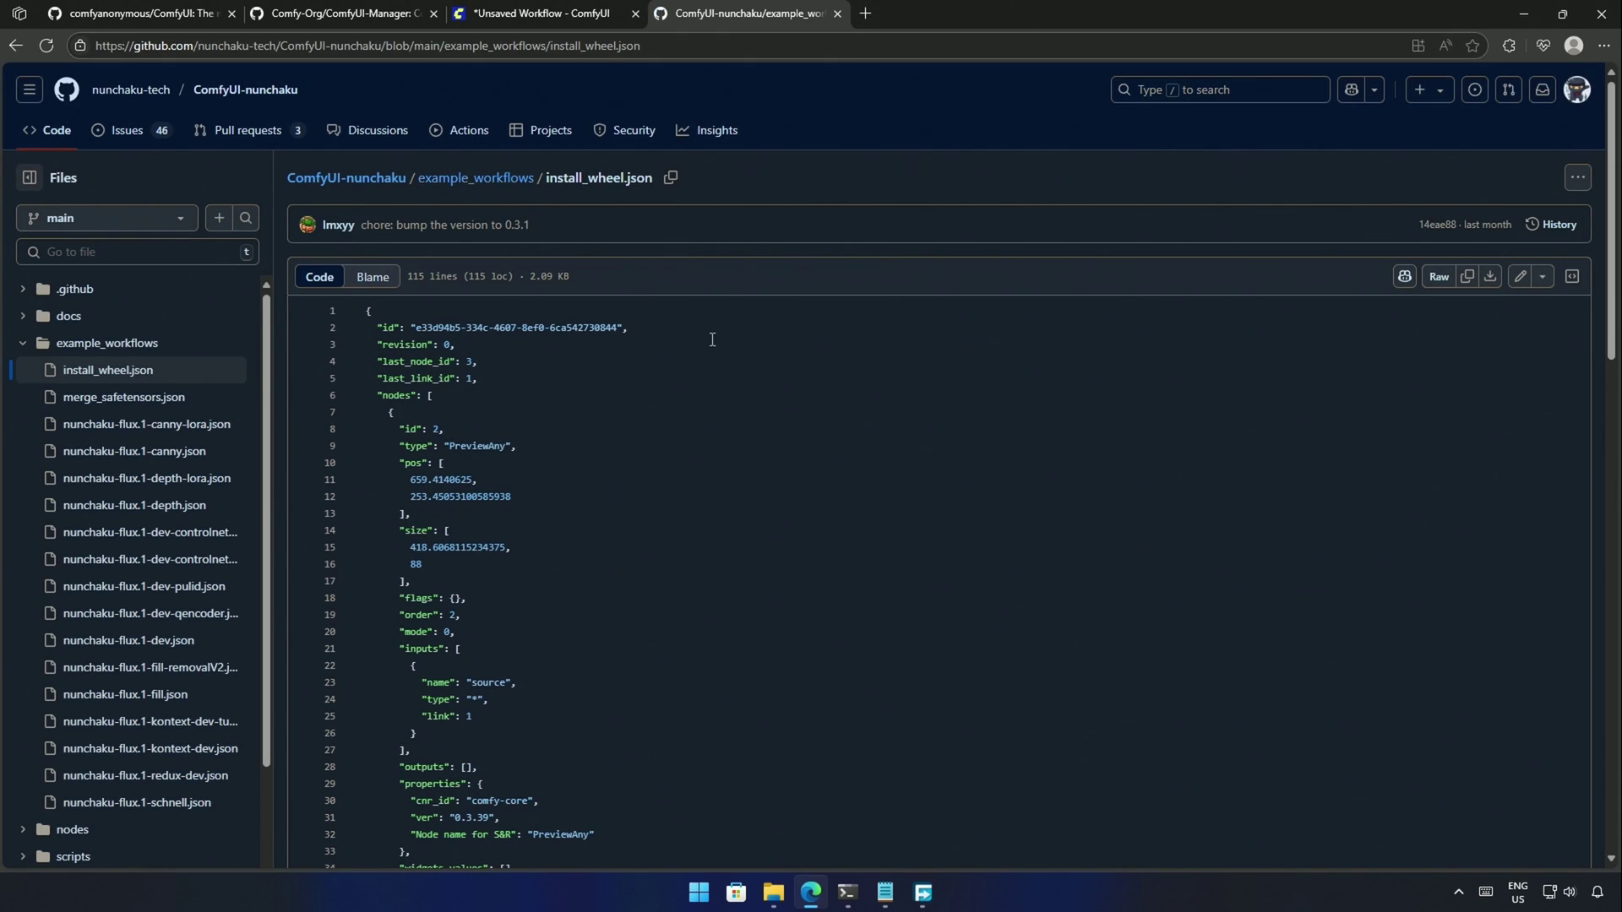
click(1491, 278)
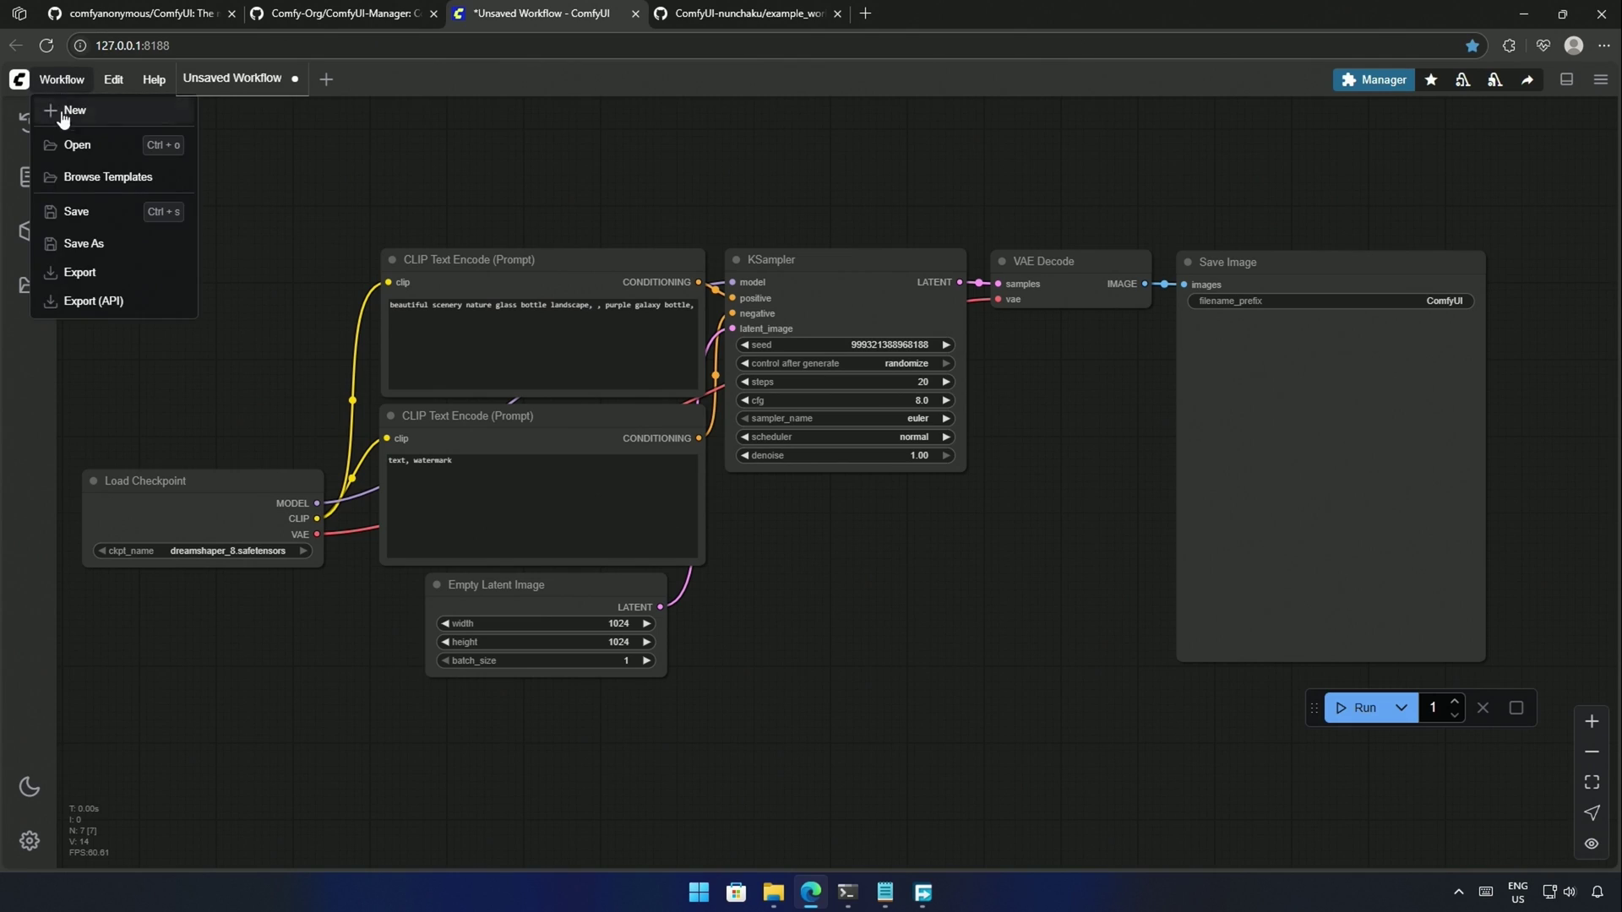
click(59, 145)
click(861, 575)
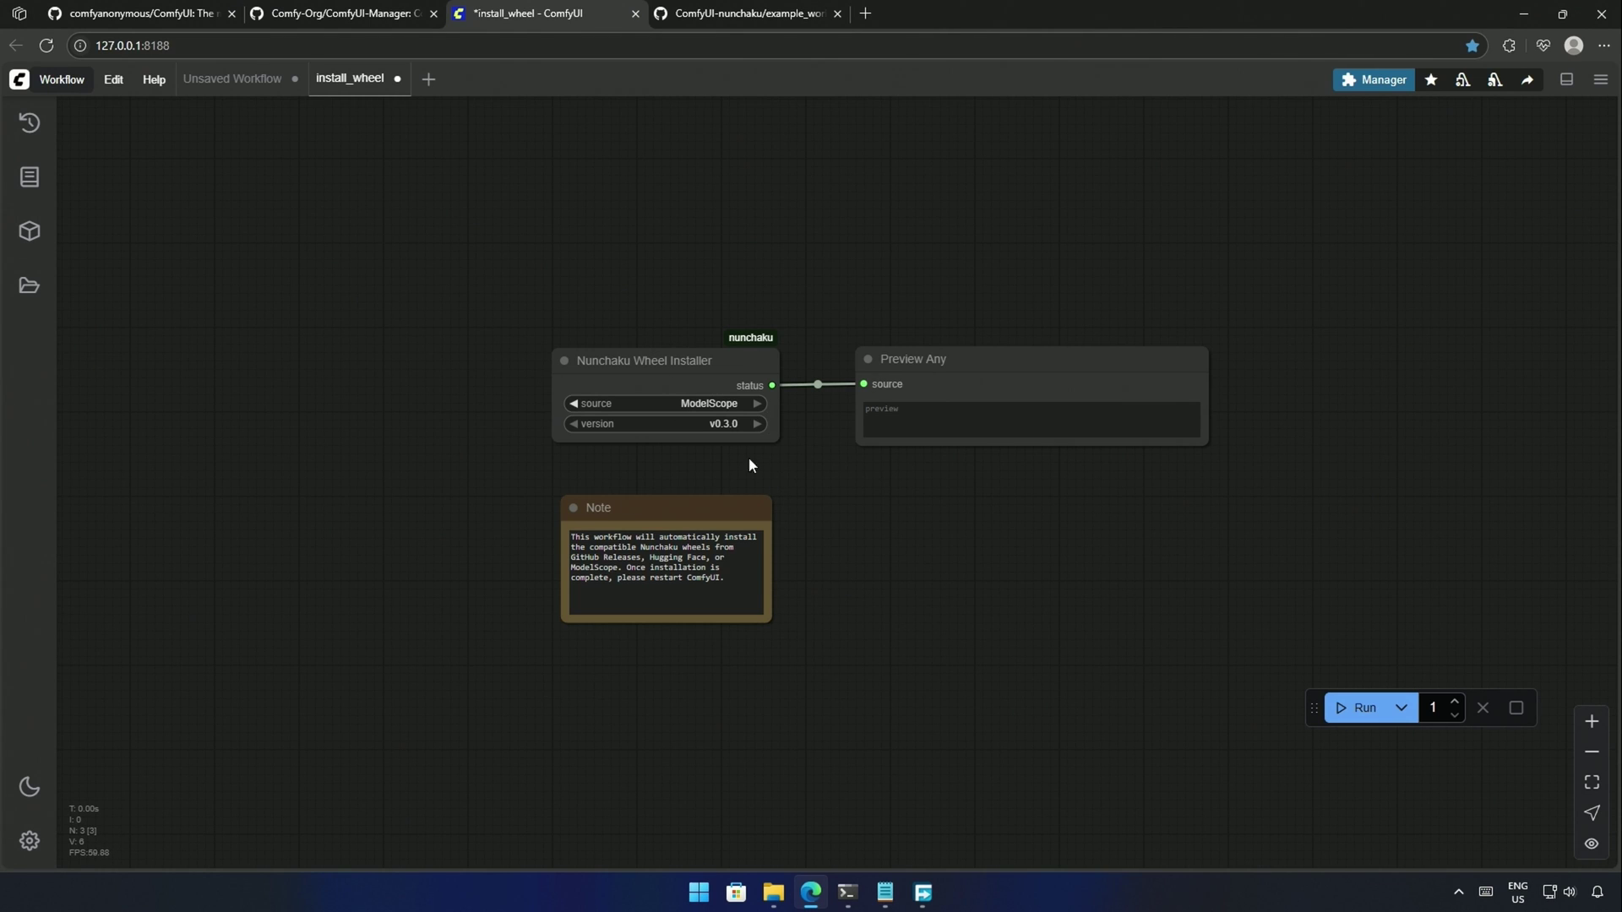
- Set the Nunchaku Wheel Installer to HuggingFace source and v0.3.1, then run it
click(708, 404)
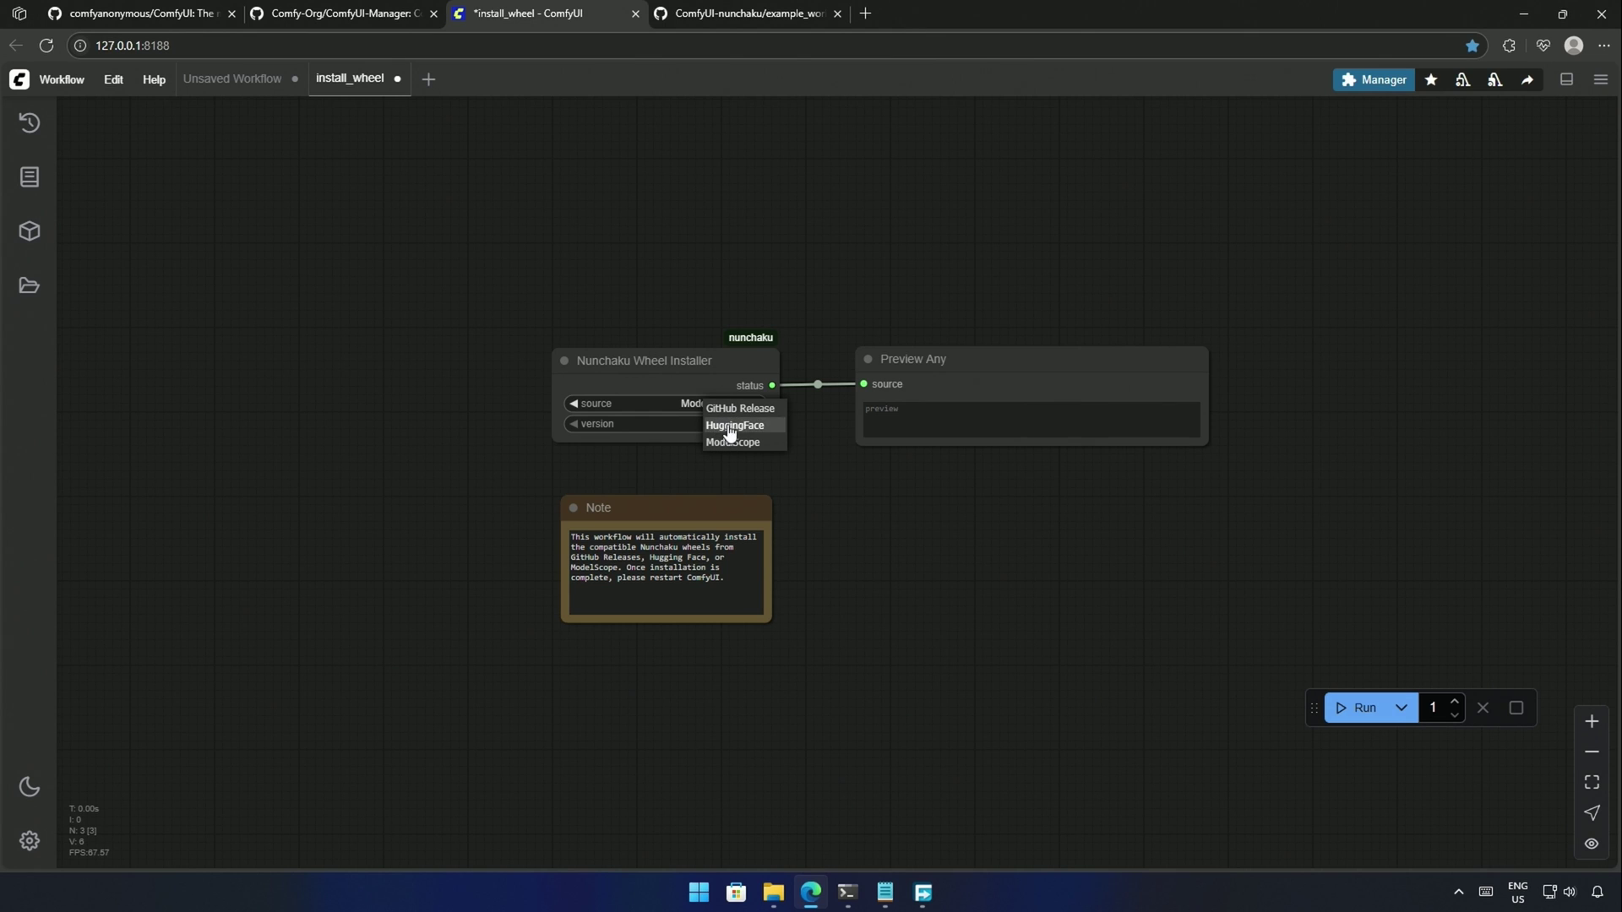
click(760, 430)
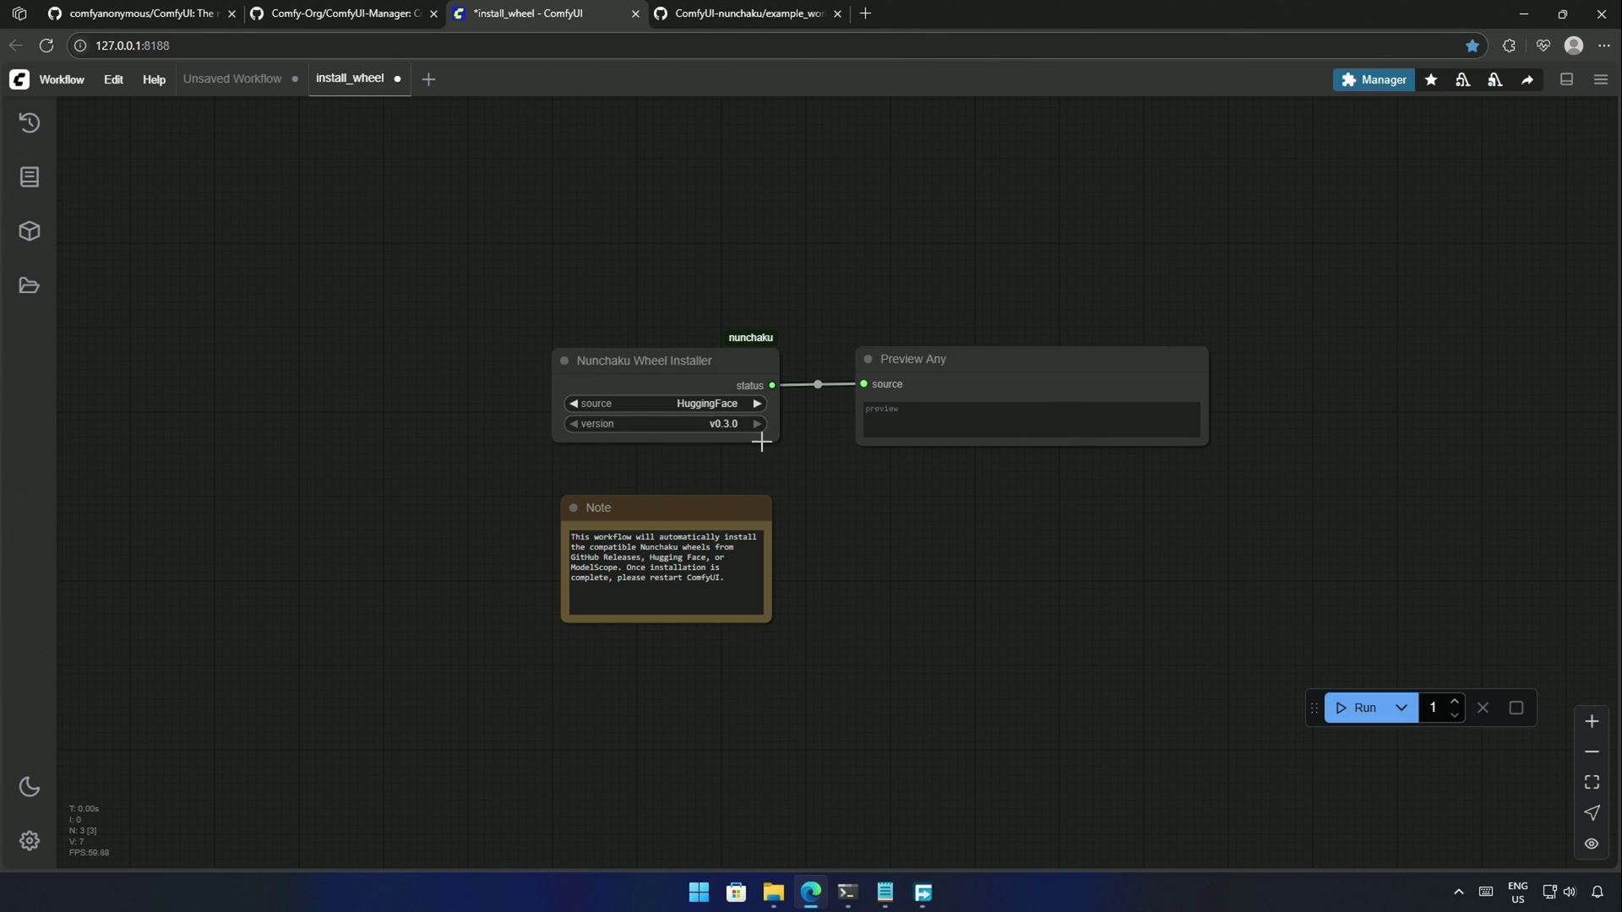
click(714, 427)
click(739, 432)
click(1355, 709)
- Check the console confirms the nunchaku-0.3.1 torch2.7 win_amd64 wheel was installed
click(848, 893)
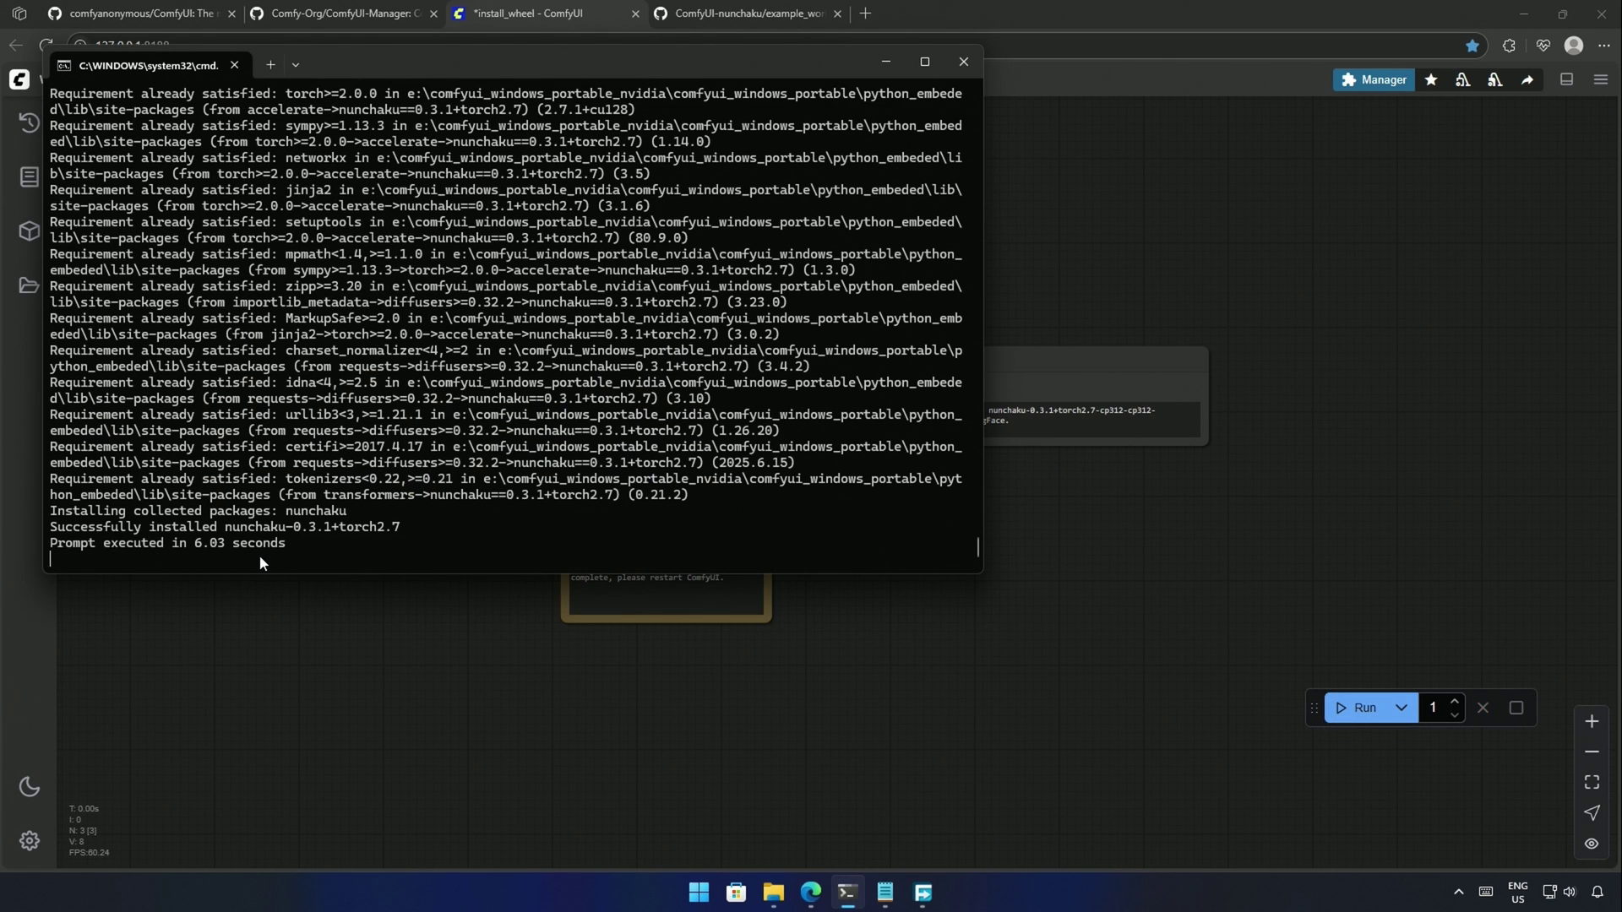
drag(768, 66, 610, 79)
scroll(1011, 453, up, 3)
drag(1011, 453, 1059, 602)
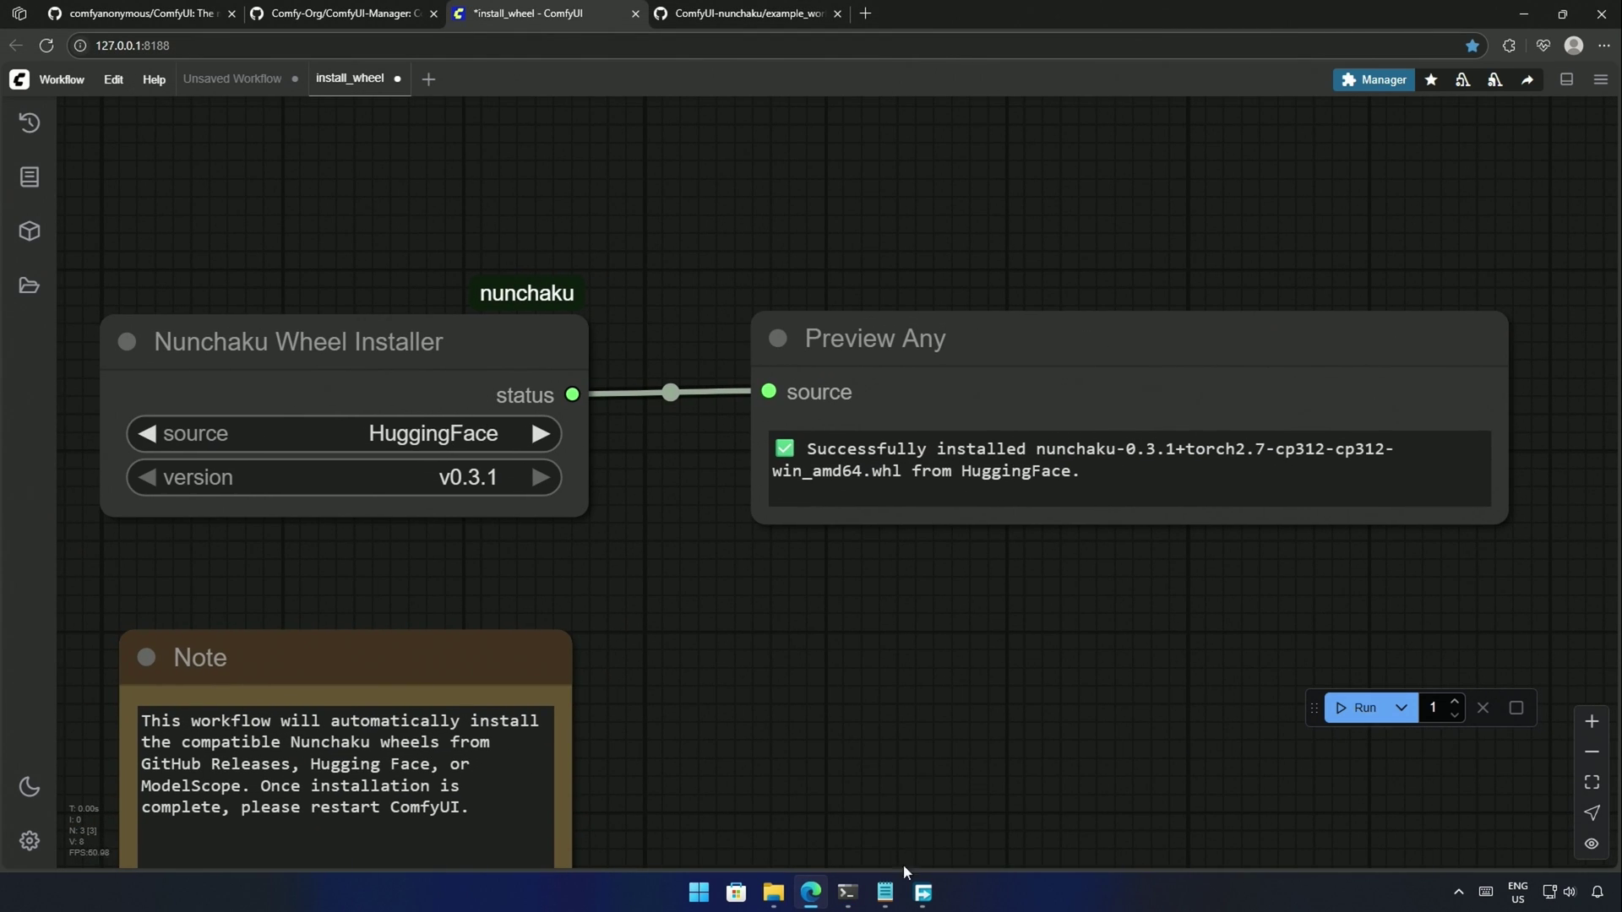
drag(1039, 450, 1386, 448)
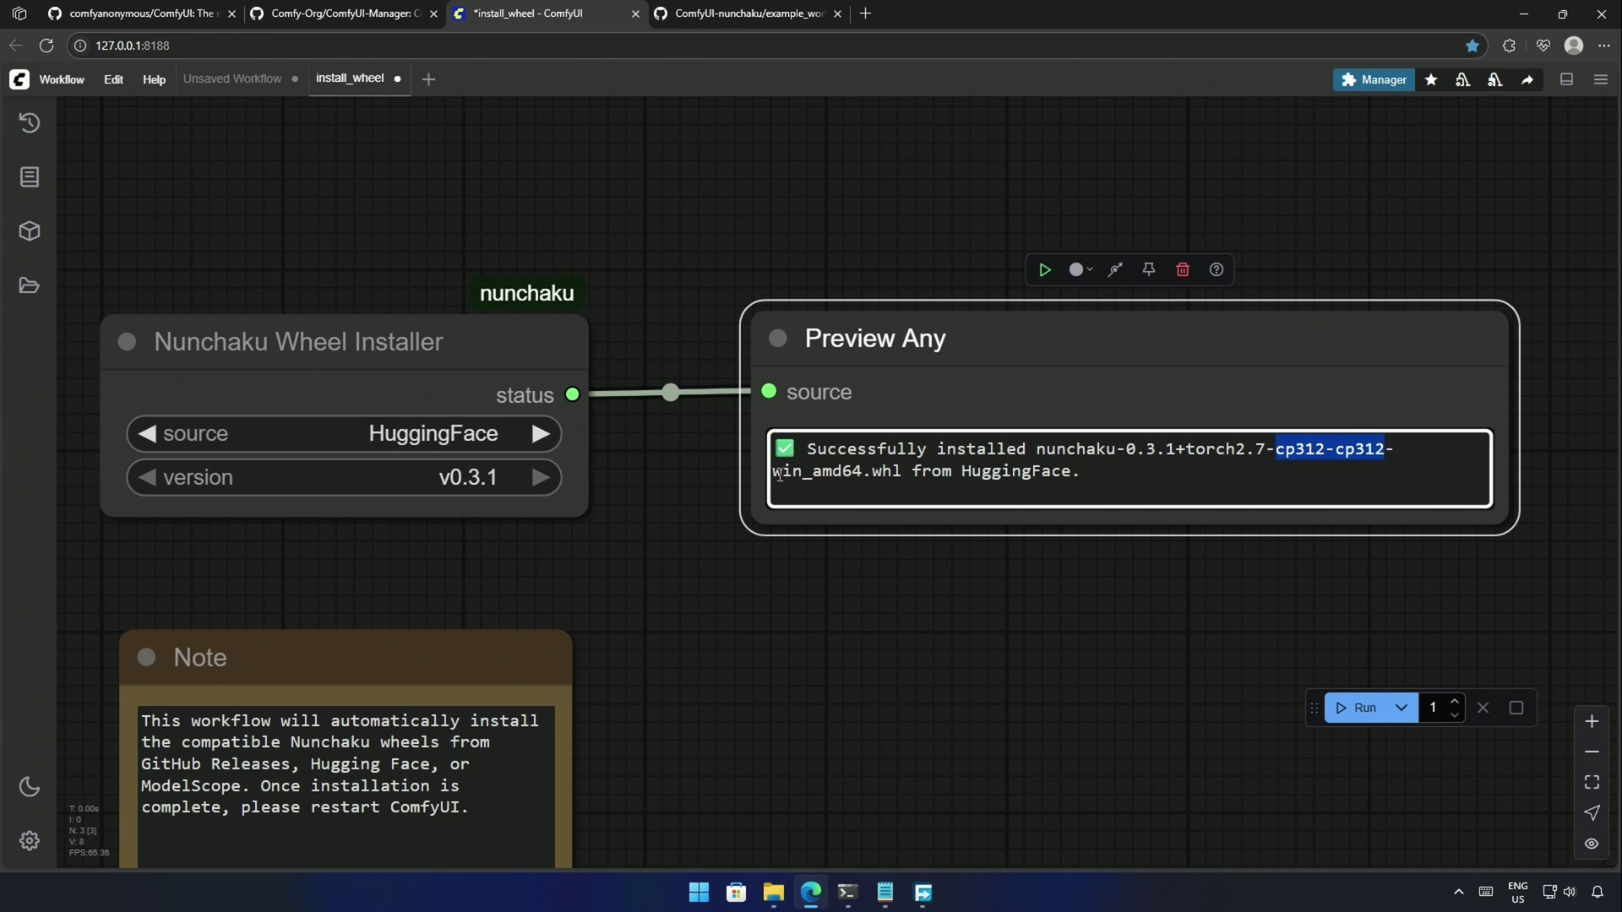
drag(774, 472, 862, 470)
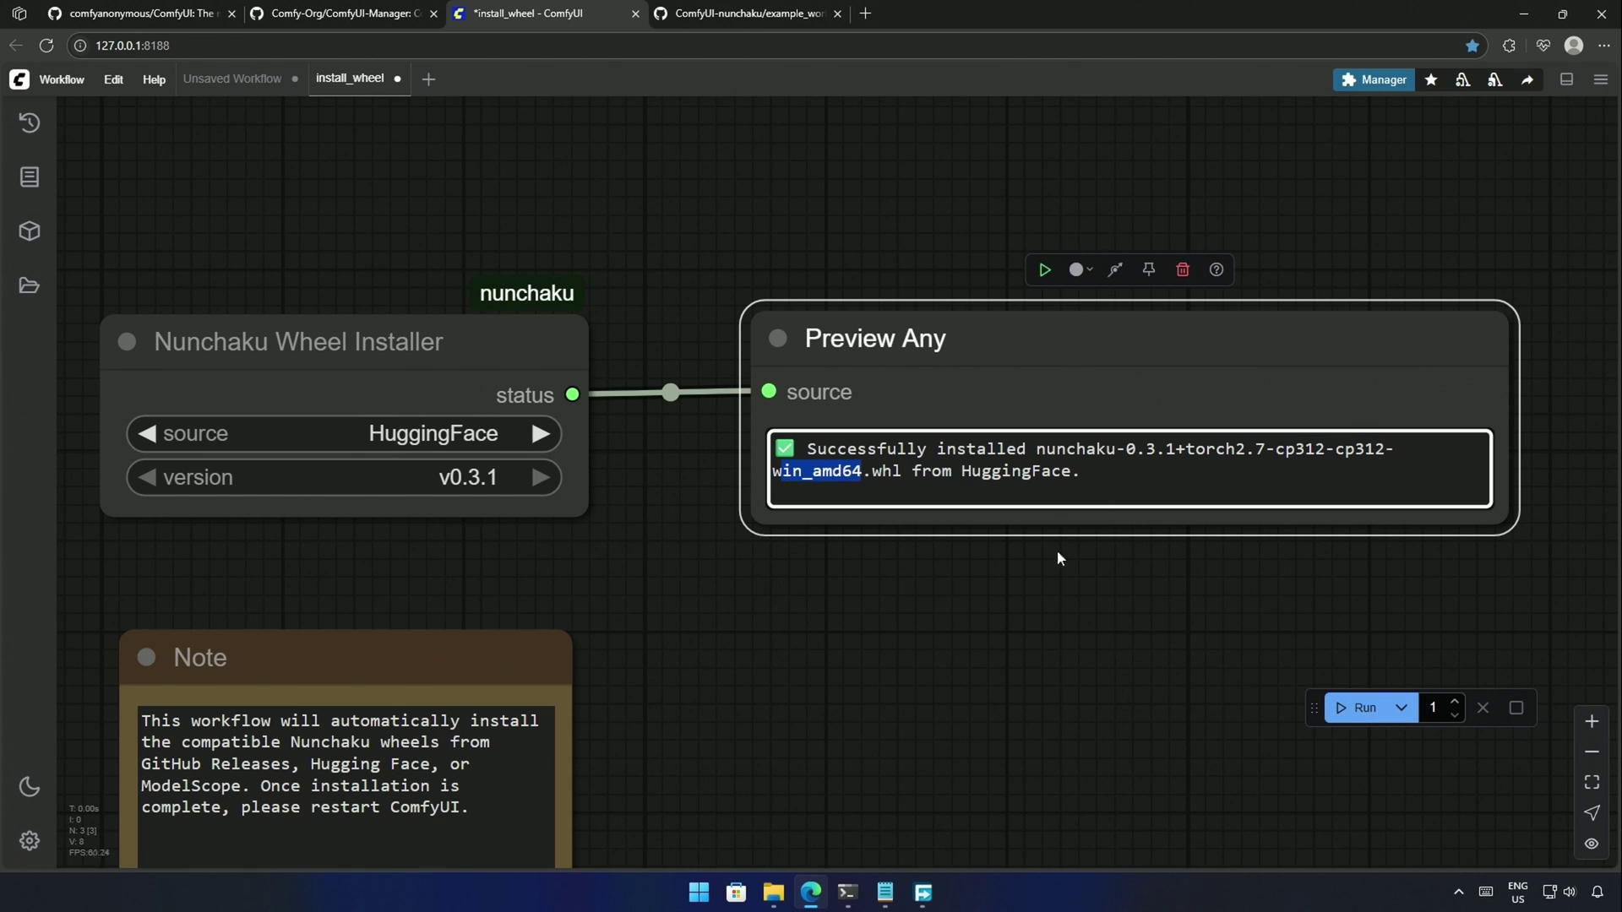
click(1012, 624)
scroll(1013, 624, down, 3)
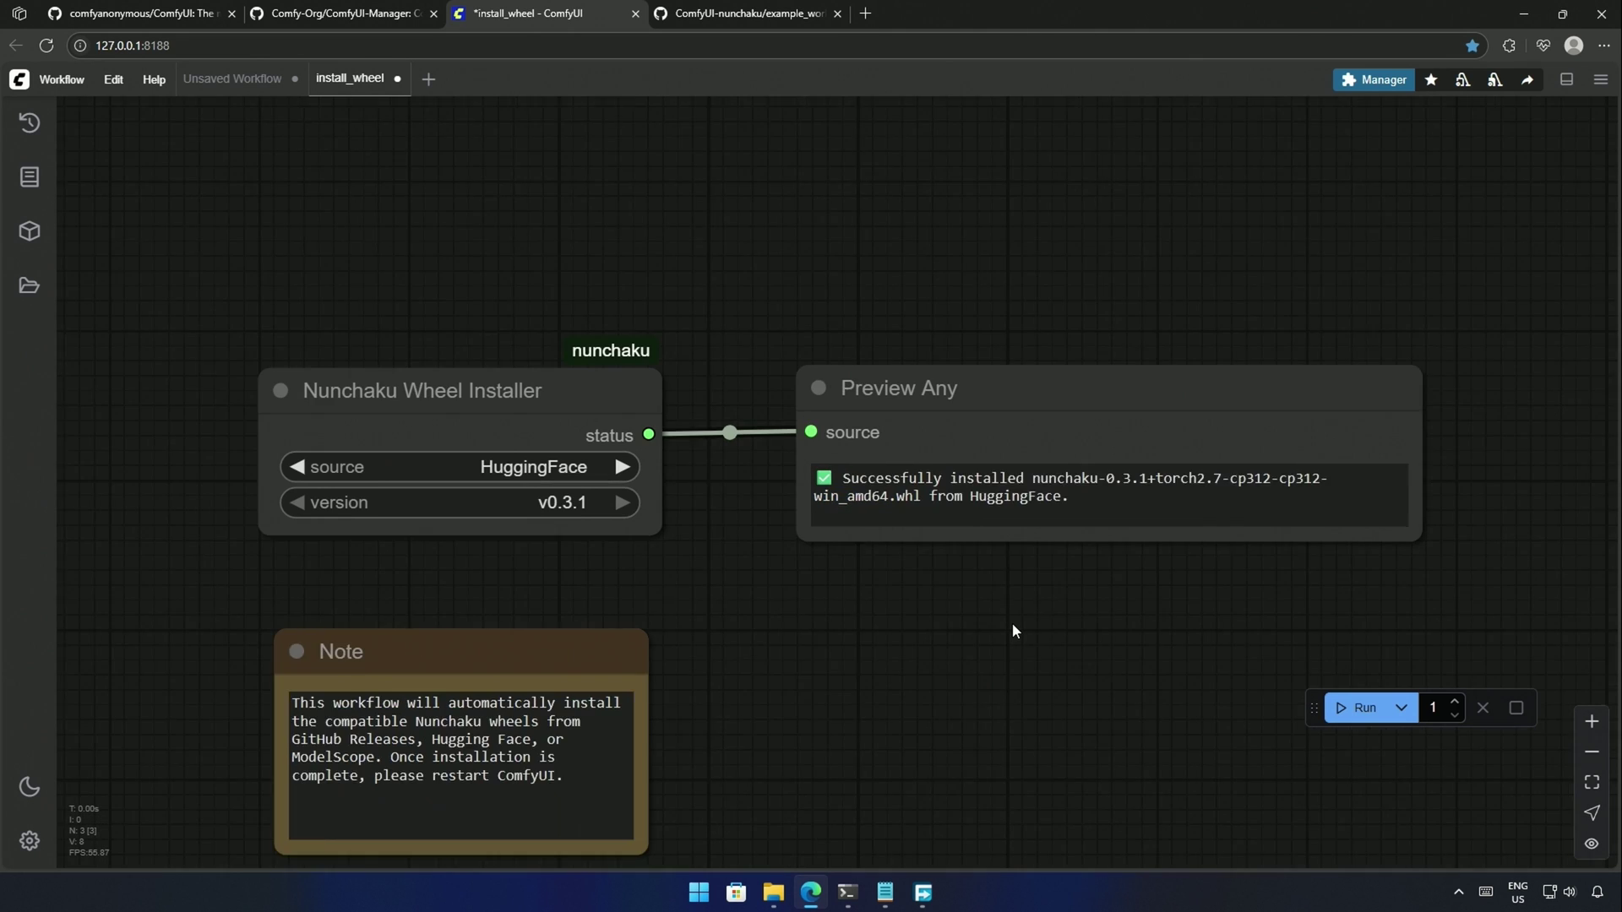
- Find nunchaku-flux.1-kontext-dev.json in example_workflows by searching 'kon' and download its raw file
click(747, 12)
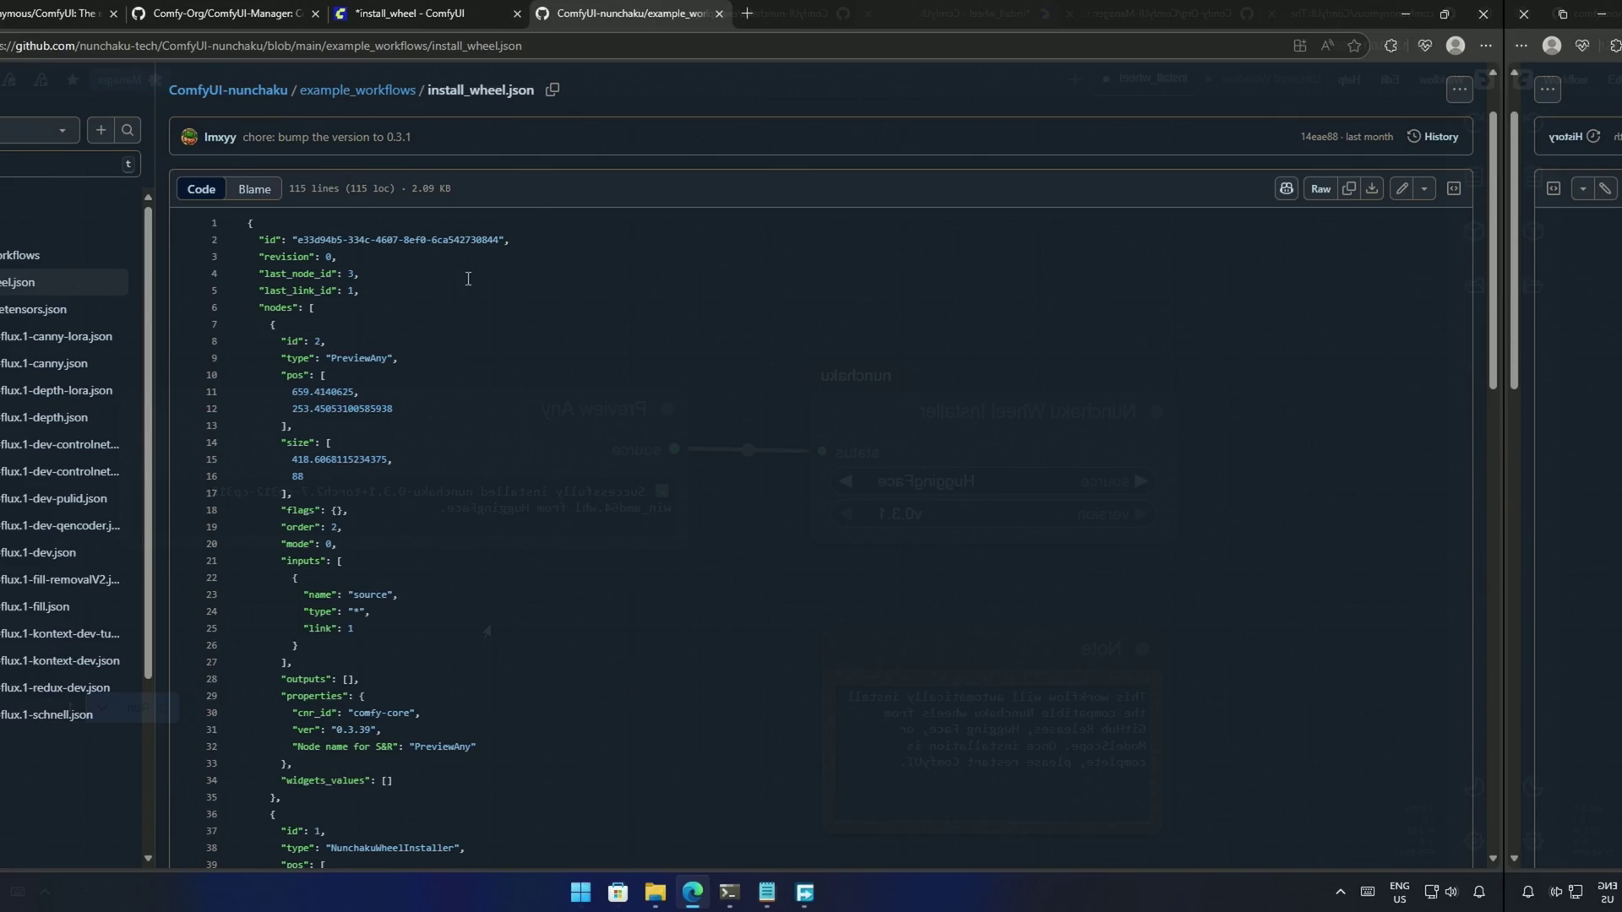
click(464, 92)
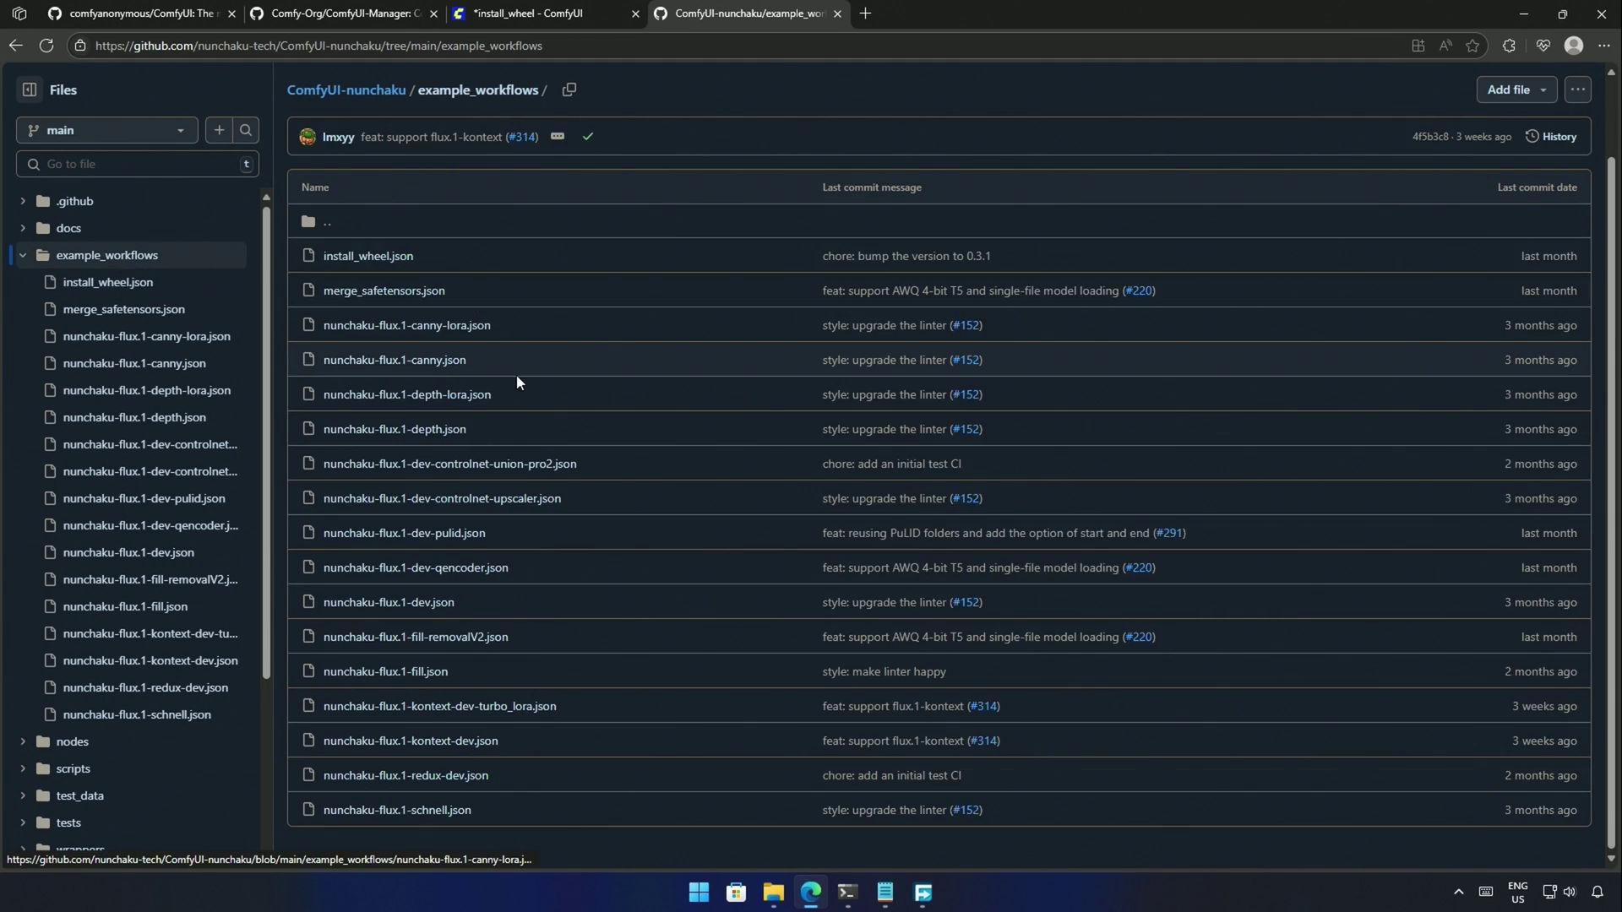
key(ctrl+f)
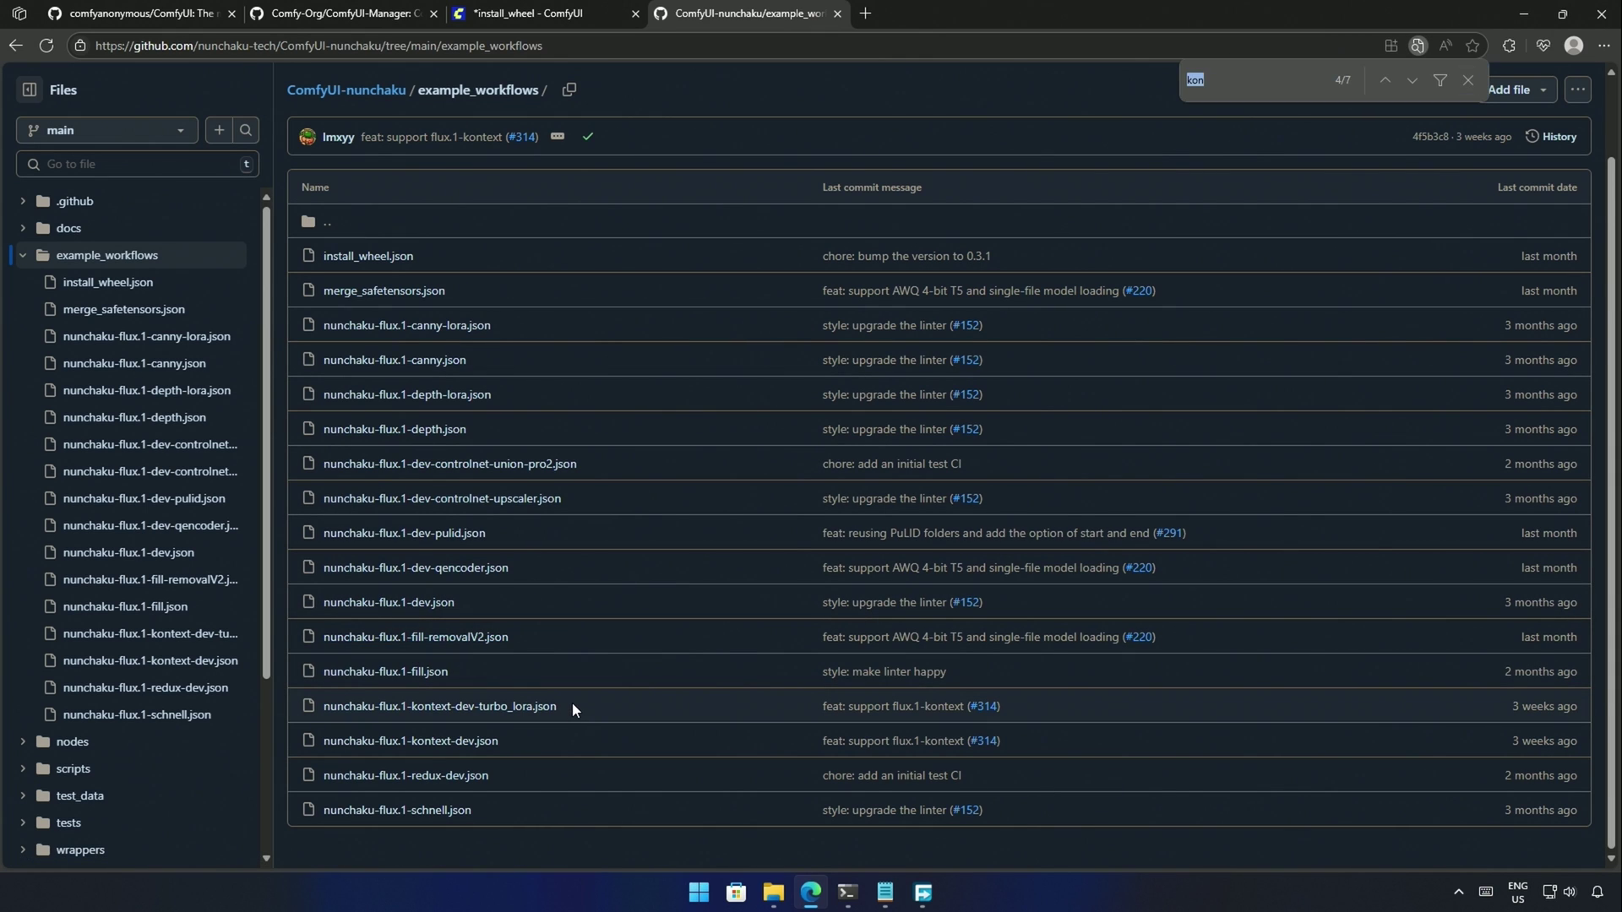
text(kon)
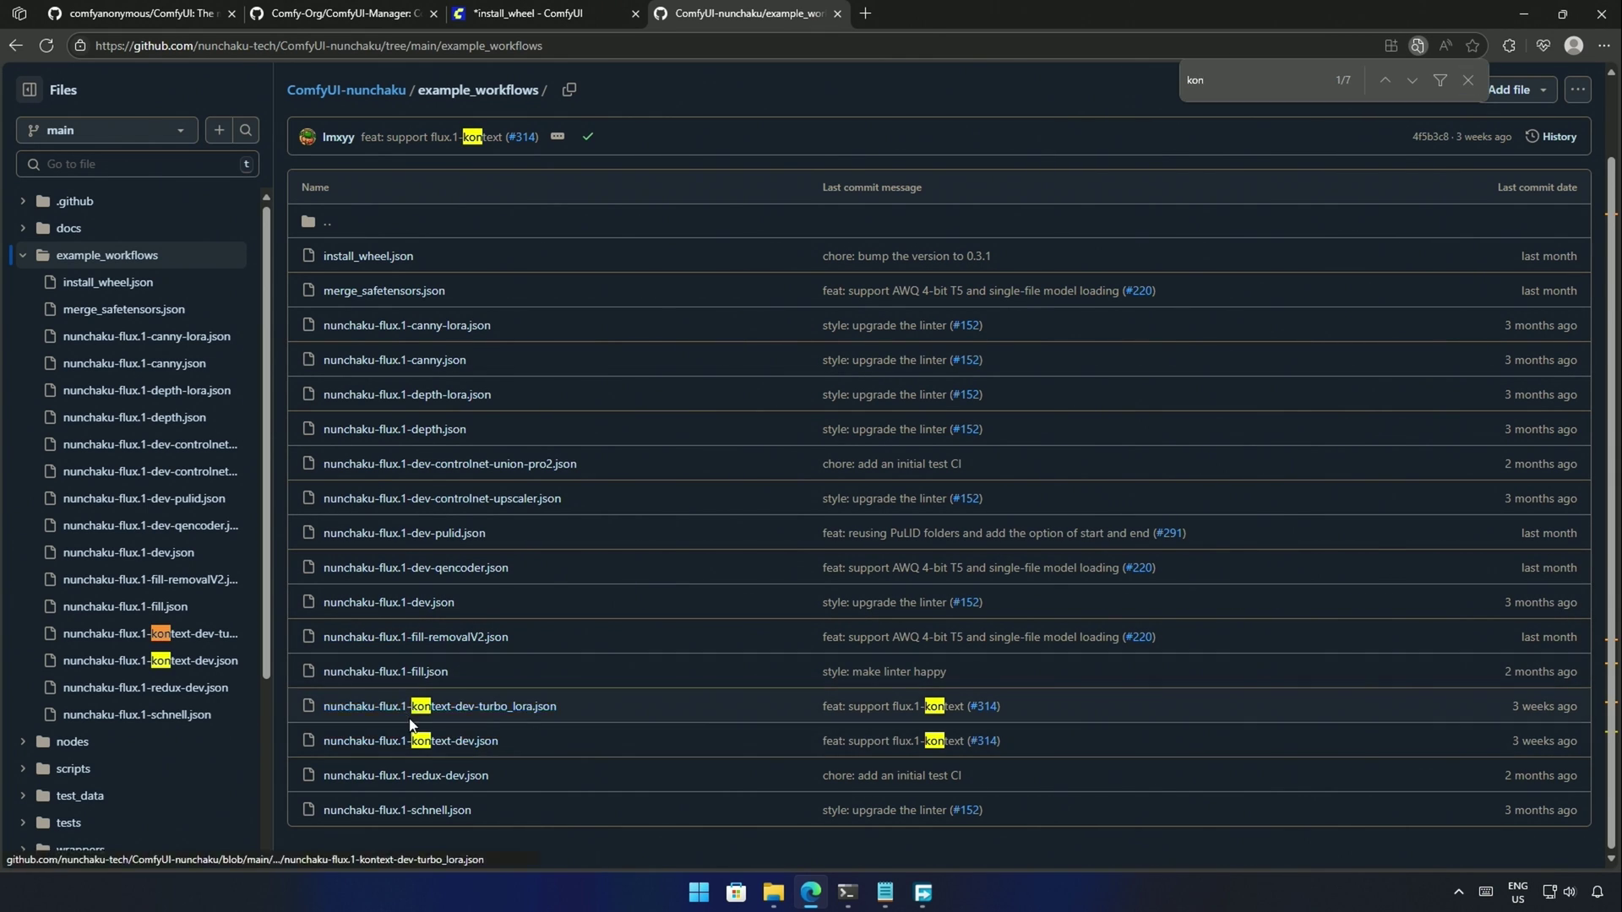
click(476, 747)
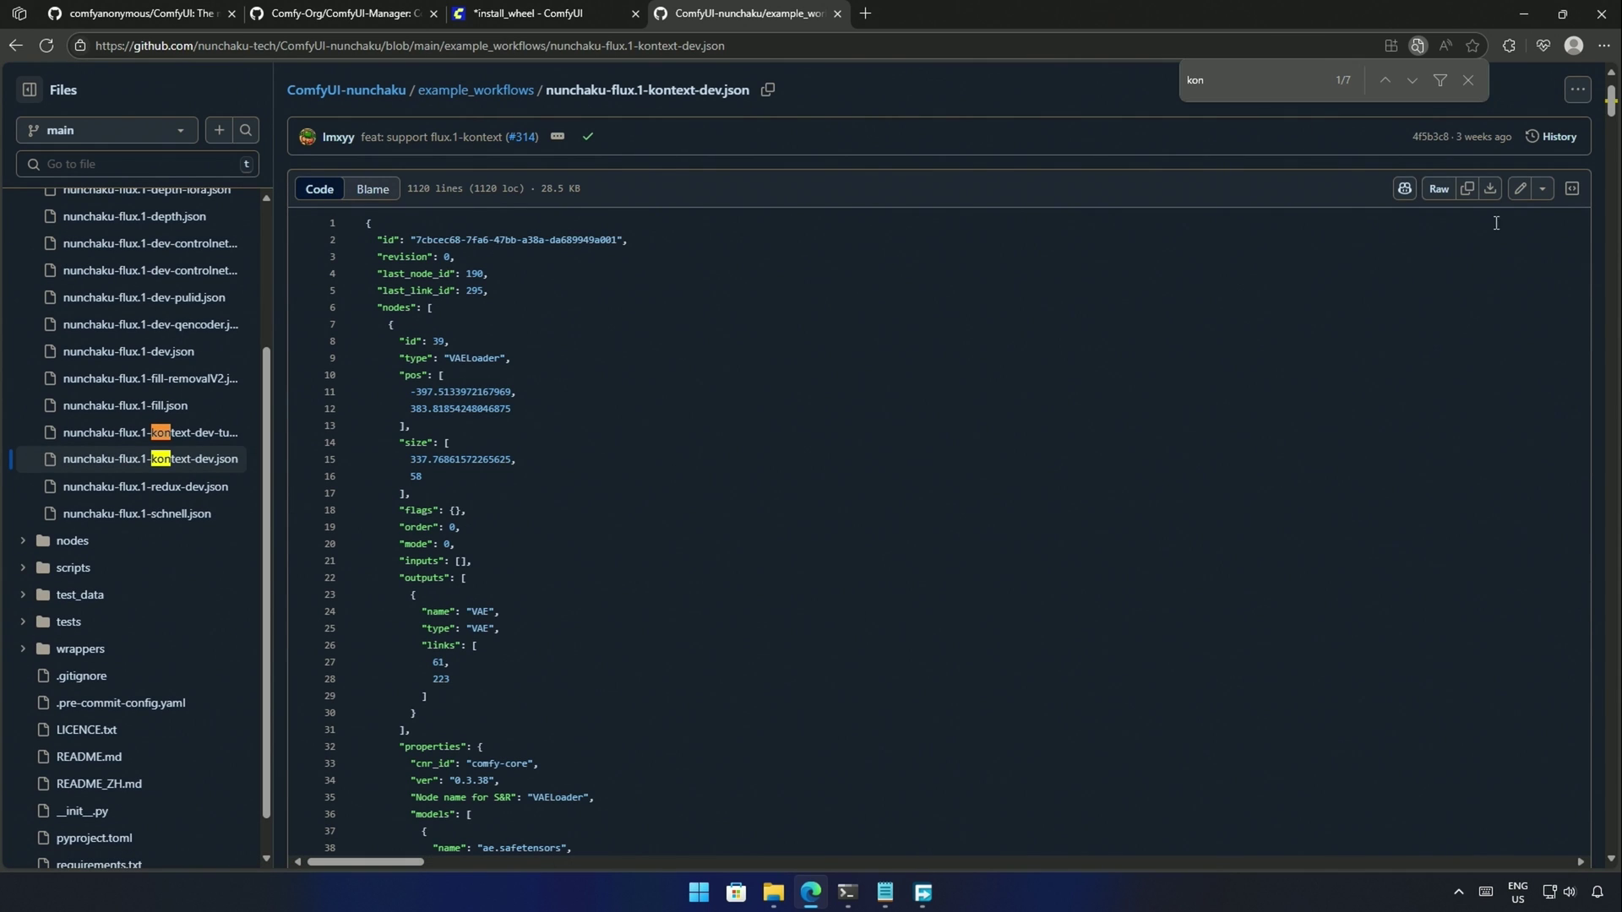
click(1491, 189)
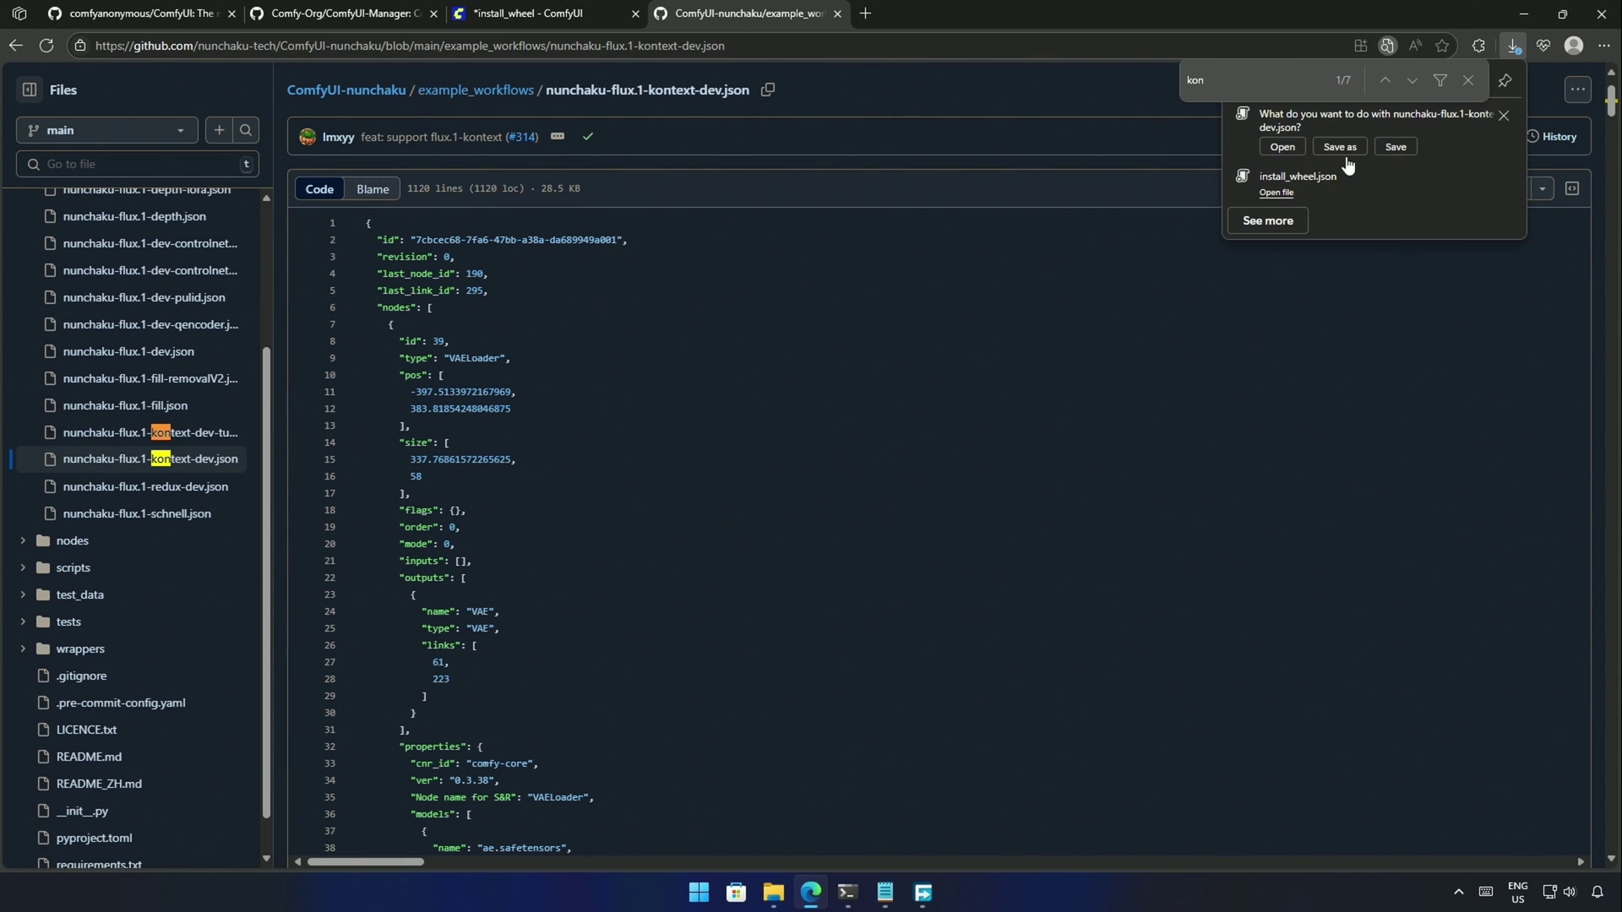
- Open the downloaded Kontext workflow file through ComfyUI's Workflow > Open menu
click(528, 12)
click(61, 78)
click(70, 149)
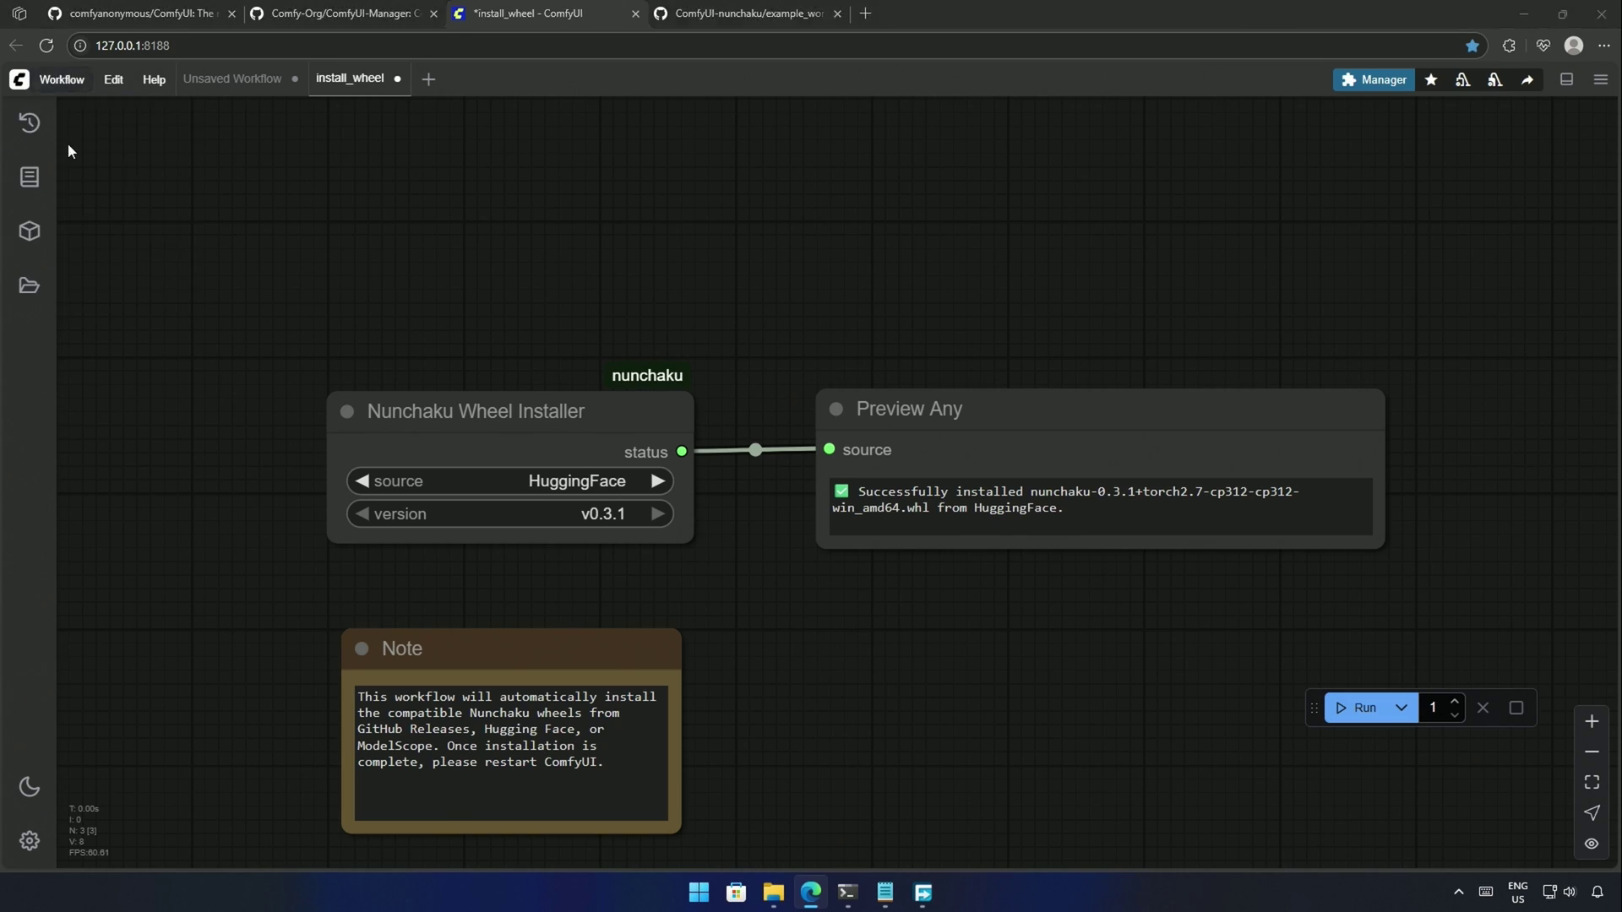
- Load the Kontext workflow and save the missing ae.safetensors into a new models/vae/NunKontext folder
click(851, 576)
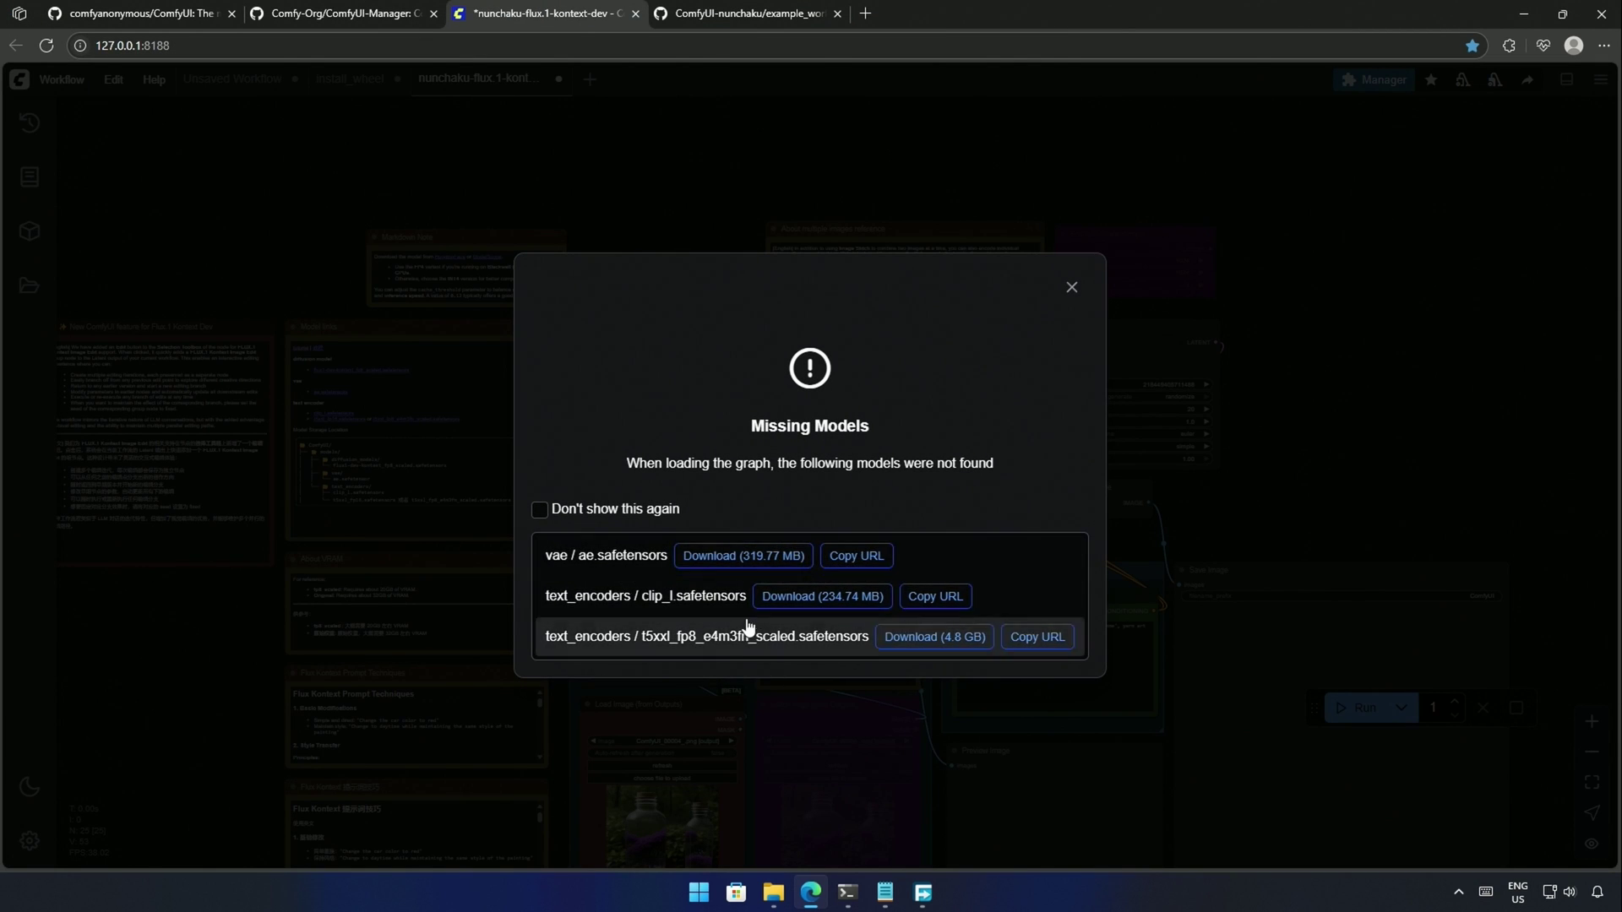
click(742, 556)
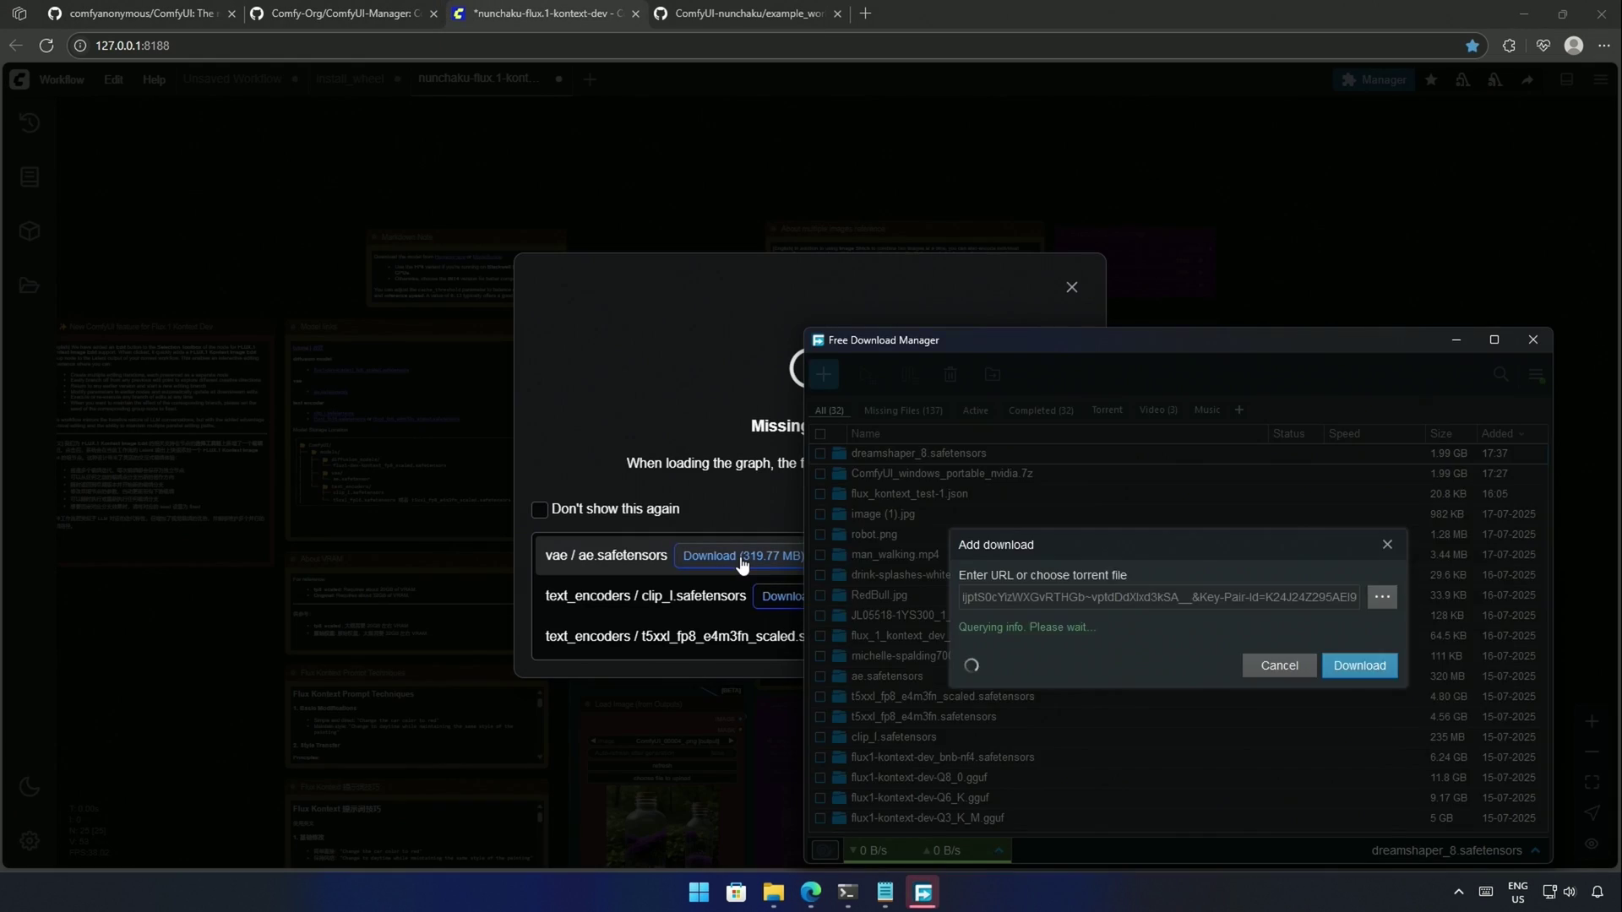
click(1477, 569)
click(985, 701)
double_click(1018, 701)
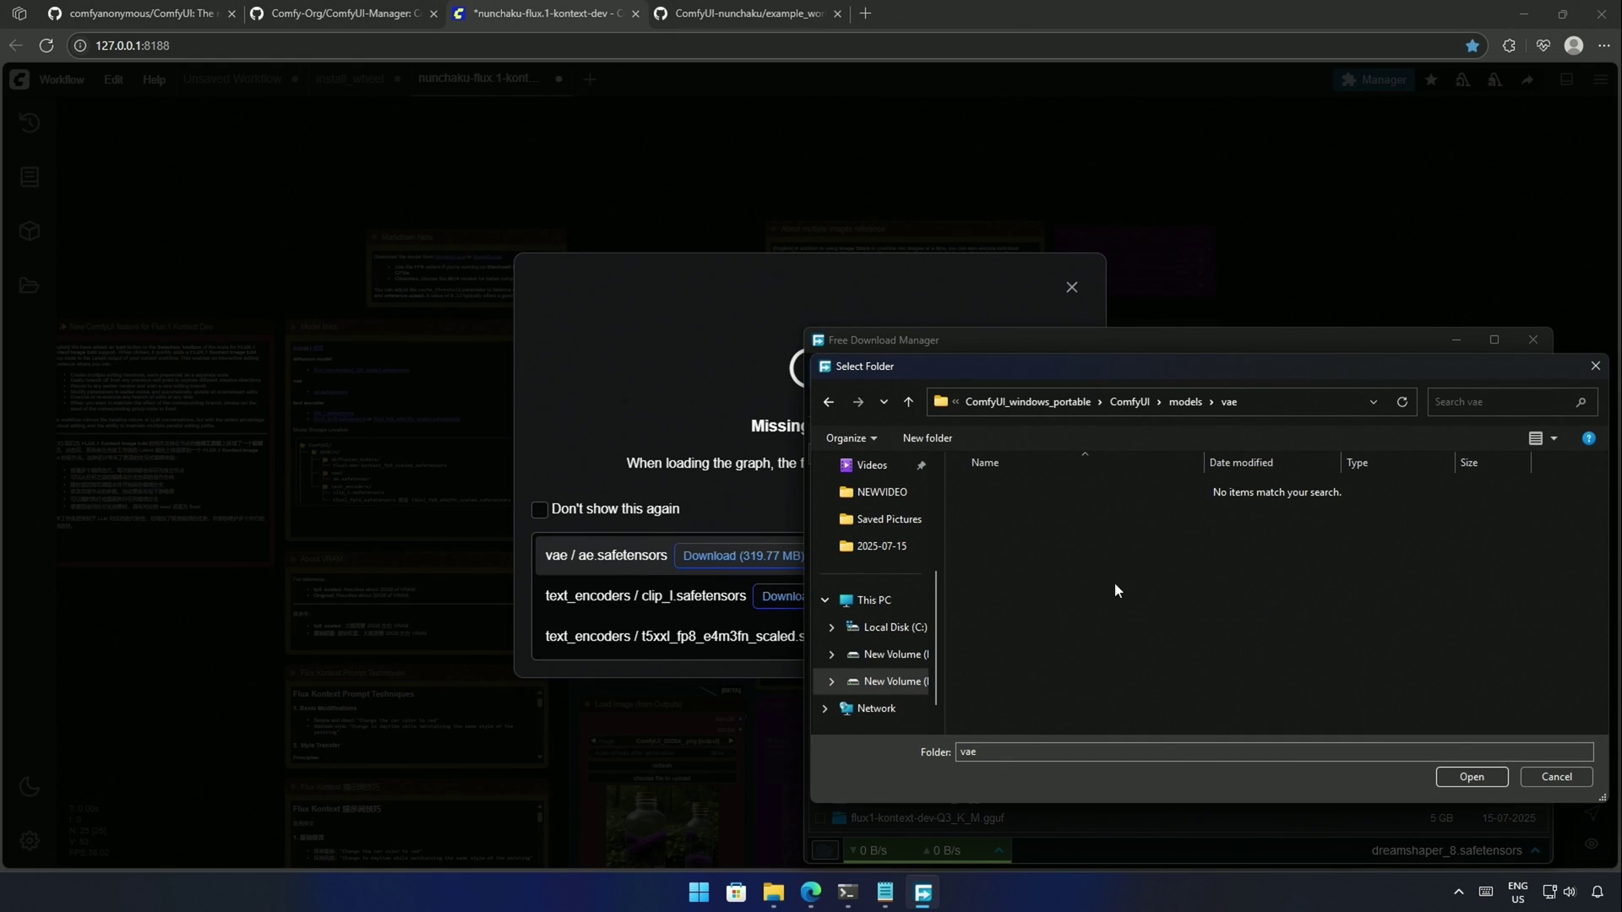
right_click(1097, 528)
mouse_move(1149, 742)
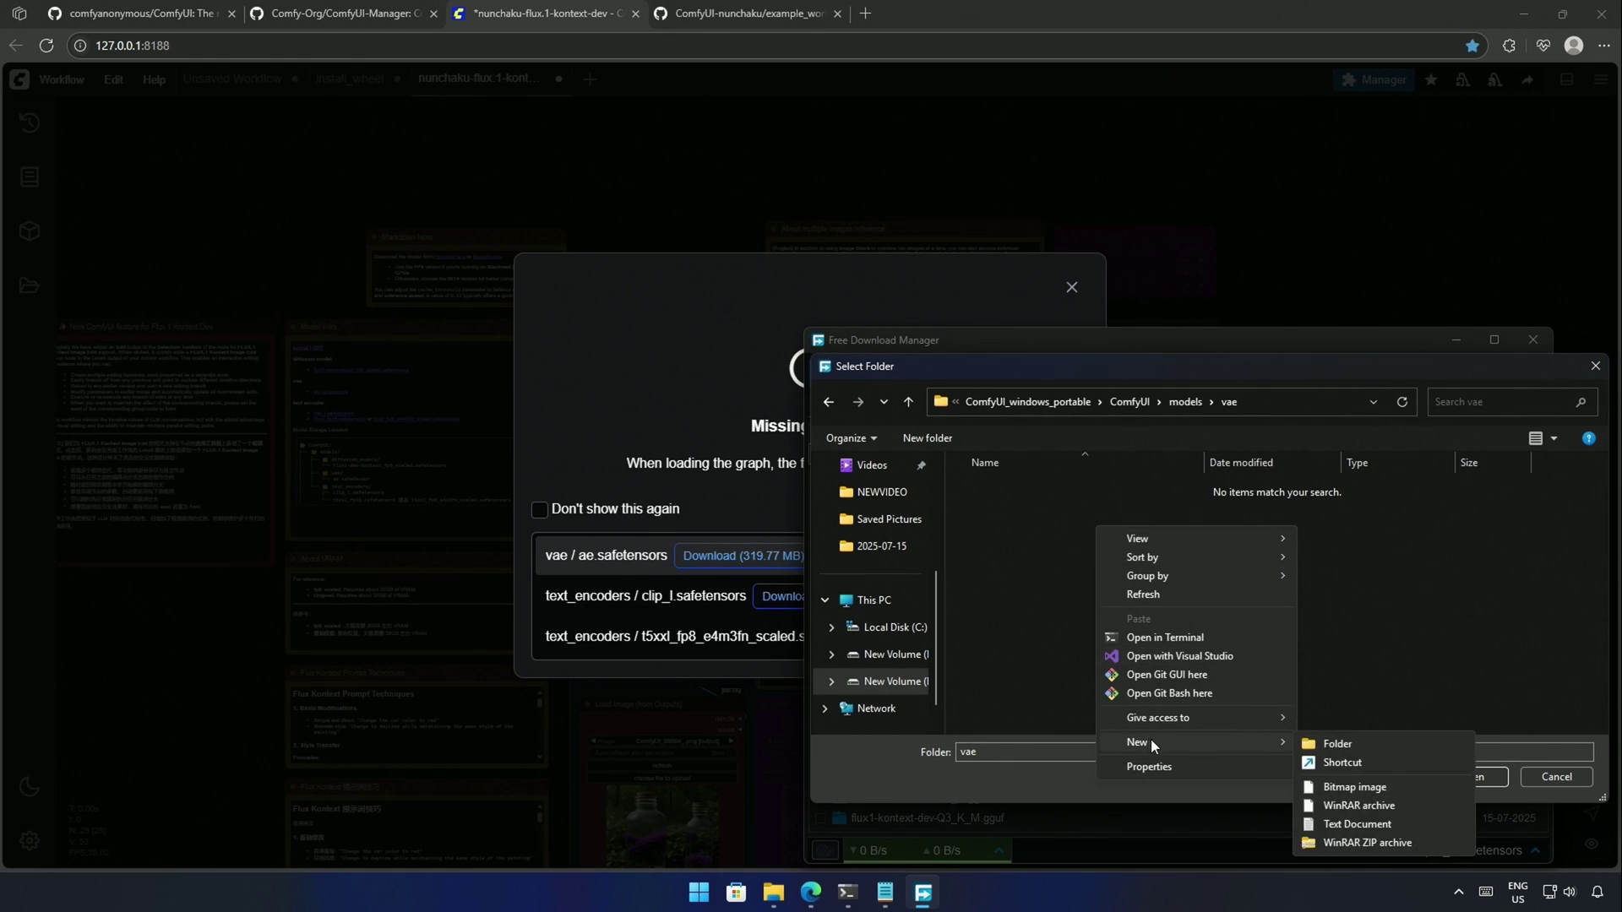
click(1313, 743)
text(NunKontext)
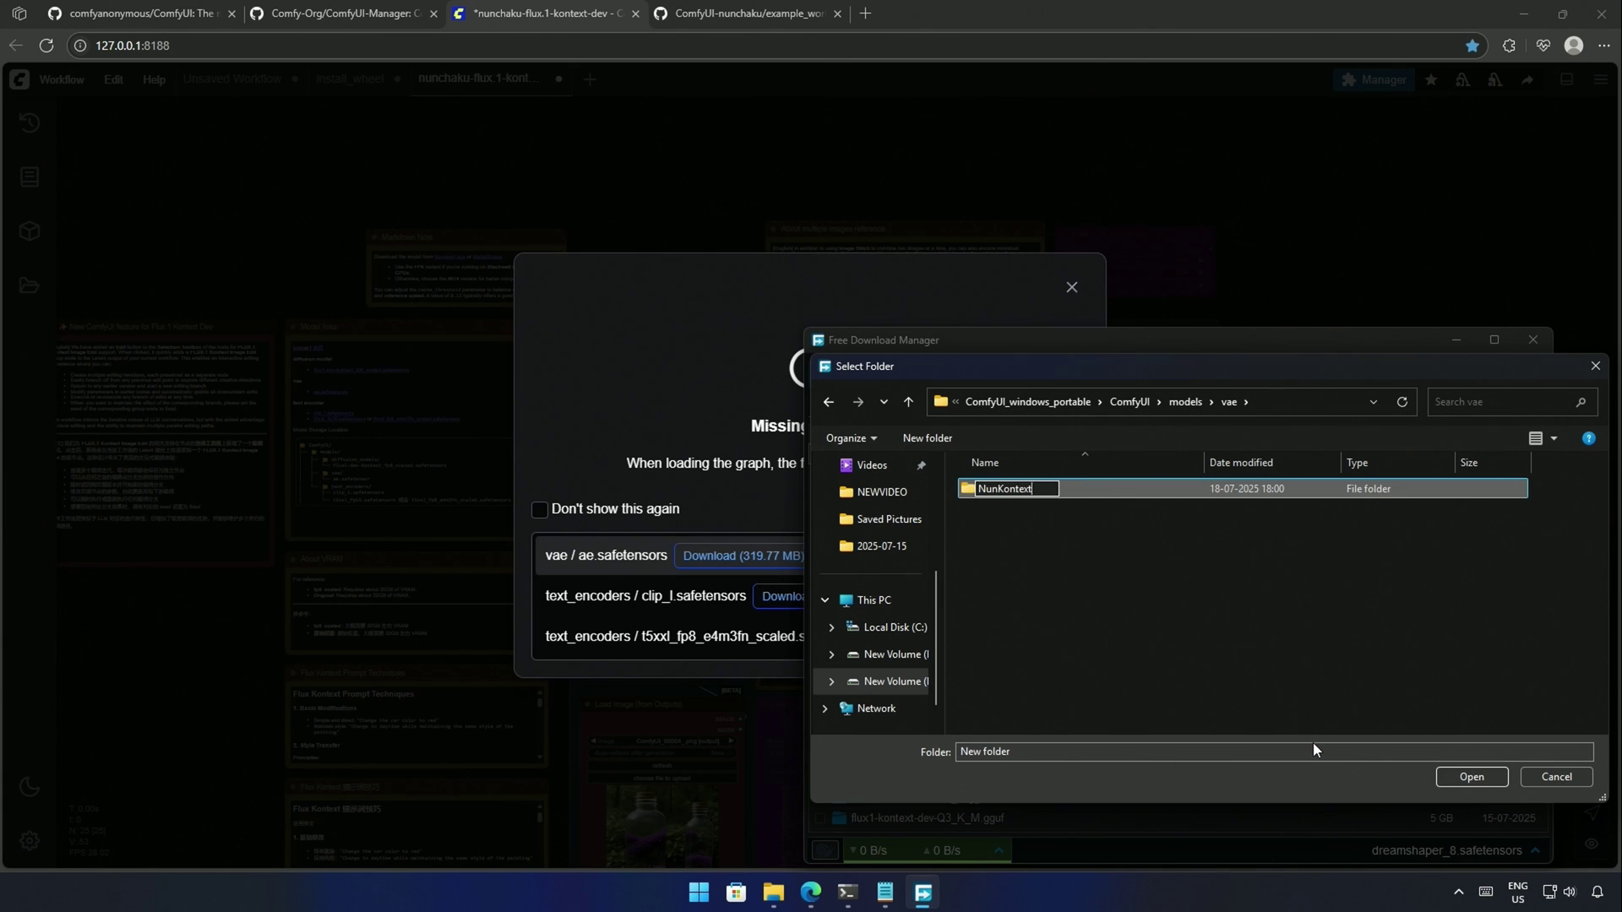
key(Return)
double_click(1256, 499)
click(1473, 777)
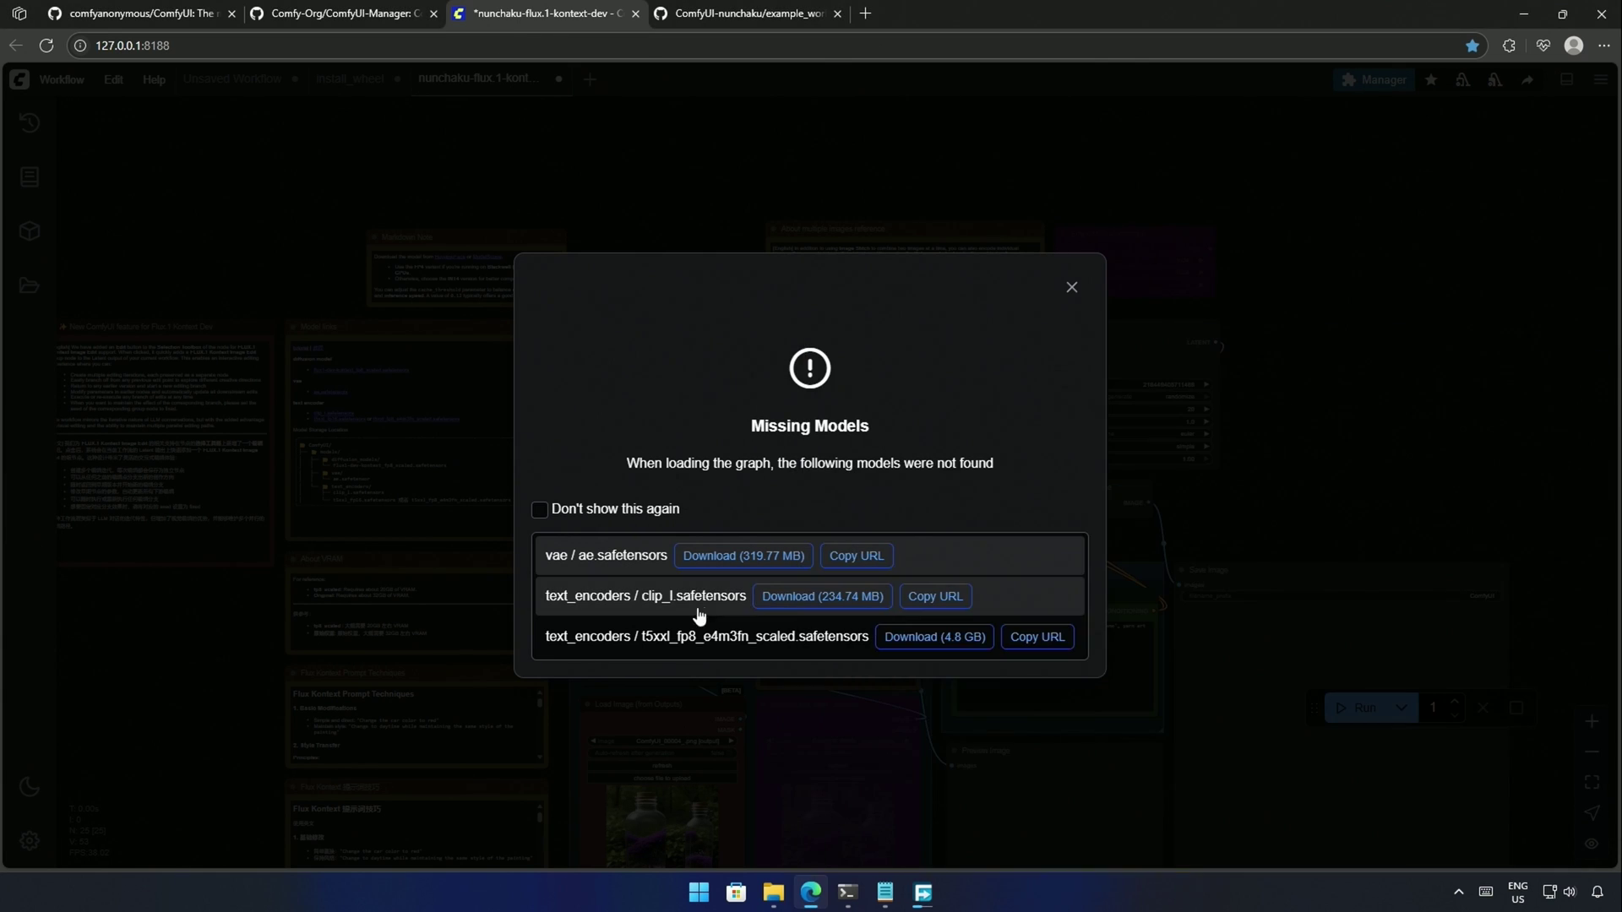
- Download clip_l and t5xxl_fp8_e4m3fn_scaled into a new models/text_encoders/NunKontext folder
click(791, 598)
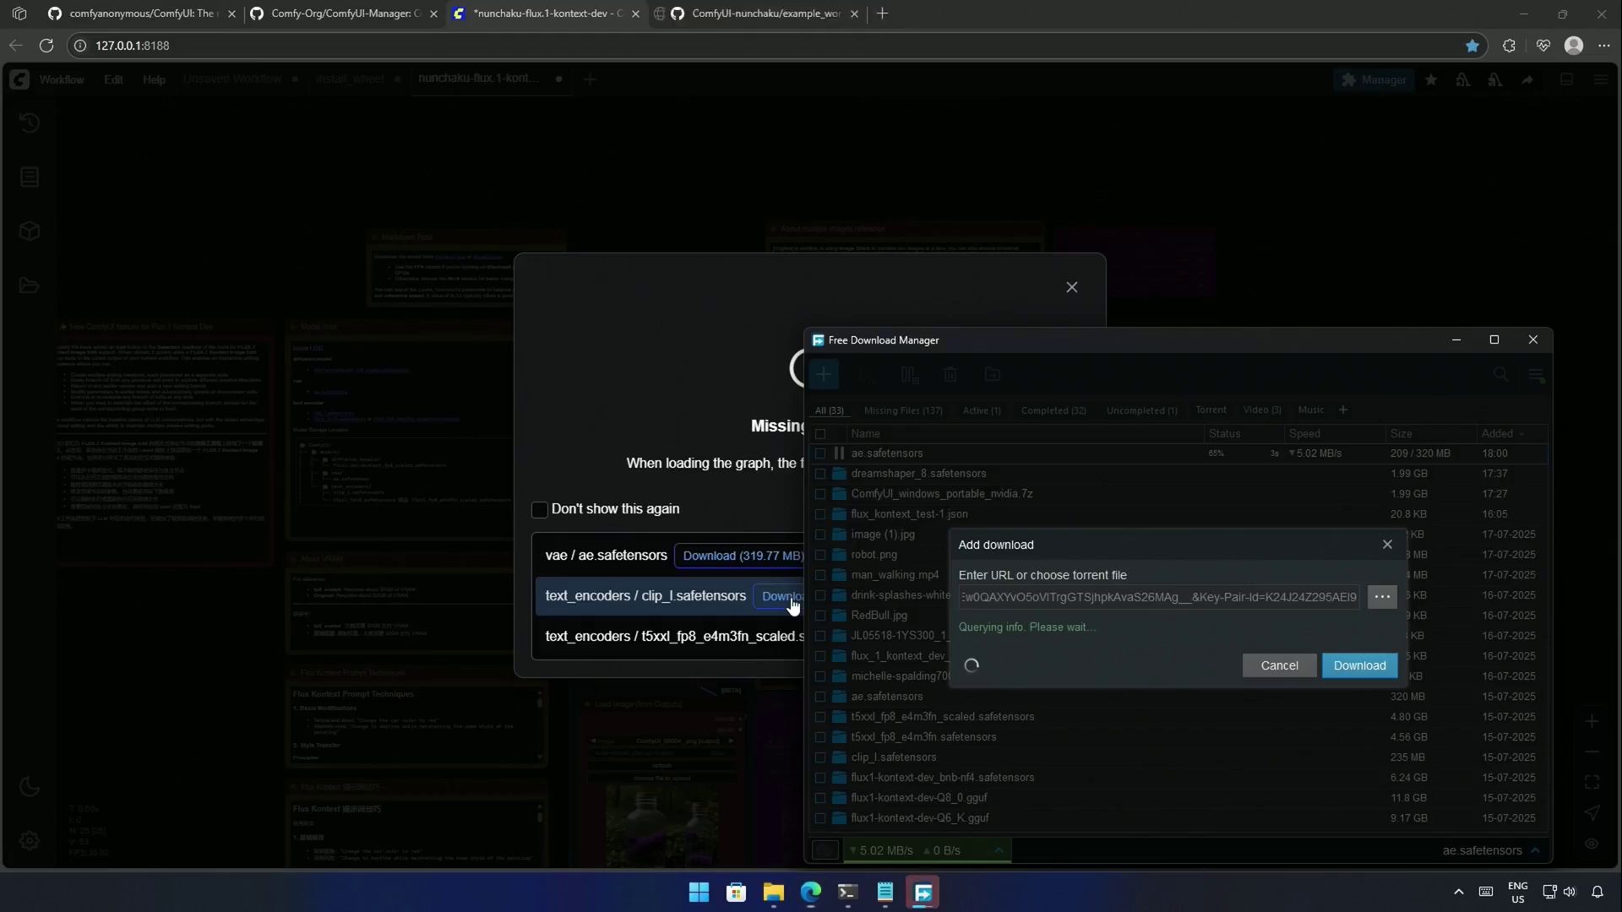
click(1379, 594)
scroll(1070, 686, down, 3)
double_click(1054, 674)
key(ctrl+shift+n)
text(NunKo)
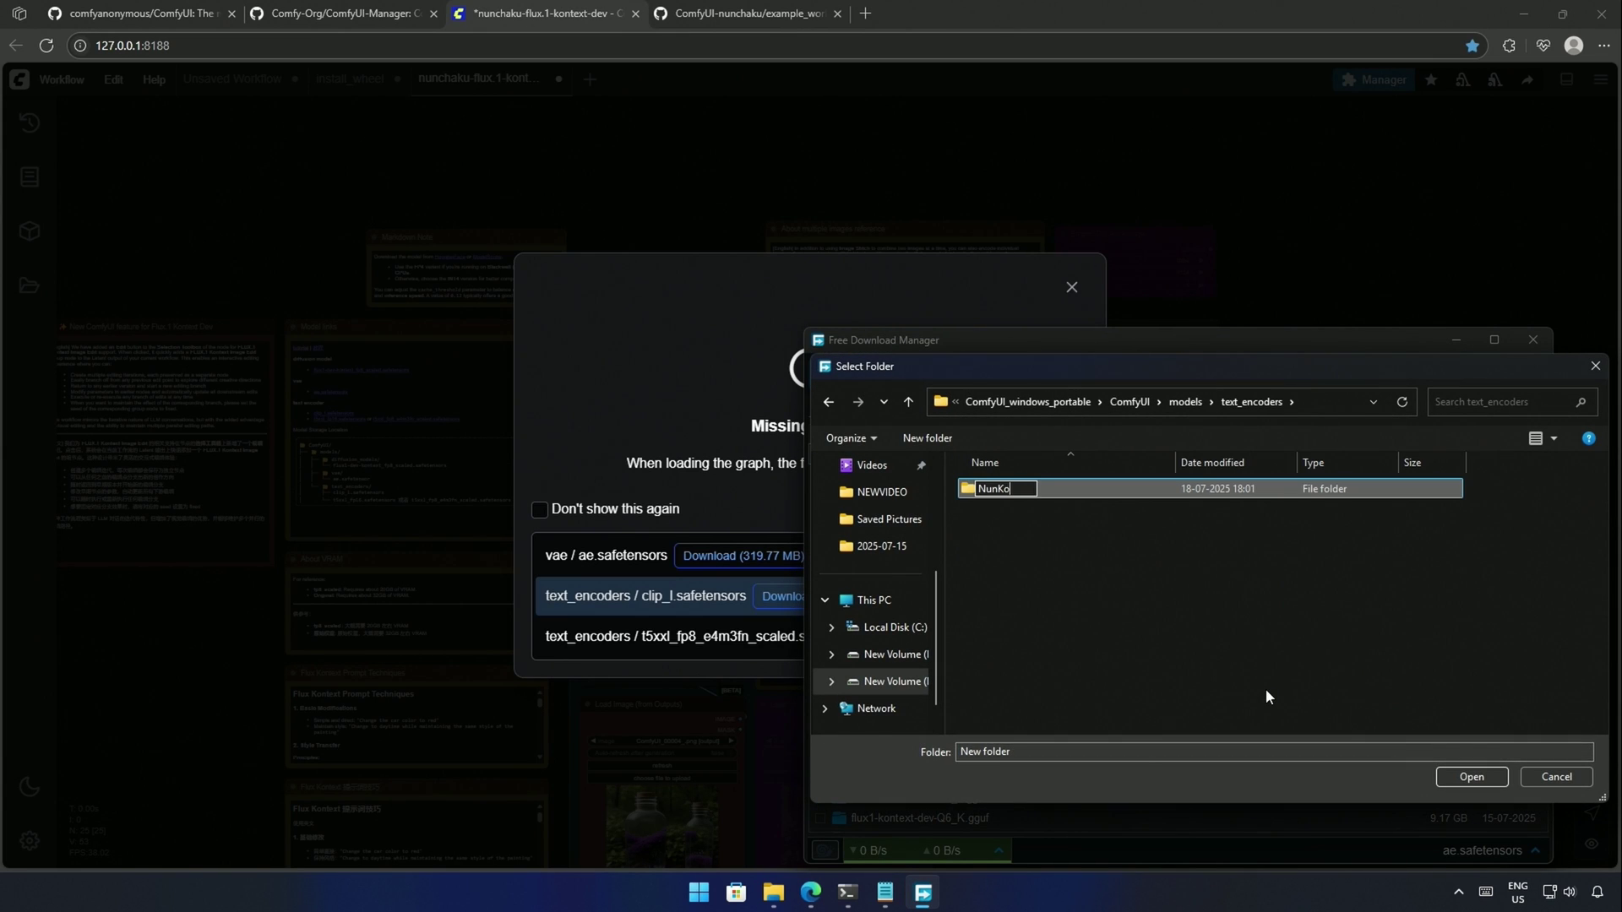
text(ntext)
key(Return)
key(Return)
click(1446, 776)
click(1464, 691)
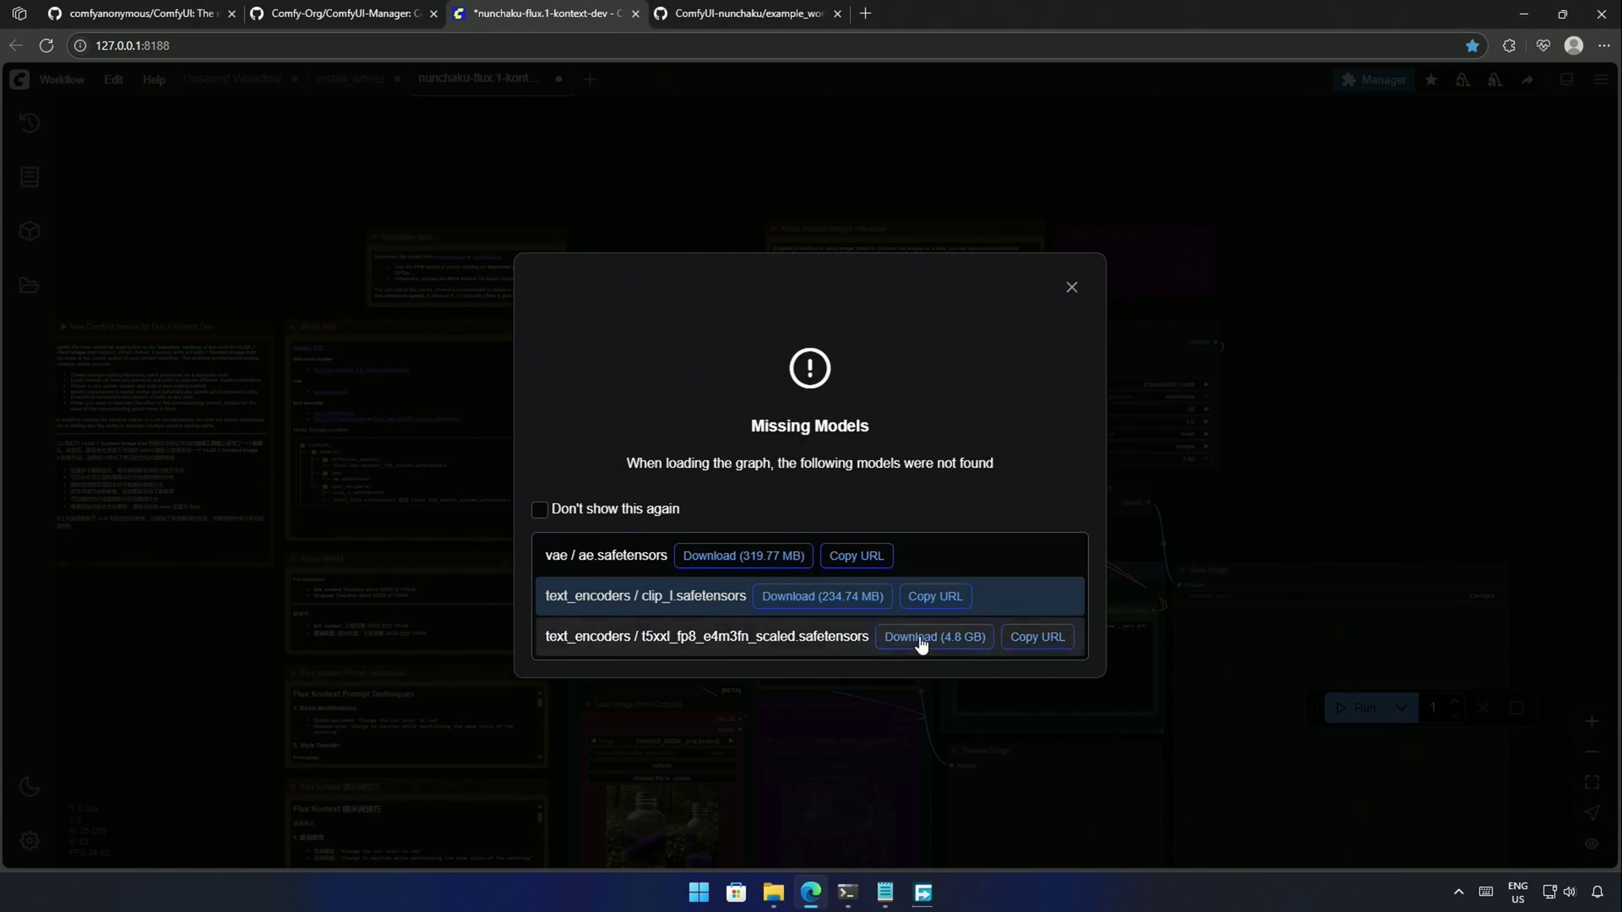
click(920, 635)
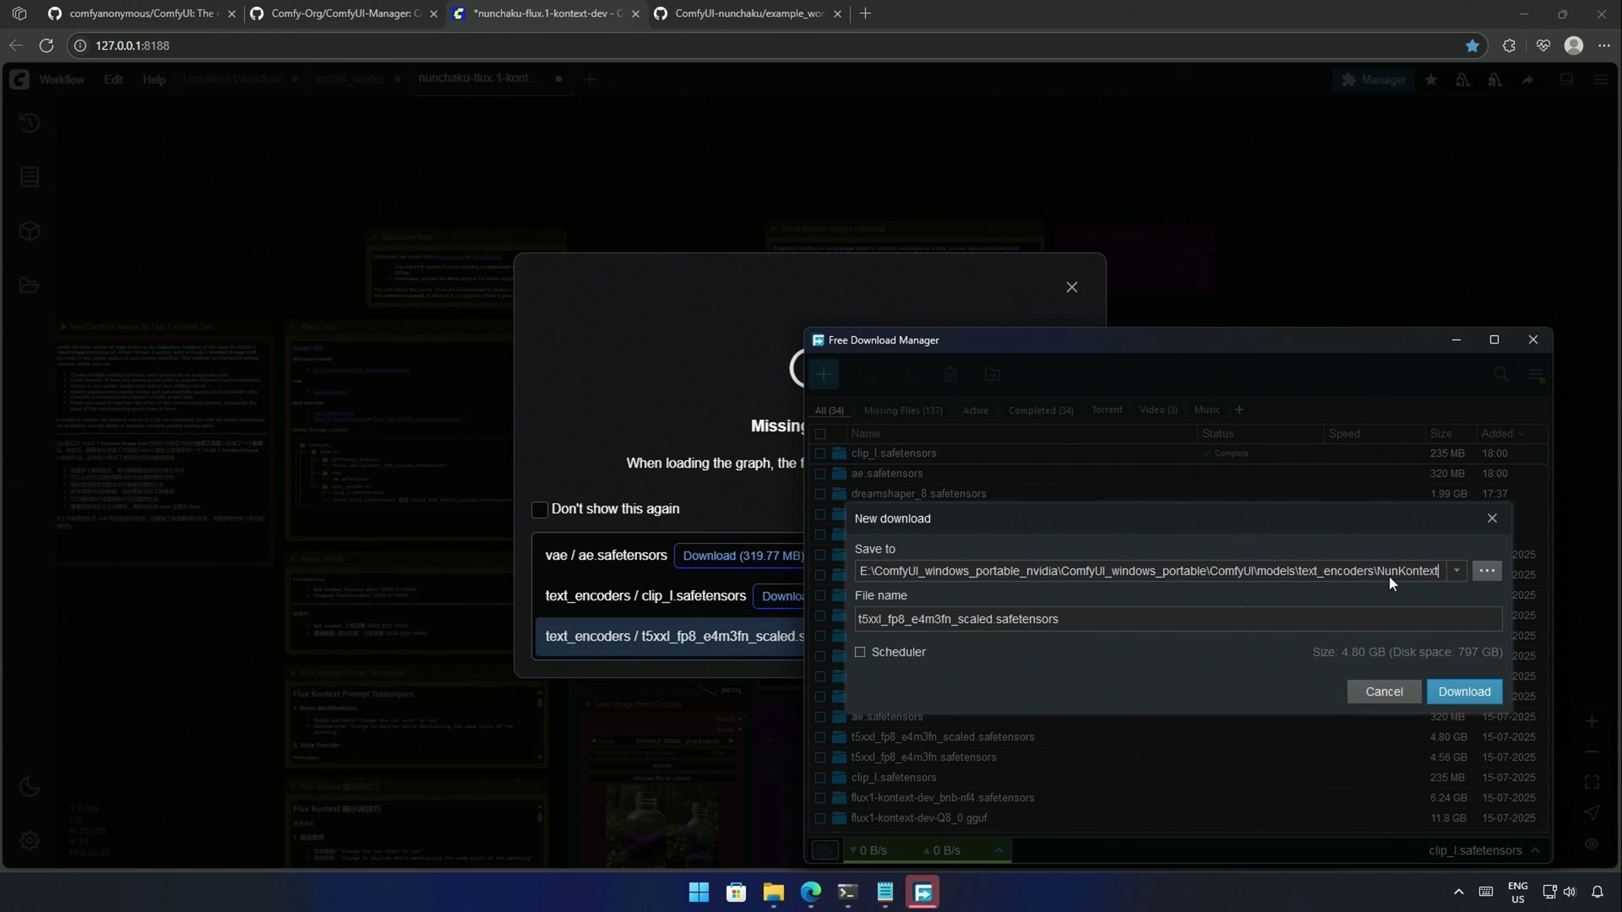
click(1455, 694)
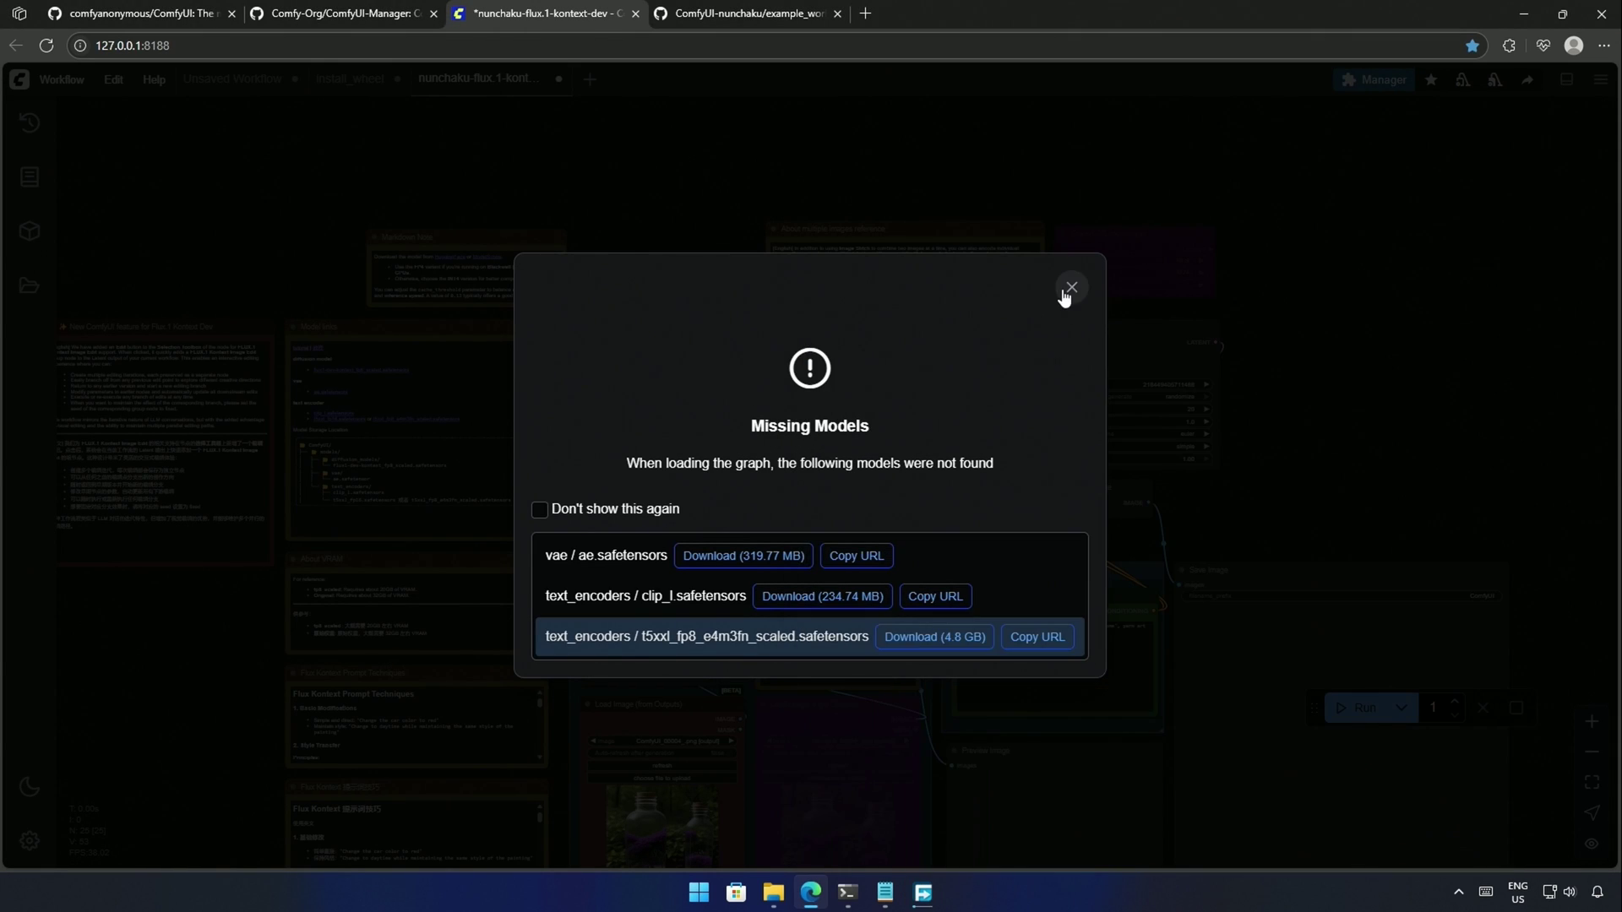
- Dismiss Missing Models, run Update All in the Manager to reach v0.3.44, then reload the page
click(1071, 287)
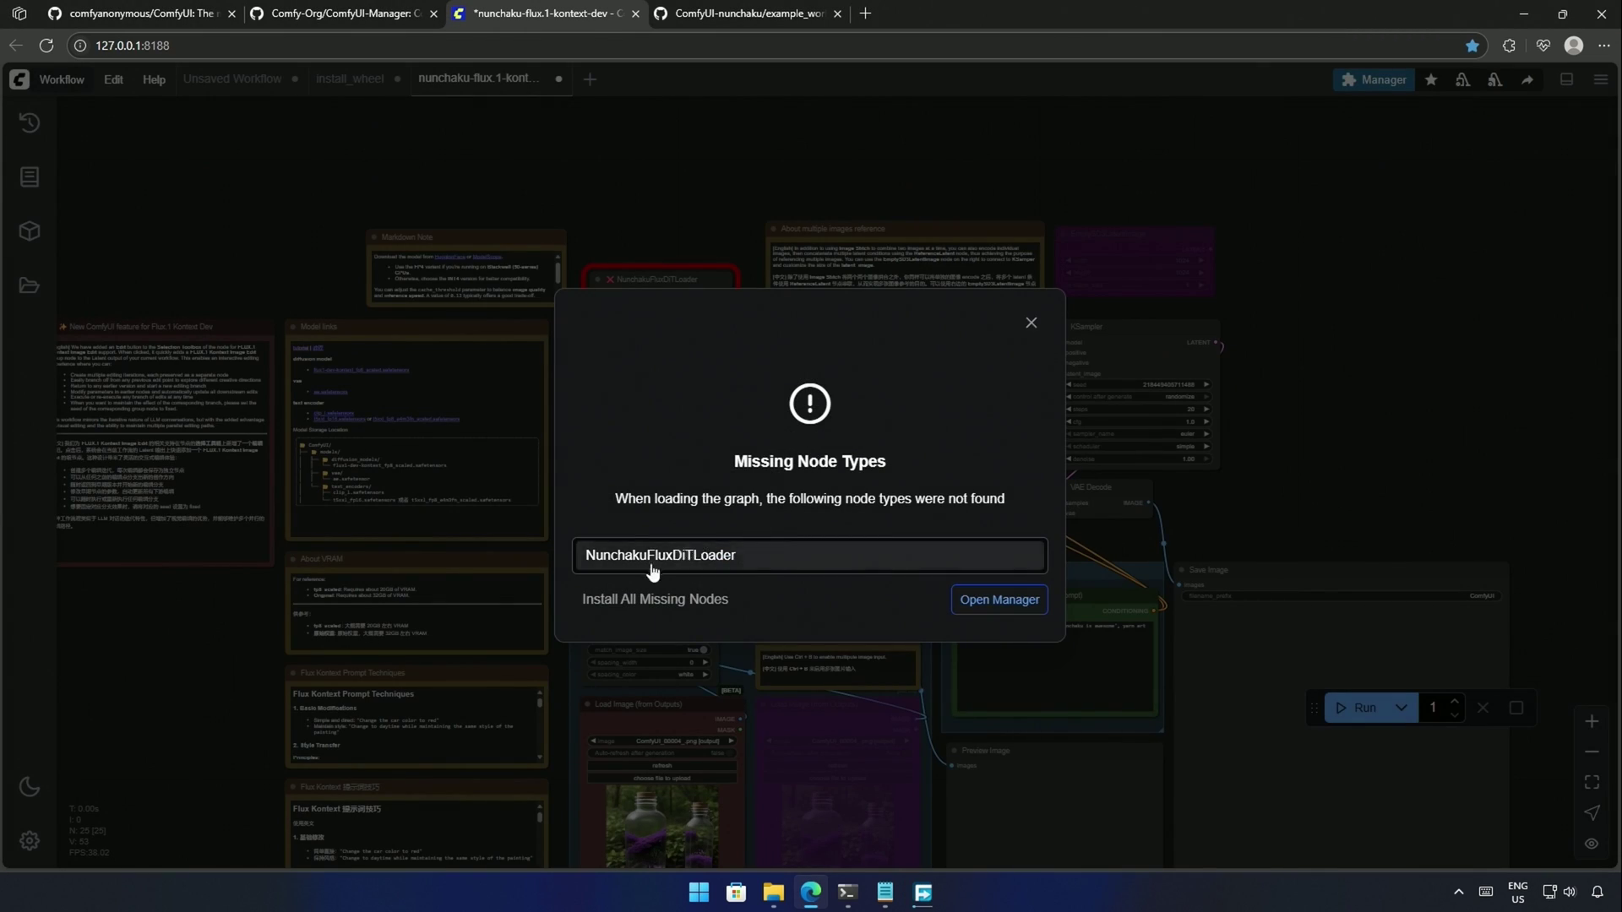
click(987, 607)
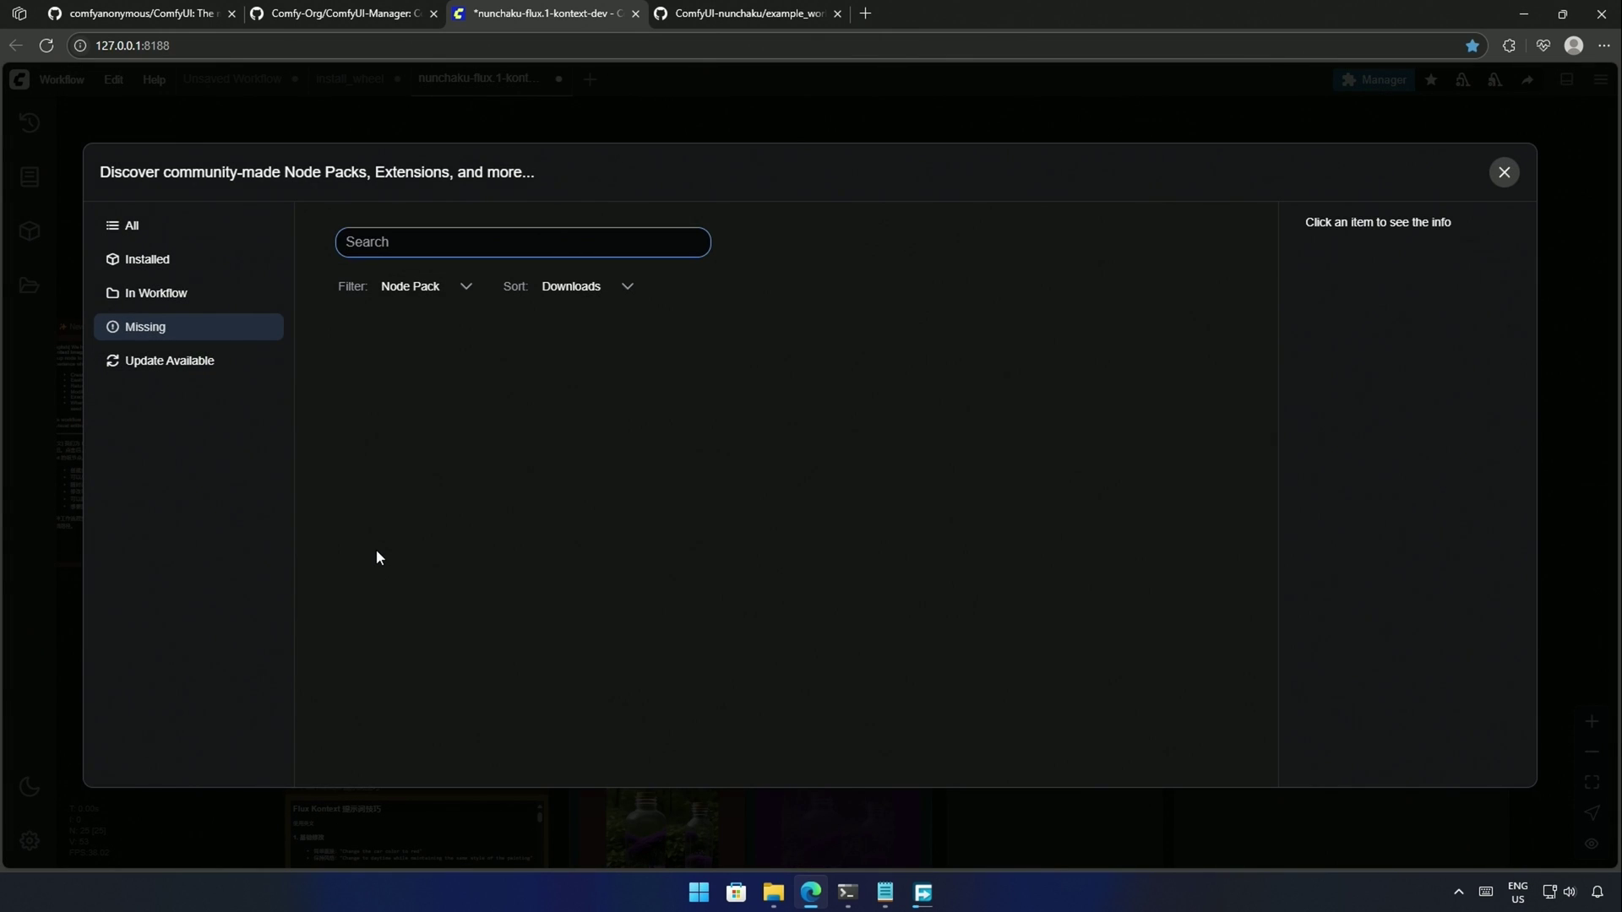
key(Escape)
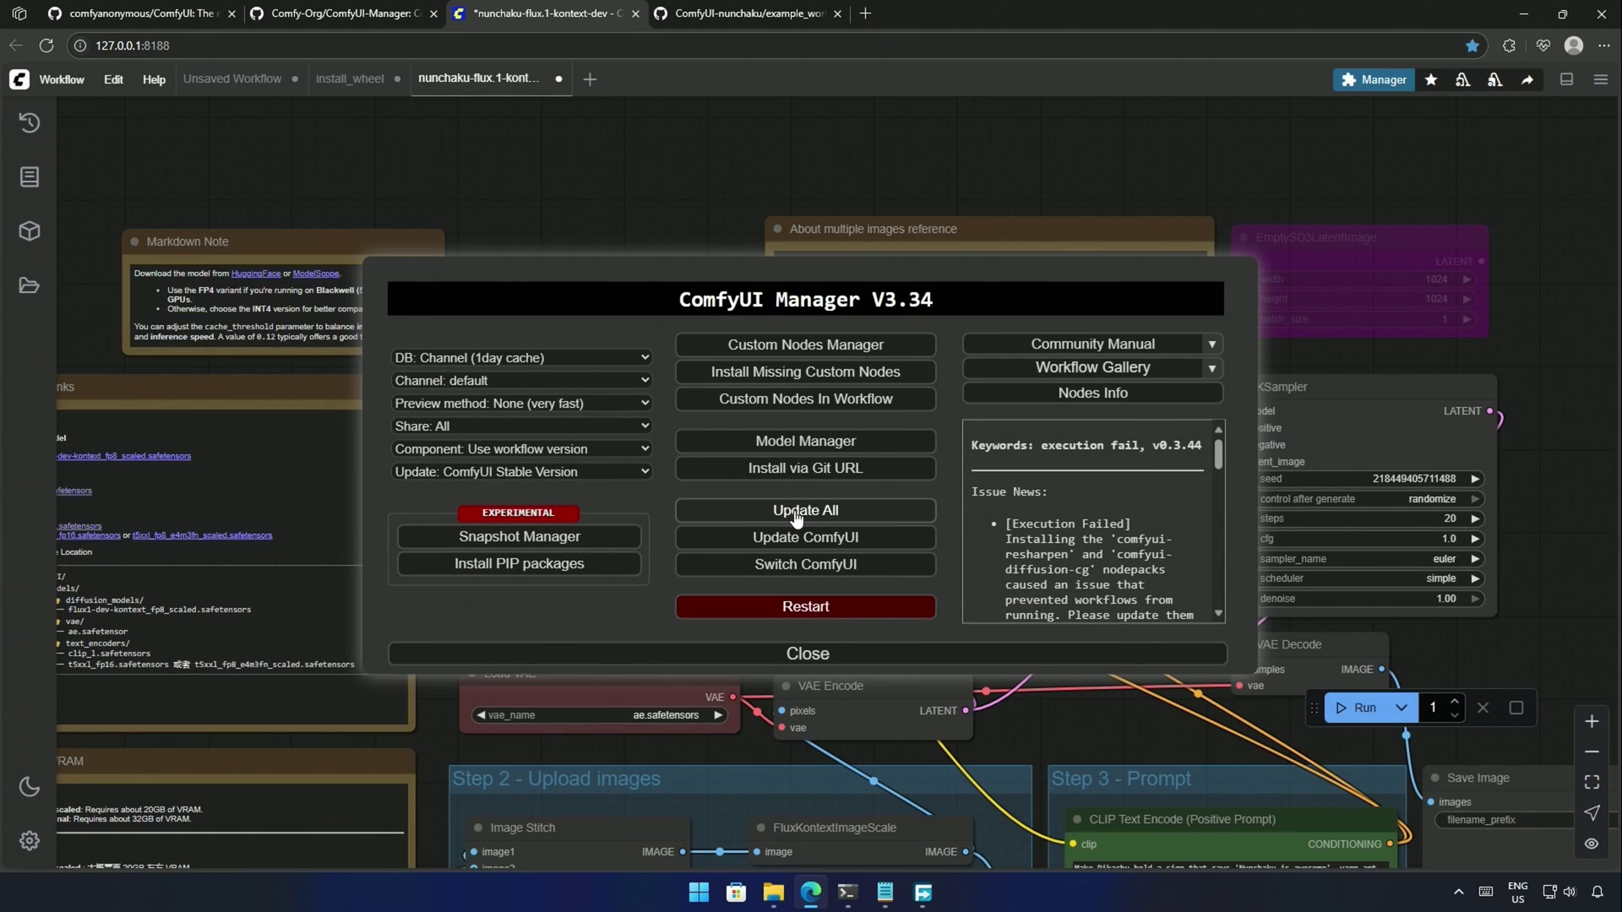
click(798, 517)
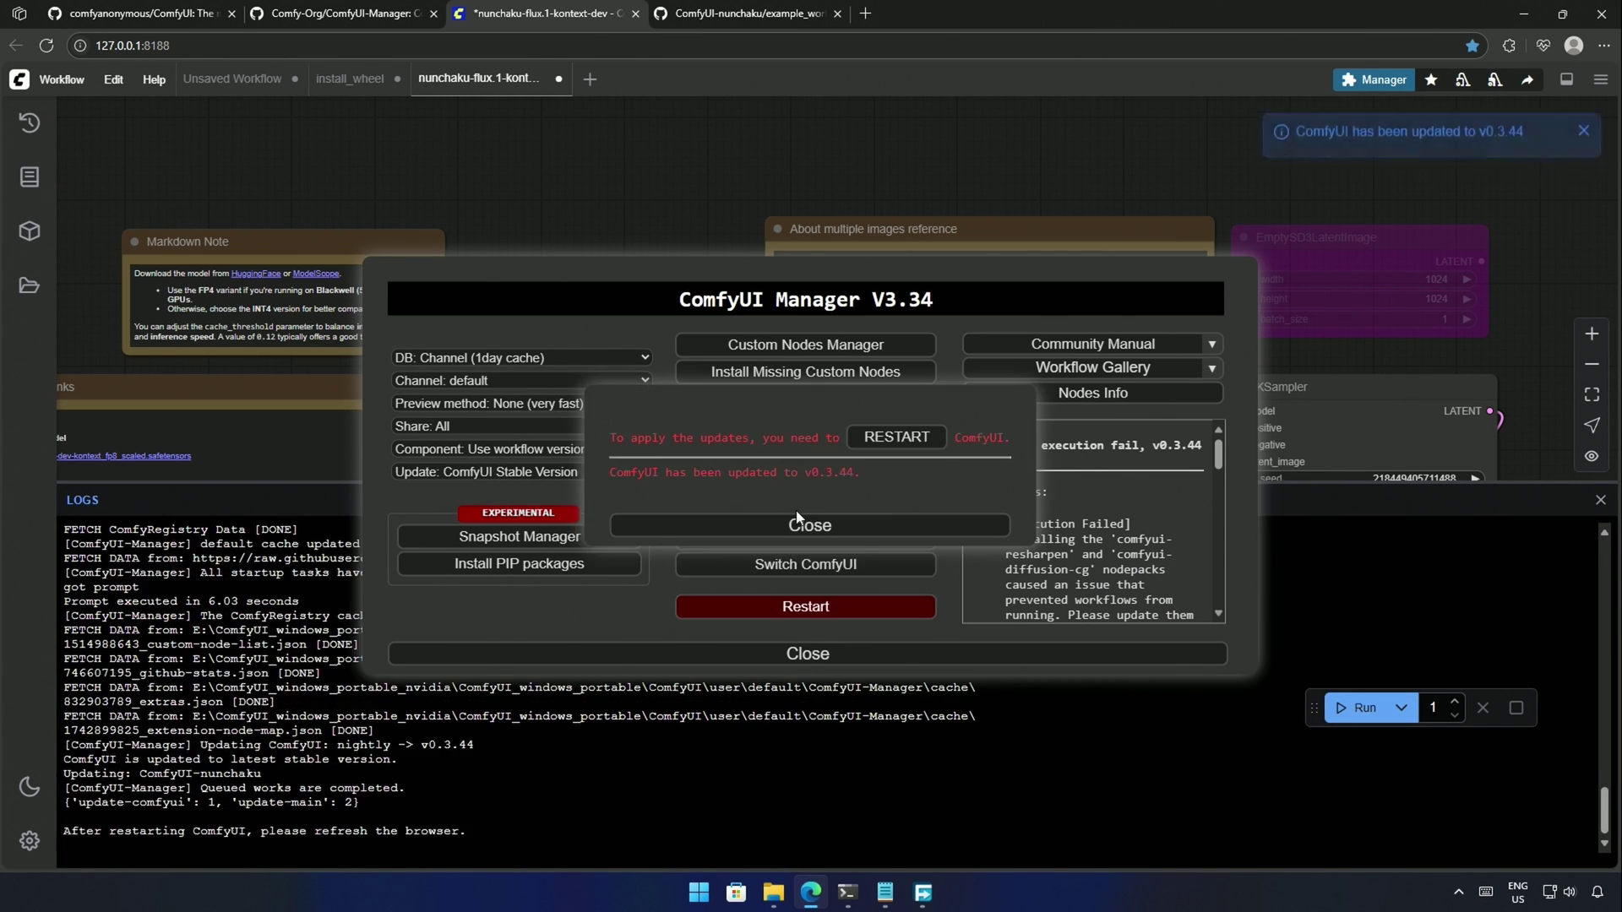
click(896, 436)
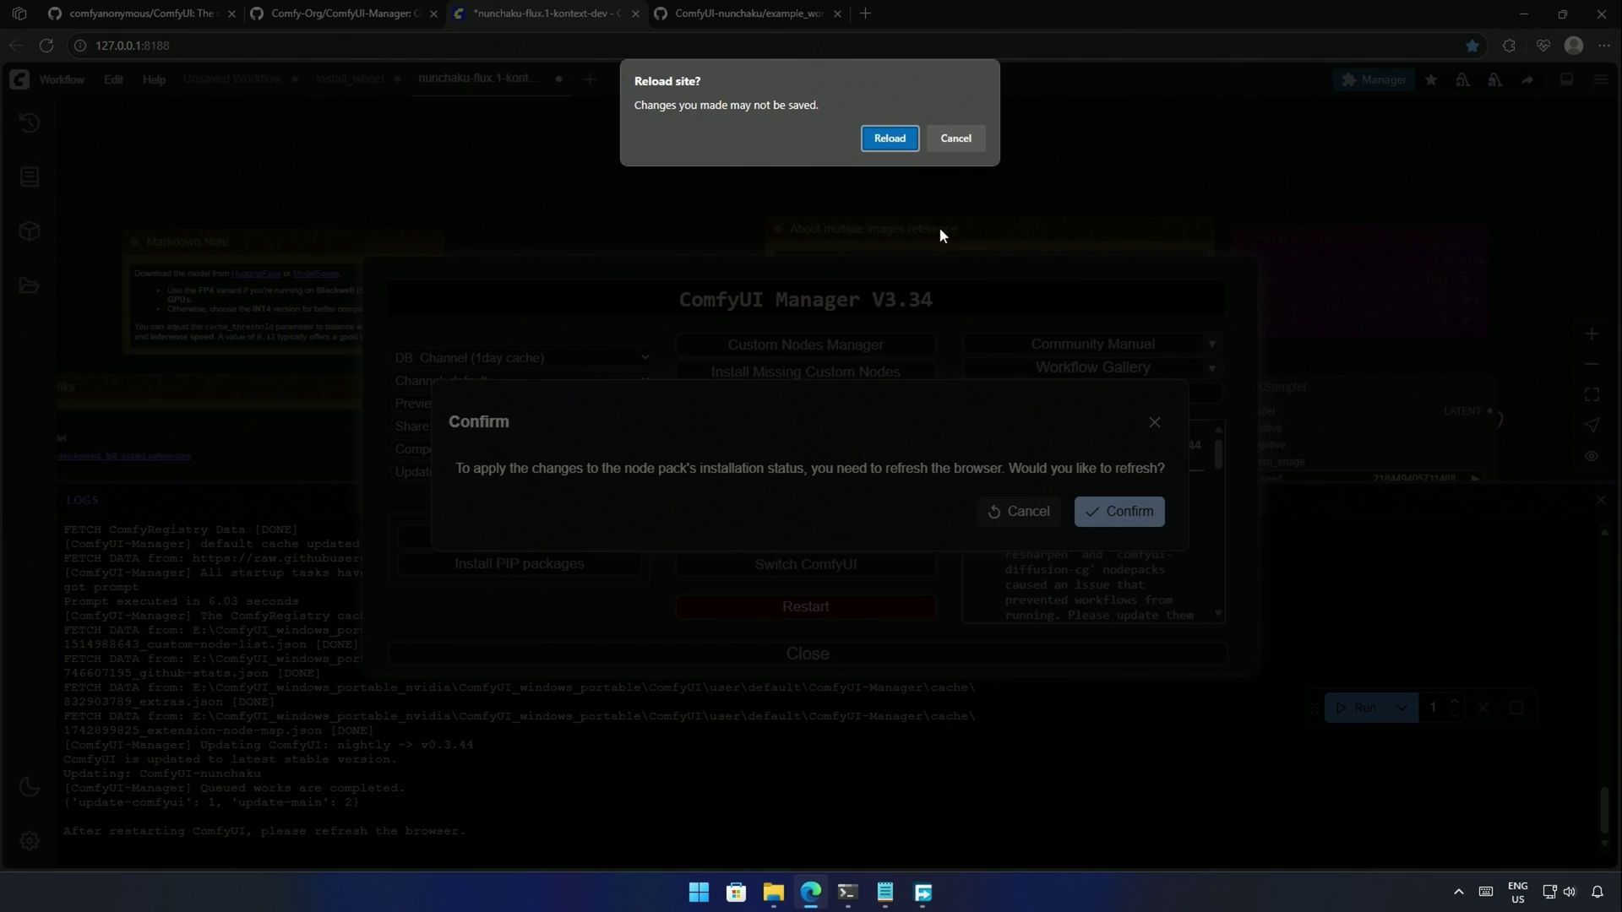
click(889, 139)
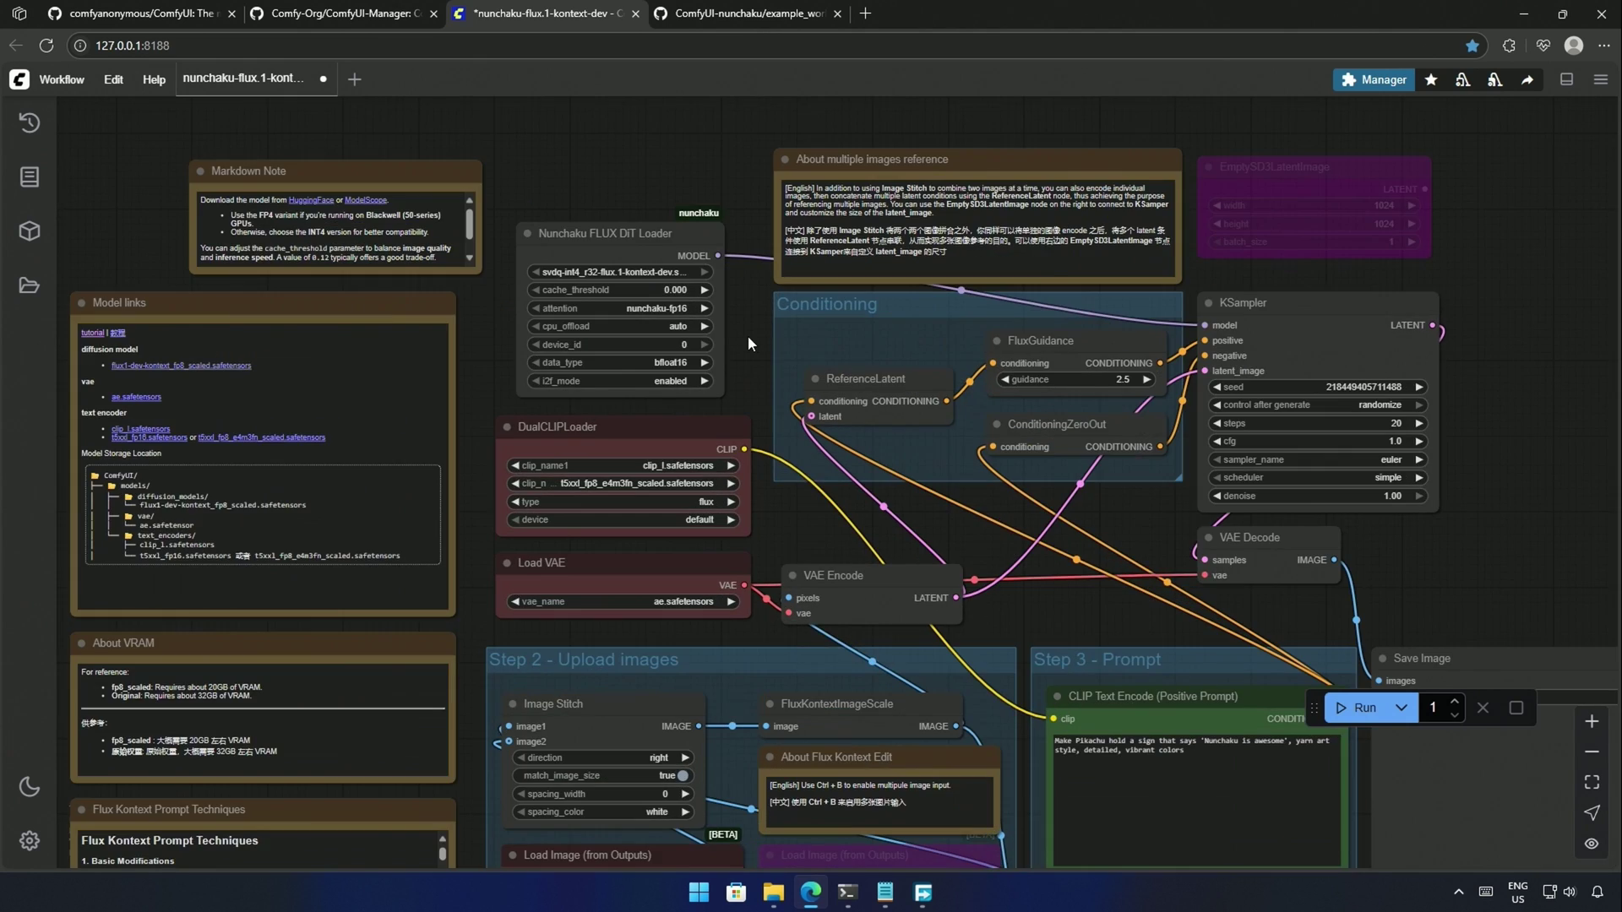
- Point DualCLIPLoader to NunKontext clip_l and t5xxl_fp8_e4m3fn_scaled, and Load VAE to NunKontext\ae.safetensors
scroll(748, 336, up, 4)
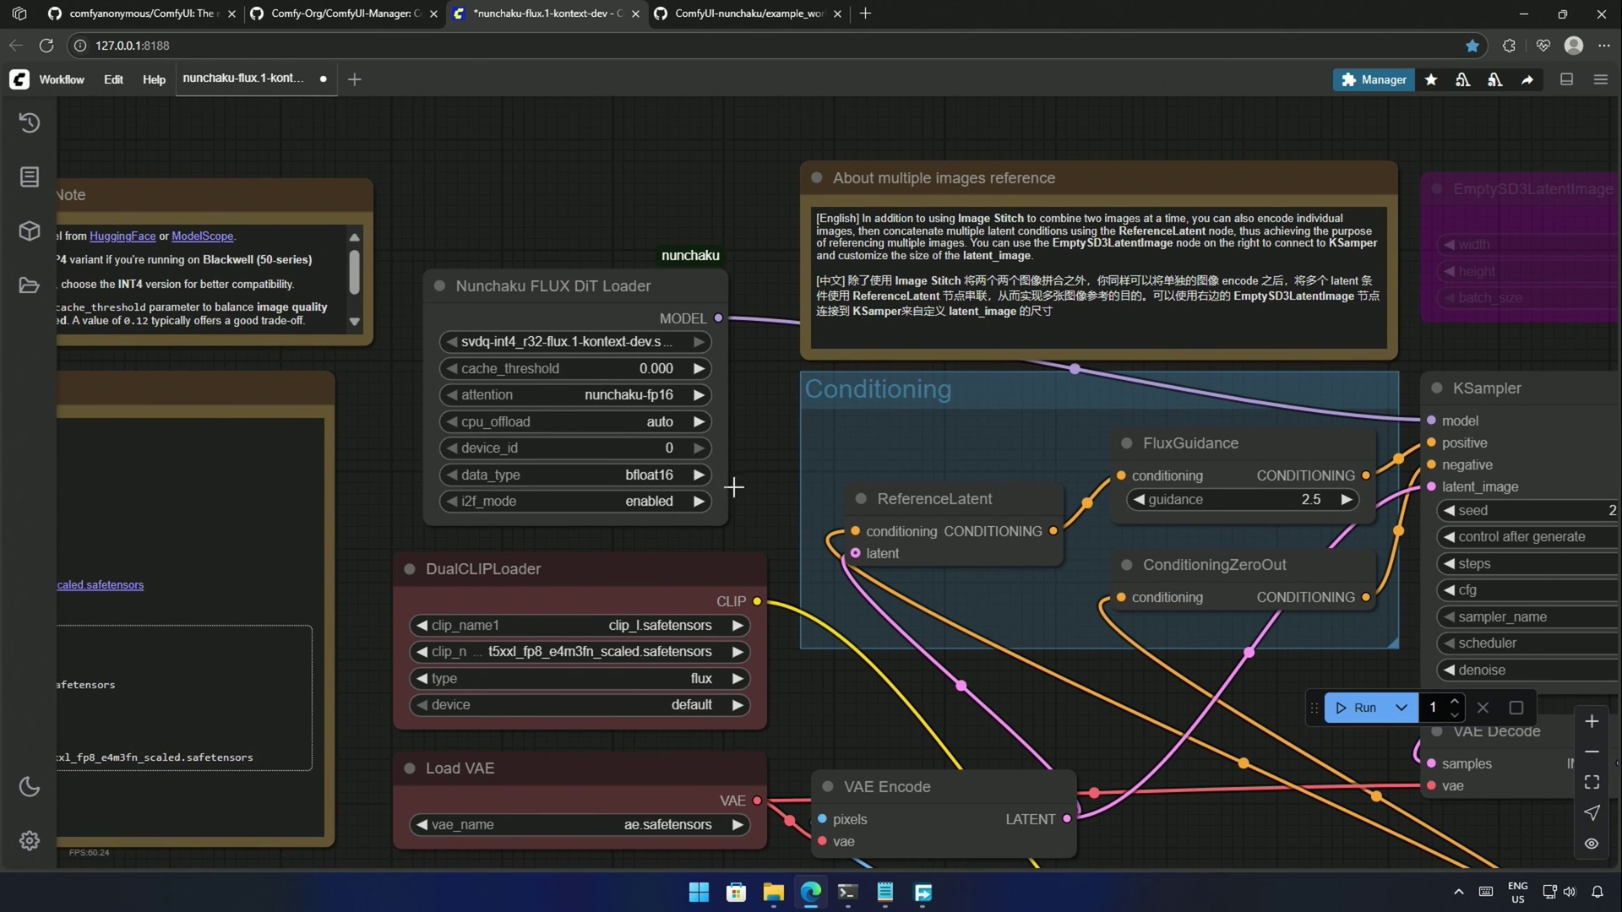
scroll(748, 498, down, 3)
scroll(763, 404, up, 4)
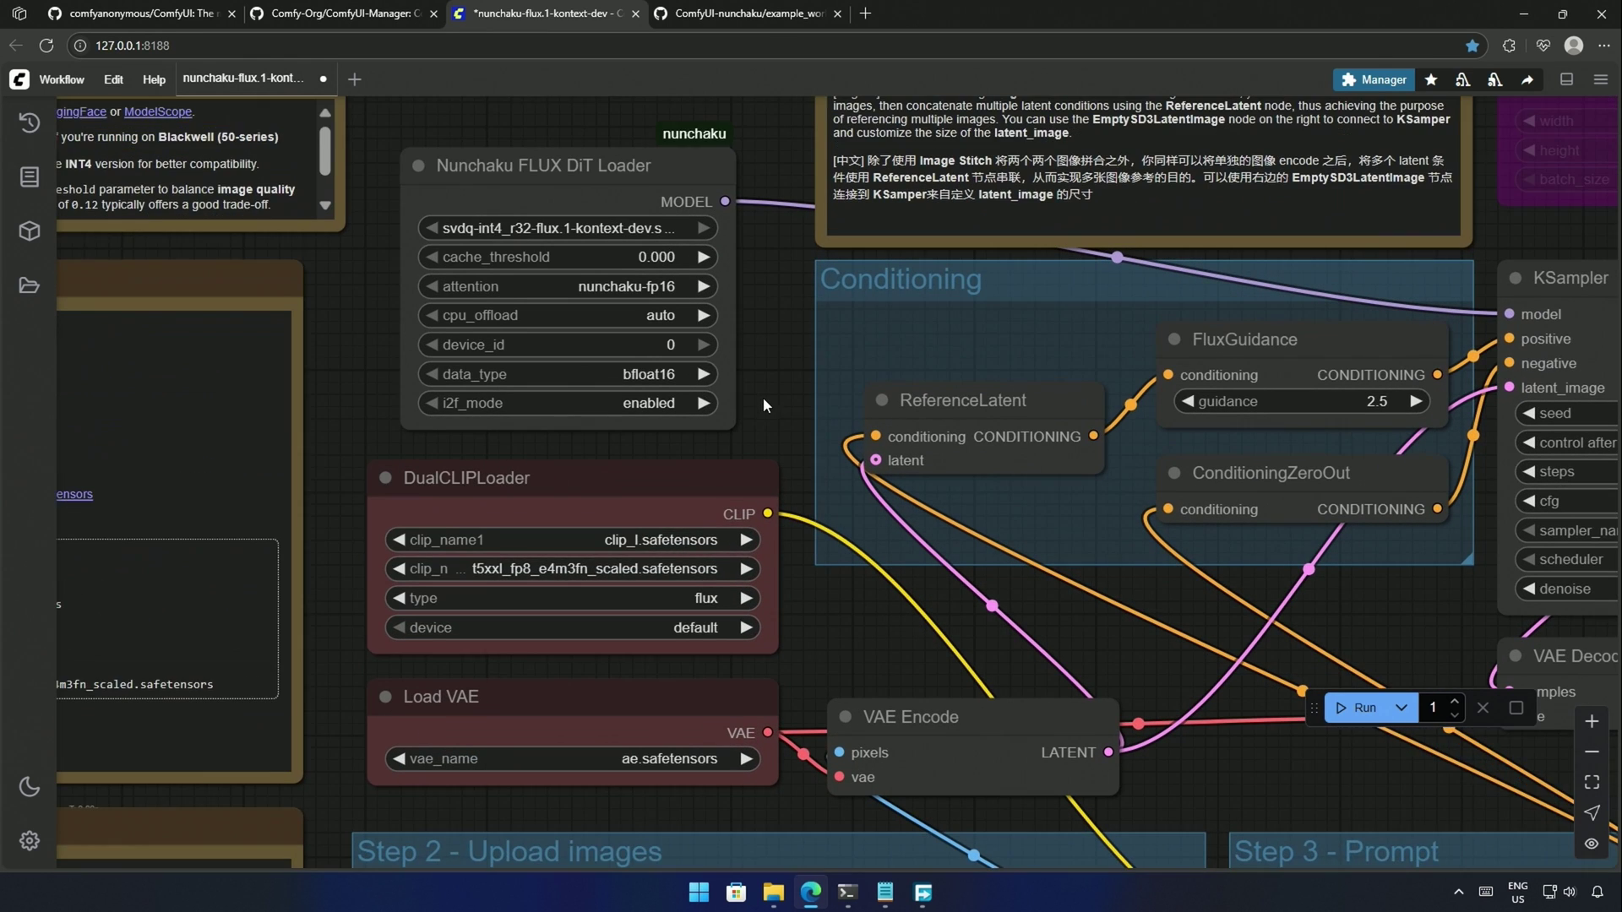
drag(763, 398, 778, 326)
click(644, 467)
click(703, 474)
click(651, 495)
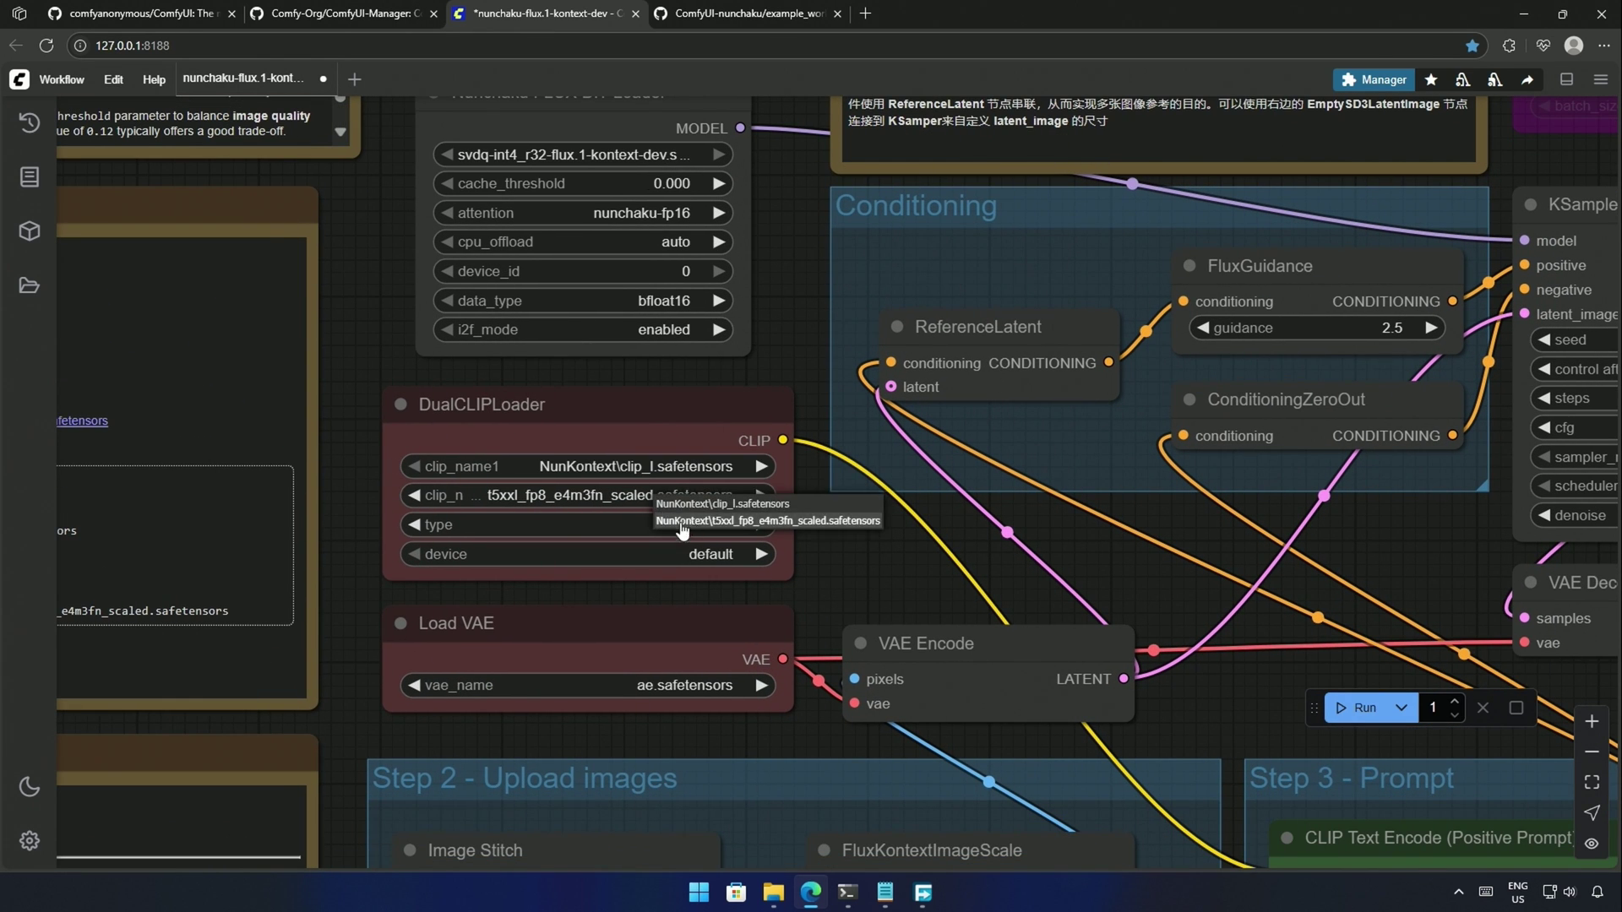
click(680, 522)
click(684, 685)
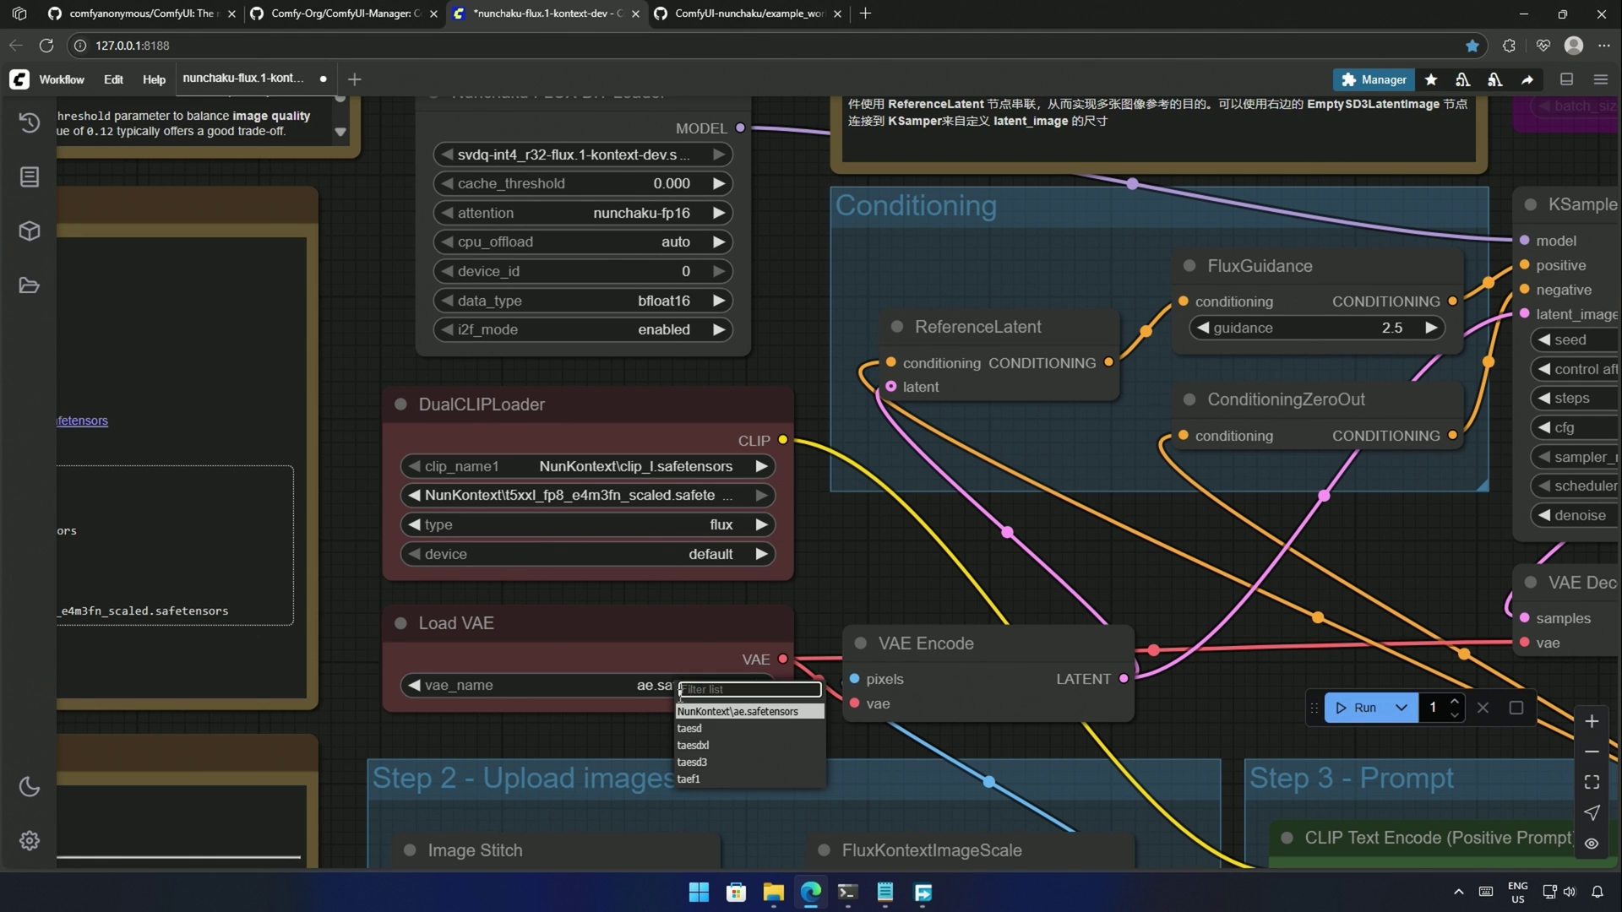
click(742, 714)
- Open the Links.txt notes and select the Kontext model URL
scroll(826, 561, down, 1)
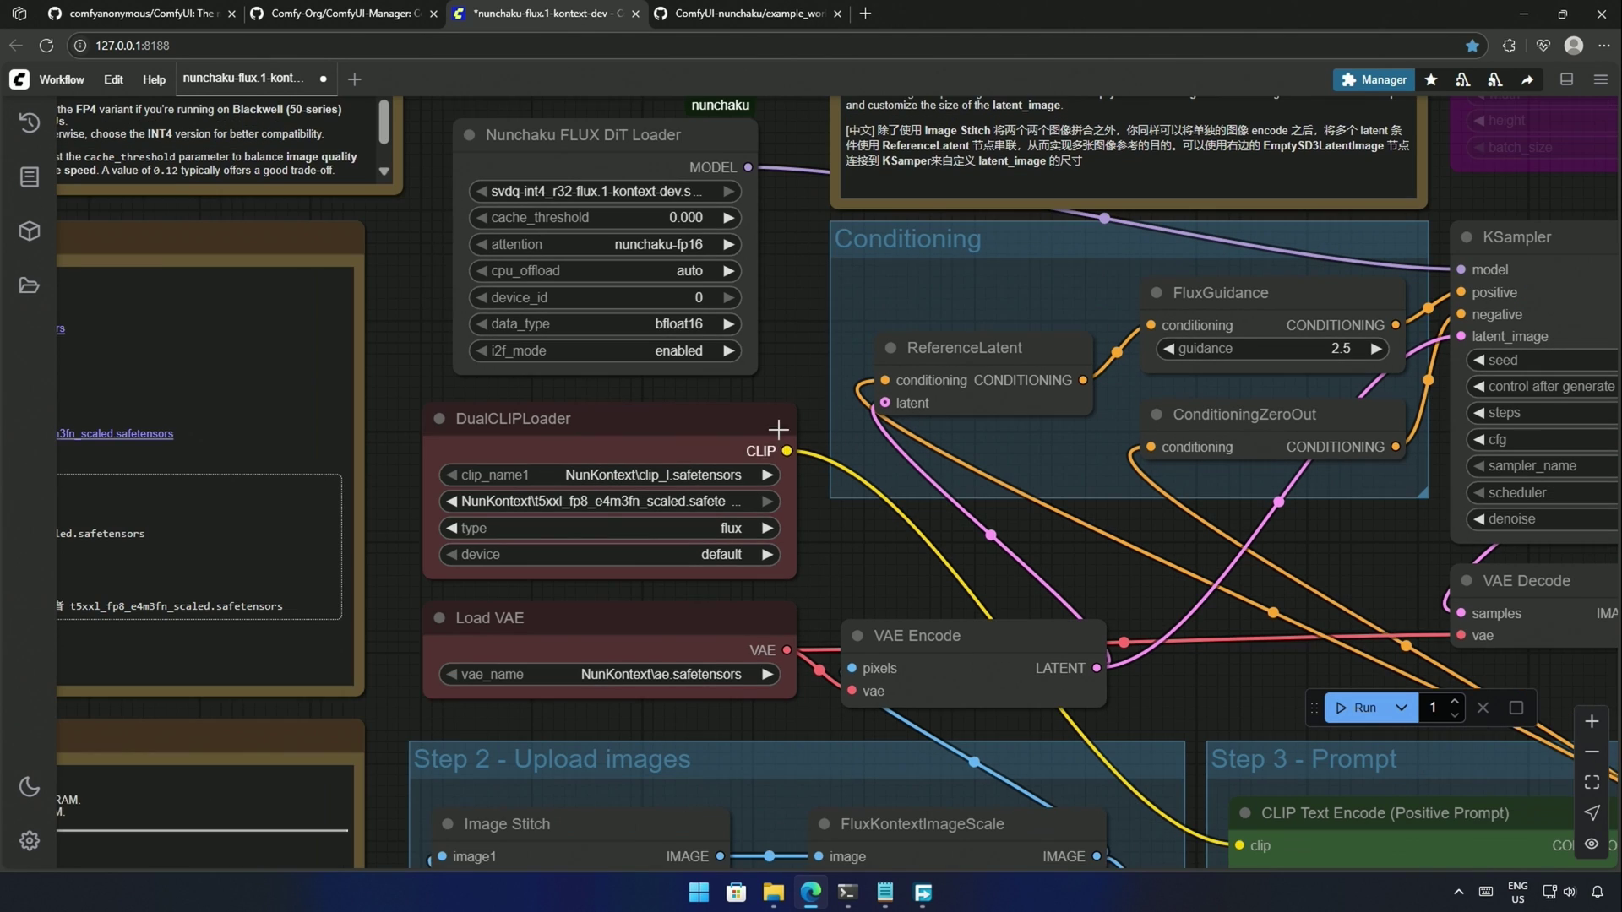
drag(815, 326, 818, 375)
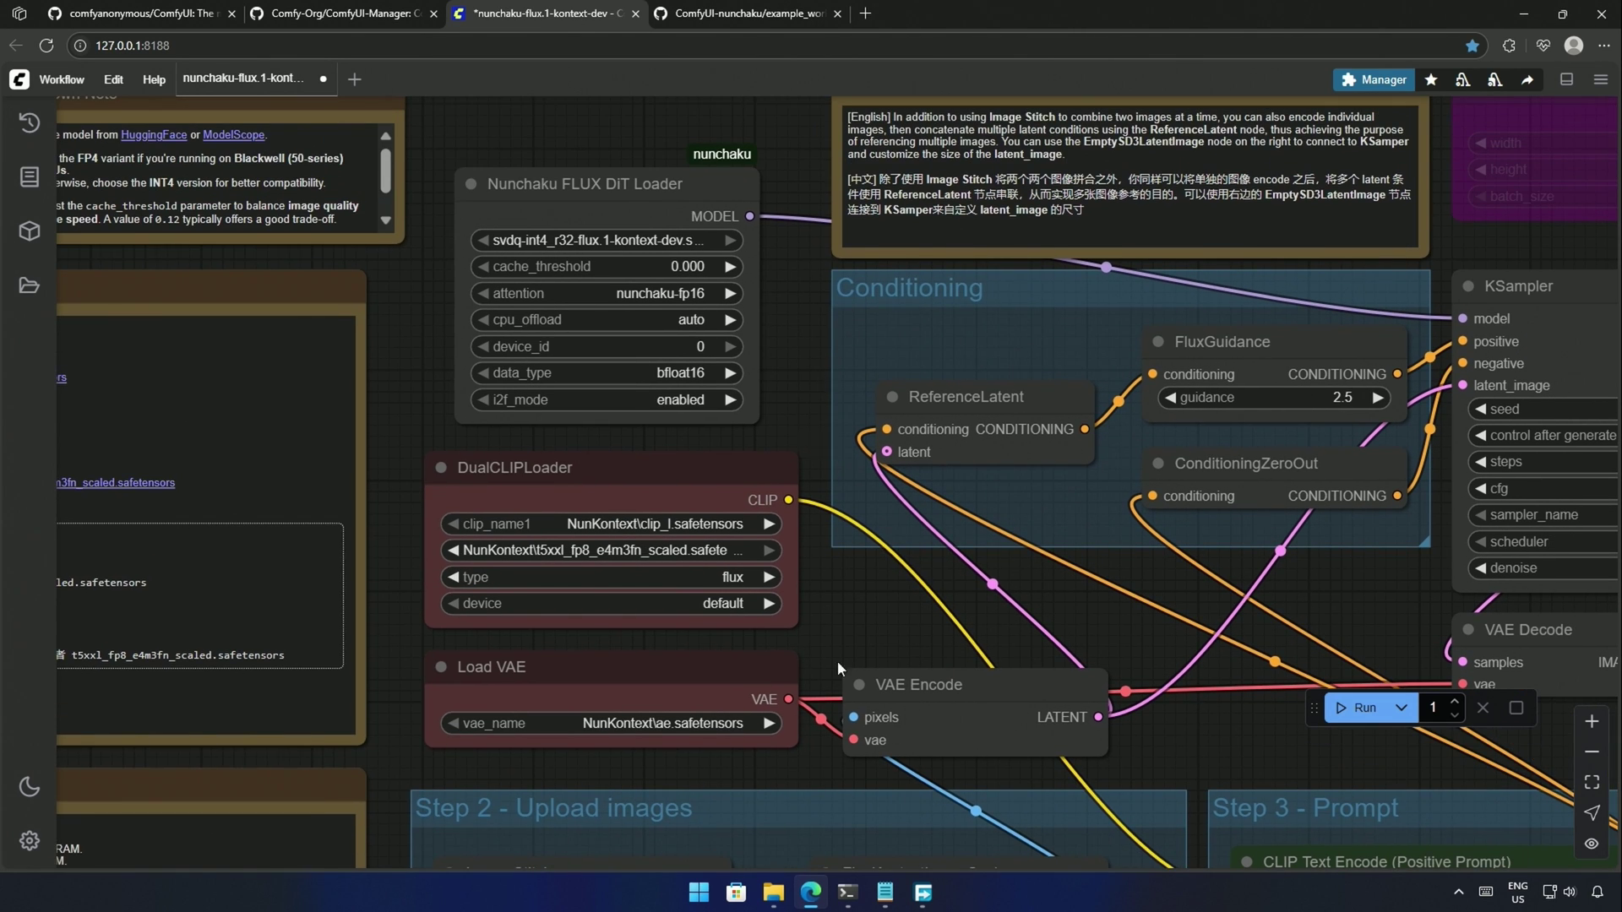
click(885, 893)
drag(104, 778, 527, 778)
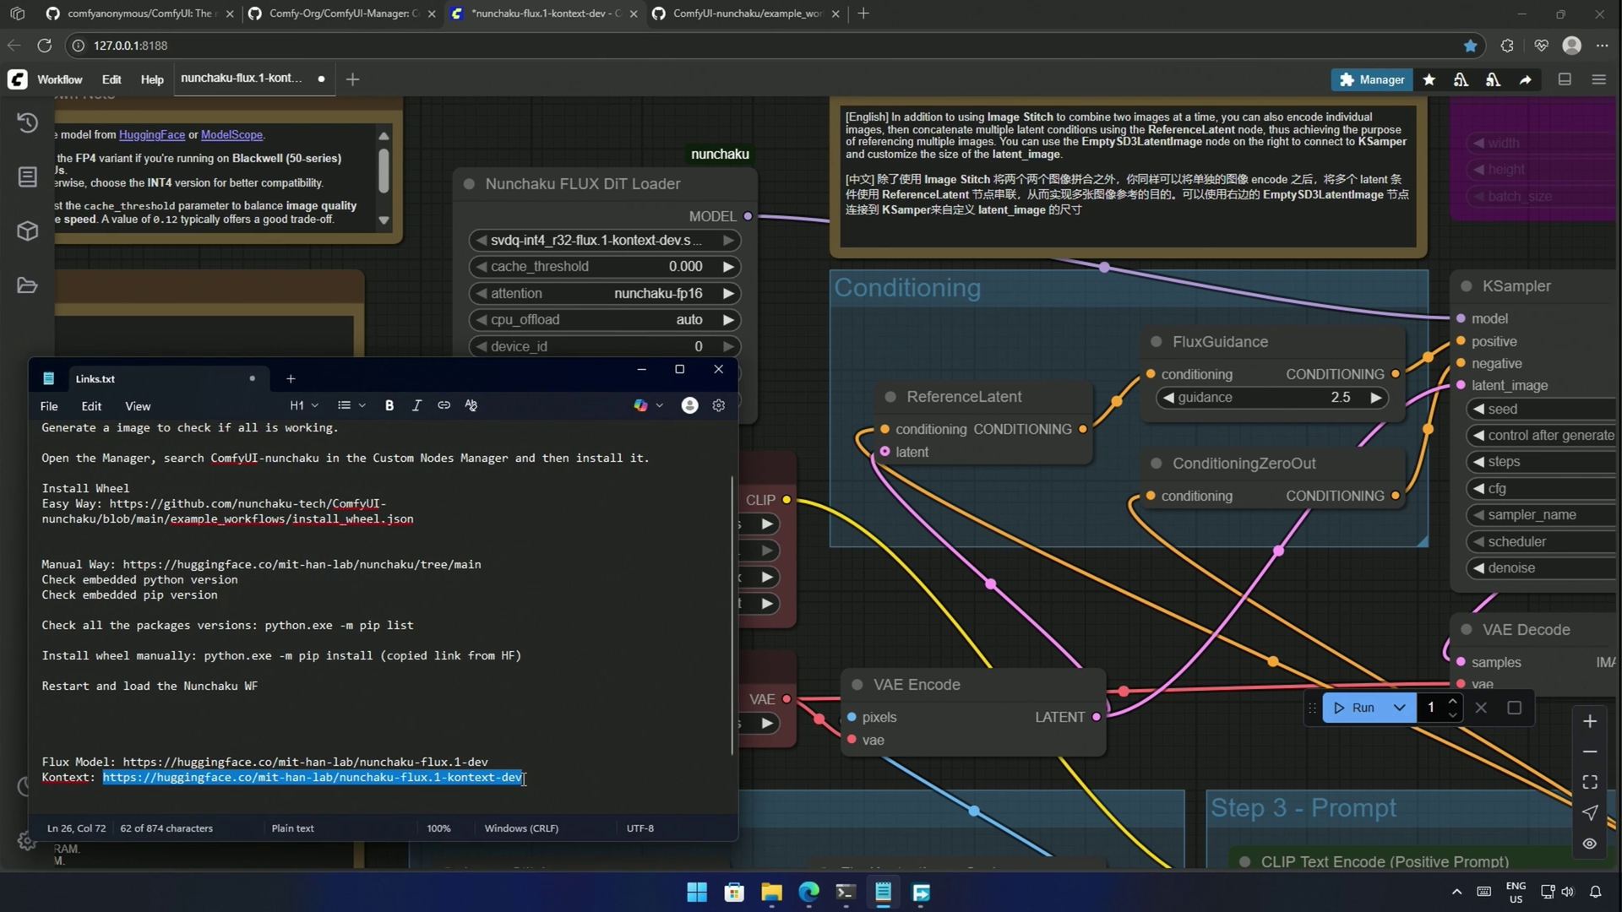
- Open the nunchaku-flux.1-kontext-dev Hugging Face files and compare the svdq-int4 and svdq-fp4 models
ctrl+click(505, 778)
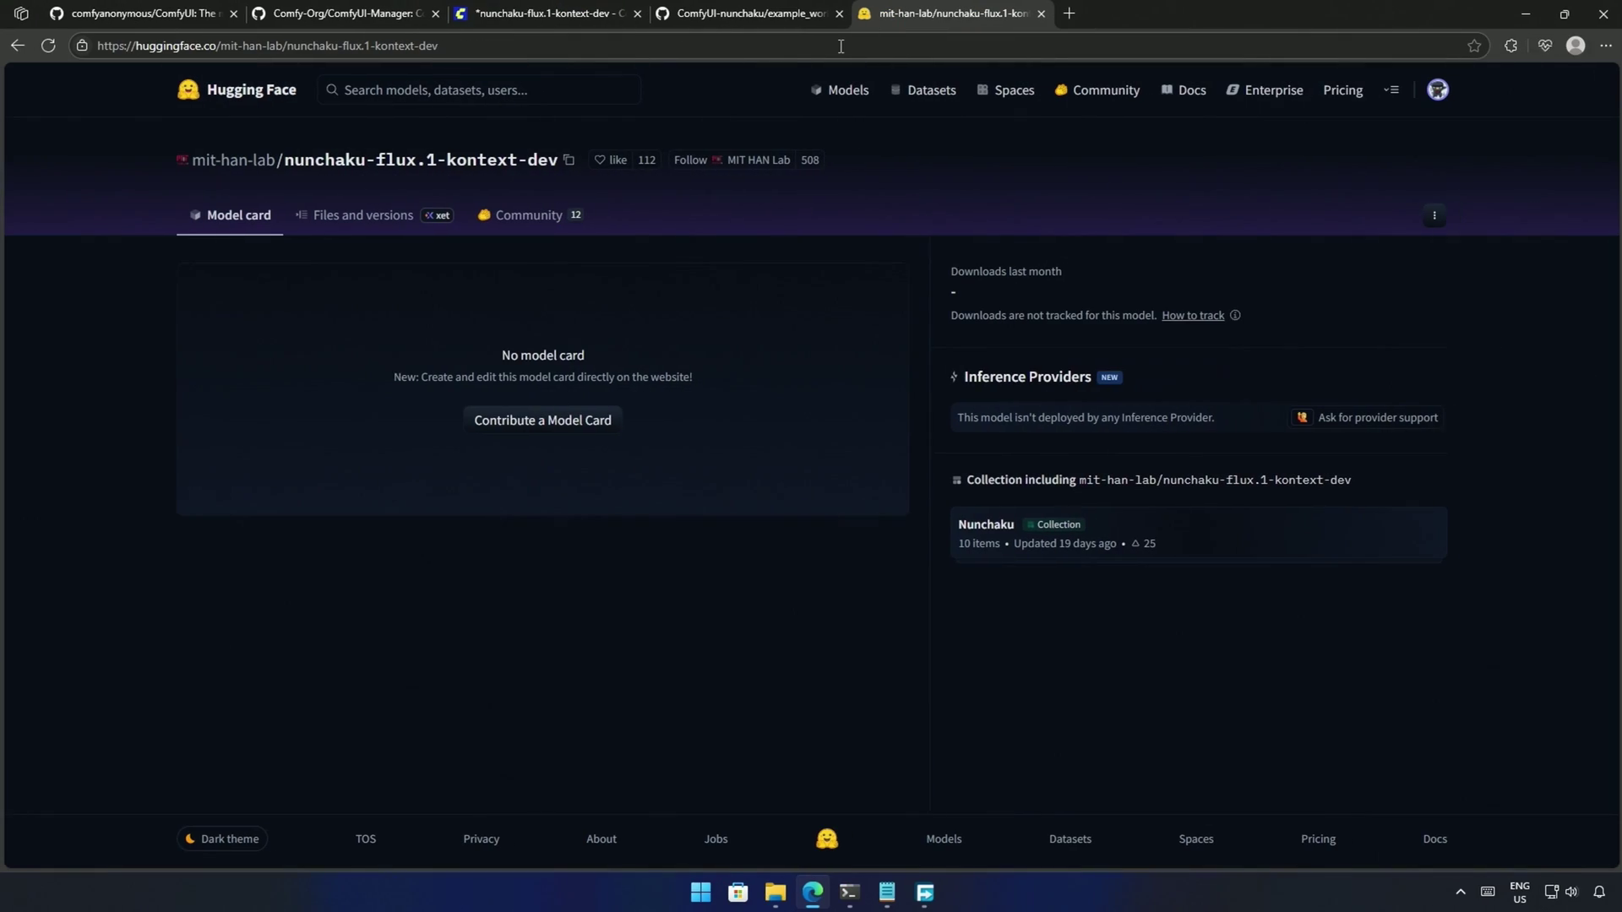
click(362, 216)
drag(174, 431, 530, 457)
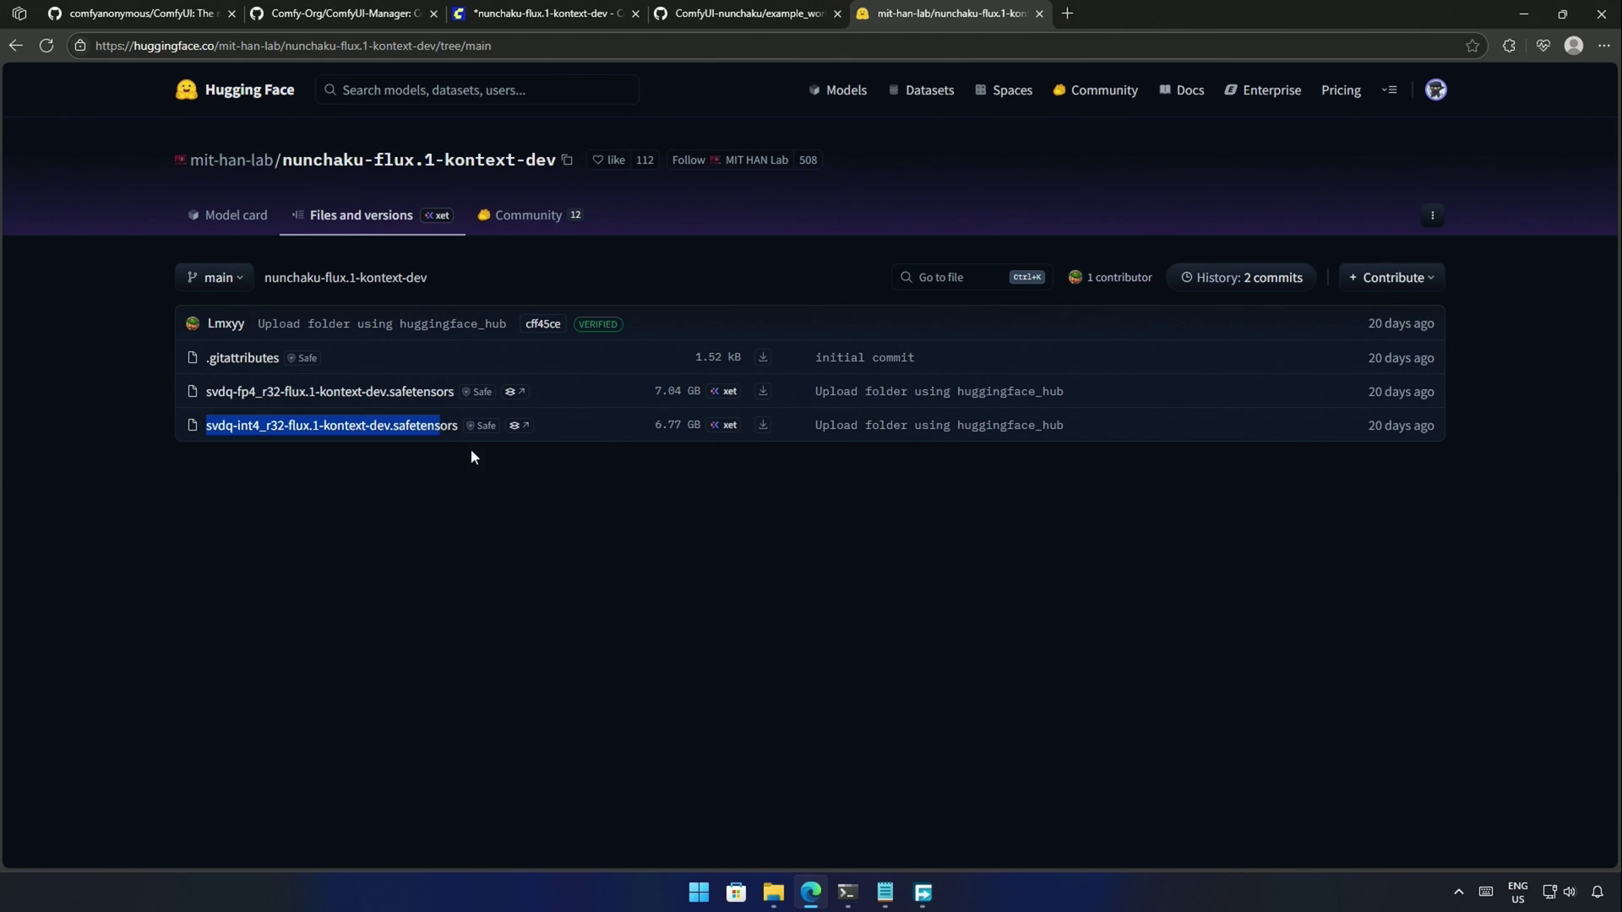
click(652, 500)
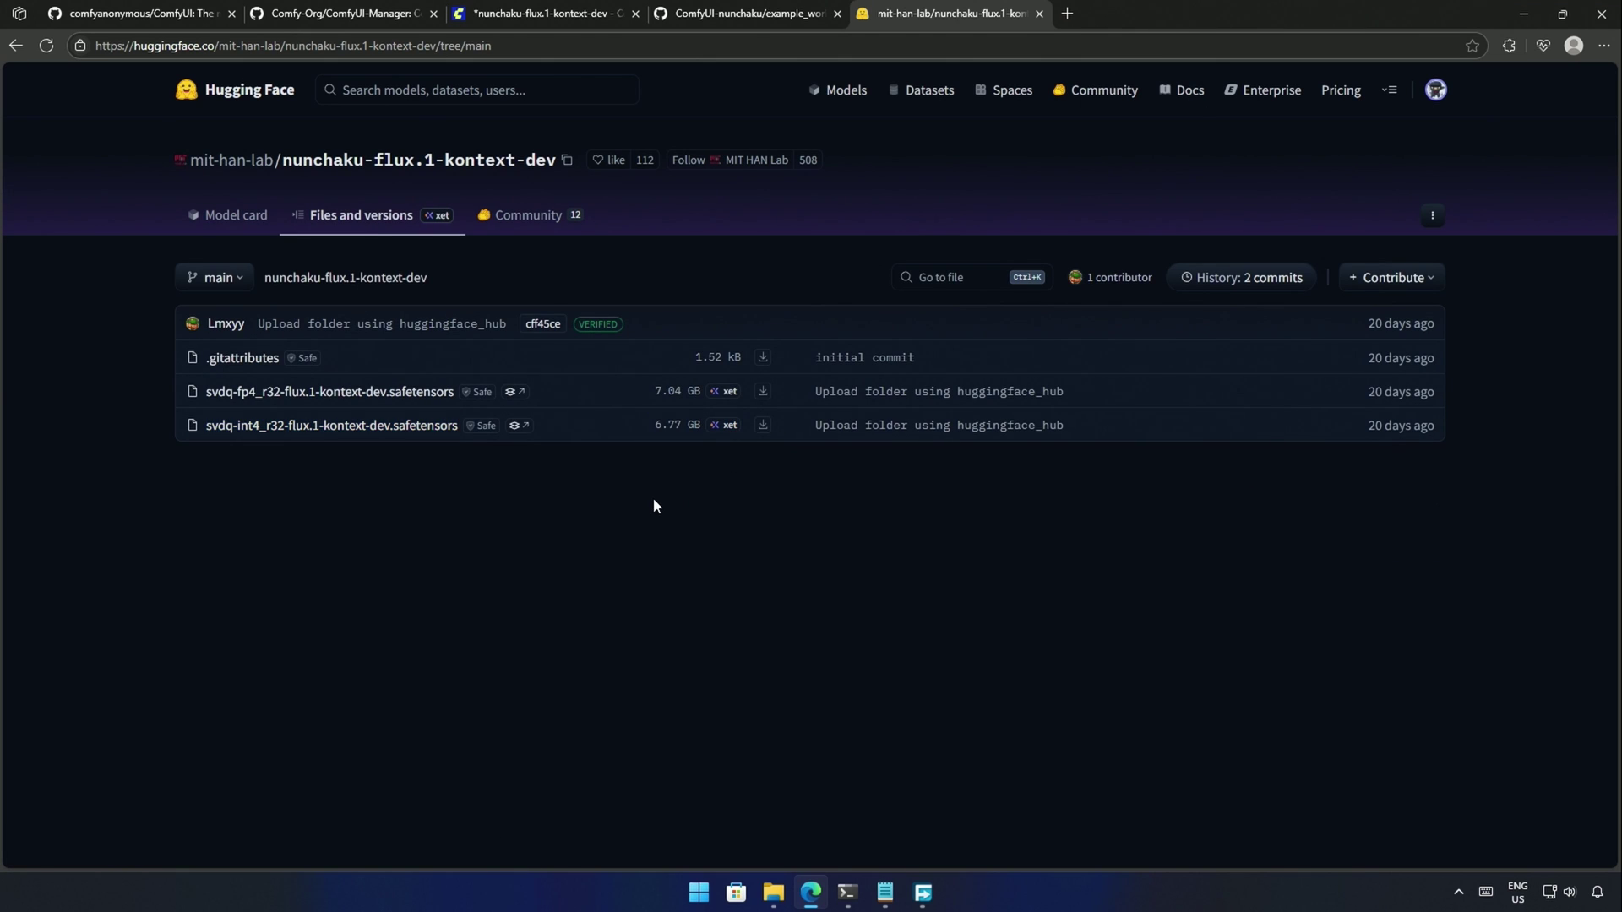
drag(190, 391, 794, 389)
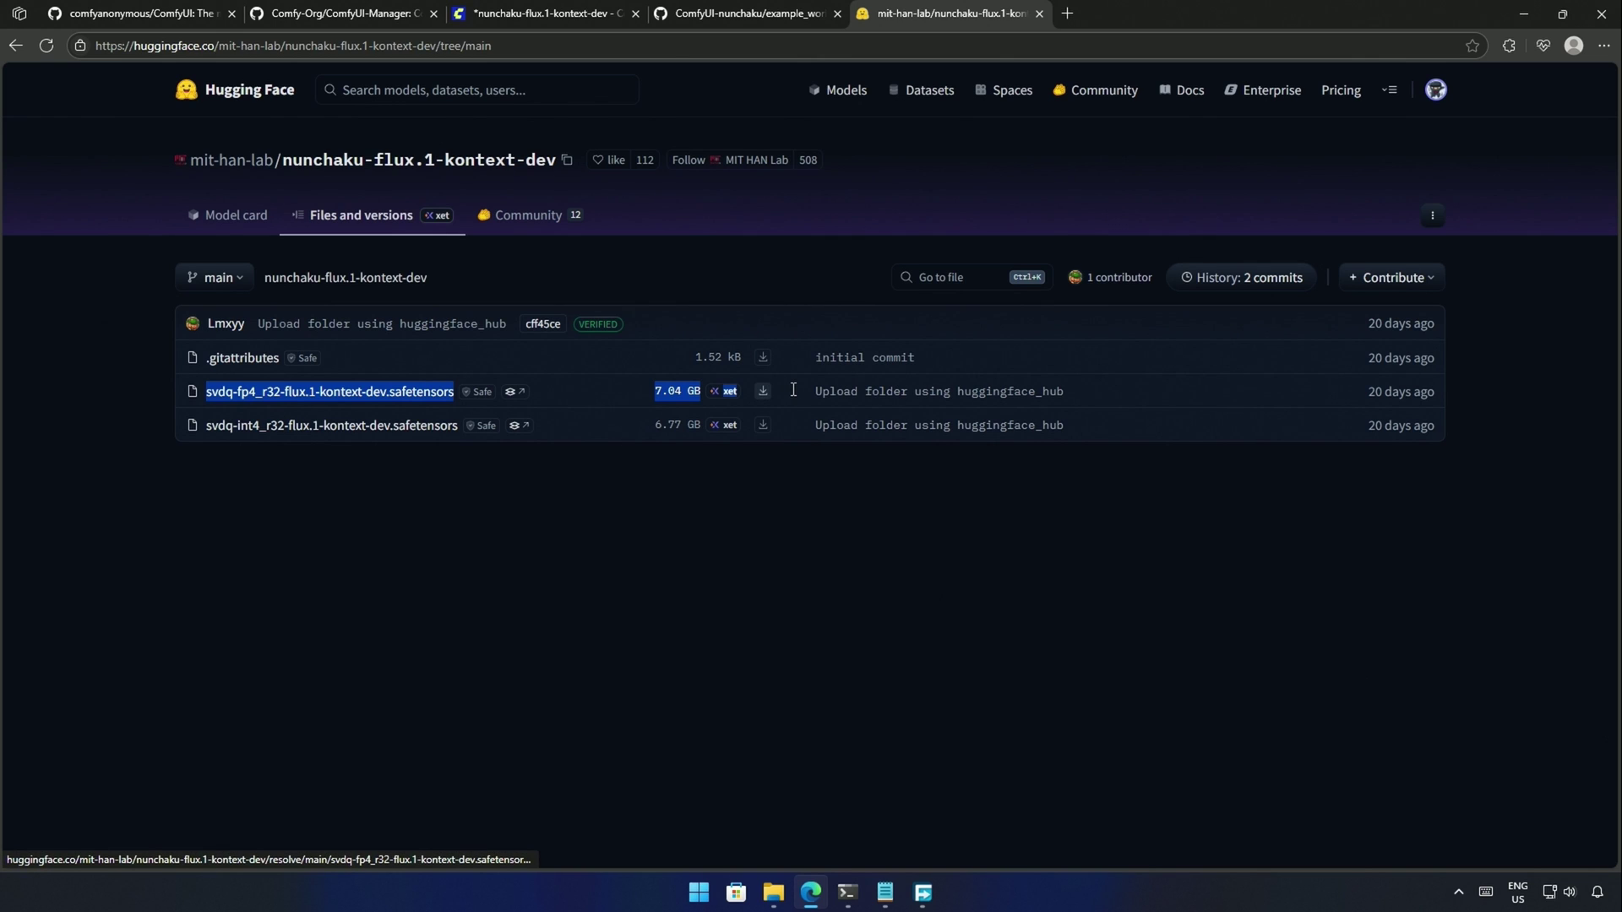
click(509, 506)
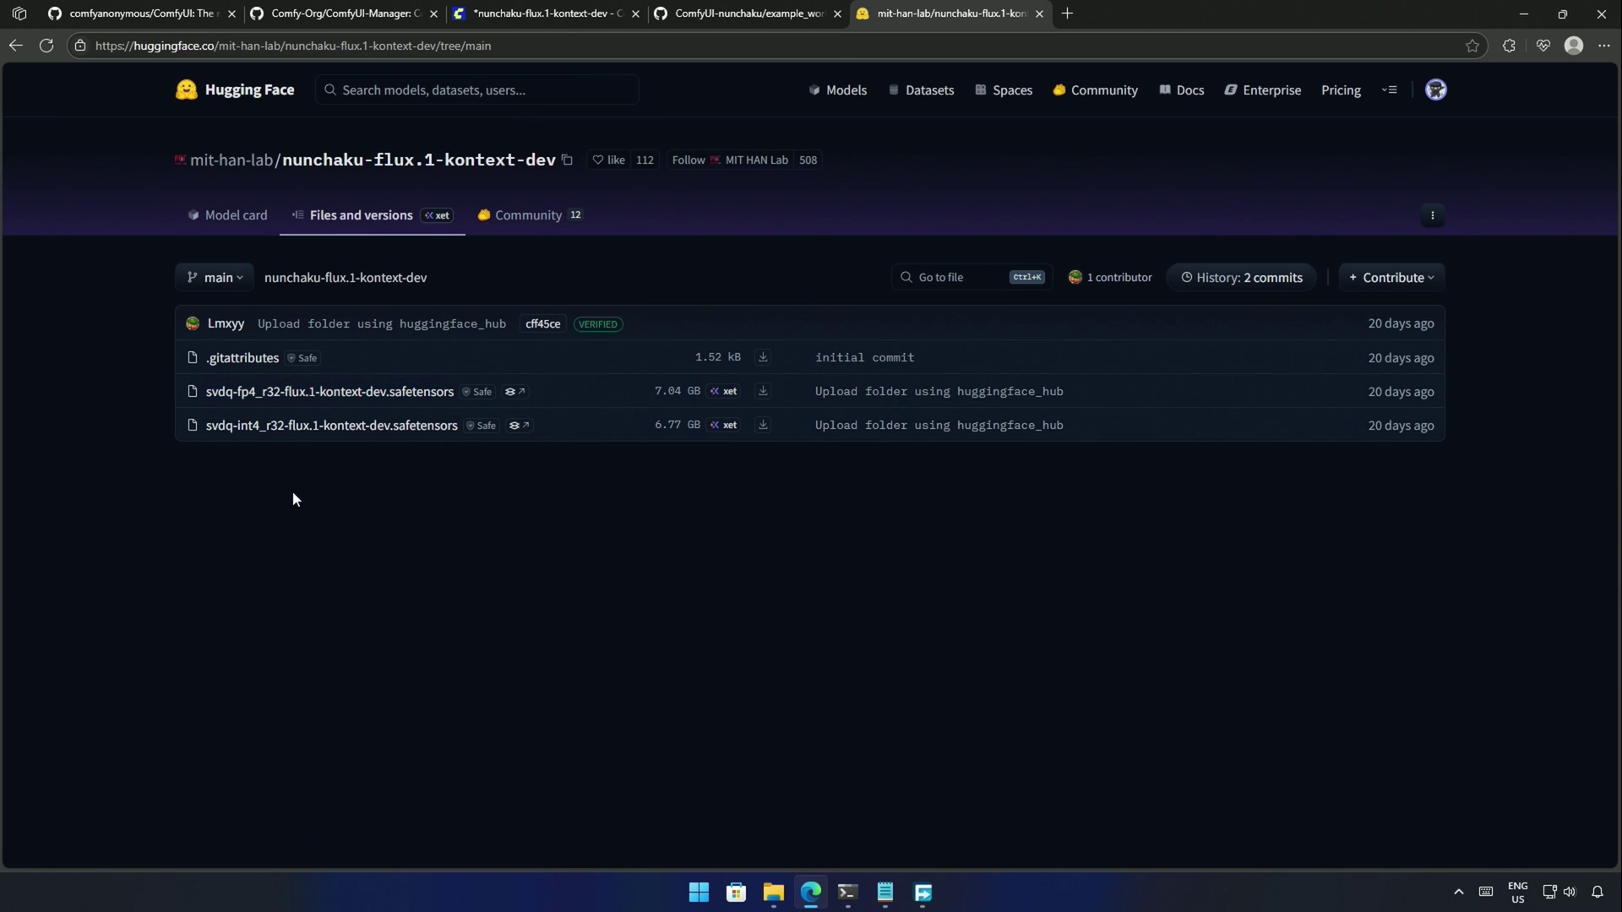
drag(147, 435, 631, 456)
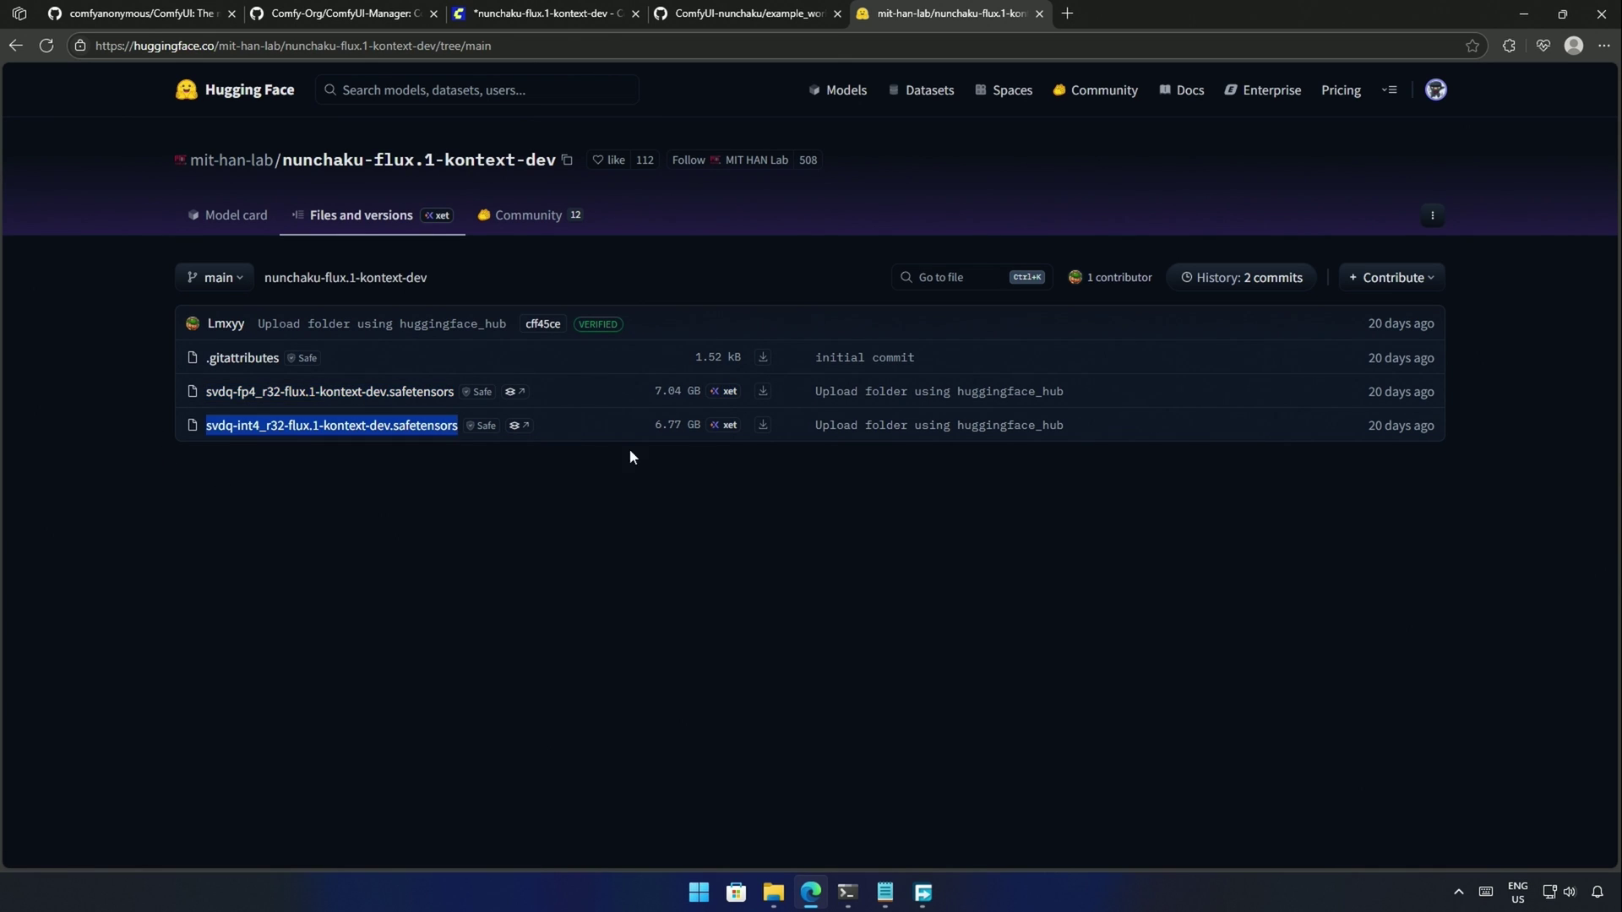
- Download the svdq-int4 Kontext model into a new diffusion_models\NunKontext folder
click(712, 487)
click(763, 425)
click(1485, 569)
double_click(995, 630)
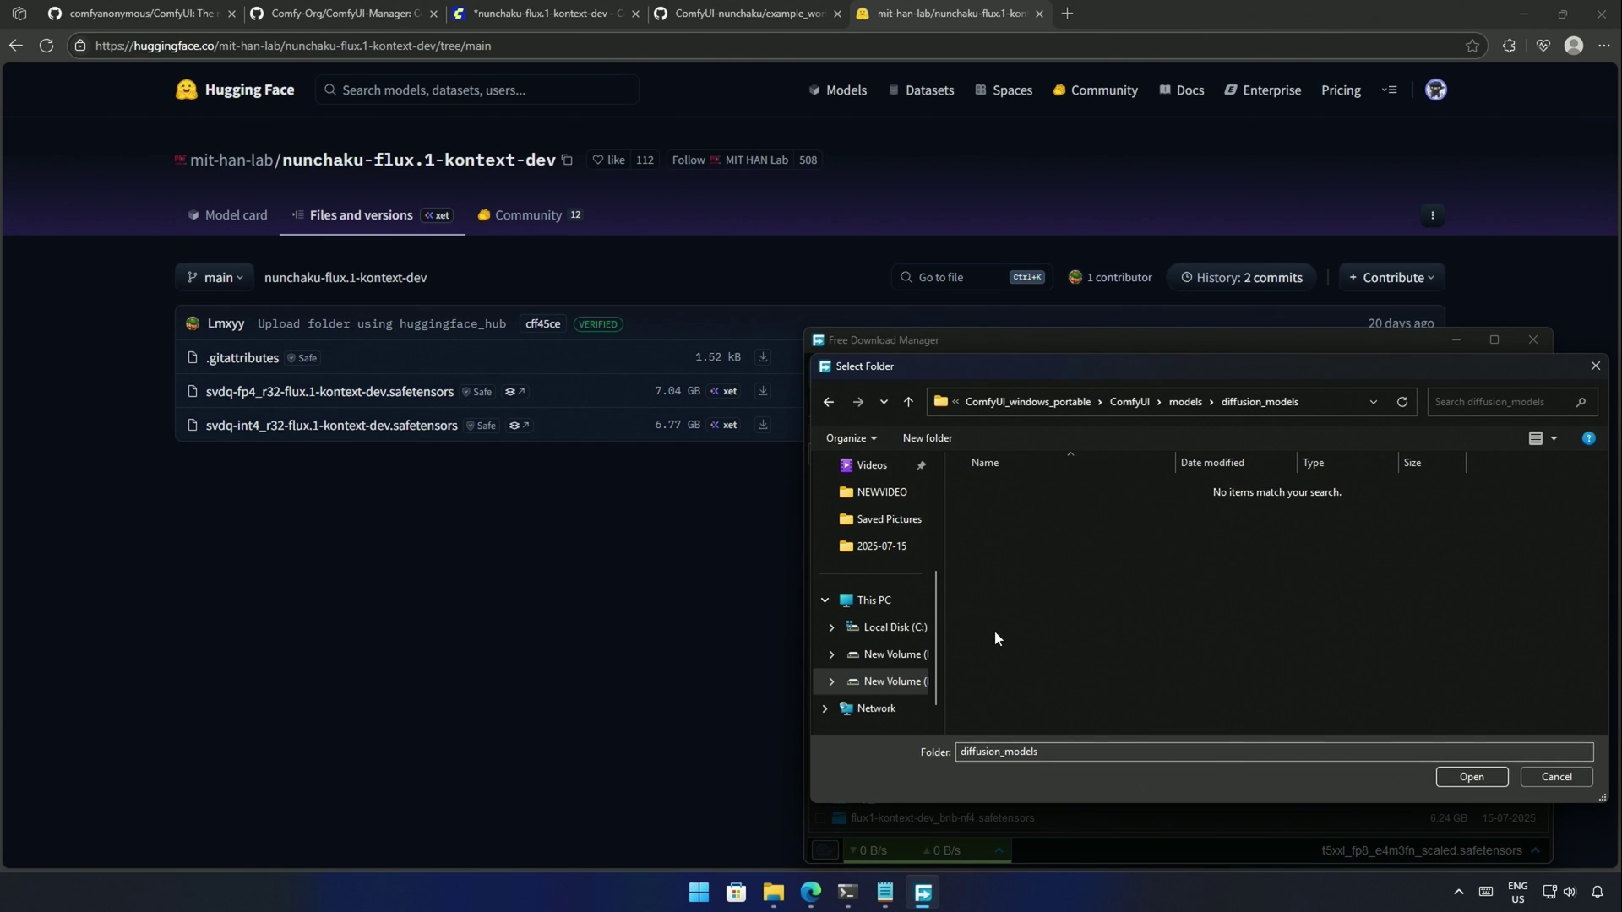
key(ctrl+shift+n)
text(NunKonte)
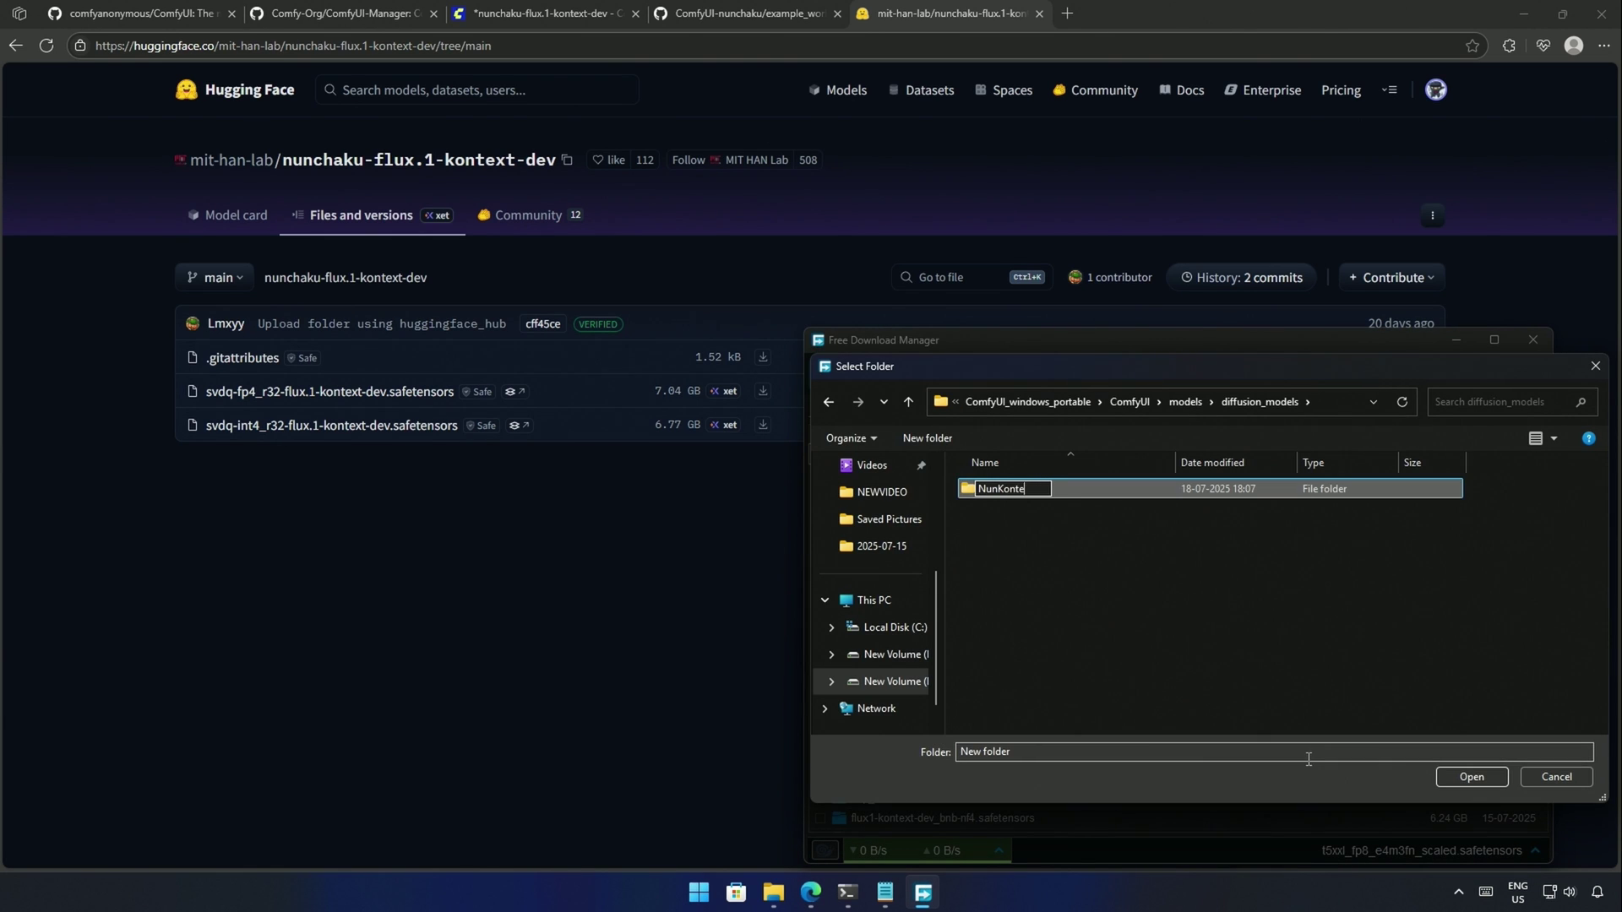
text(xt)
key(Return)
key(Return)
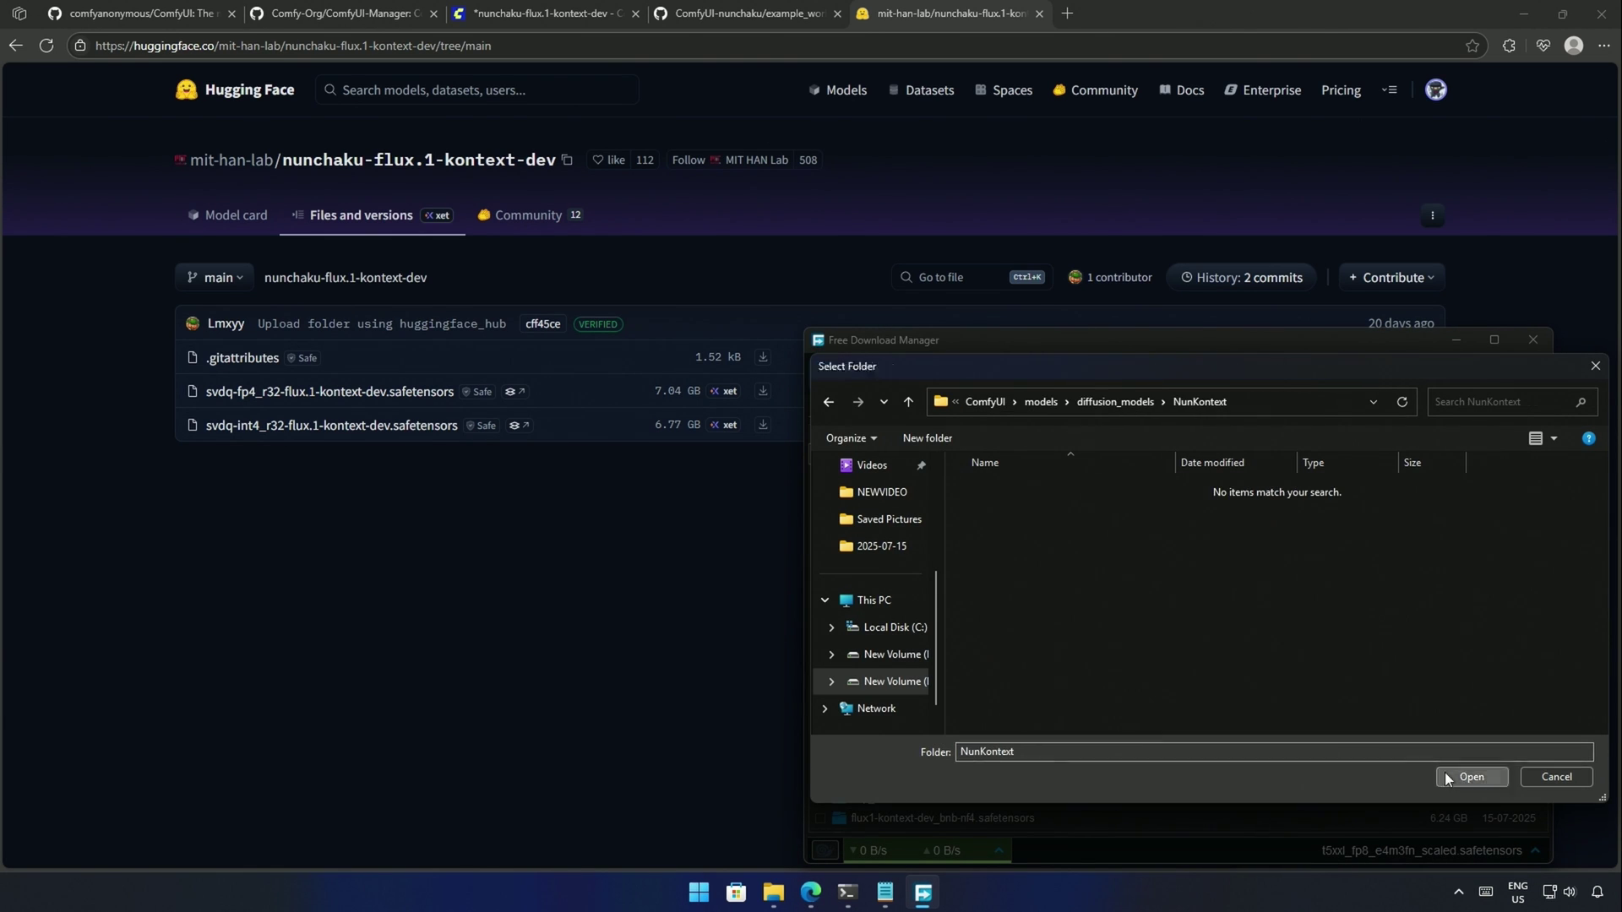
click(1446, 771)
click(1464, 691)
- Open the Flux model link from the notes and compare the svdq-int4 and svdq-fp4 files
drag(125, 762, 494, 763)
ctrl+click(494, 763)
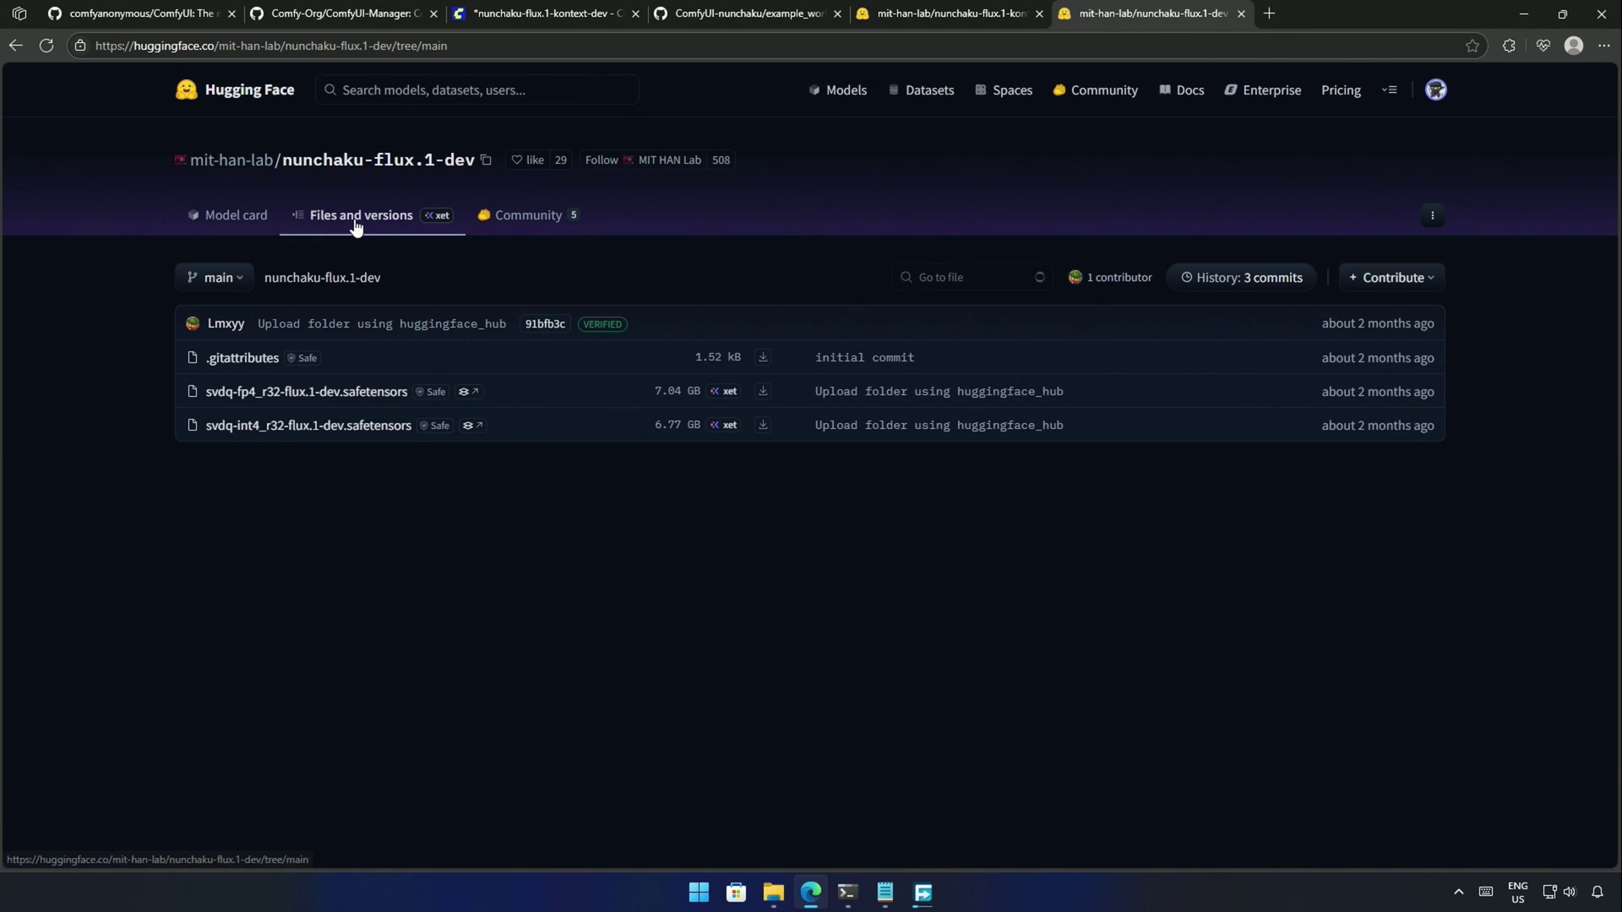
drag(206, 426, 770, 447)
drag(159, 399, 414, 395)
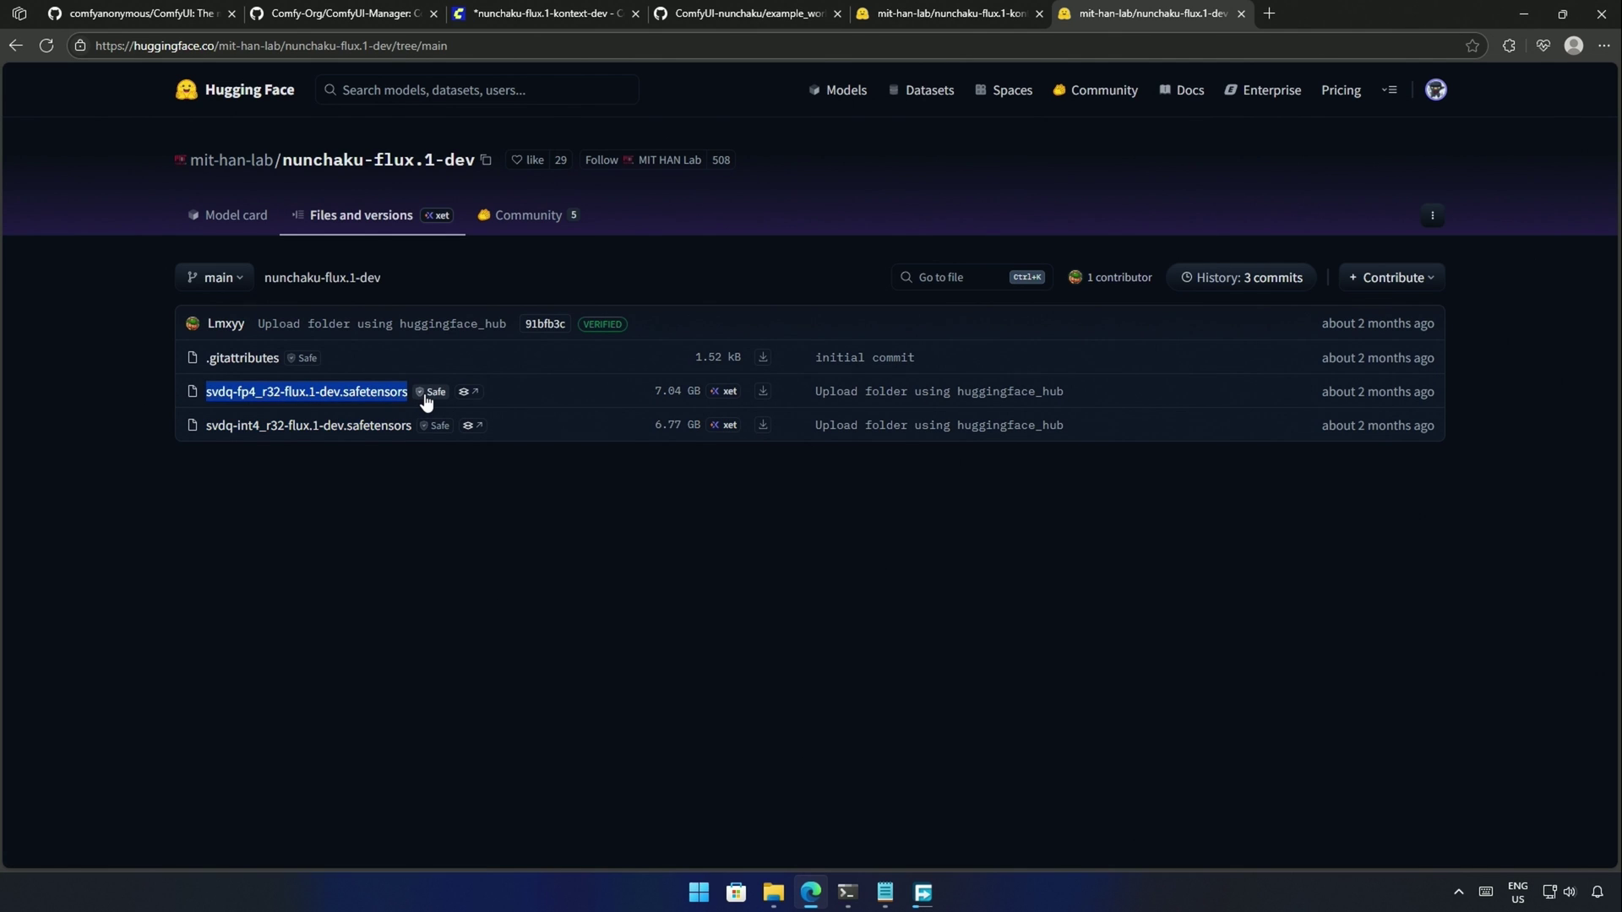
click(669, 444)
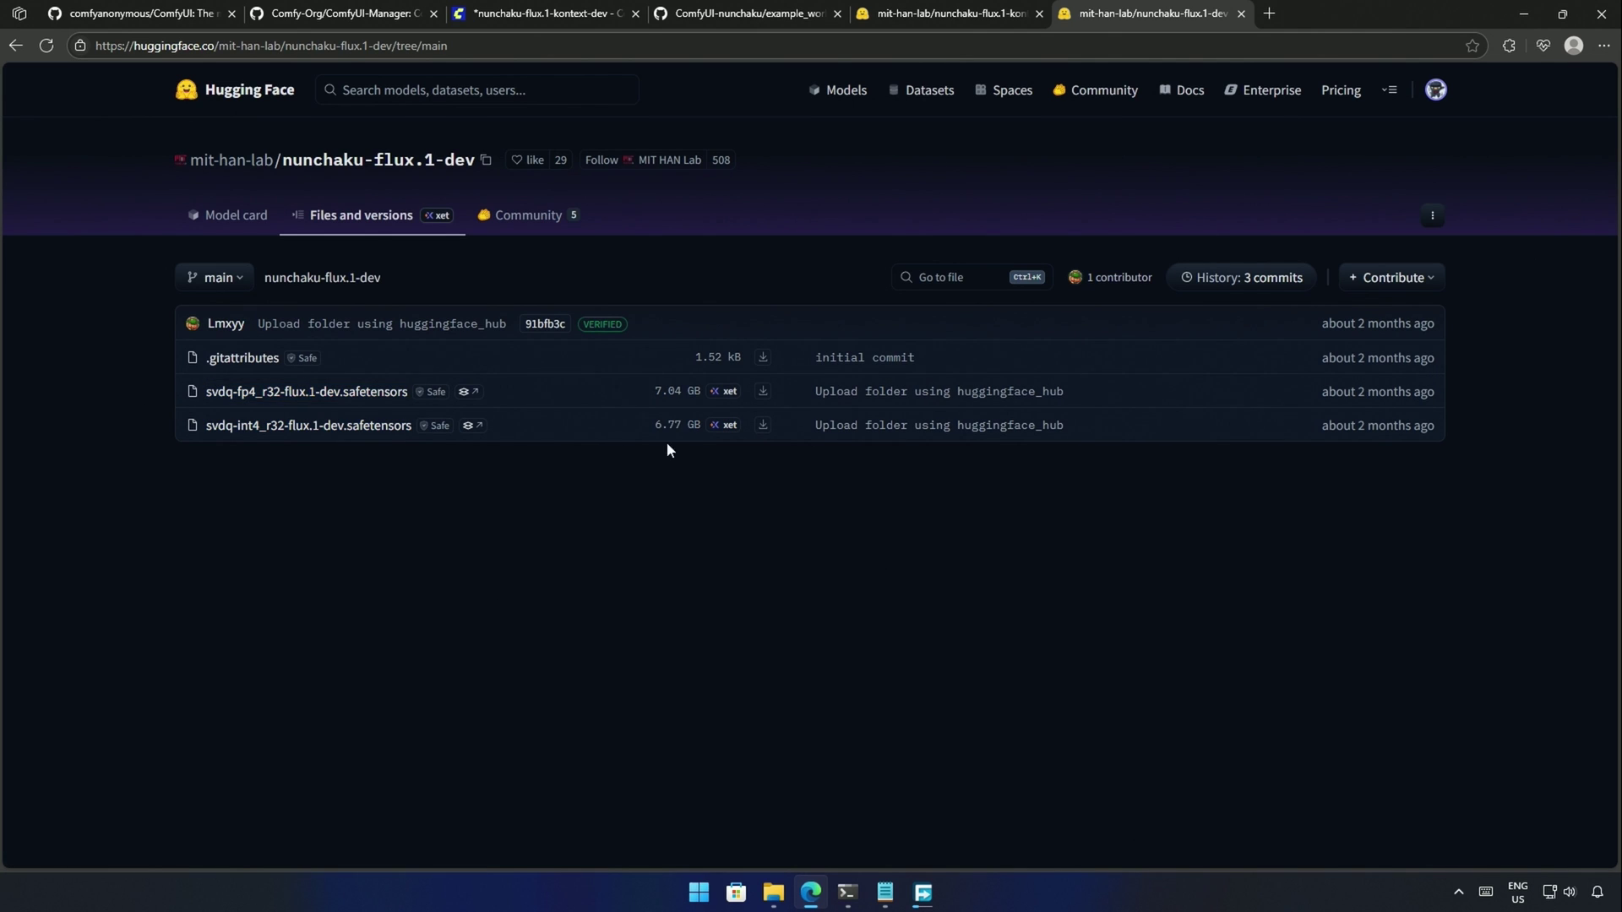
- Download svdq-int4_r32-flux.1-dev, saving it into a new Flux folder under diffusion_models
click(761, 432)
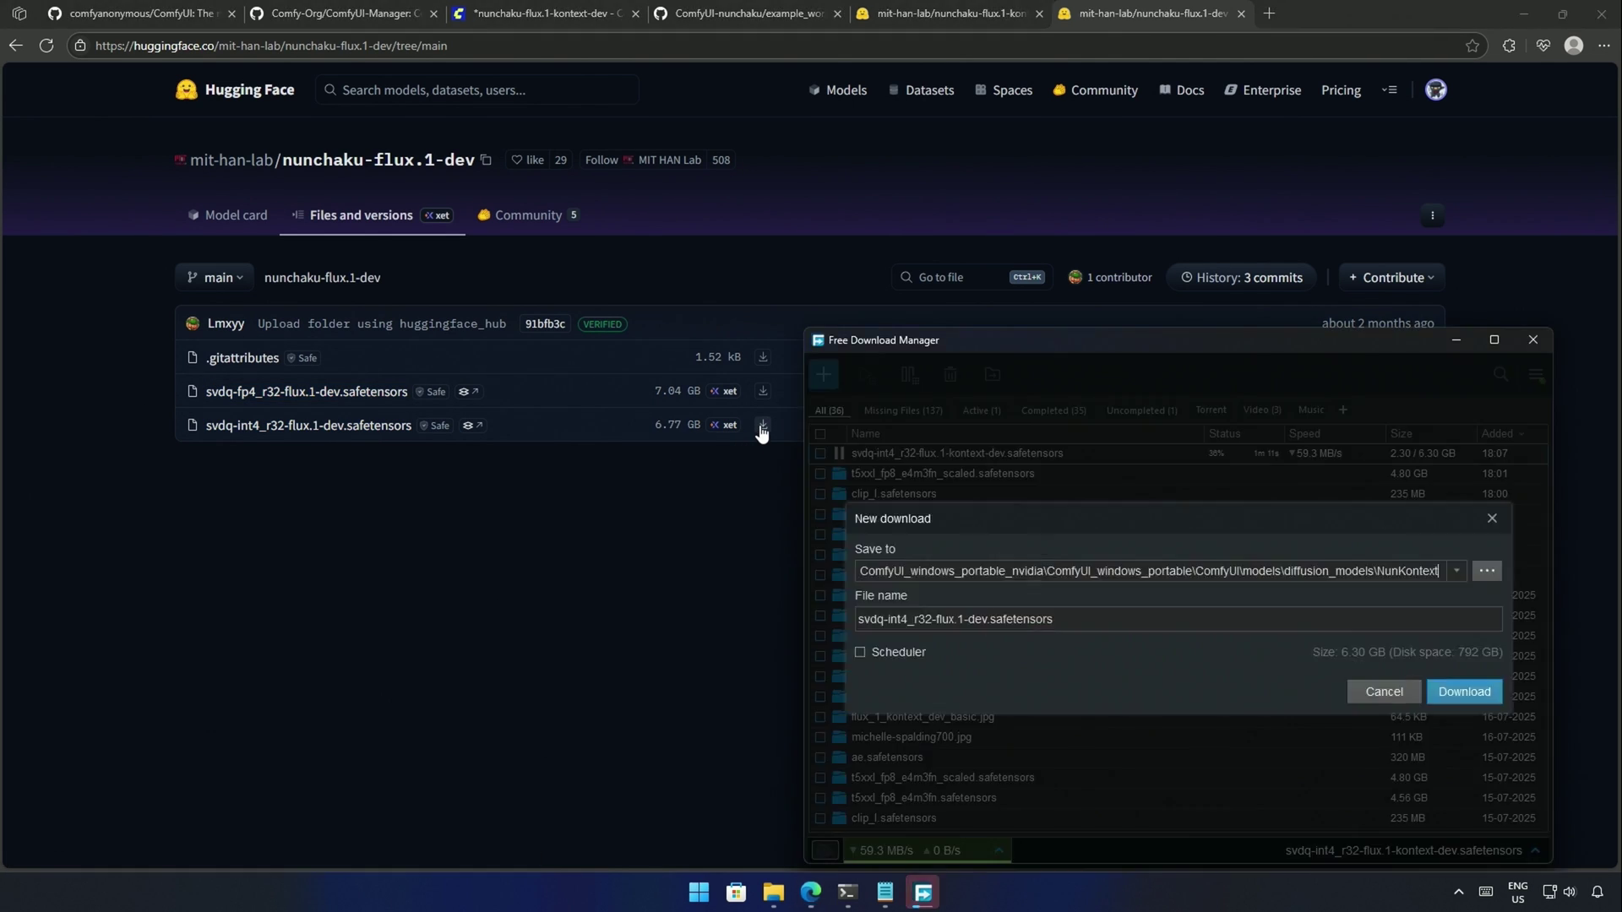
click(1481, 568)
key(ctrl+shift+n)
text(Flux)
key(Return)
key(Return)
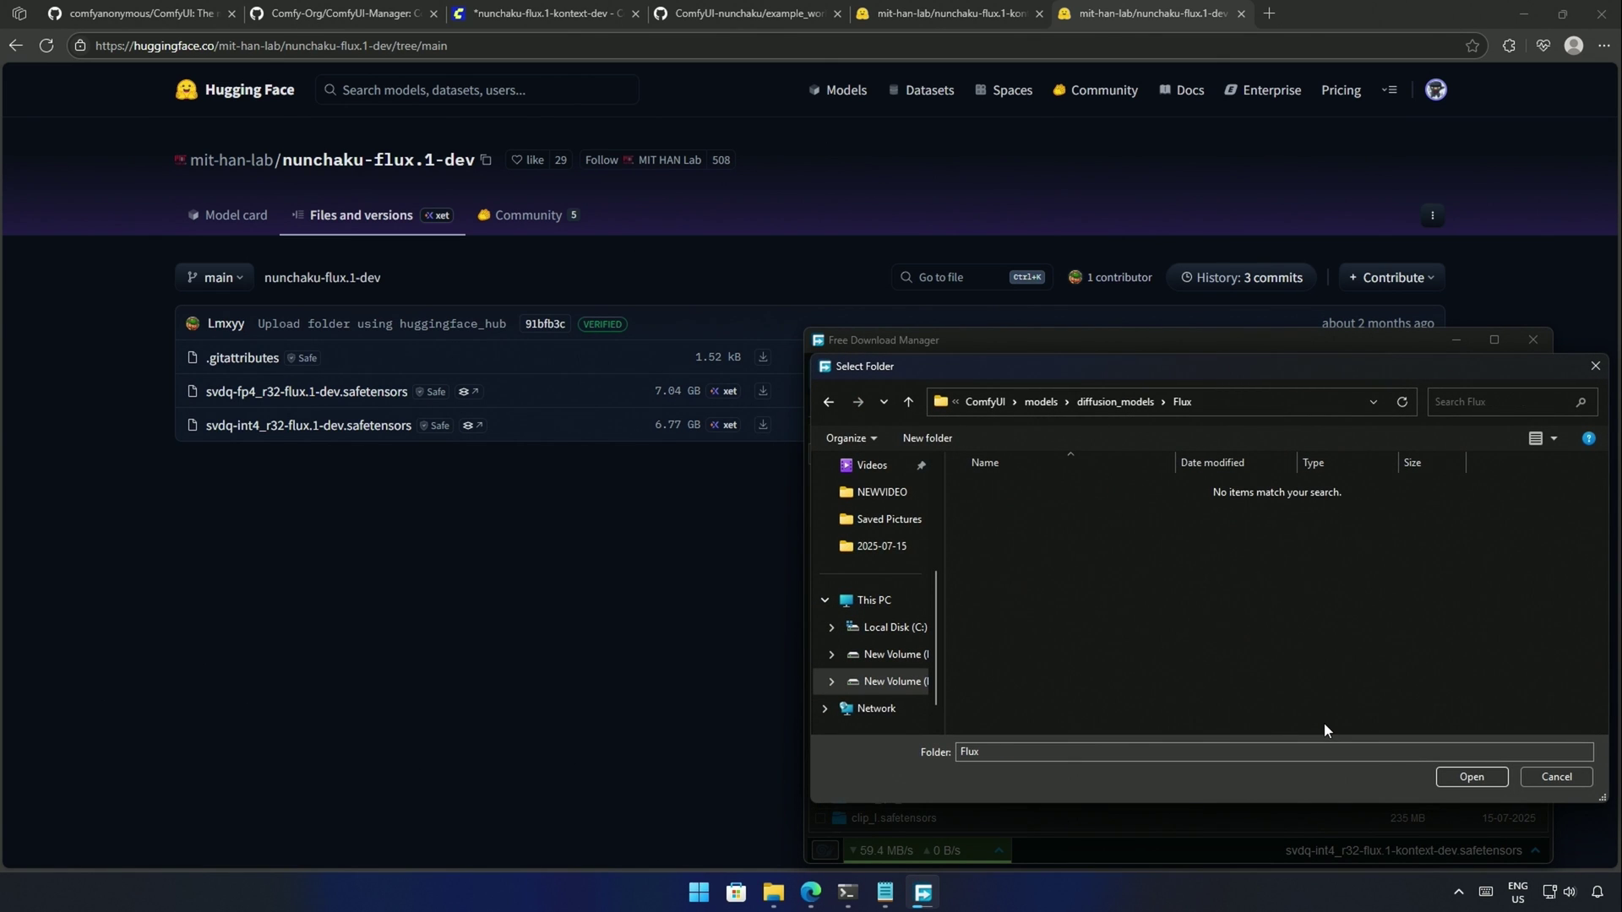
- Confirm the Flux save folder, then set the Nunchaku FLUX DiT Loader to NunKontext\svdq-int4_r32-flux.1-kontext-dev.safetensors
click(1458, 774)
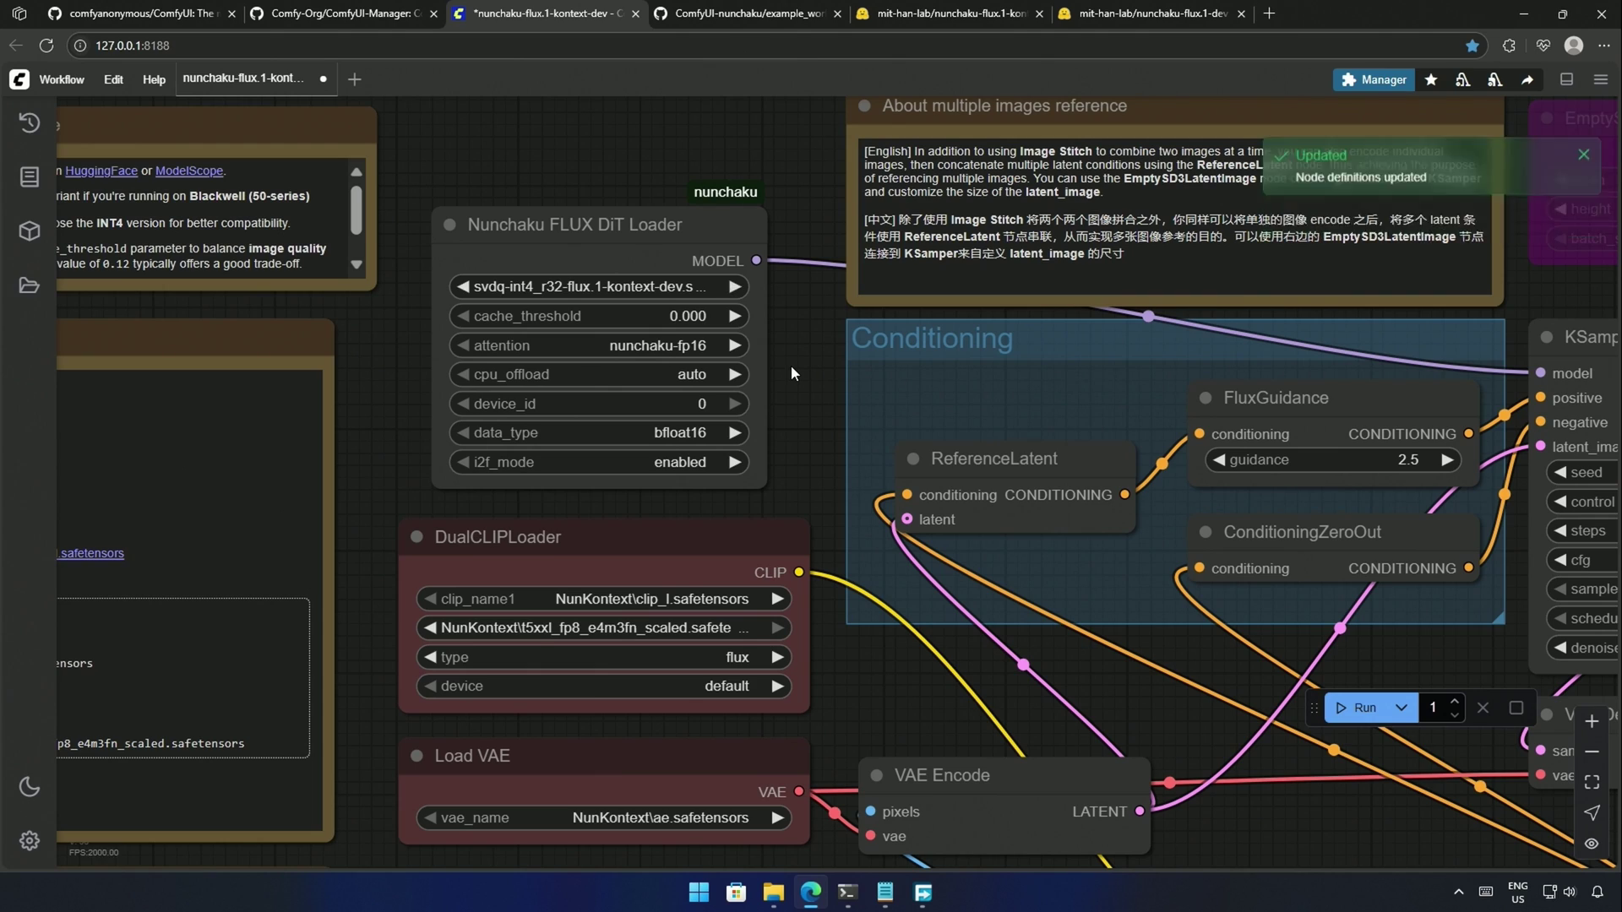
drag(430, 482, 389, 483)
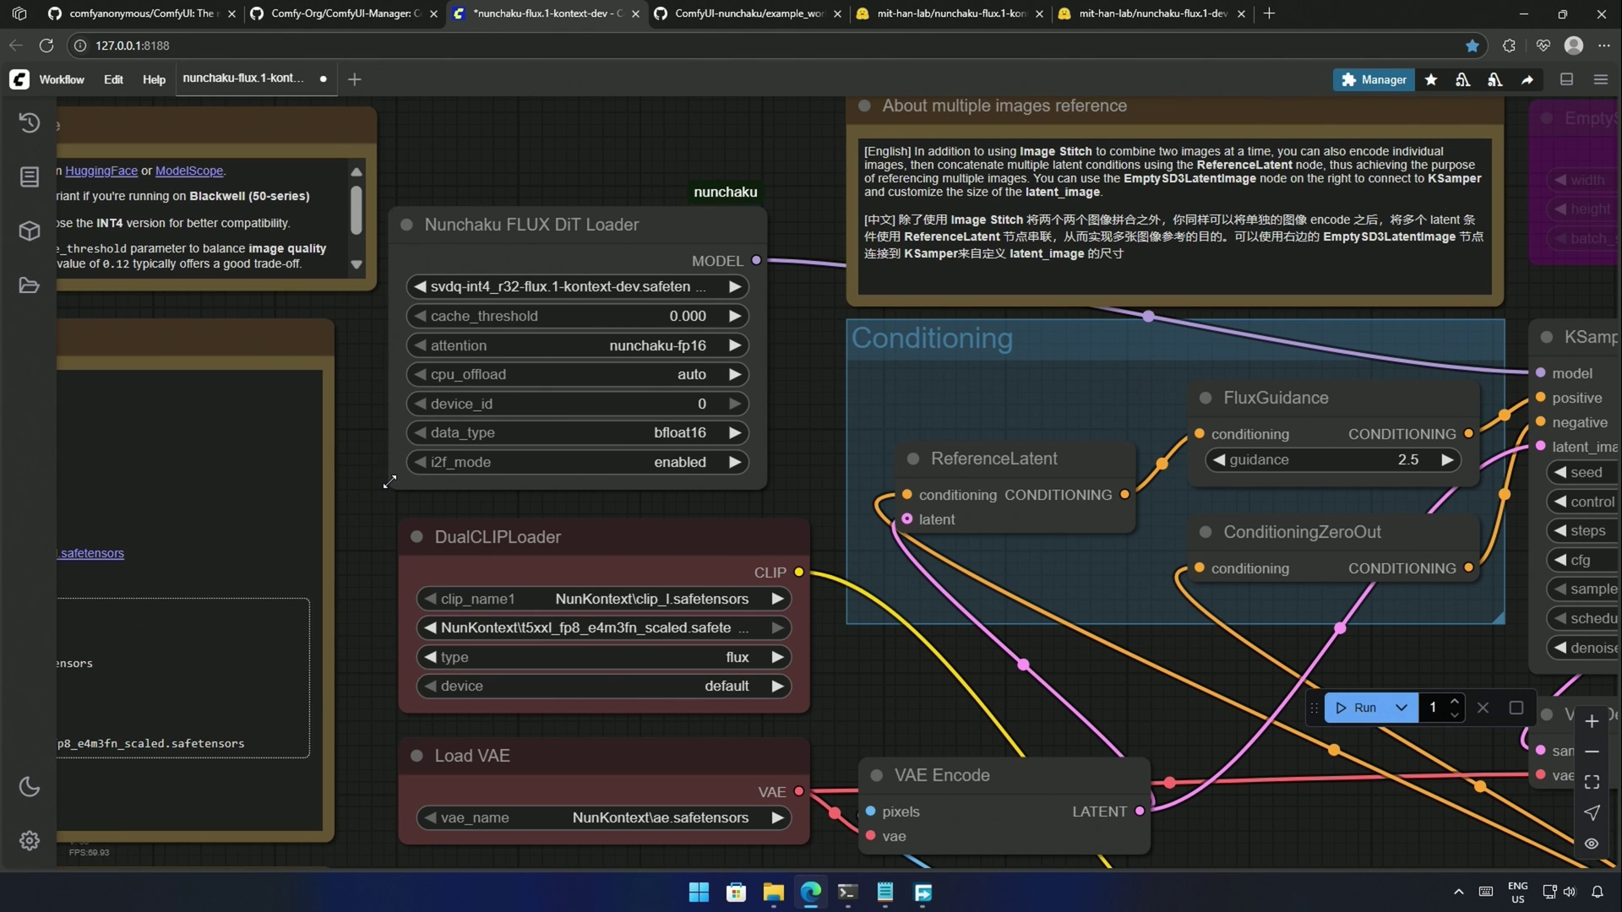
click(525, 289)
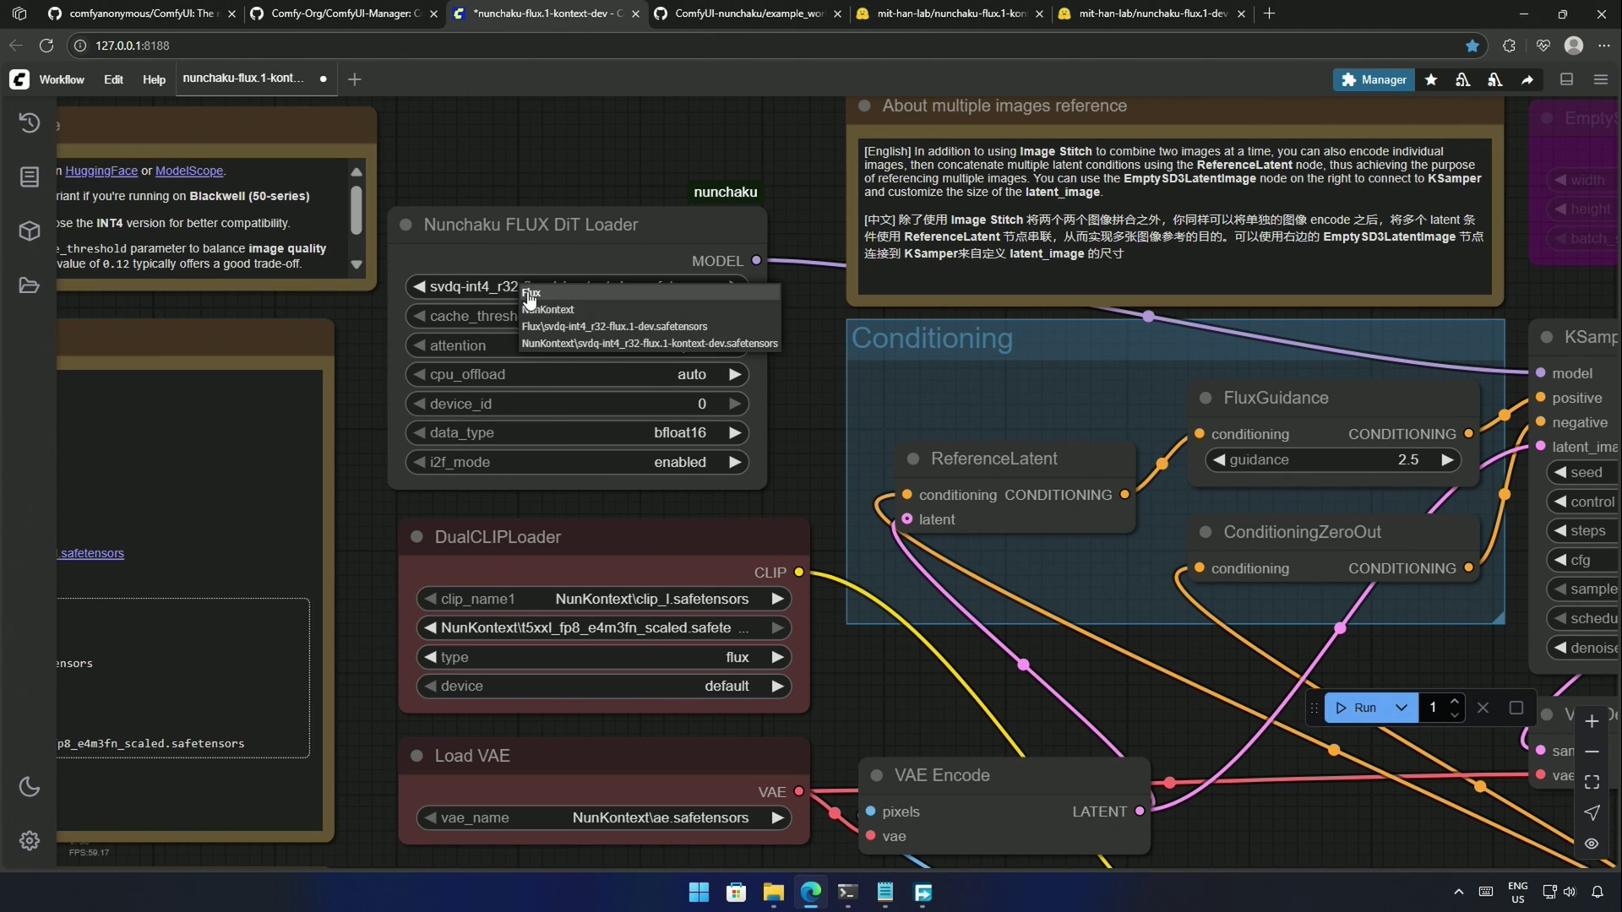
click(583, 344)
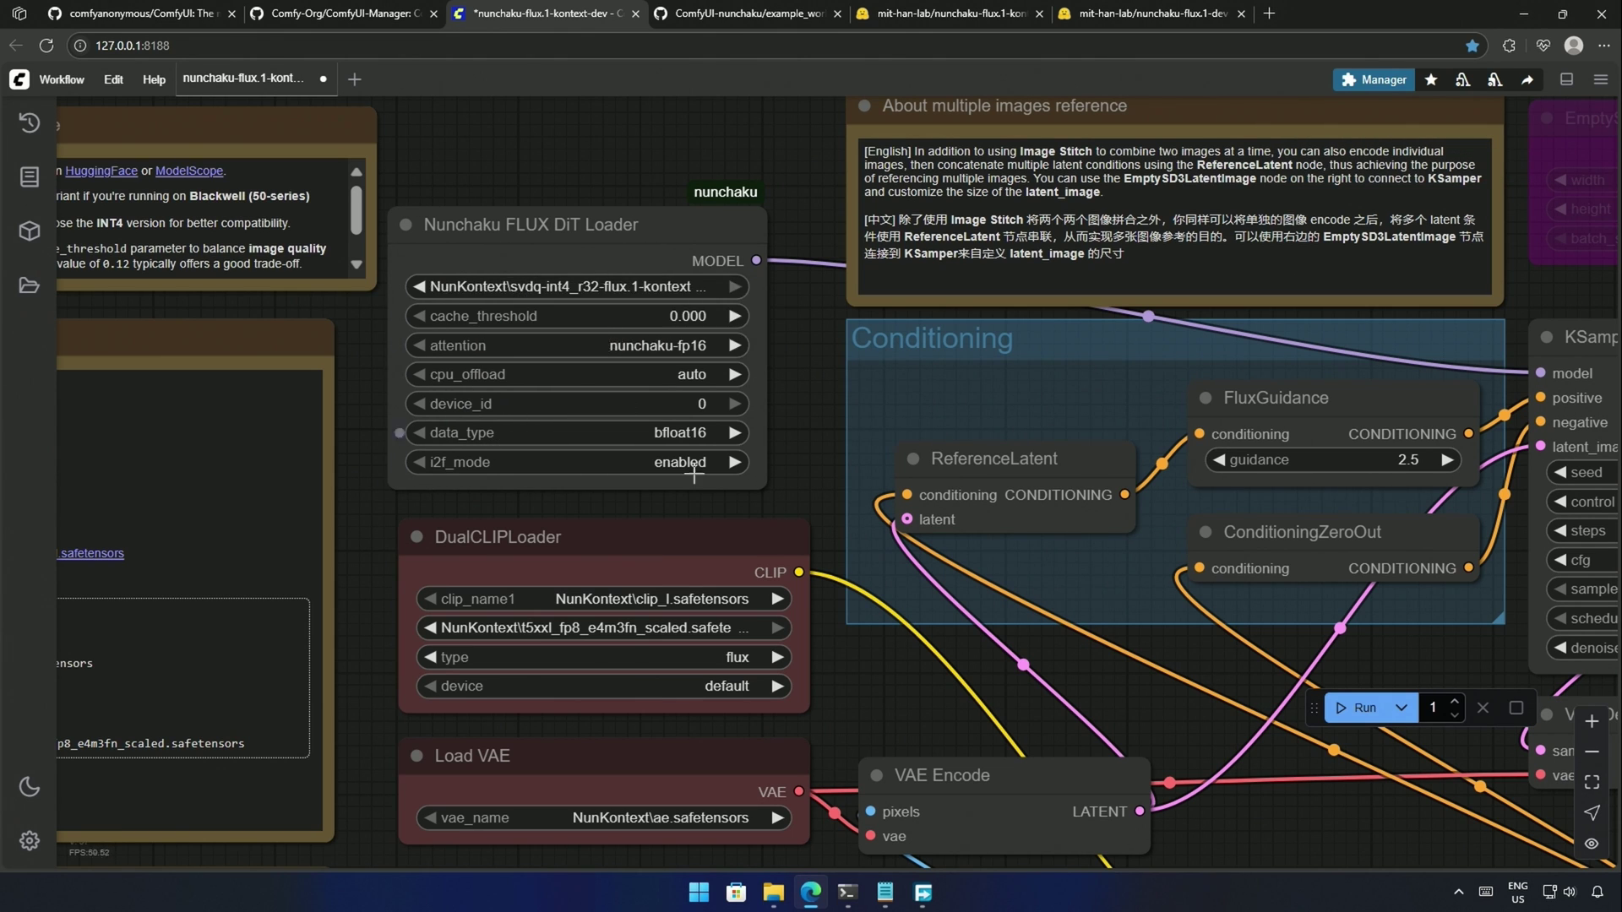
scroll(1252, 363, down, 6)
scroll(1182, 367, up, 7)
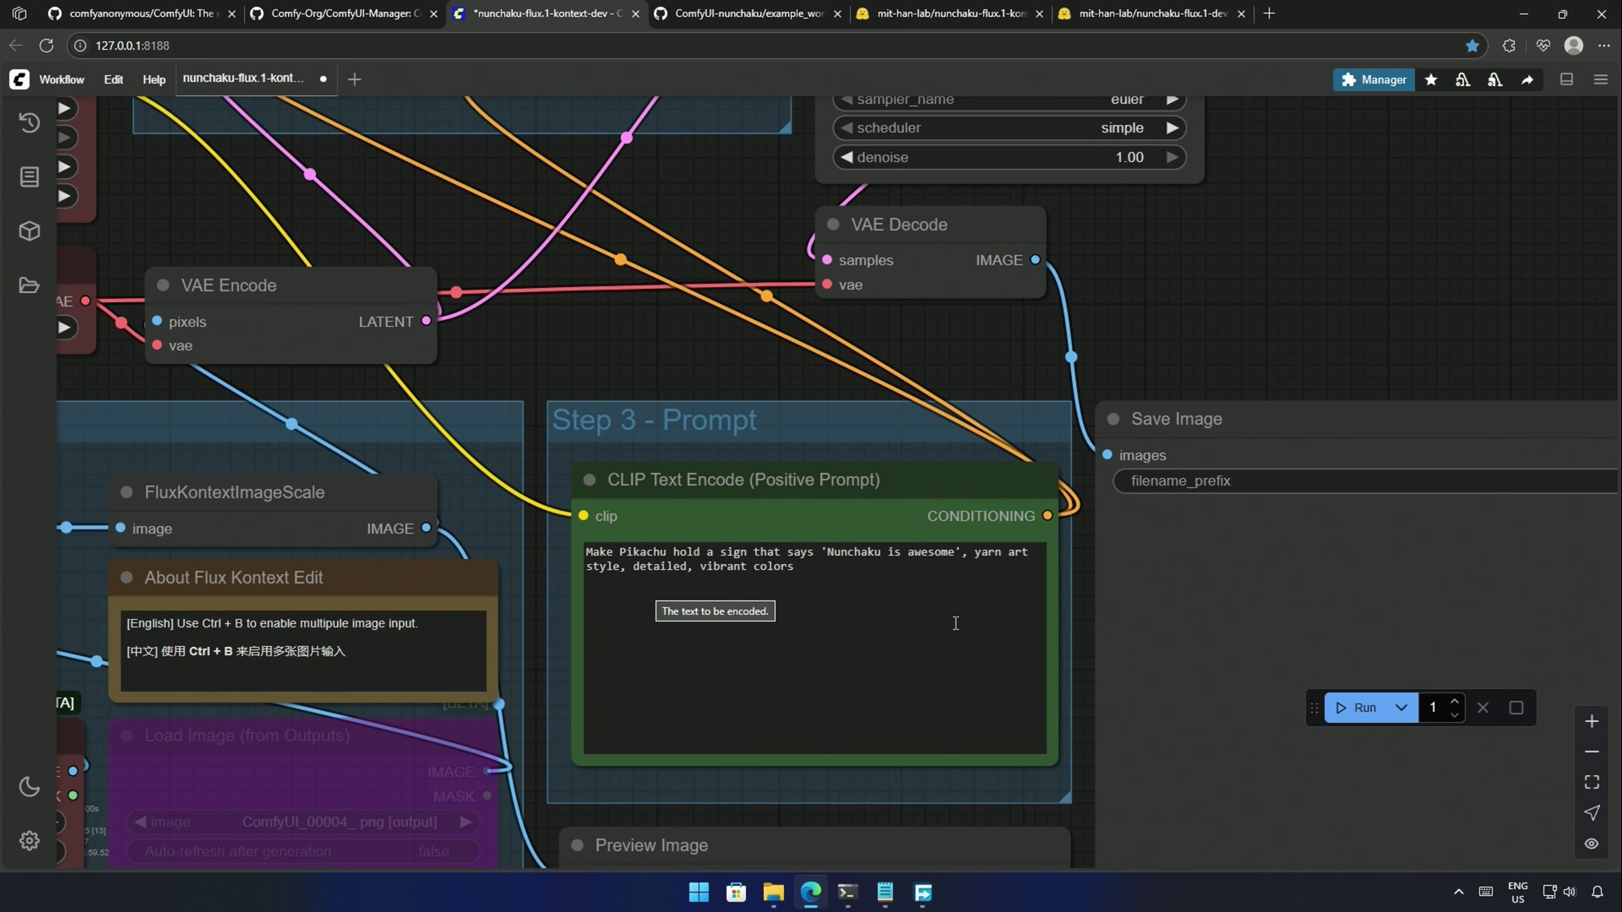
- Load the Pikachu image 00005-81873331.png into the Load Image node
scroll(1077, 684, down, 5)
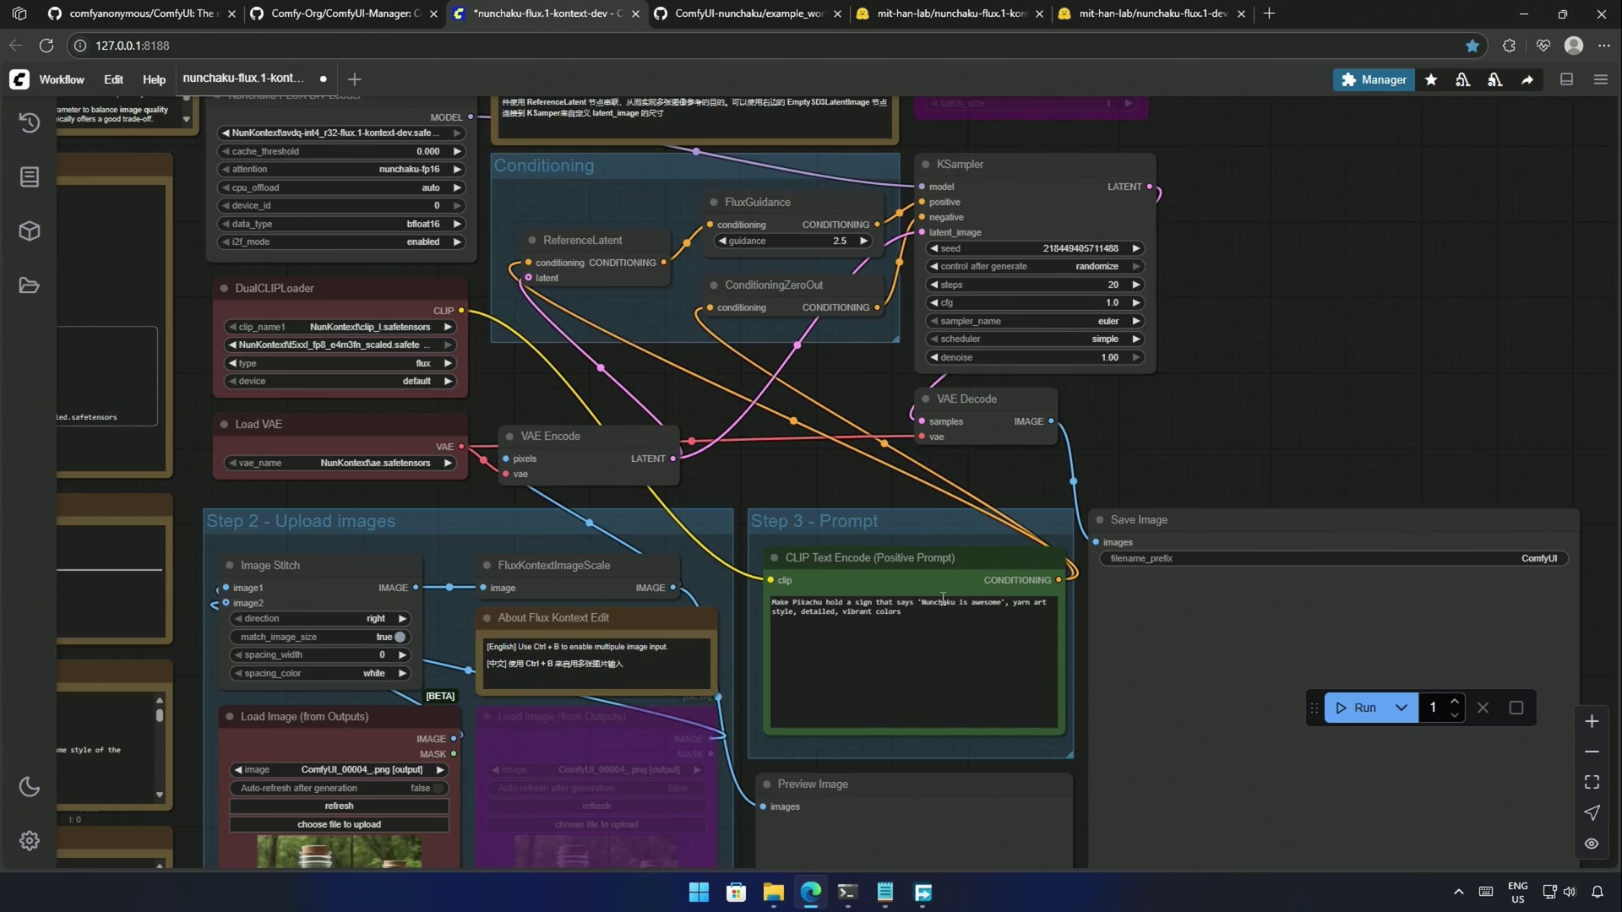
drag(773, 483, 1042, 376)
scroll(1041, 376, up, 3)
click(339, 825)
double_click(670, 154)
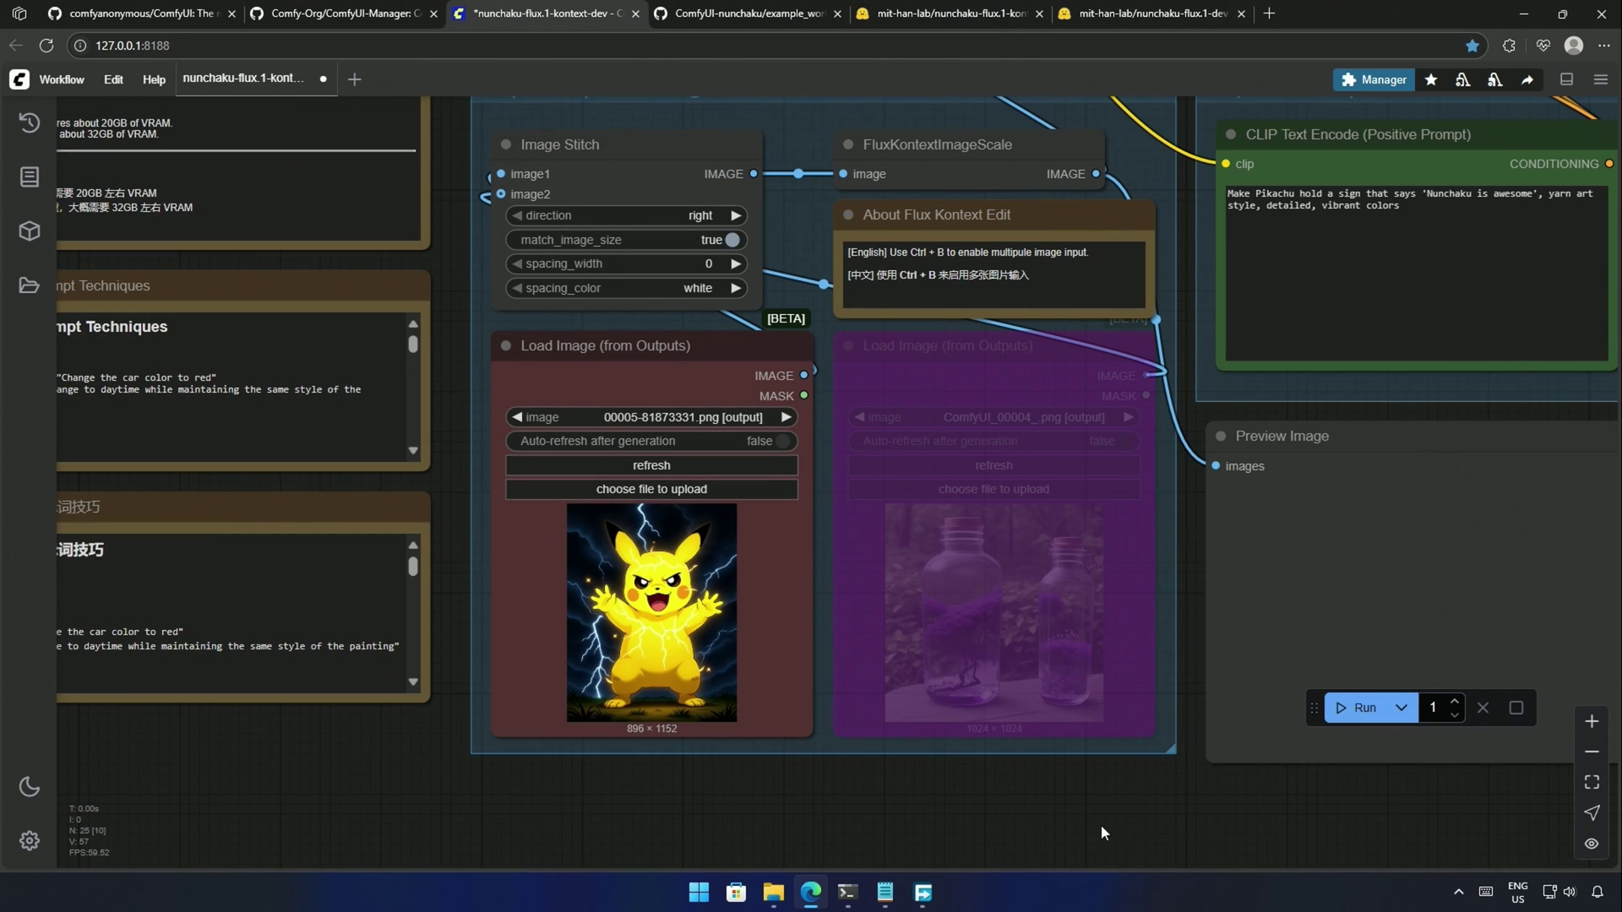
- Run the workflow and view the yarn-art Pikachu holding a 'Nunchaku is awesome' sign
scroll(1331, 781, down, 2)
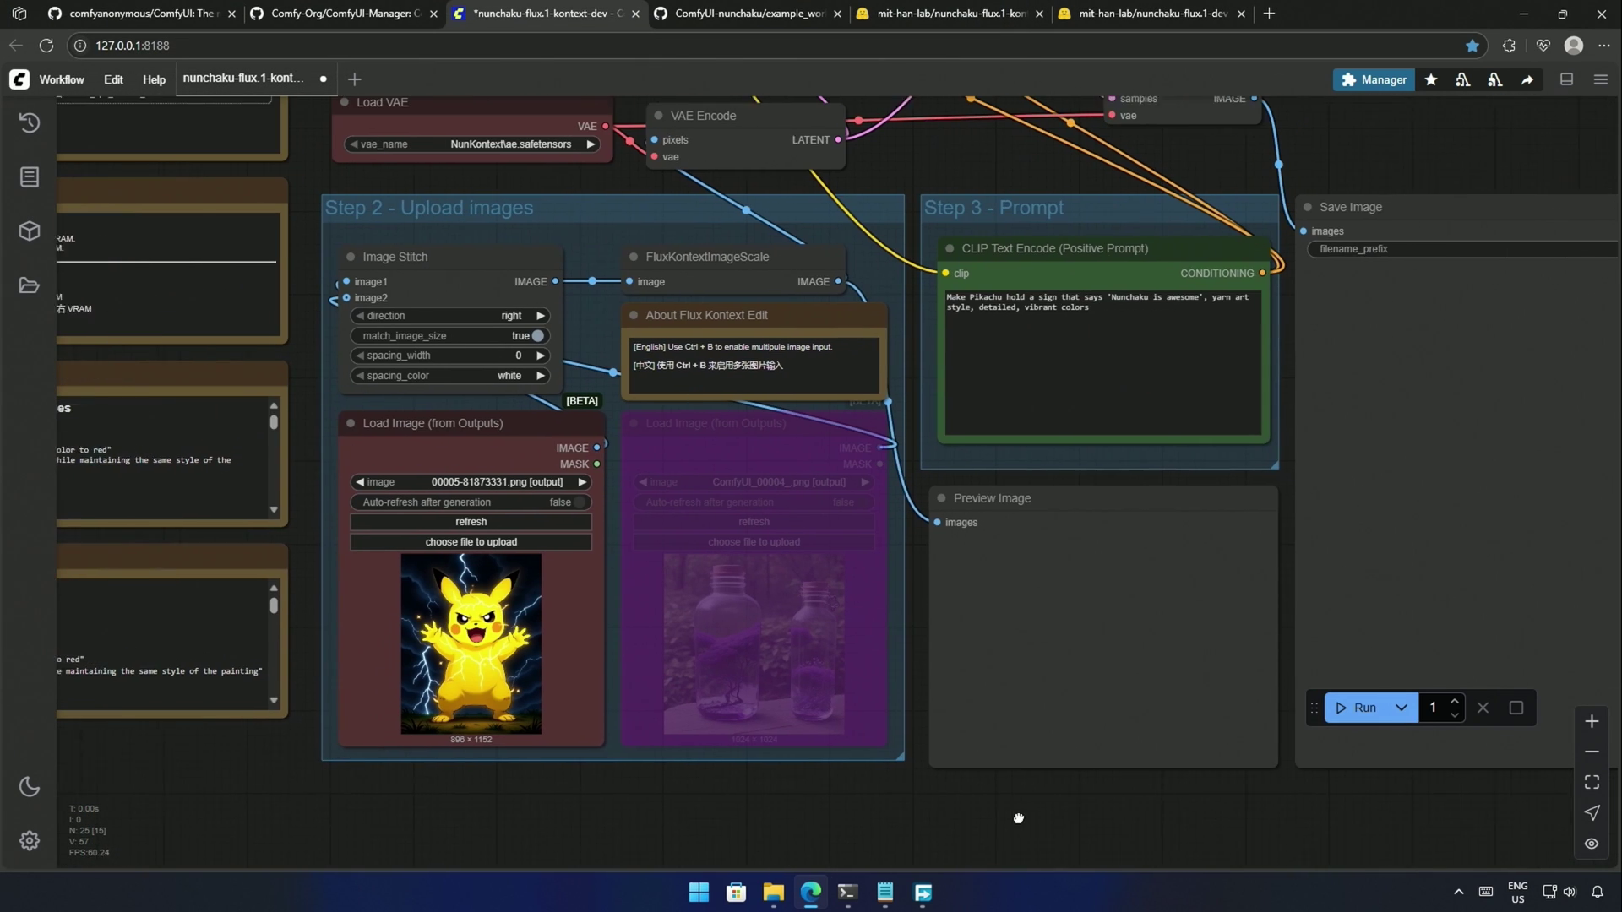
click(1354, 714)
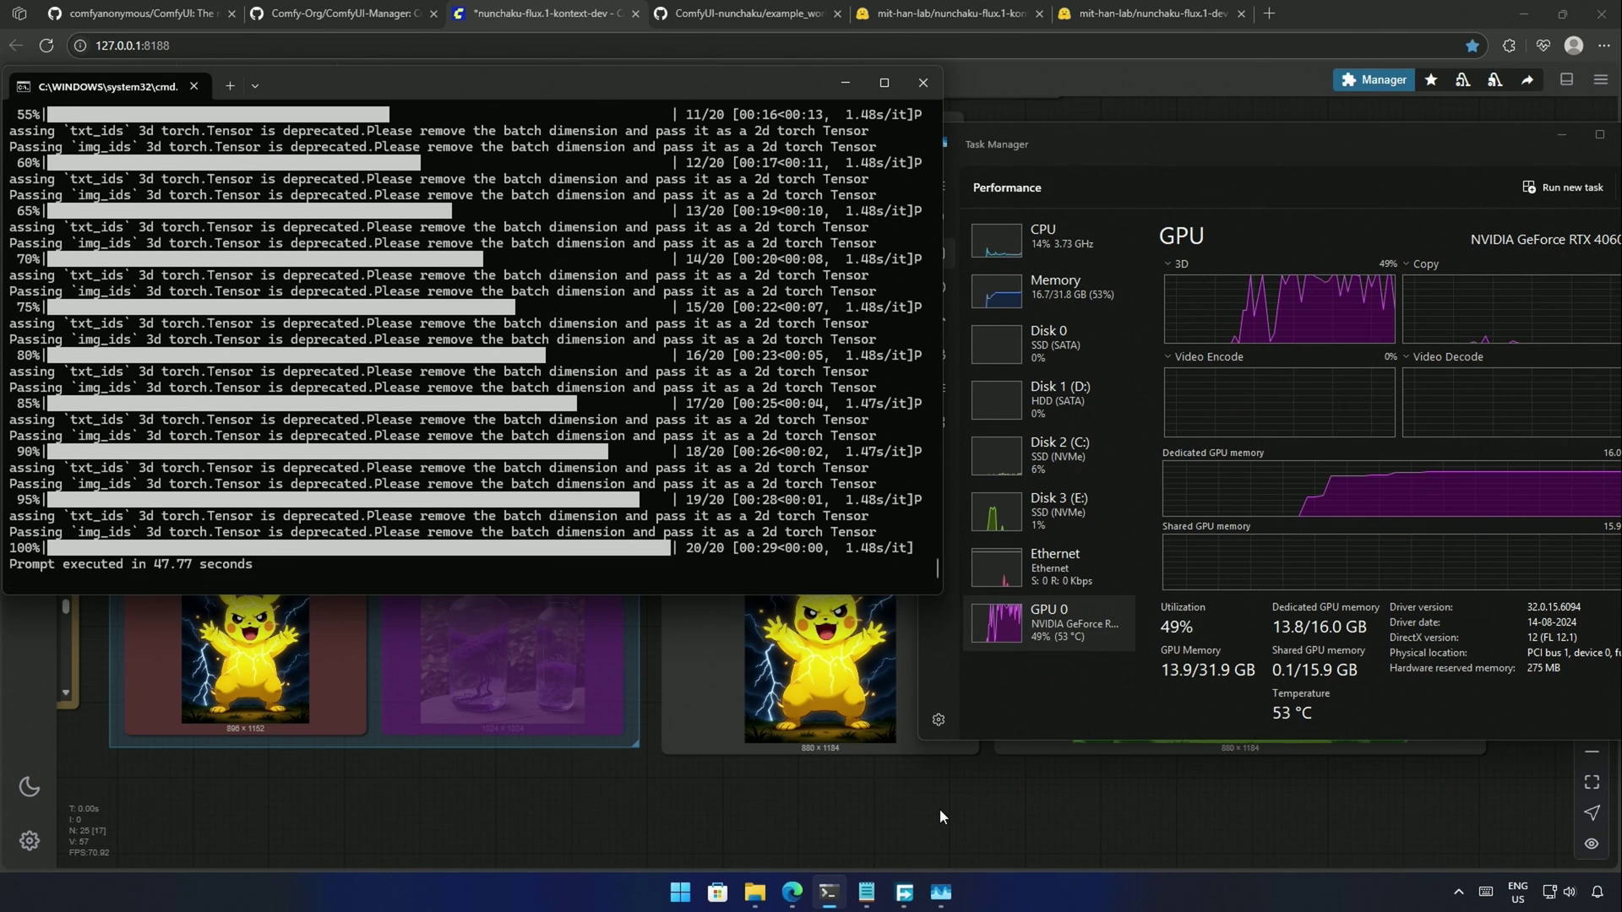
click(939, 809)
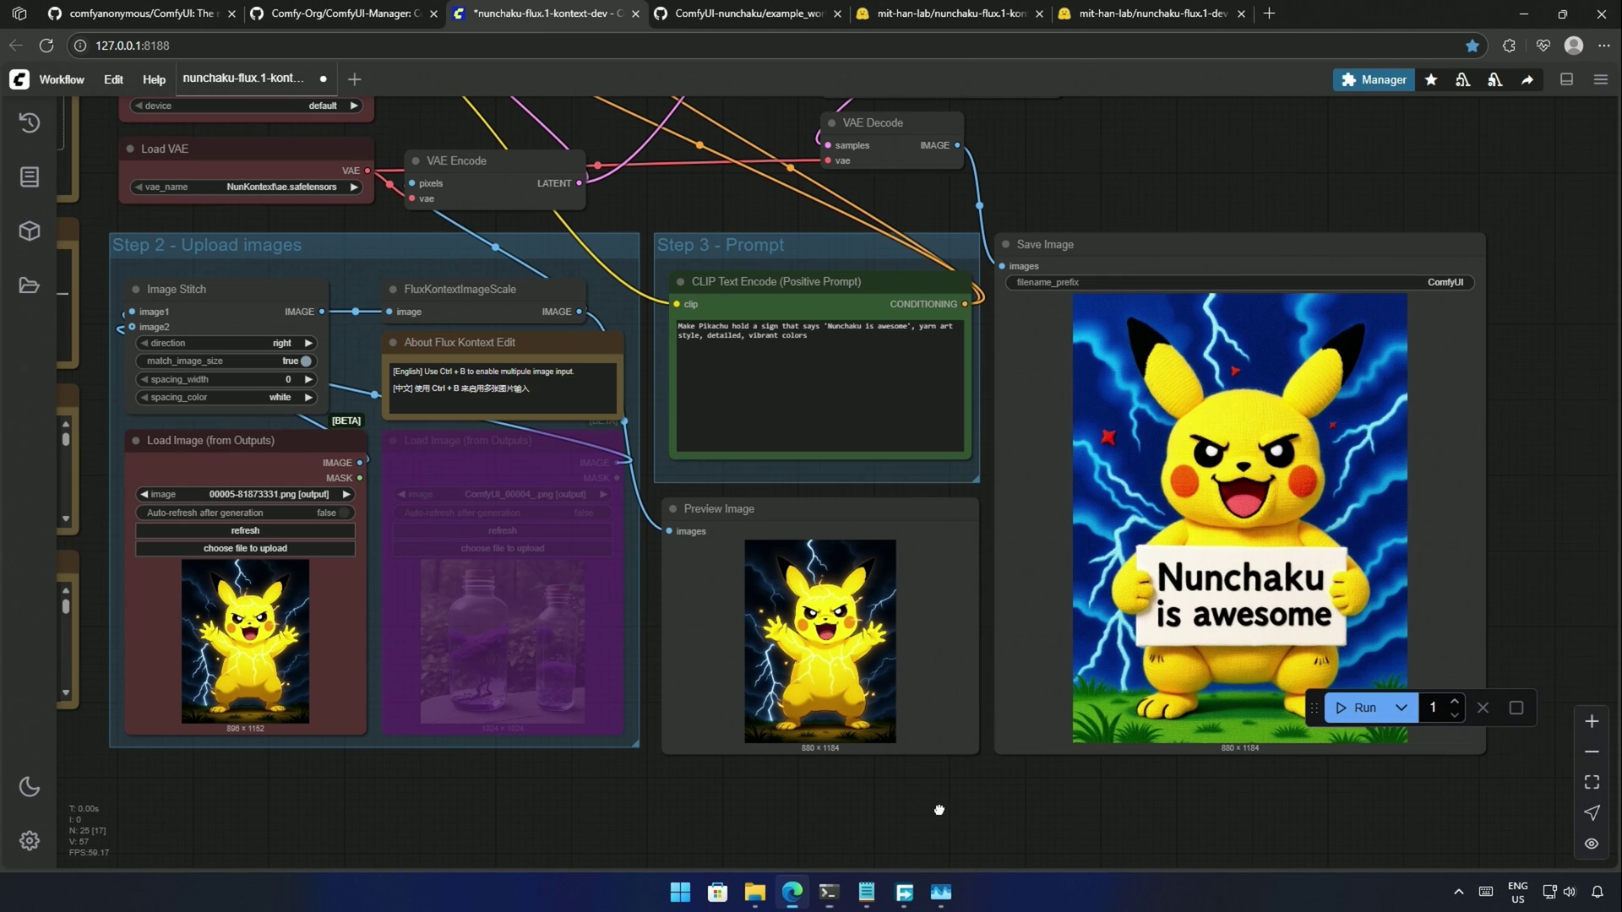
scroll(1440, 576, up, 3)
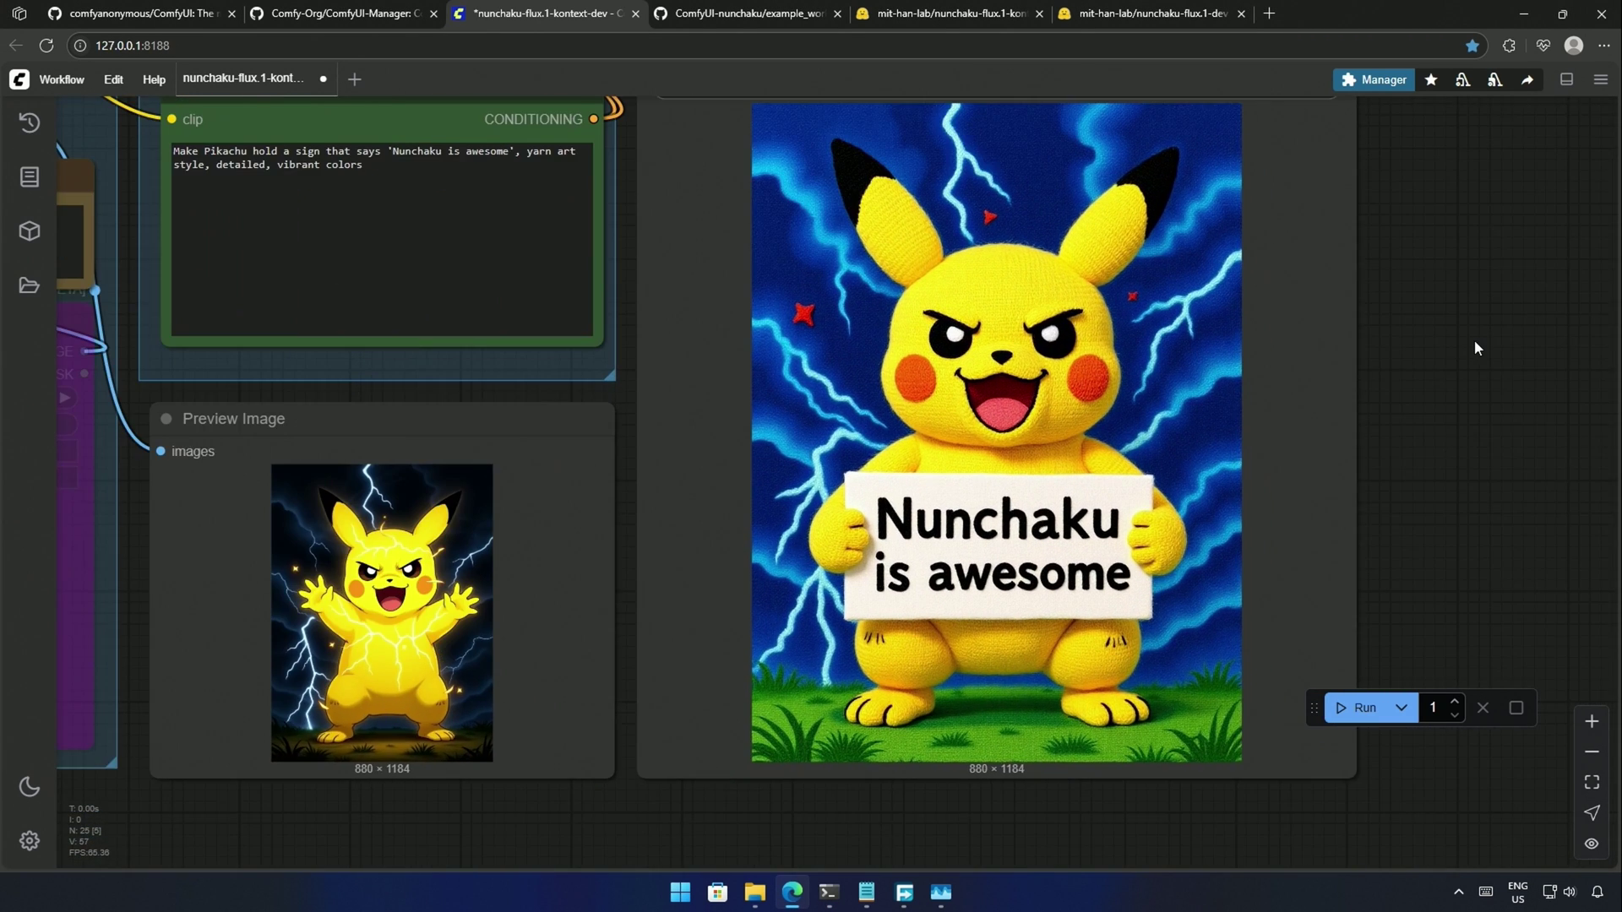
scroll(1474, 340, up, 1)
drag(1474, 339, 1489, 426)
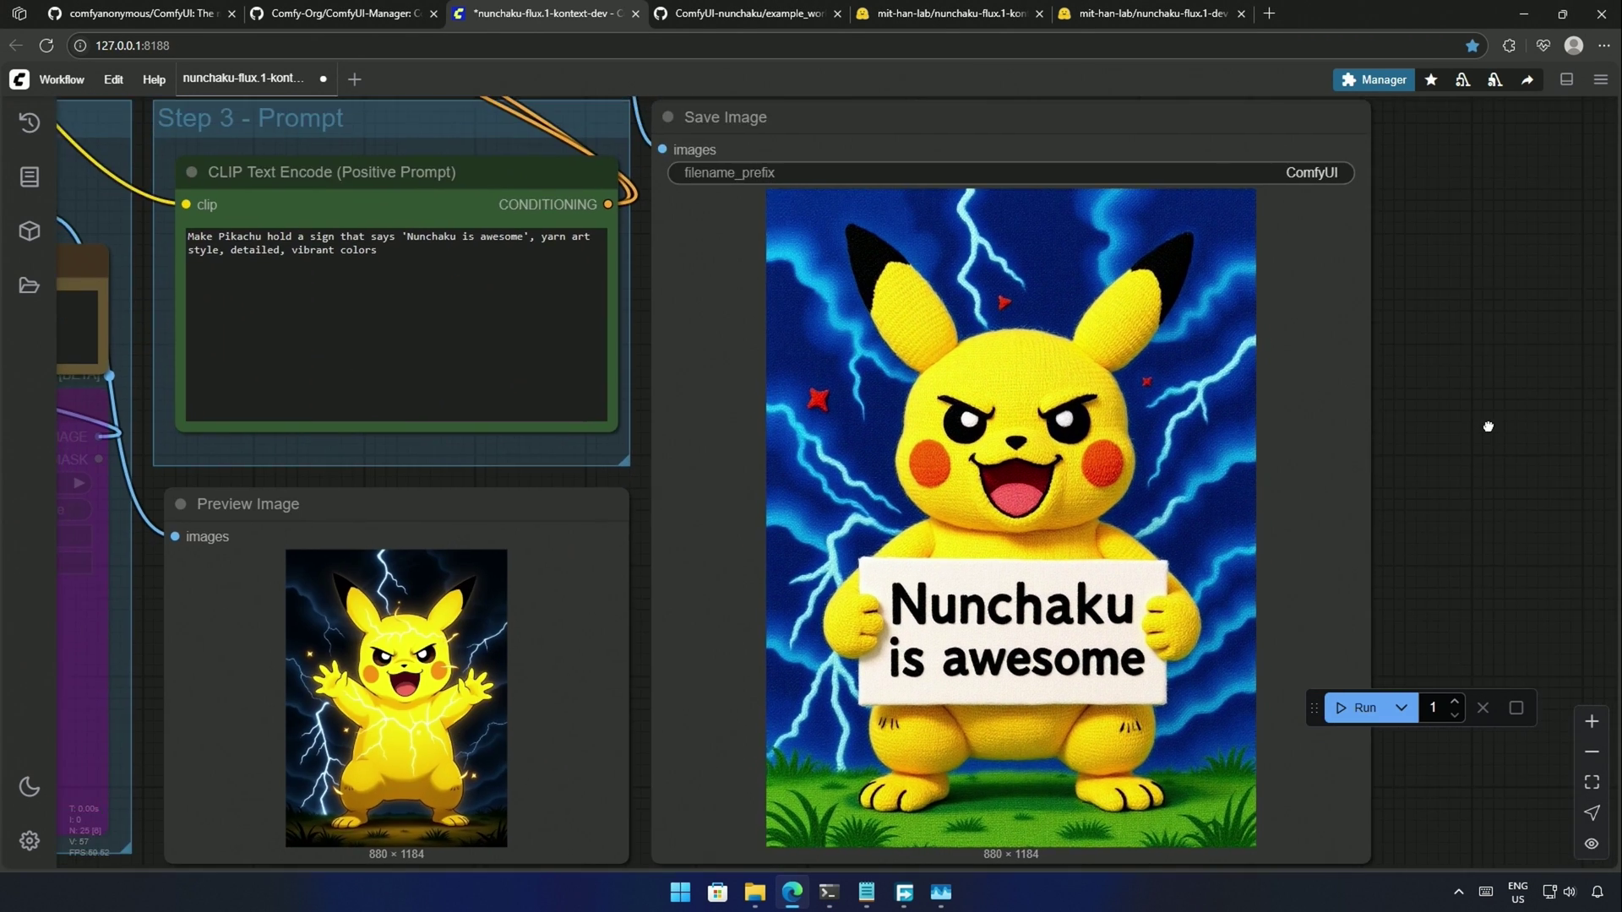
scroll(1441, 379, down, 3)
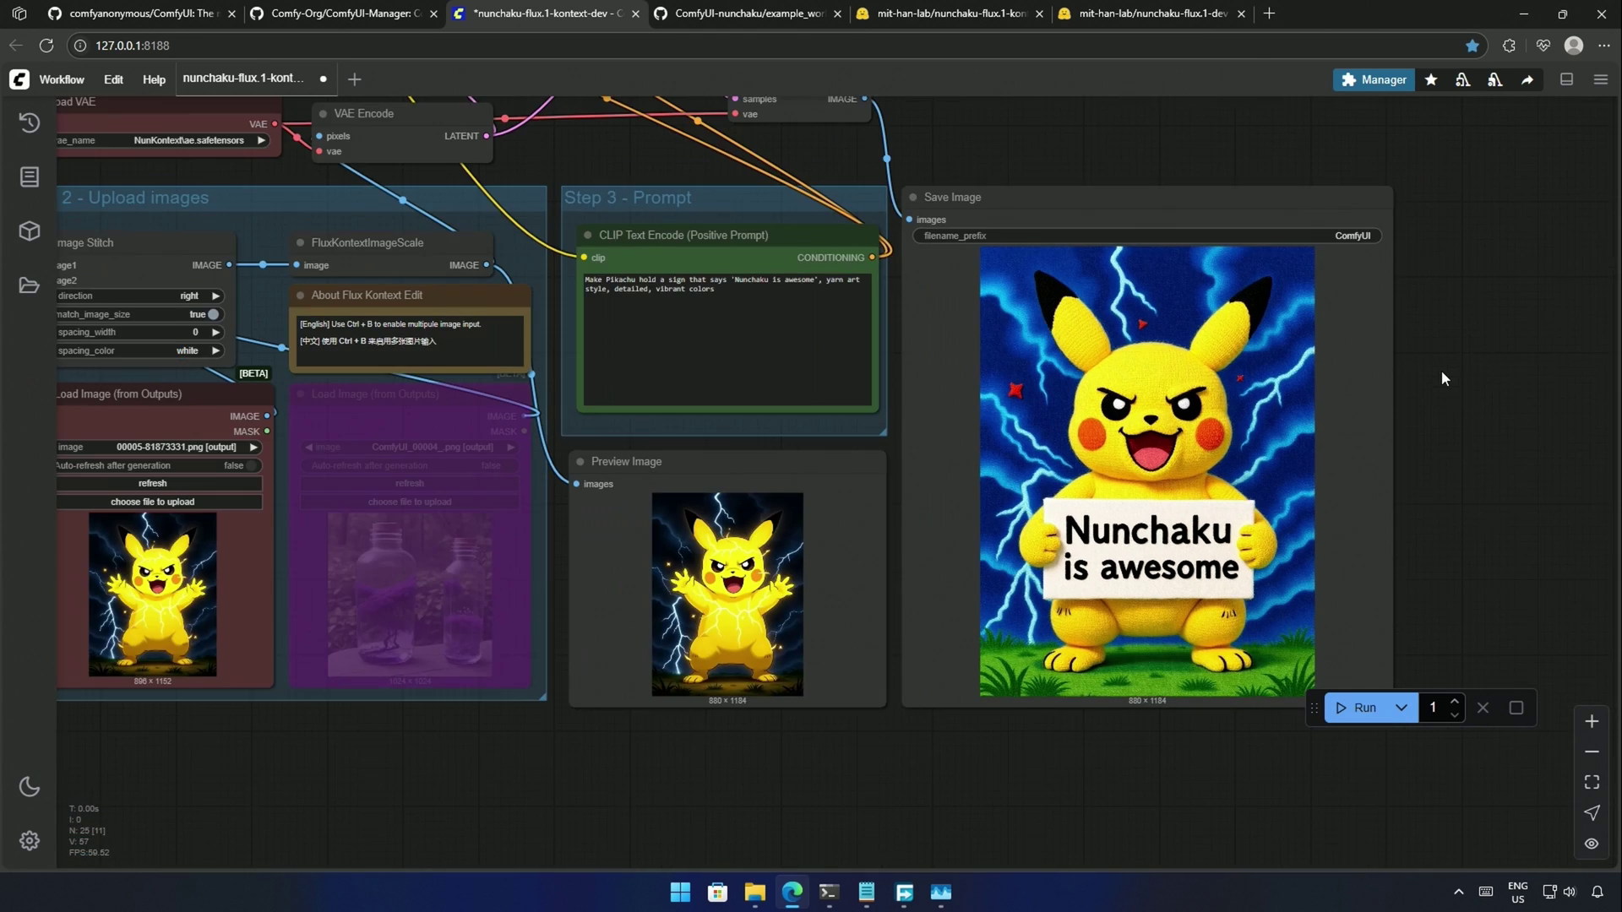
scroll(1029, 248, up, 3)
- Set the KSampler steps to 8
click(953, 270)
text(8)
key(Return)
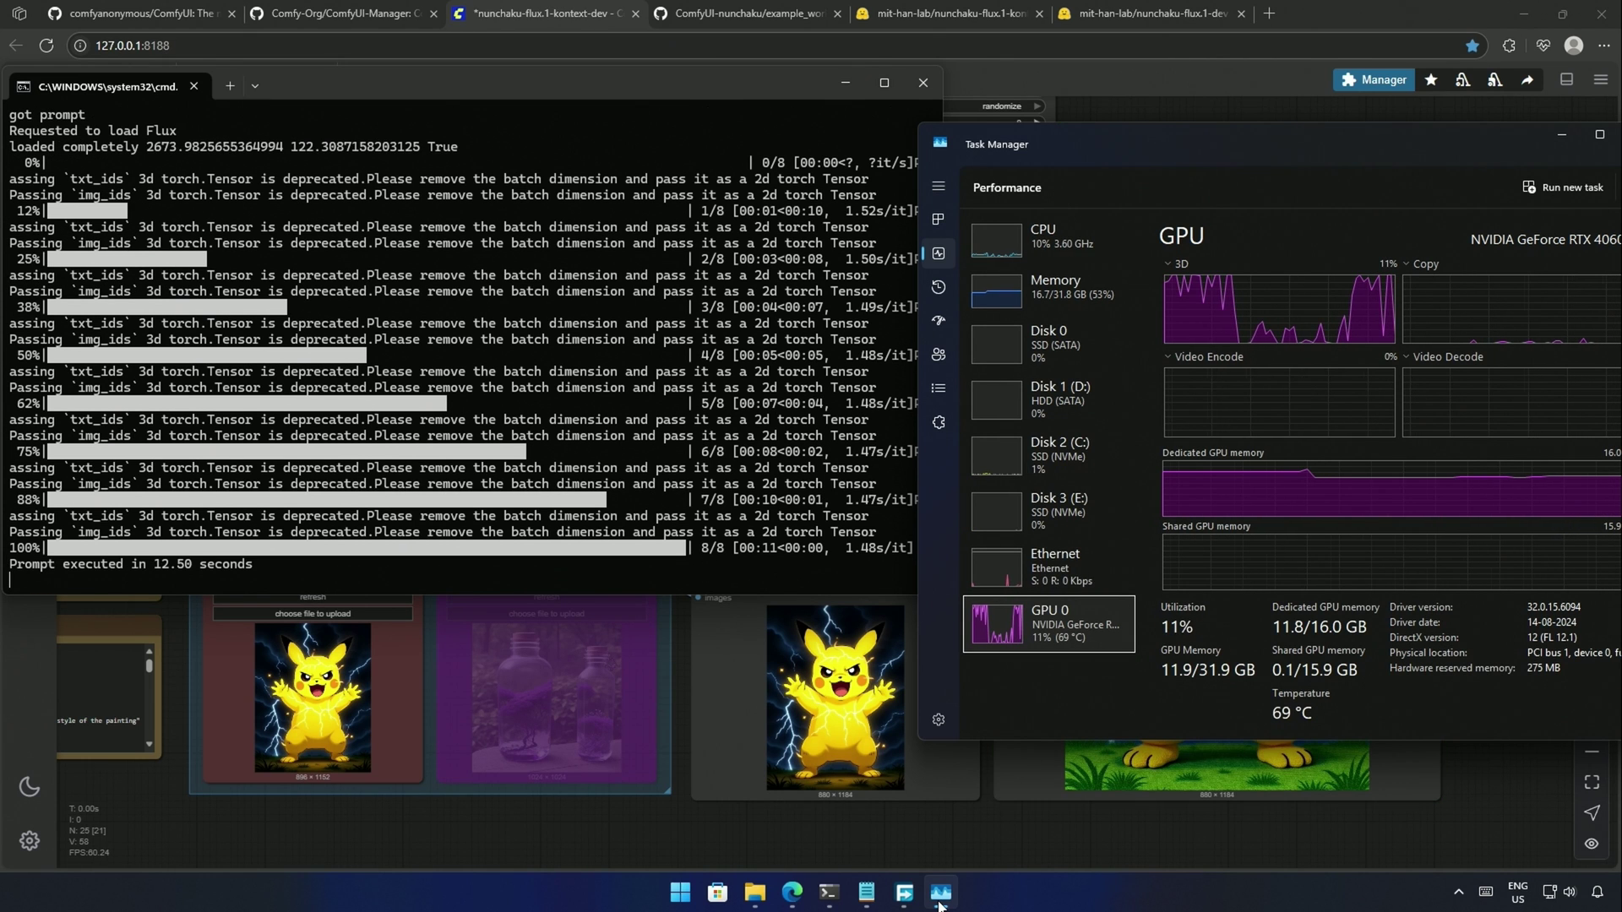
- Inspect the 8-step render of Pikachu with the hand-lettered NUNCHAKU IS AWESOME sign
click(974, 838)
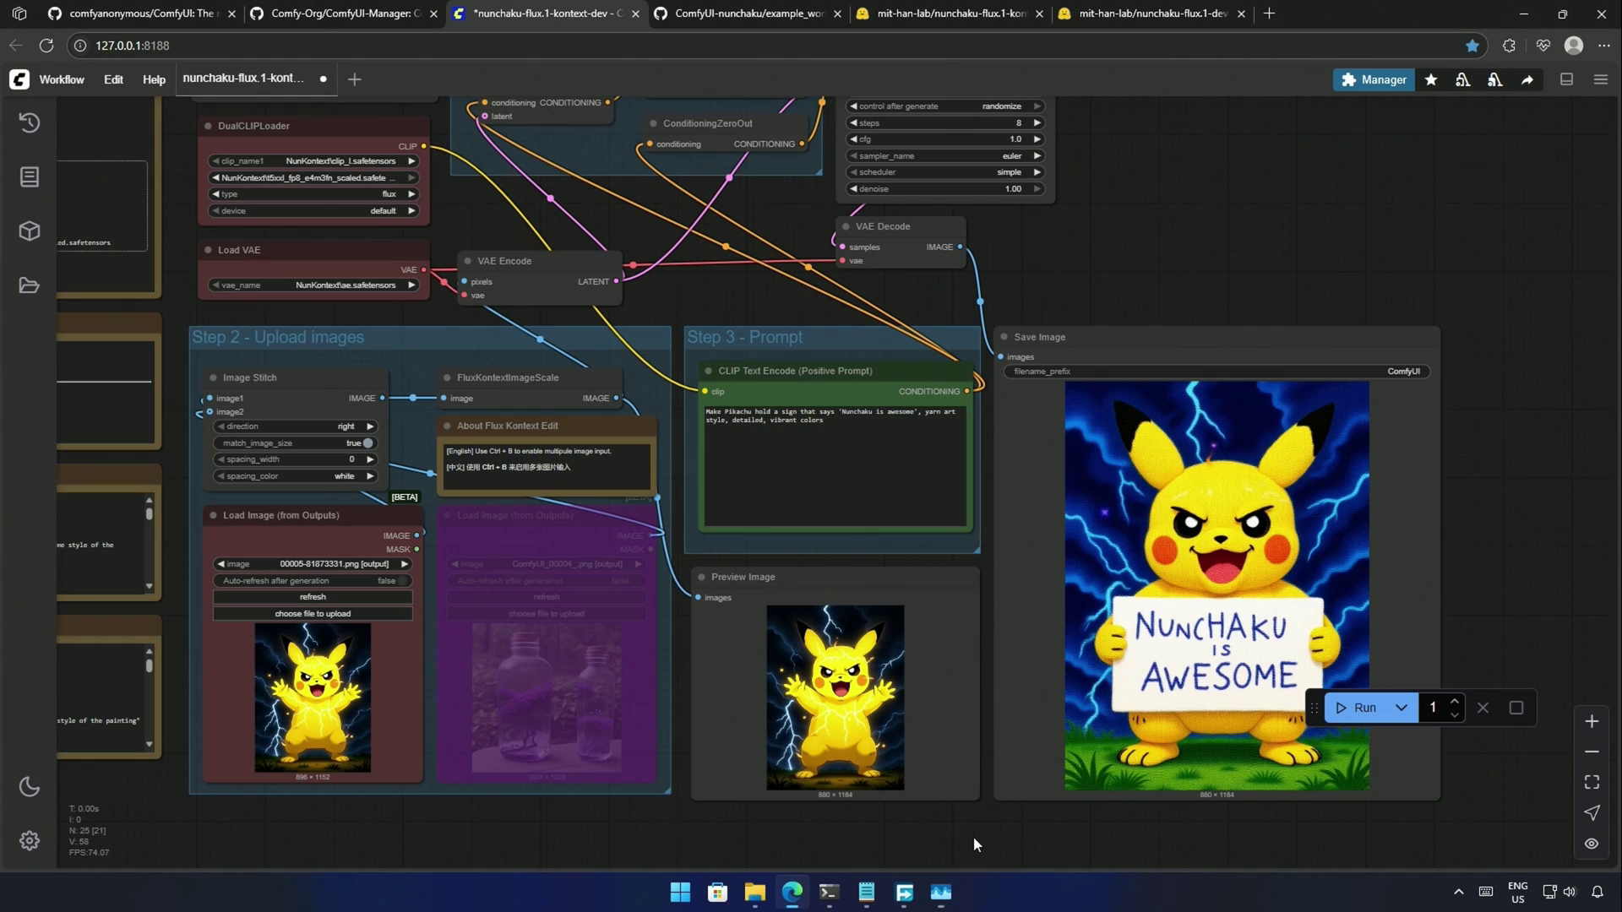
scroll(1027, 830, up, 4)
drag(1022, 828, 679, 824)
scroll(749, 827, up, 1)
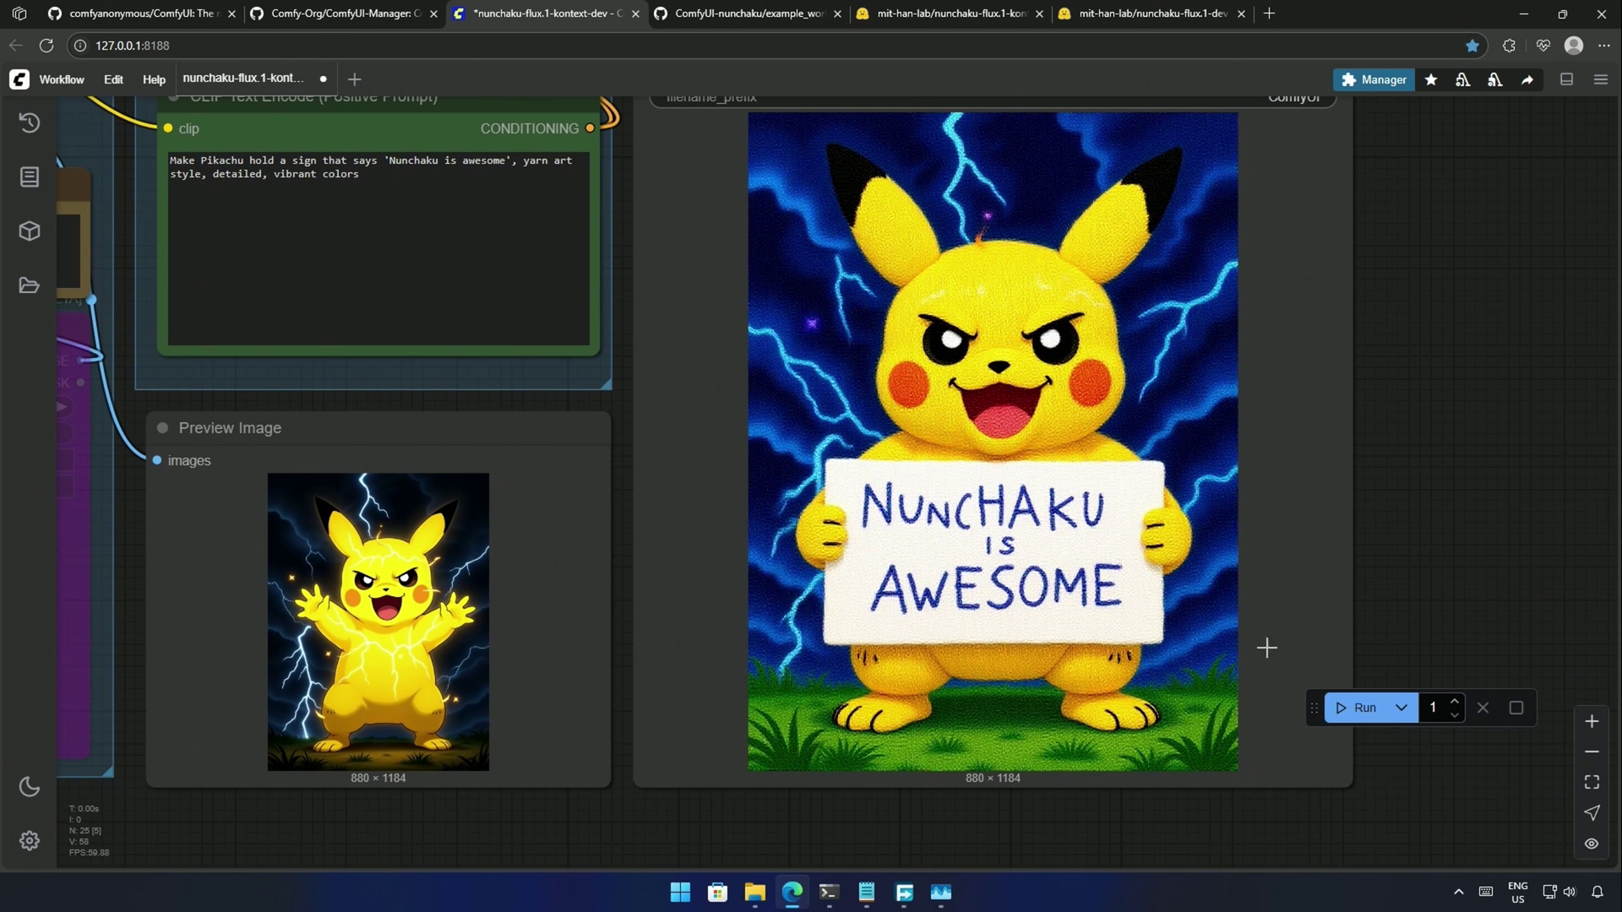
scroll(1406, 474, down, 3)
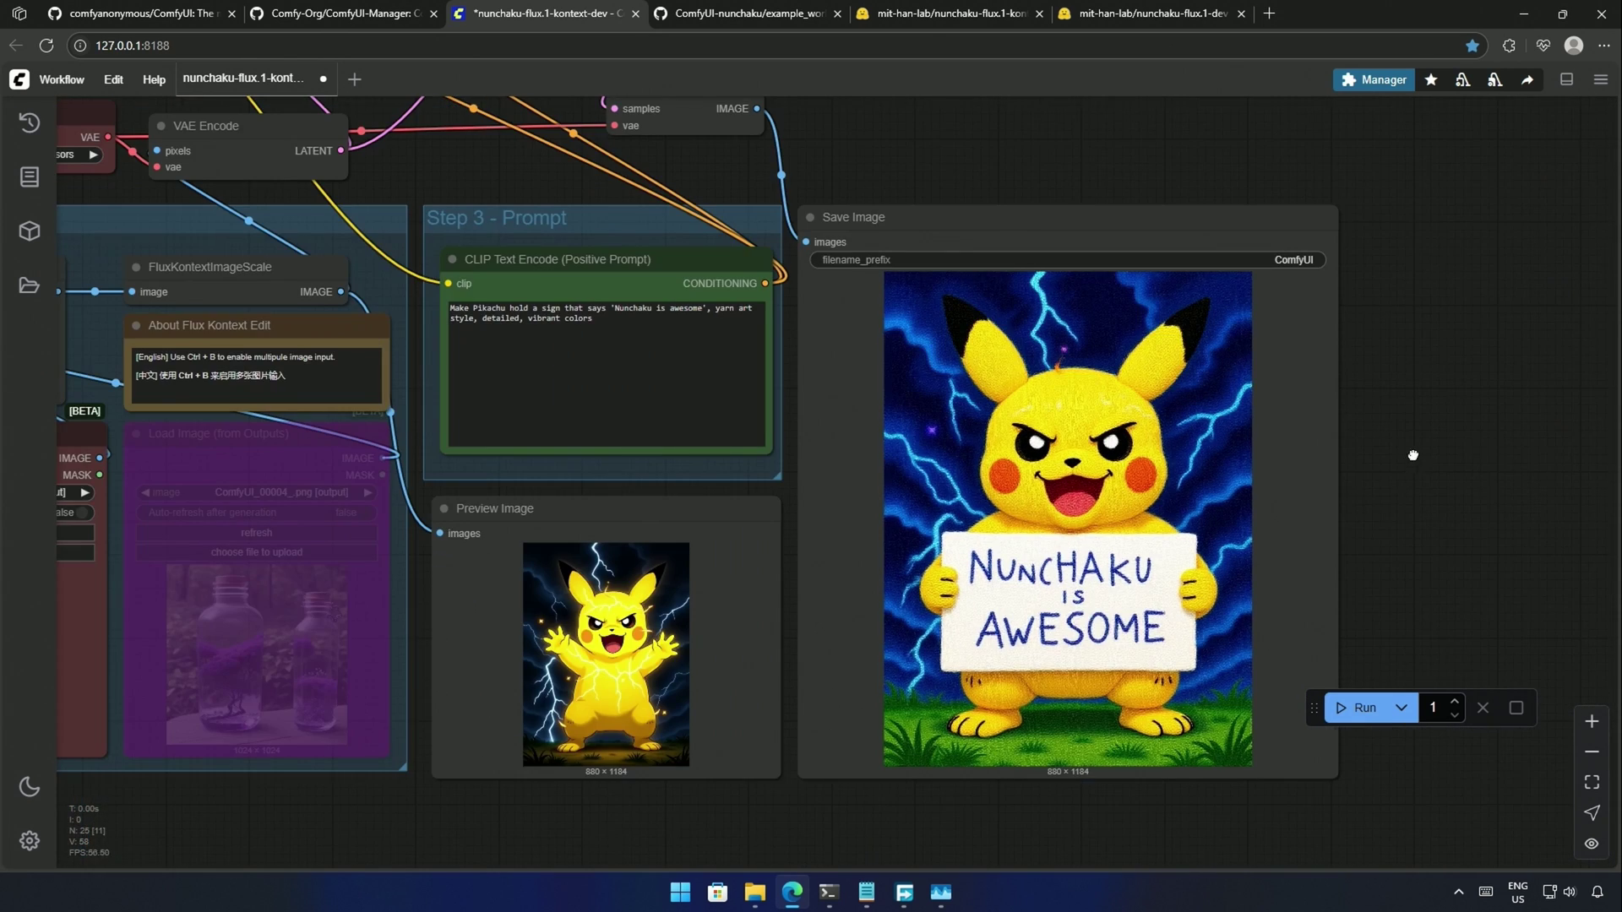
drag(1412, 456, 1282, 649)
drag(1064, 313, 965, 438)
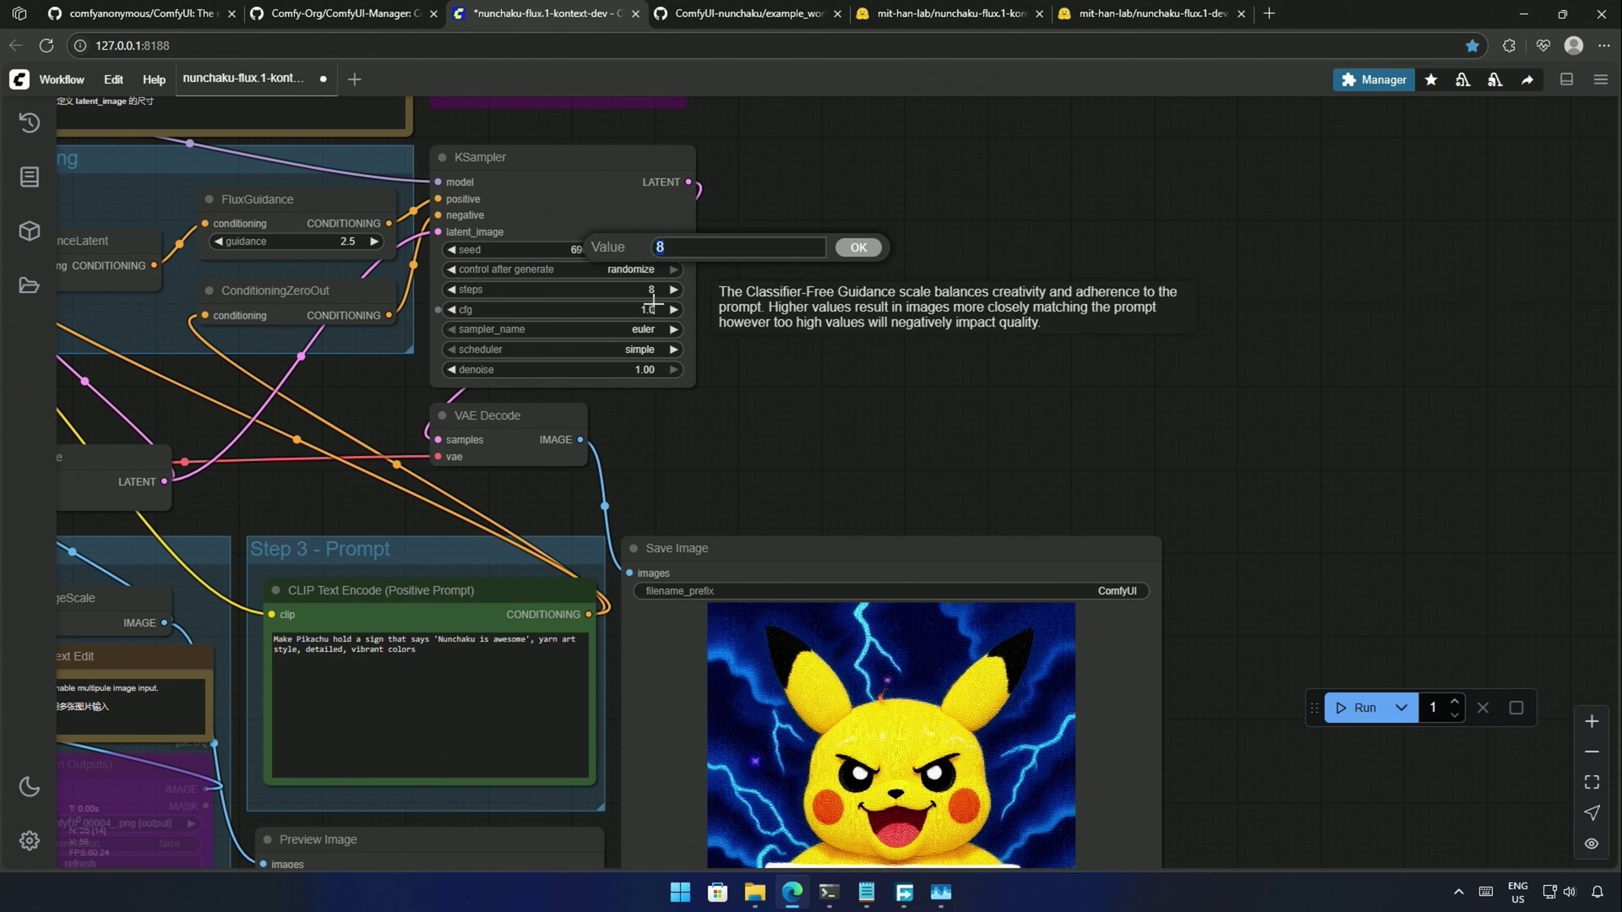
scroll(934, 382, up, 1)
drag(955, 410, 999, 240)
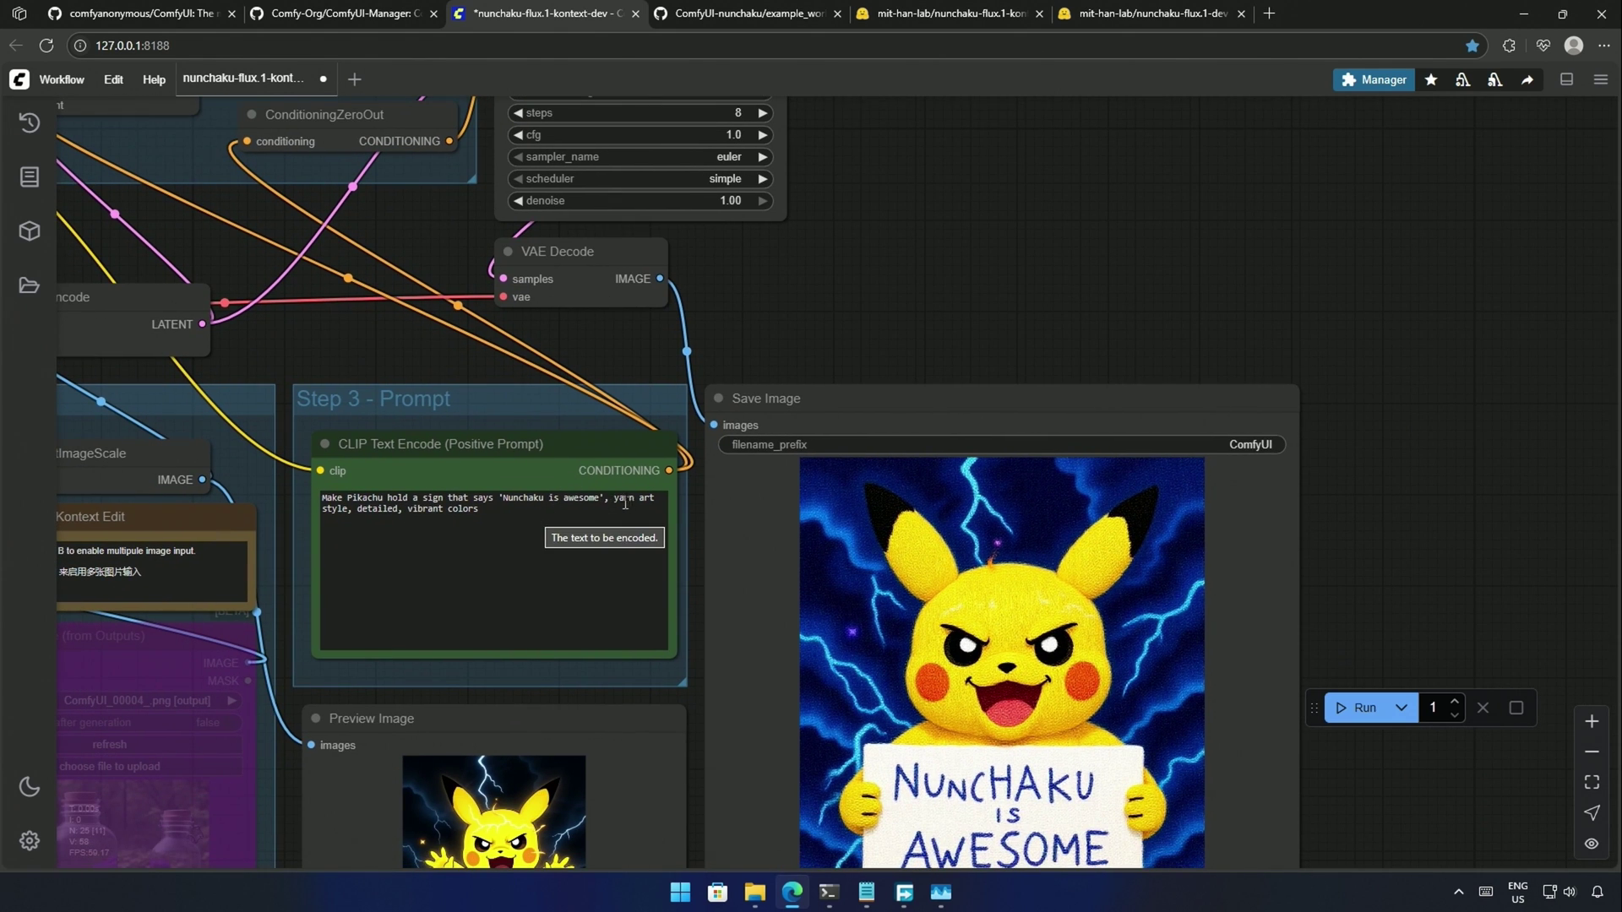
drag(1427, 602, 1439, 431)
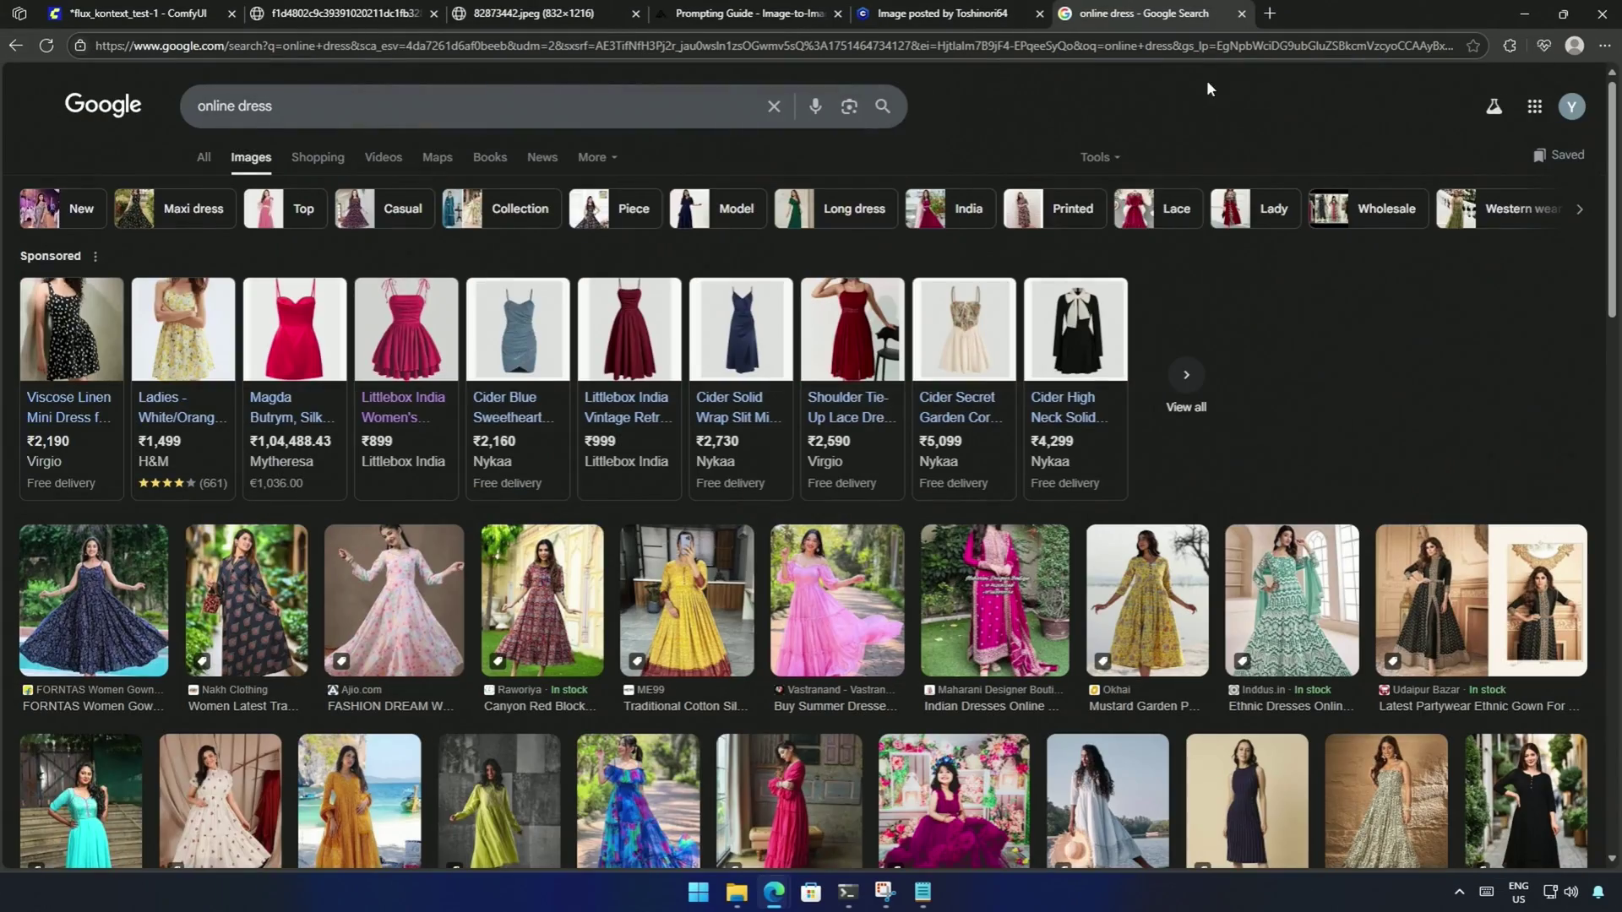
- Scroll through the Civitai image page to review the reference photo of a girl
scroll(1182, 475, down, 4)
scroll(1182, 474, up, 4)
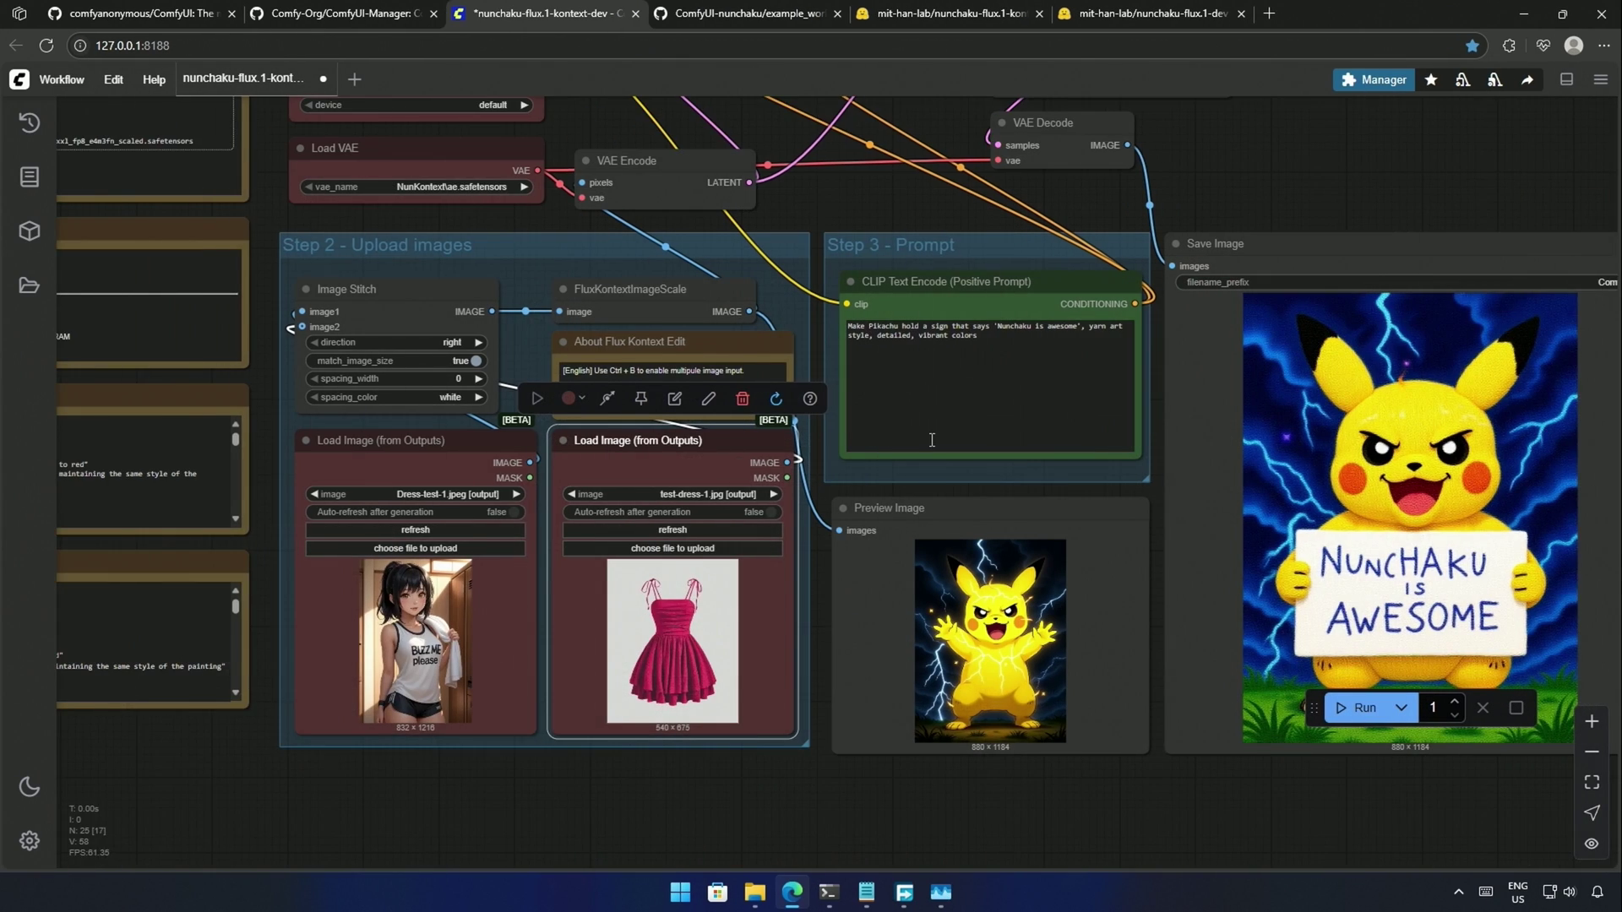
scroll(932, 440, up, 4)
click(1035, 335)
key(ctrl+a)
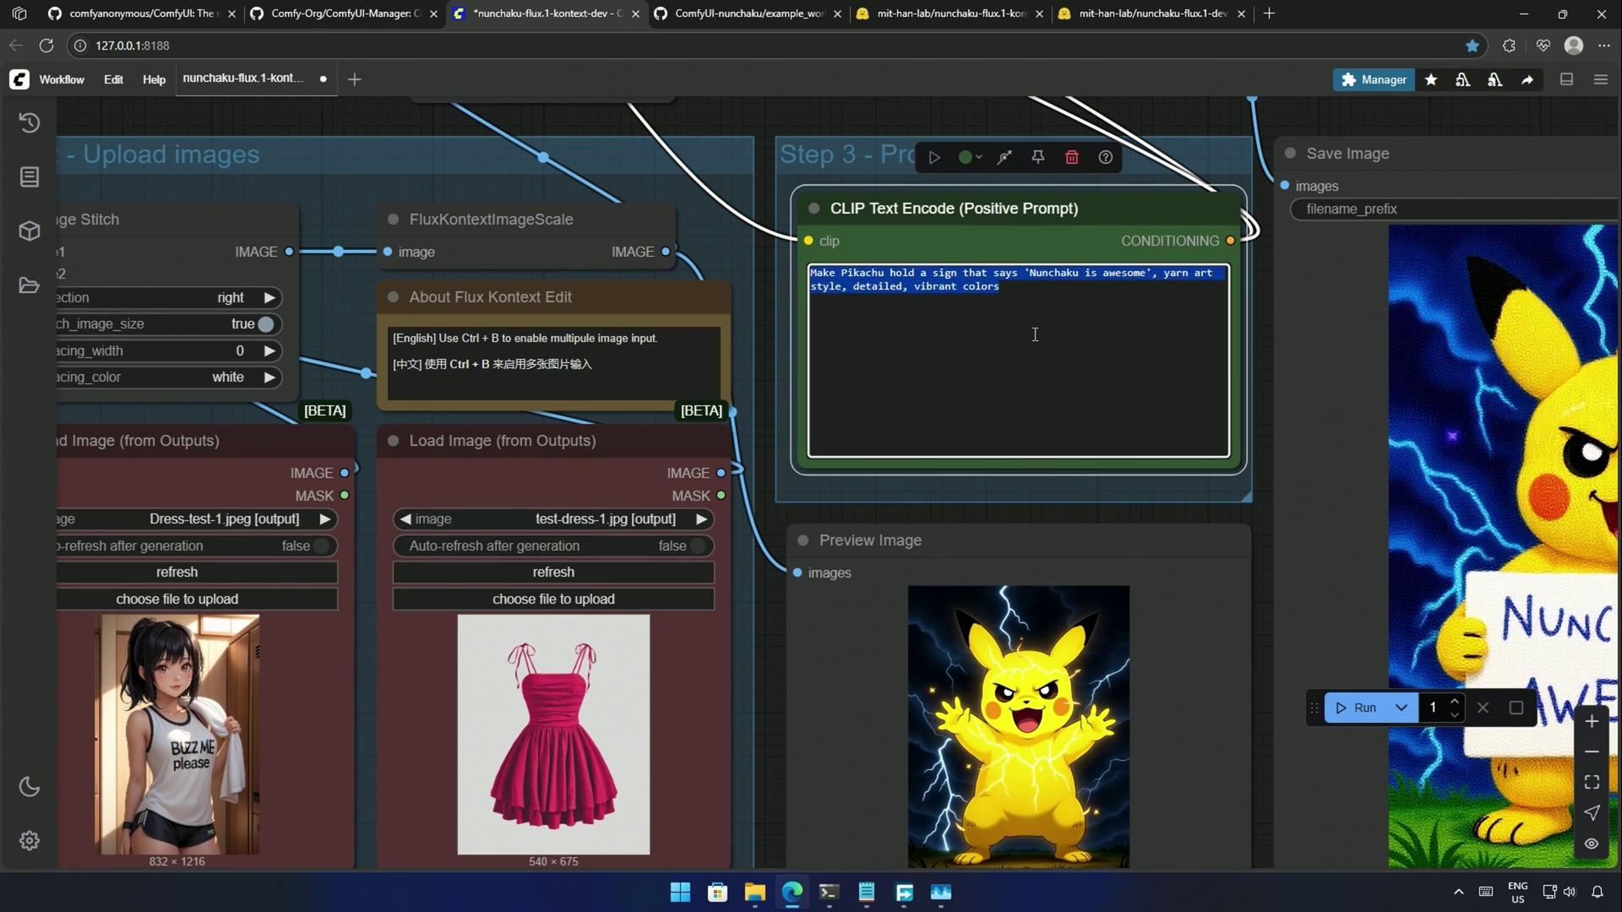
text(I girl is wearing a pink dress, tied know on shoulders)
text( posing for a photo)
scroll(1035, 335, up, 2)
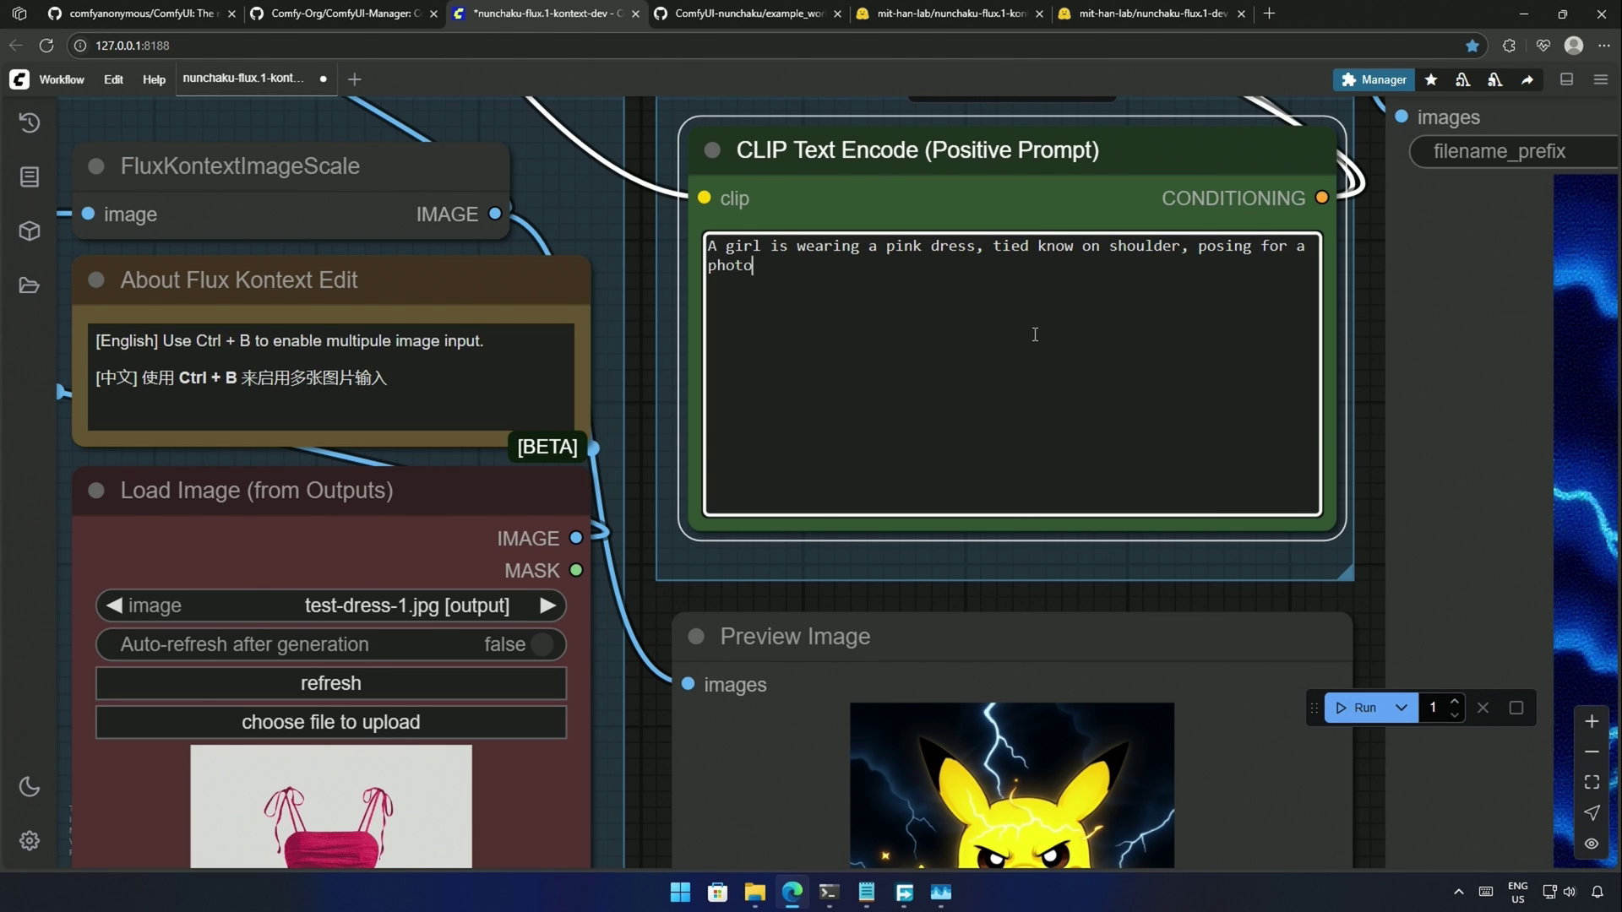
scroll(1035, 334, down, 4)
click(1339, 709)
mouse_move(944, 897)
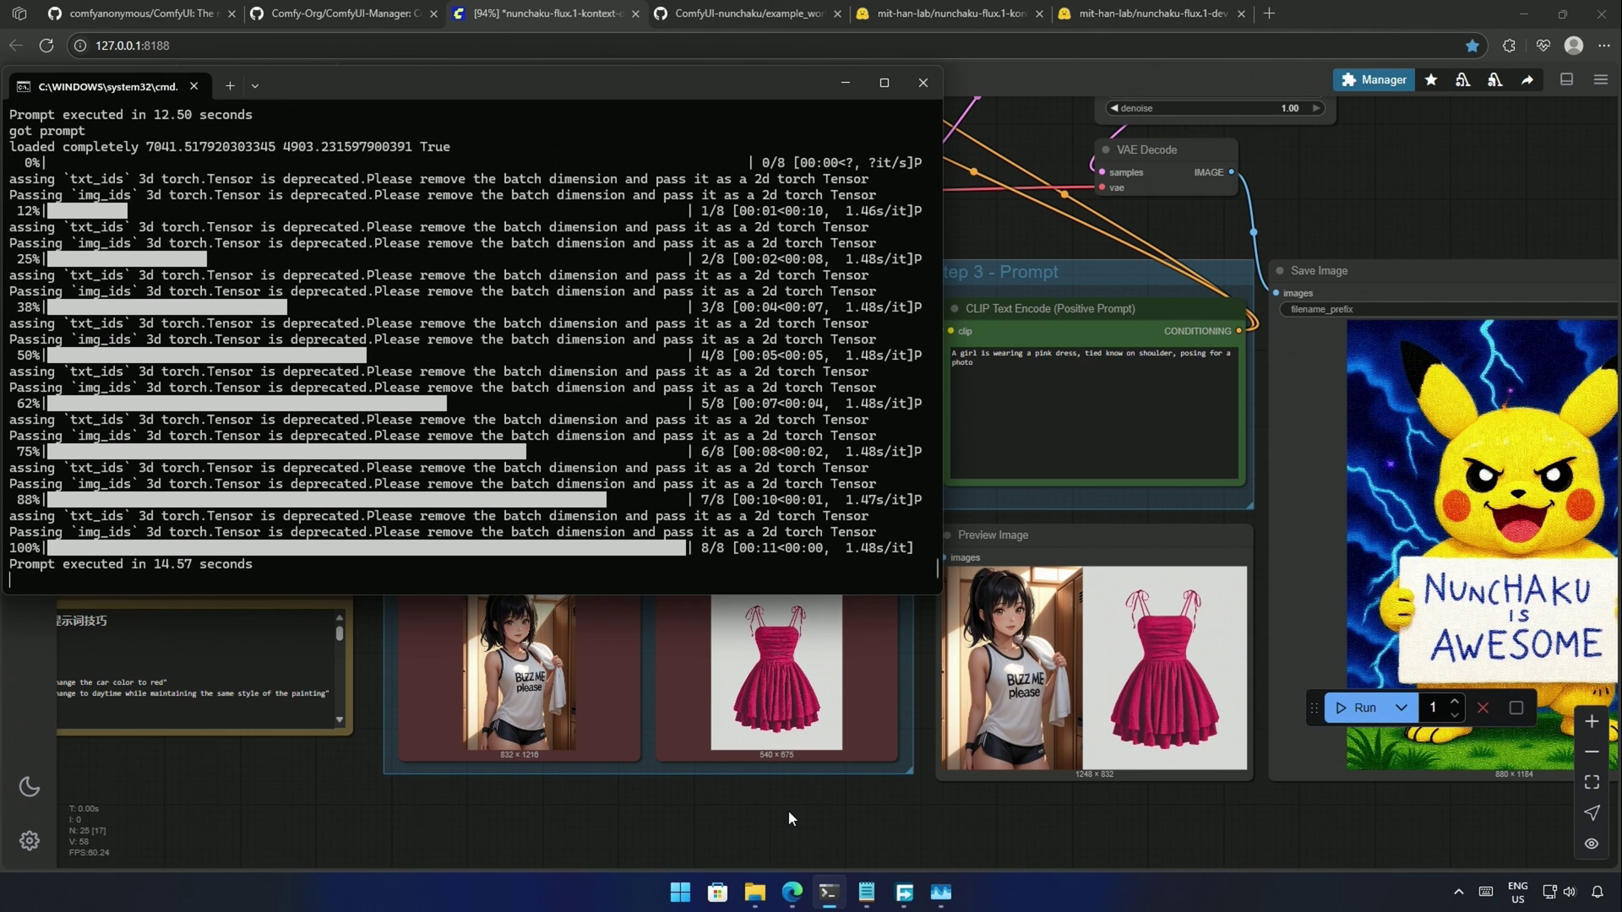
click(1031, 814)
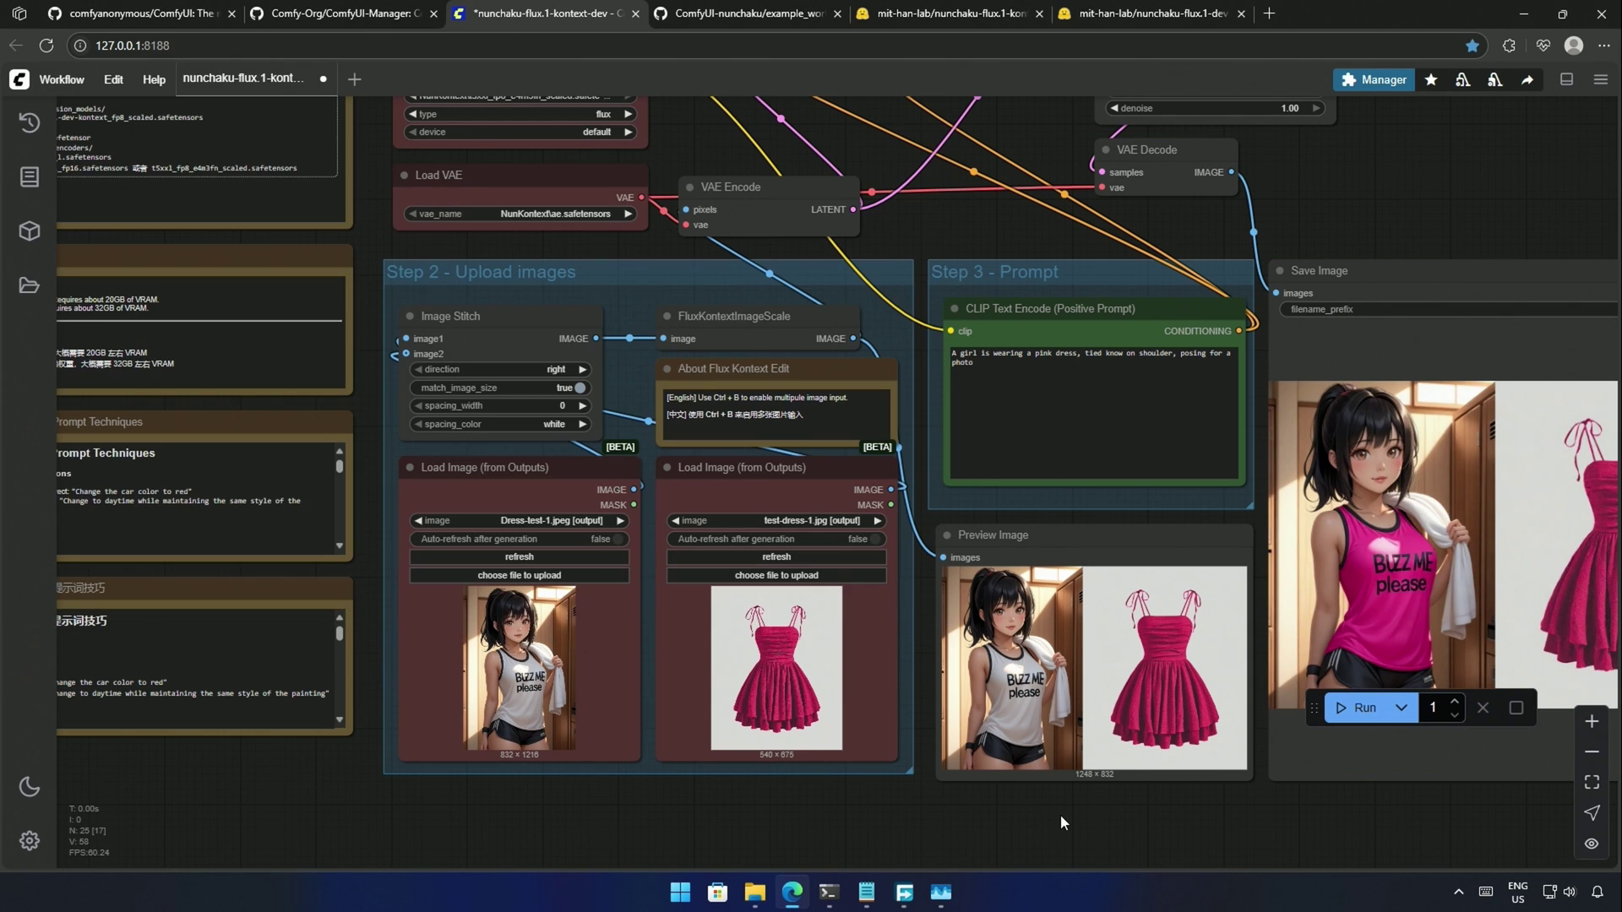
drag(1061, 815, 912, 804)
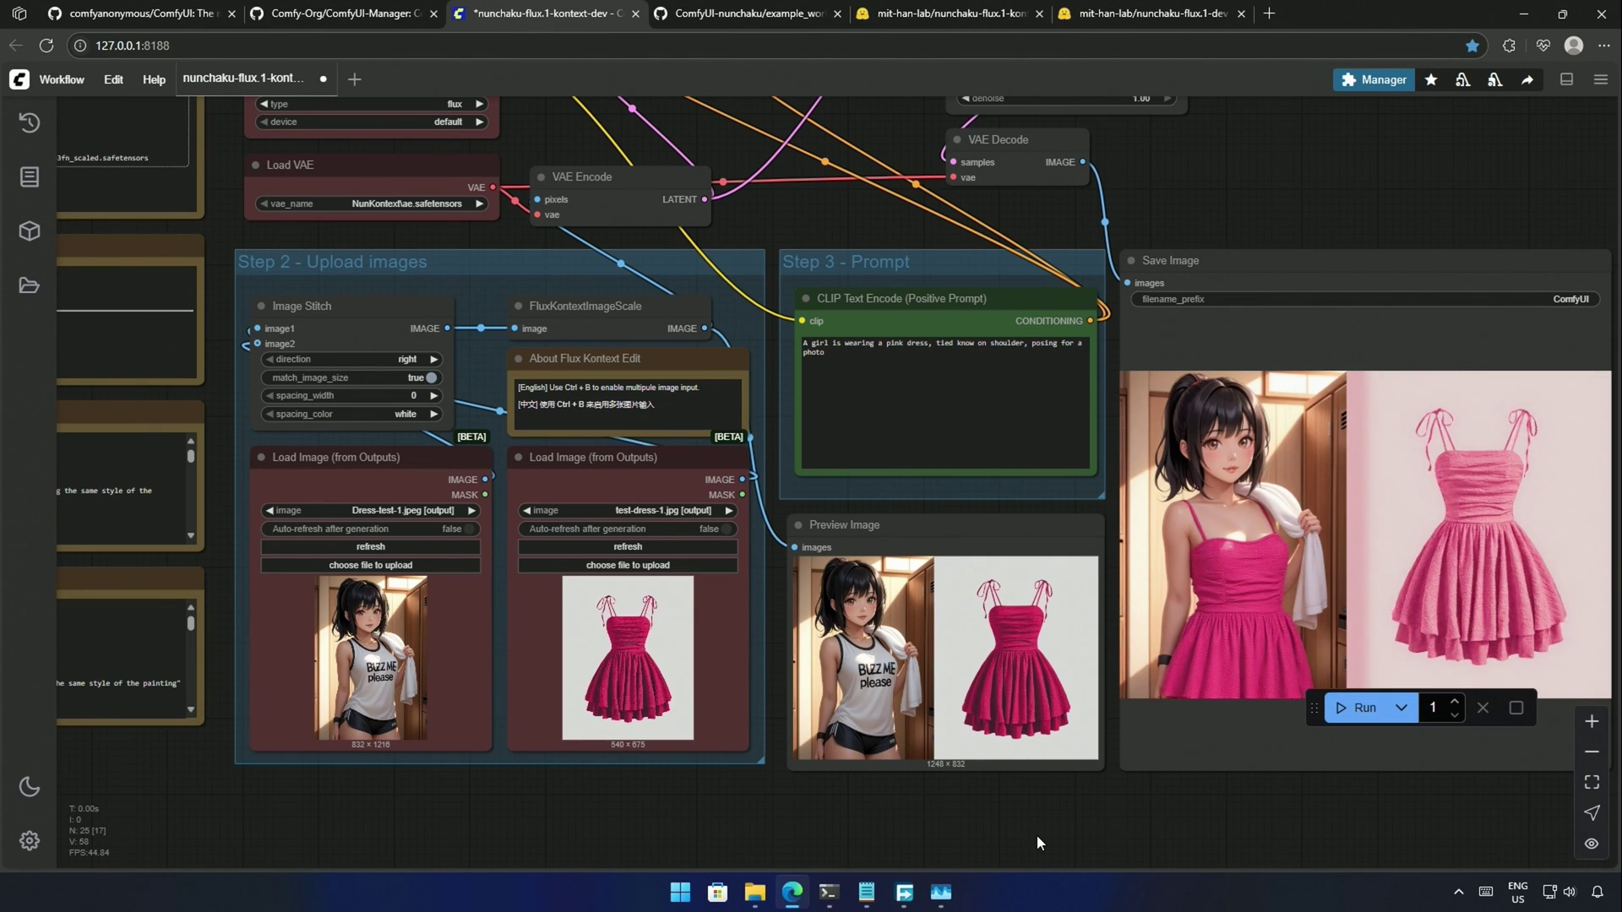
scroll(1037, 834, up, 3)
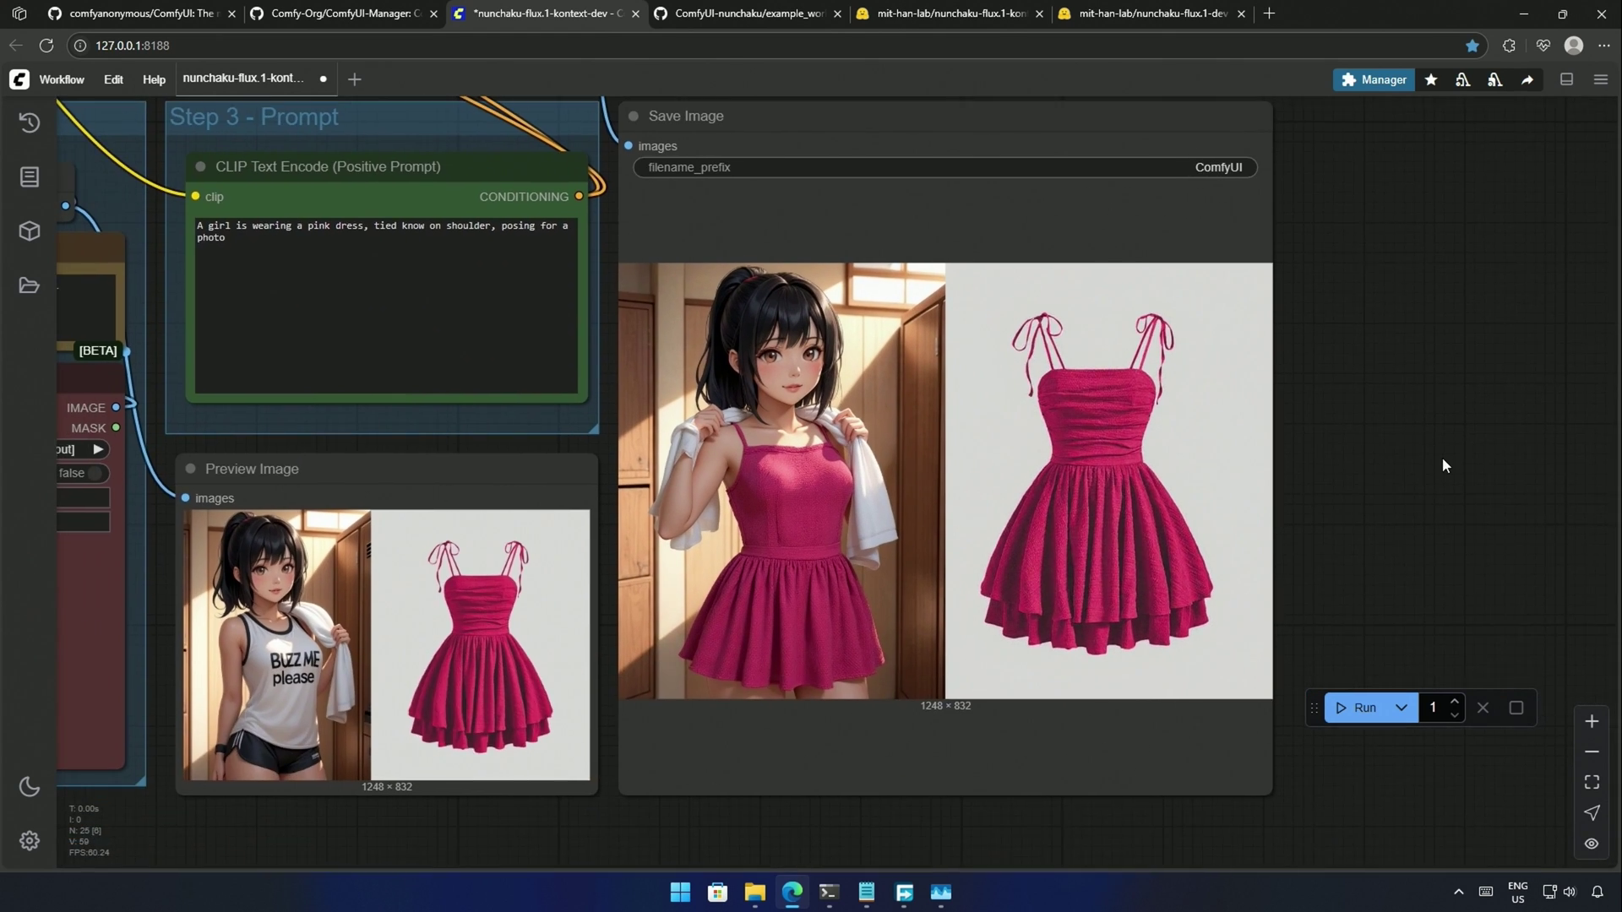
scroll(1443, 463, up, 3)
drag(1431, 503, 1570, 462)
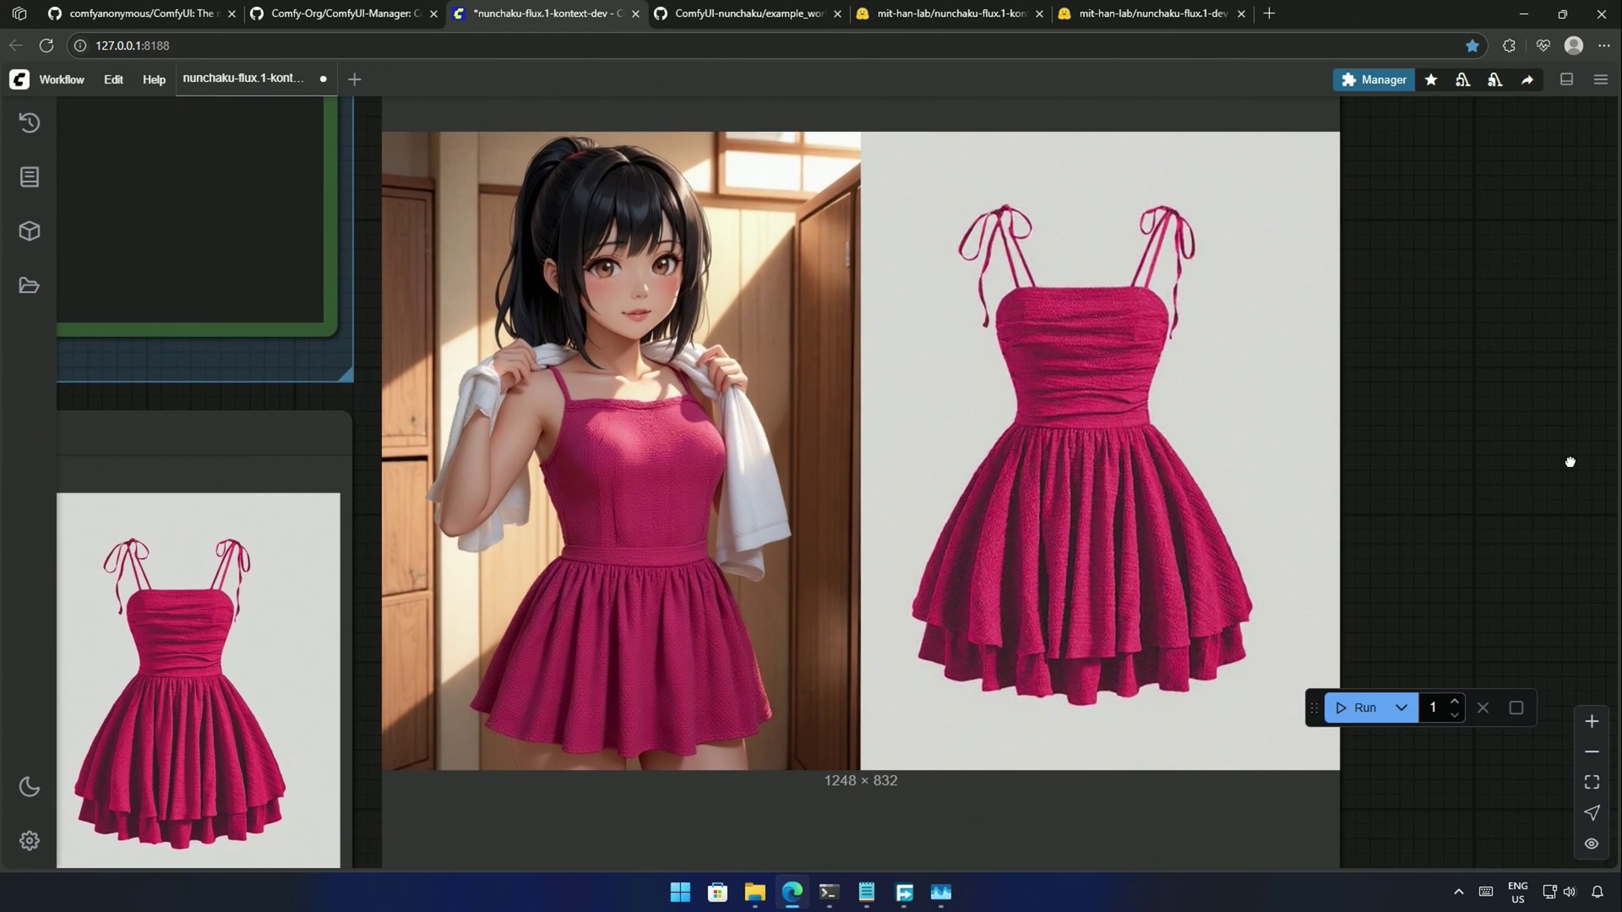
scroll(1524, 433, down, 5)
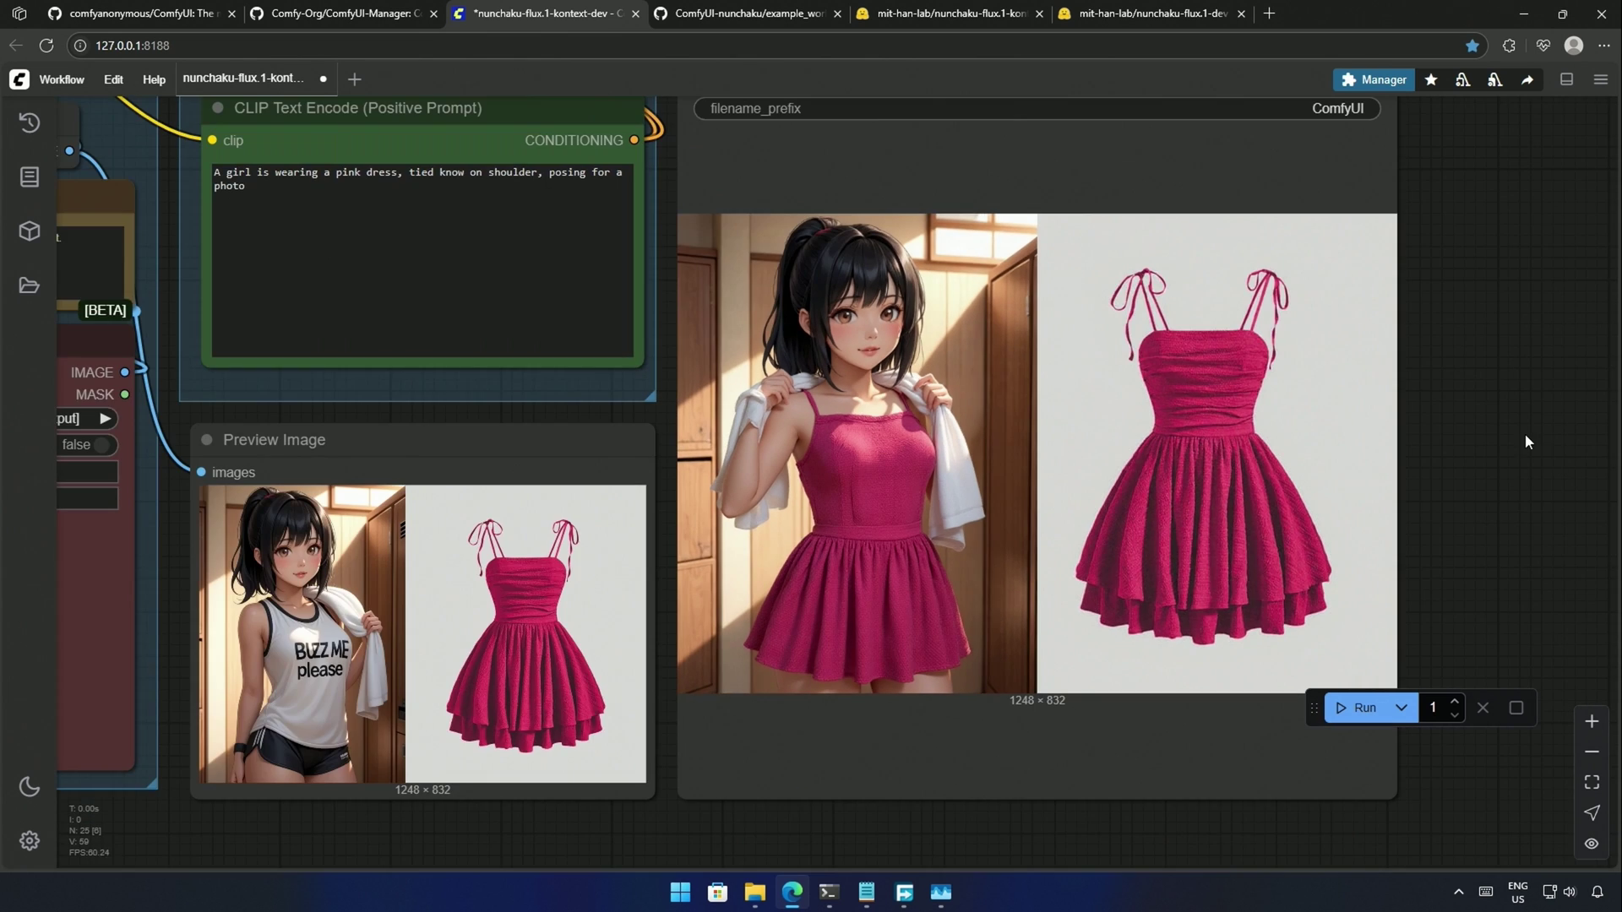
scroll(1443, 611, up, 2)
scroll(1447, 601, down, 5)
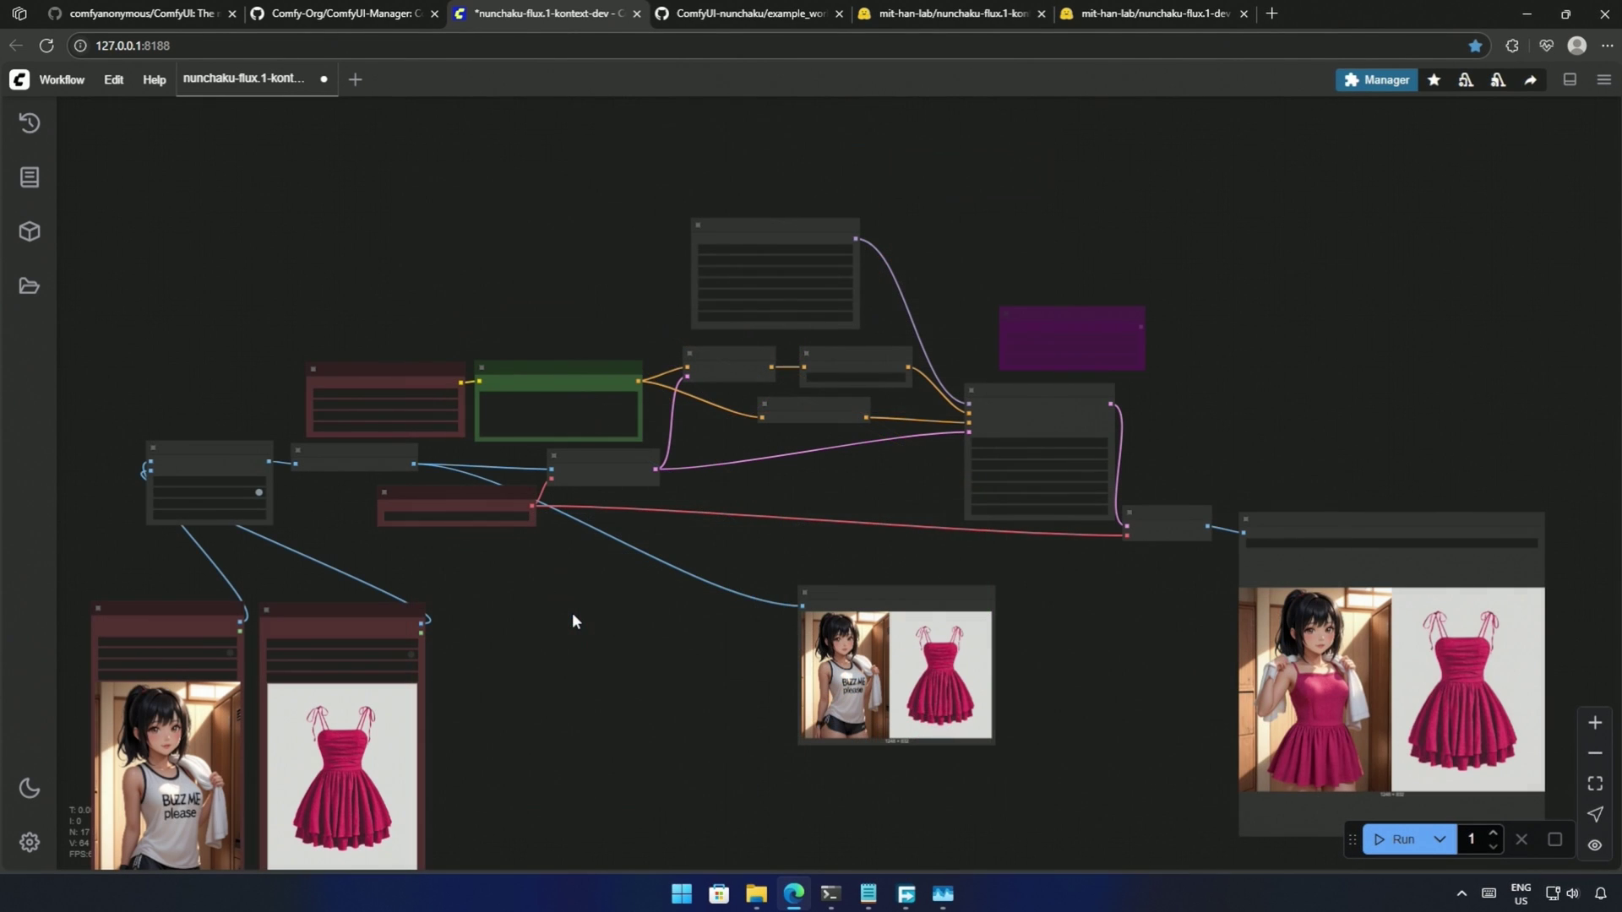
drag(554, 650, 733, 615)
scroll(687, 561, up, 4)
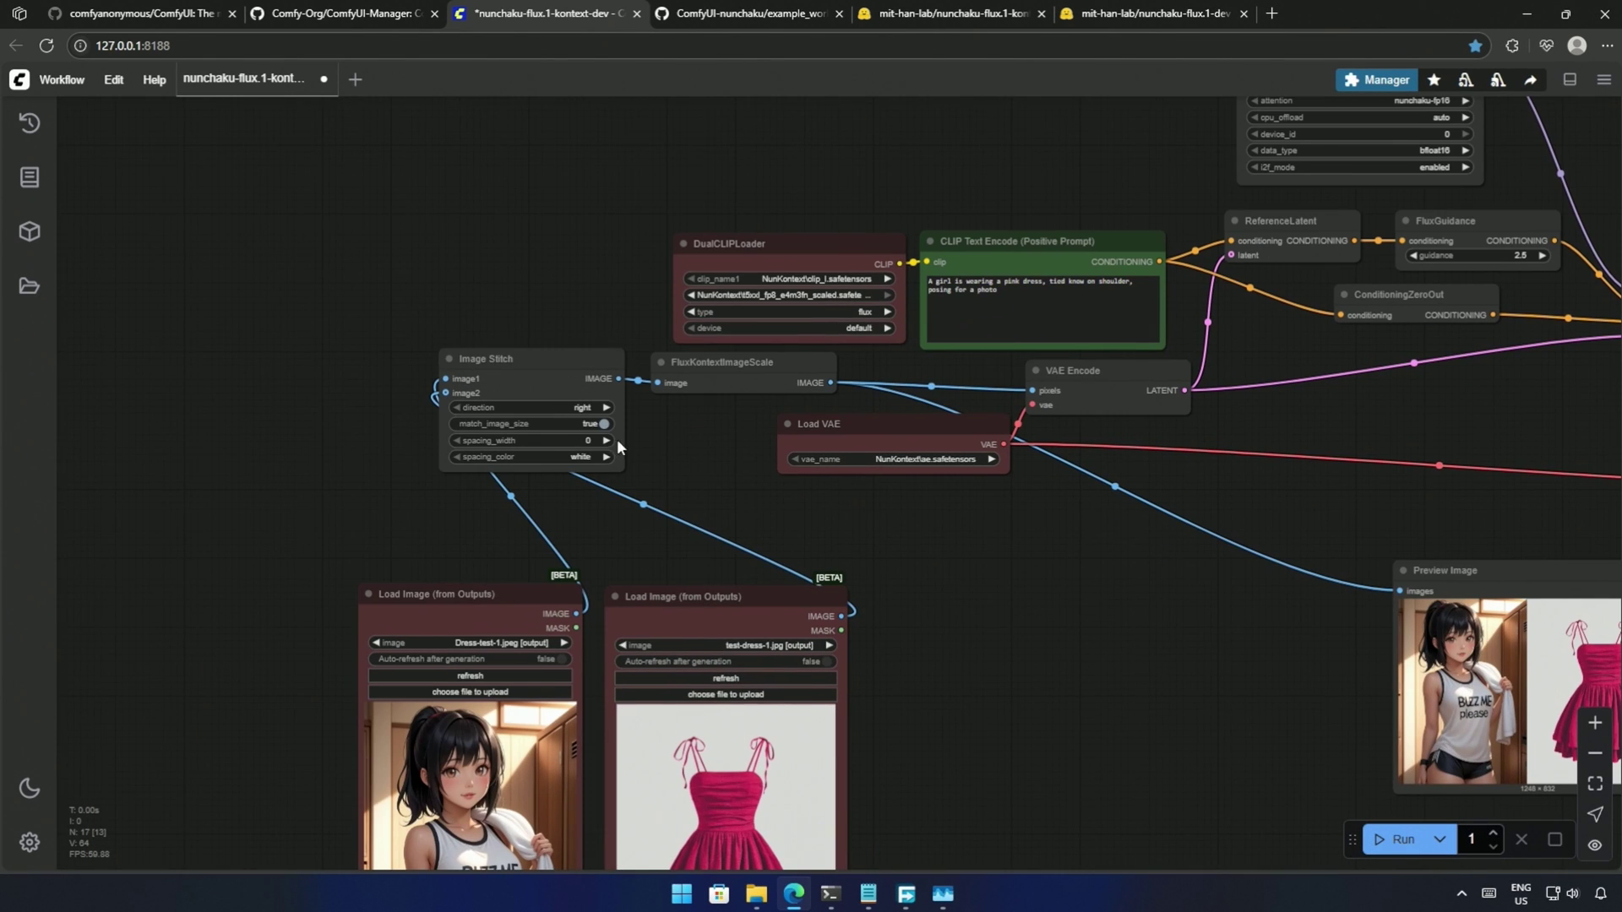
click(536, 363)
click(747, 369)
drag(1014, 542, 521, 700)
click(591, 541)
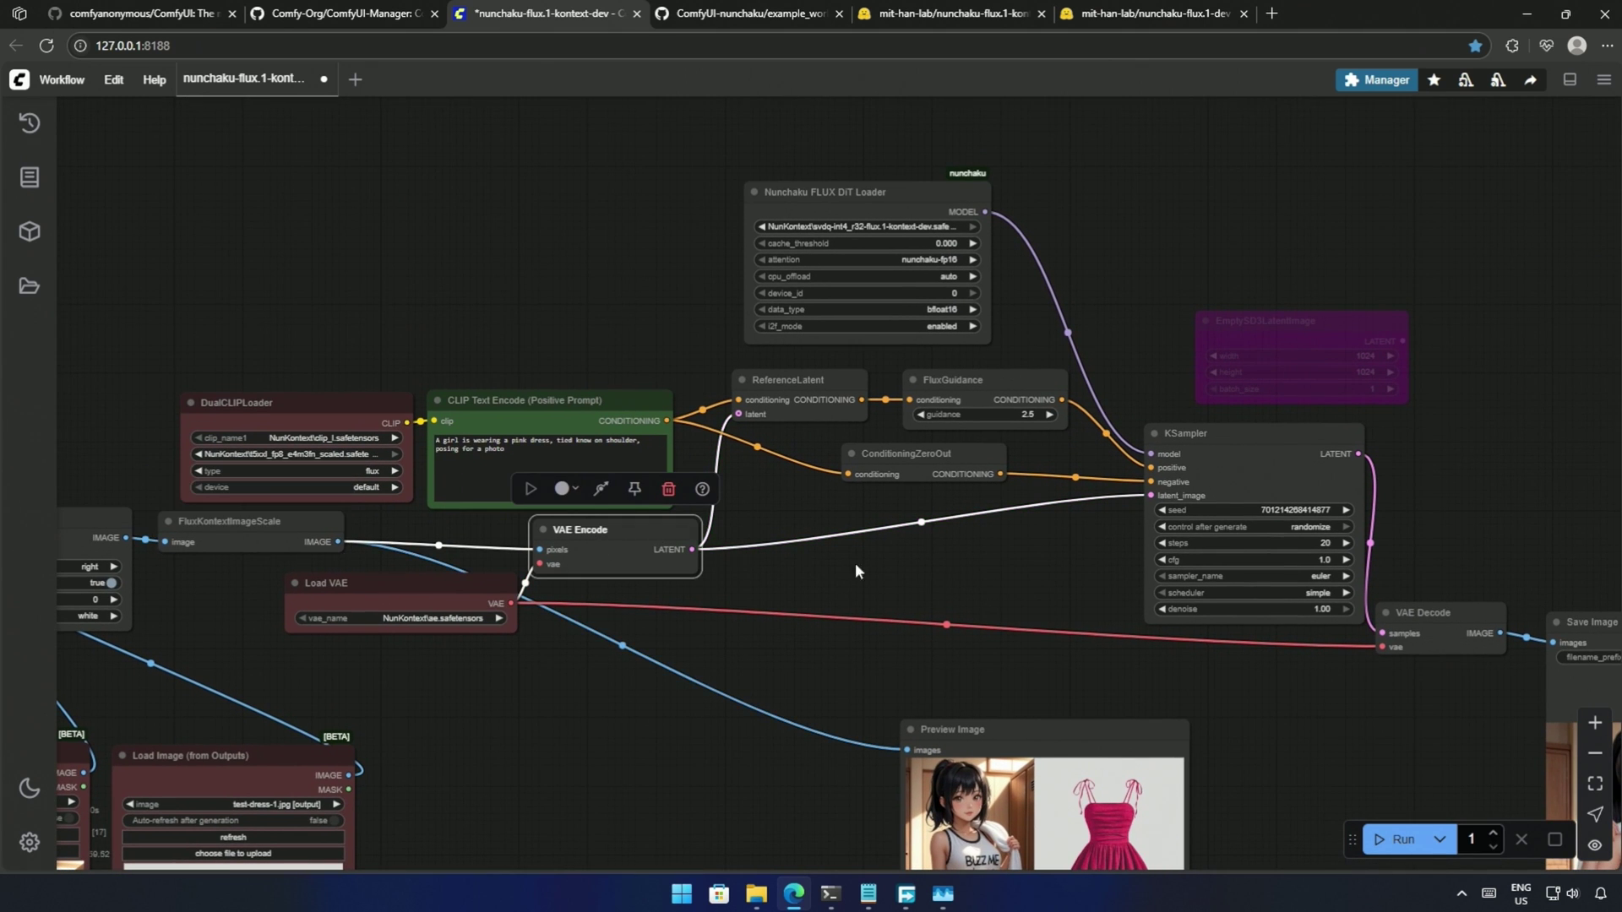
drag(941, 557, 879, 621)
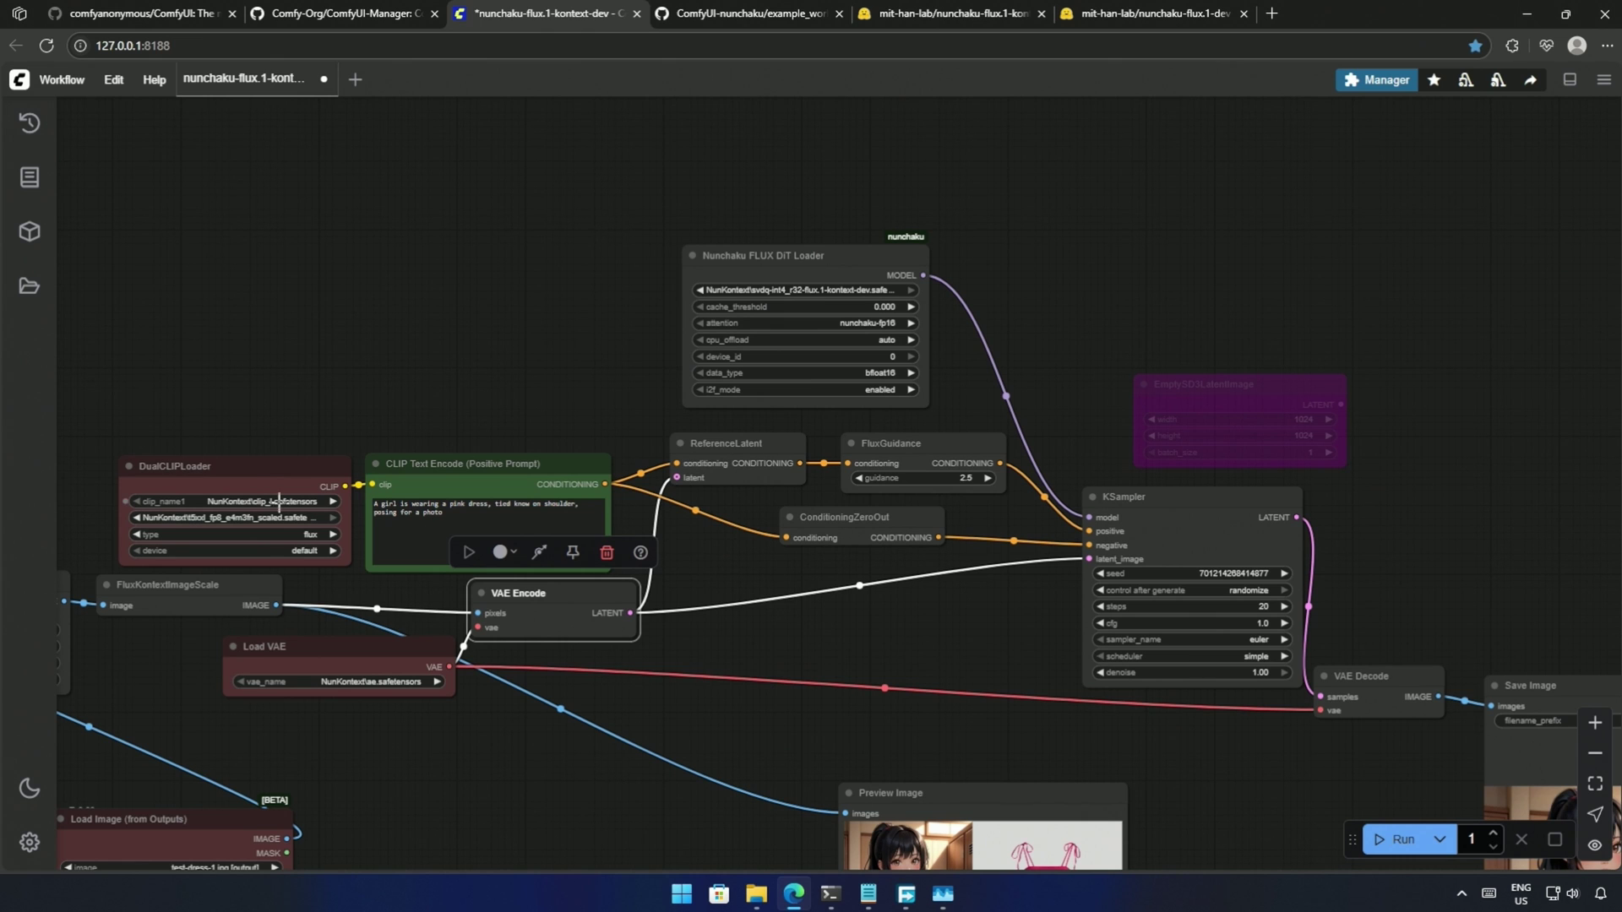
click(240, 478)
click(436, 485)
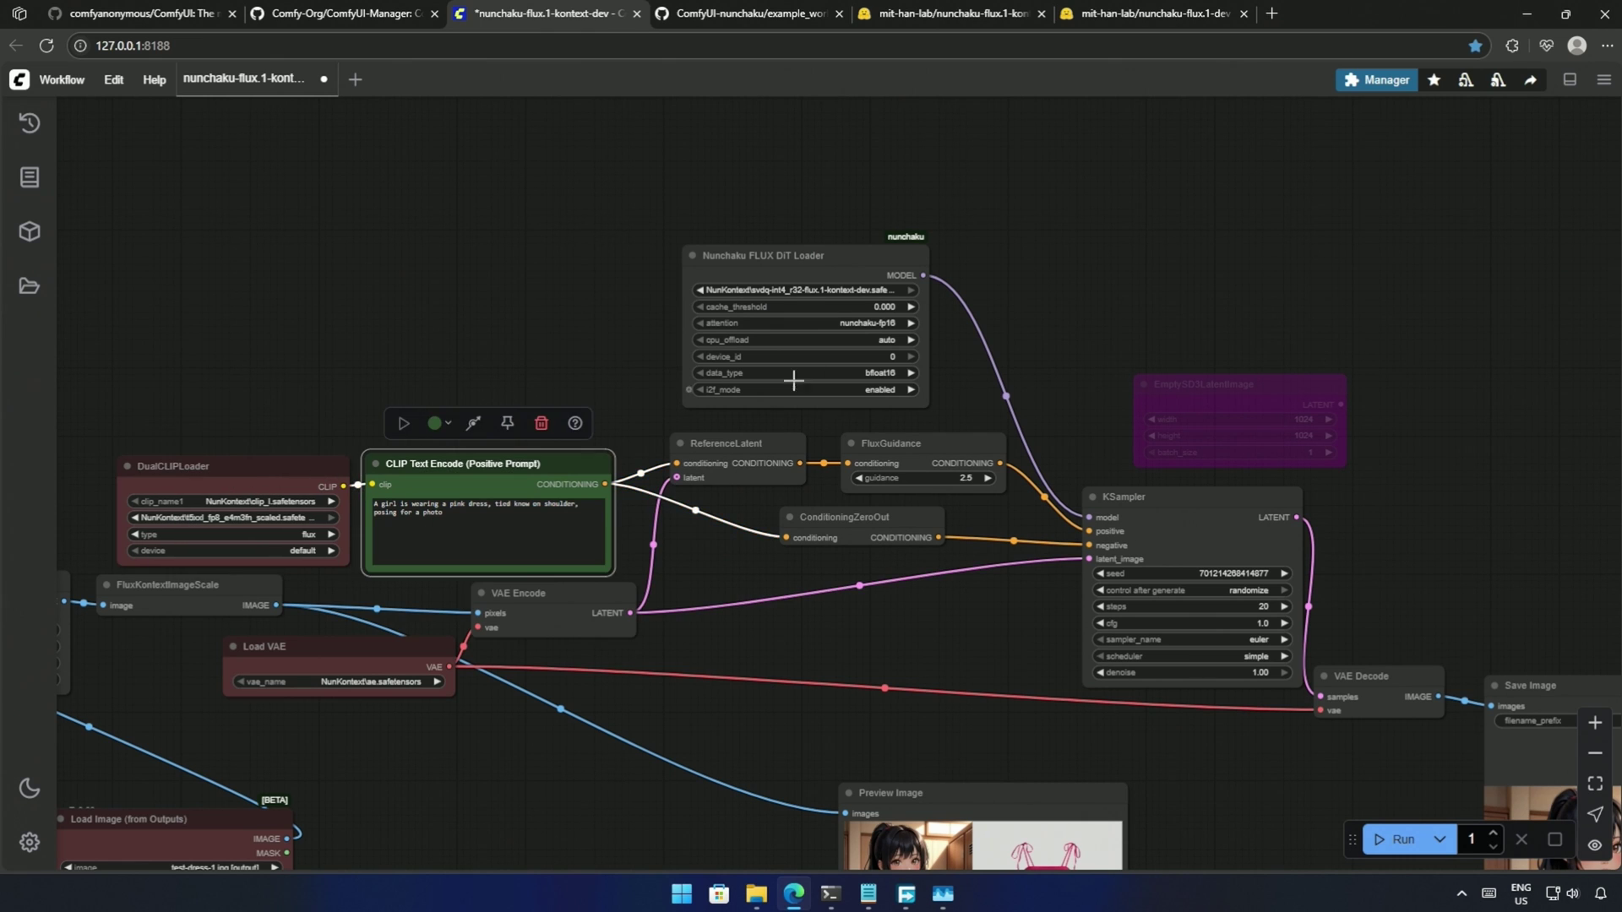
click(843, 271)
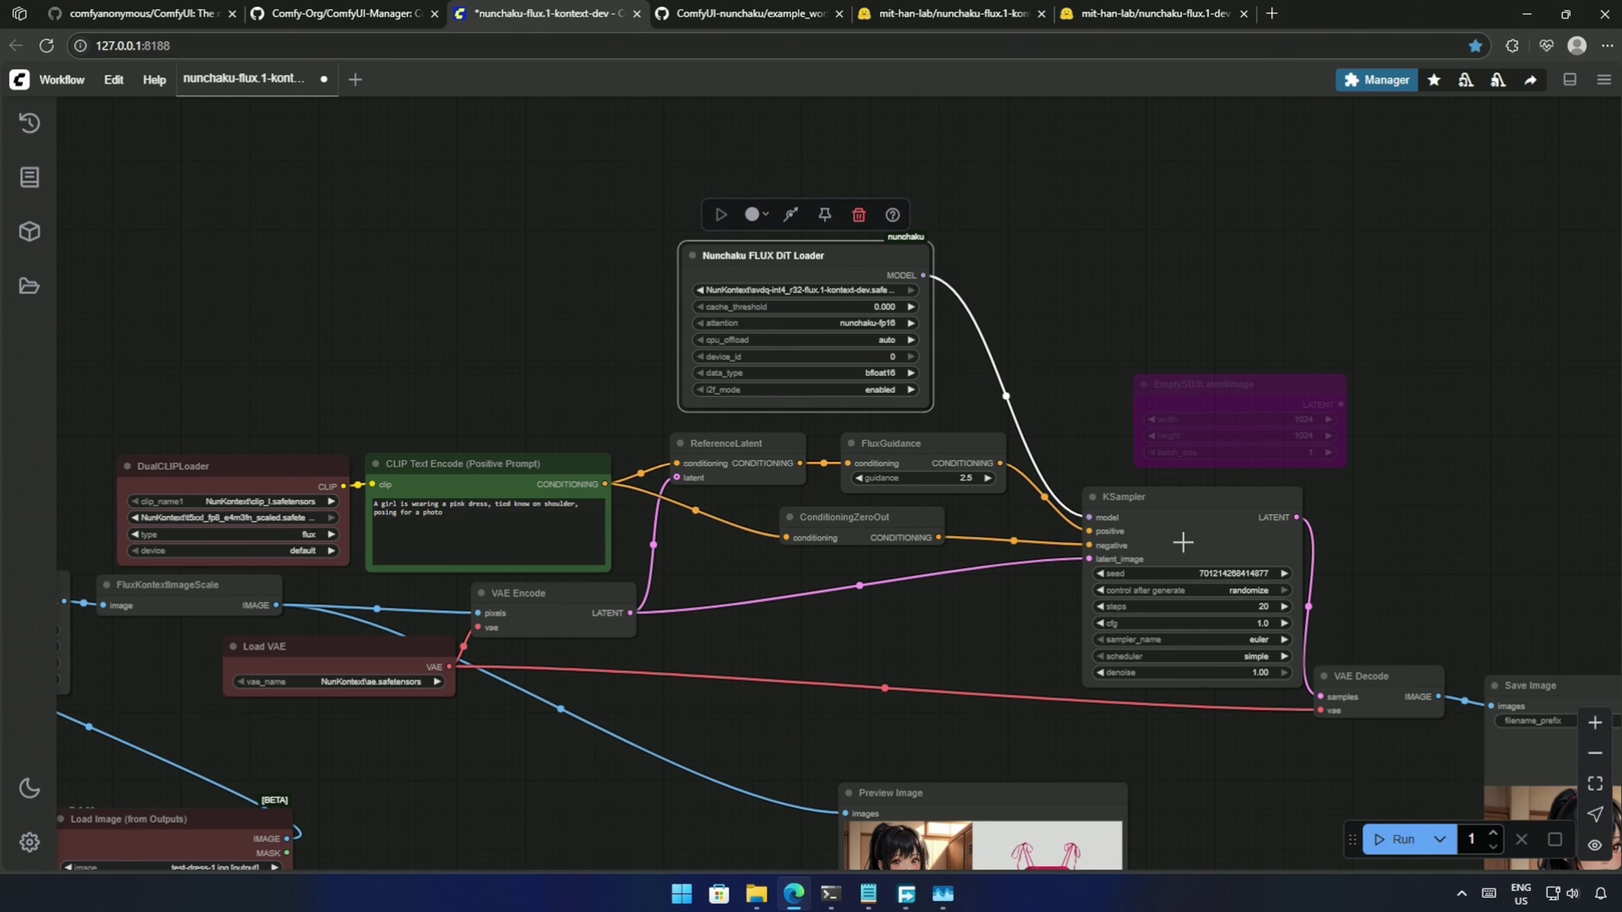
drag(1041, 631, 1250, 398)
scroll(1250, 398, up, 1)
click(763, 377)
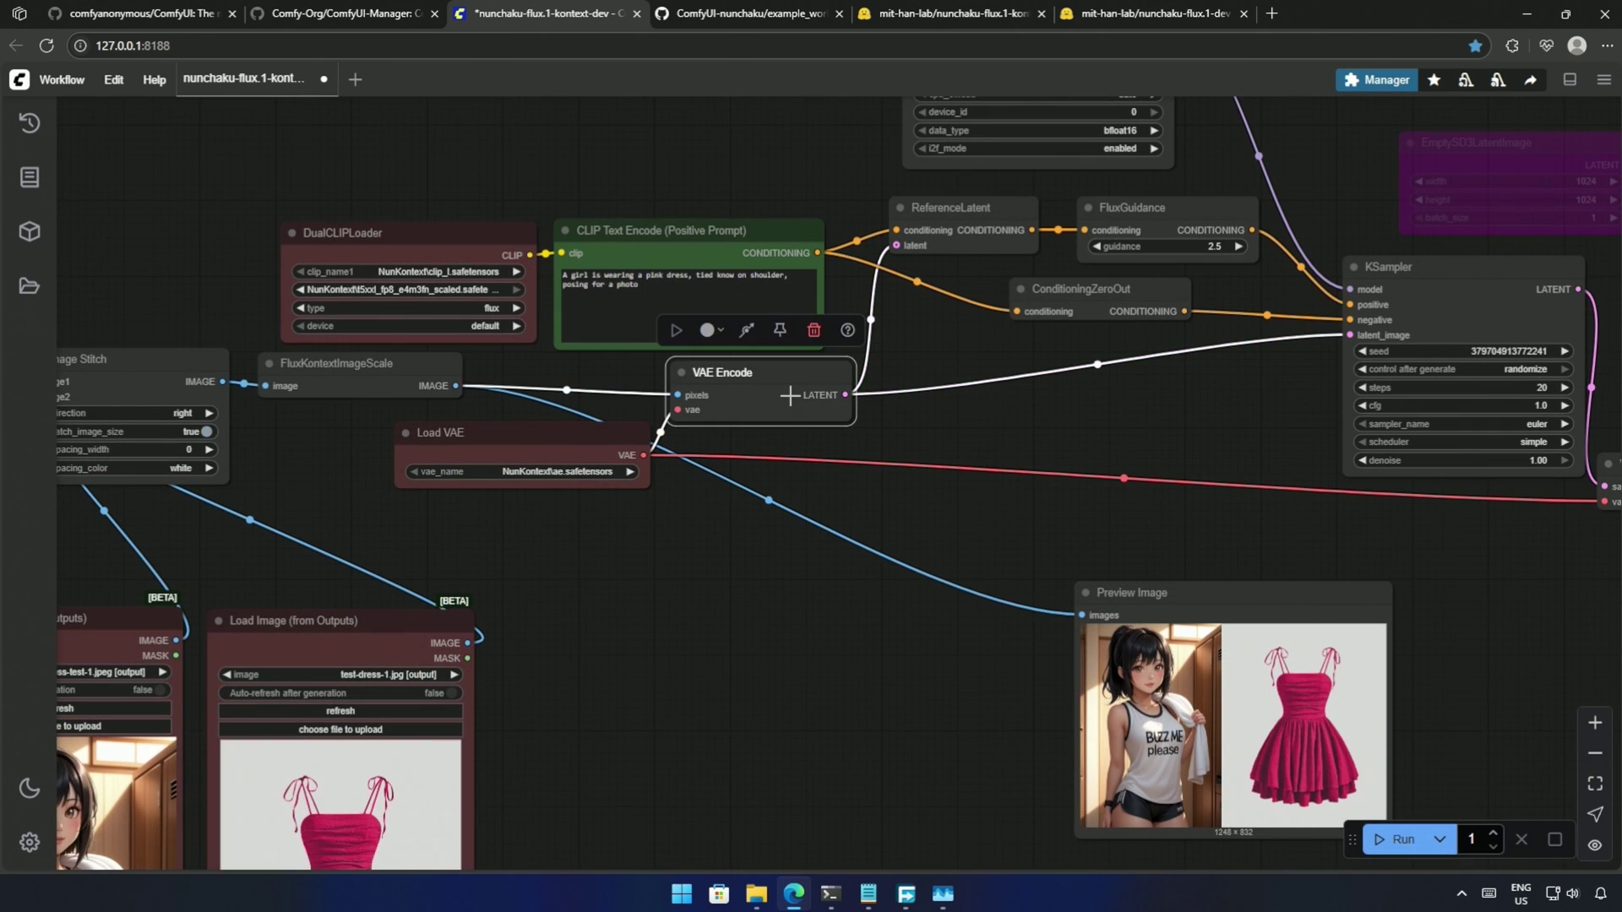
click(964, 212)
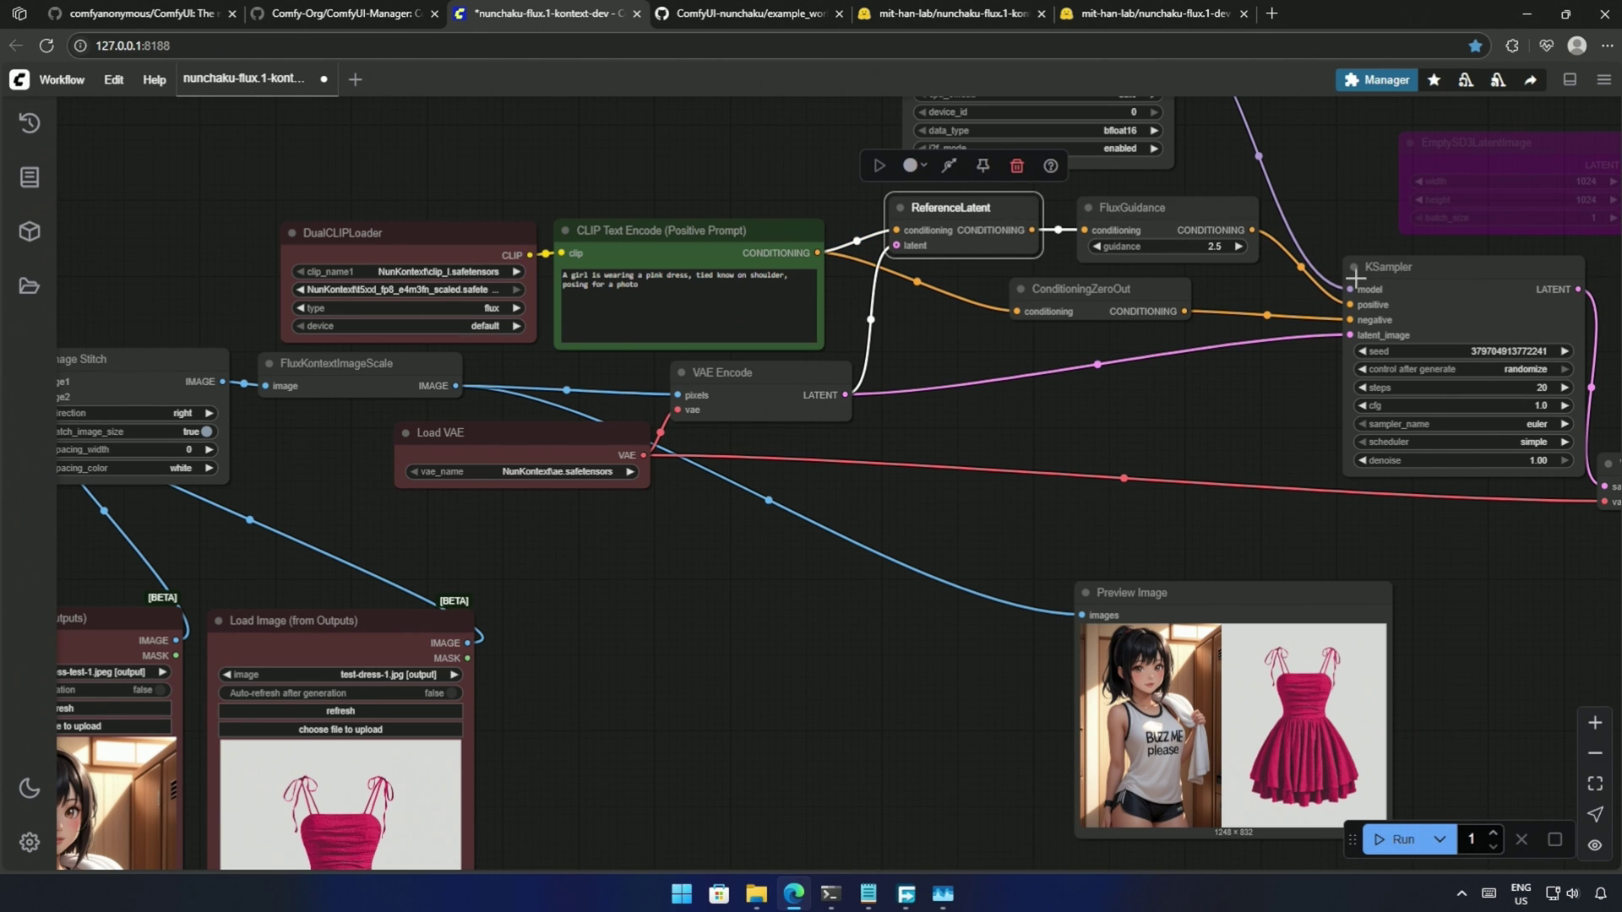
drag(1088, 435, 1074, 403)
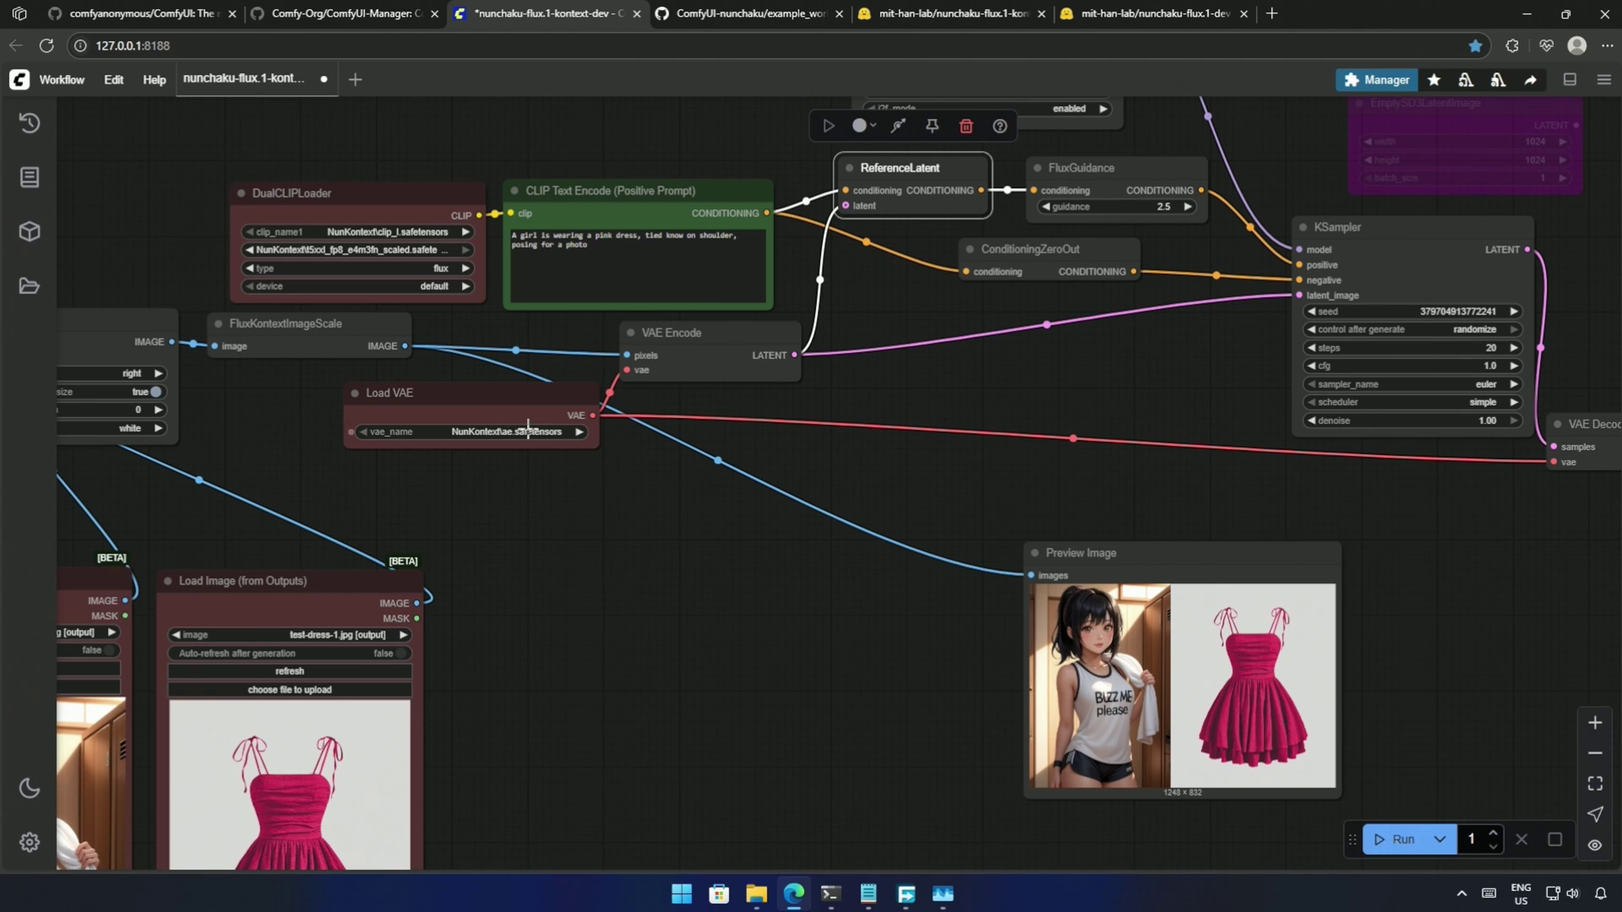
- Duplicate the FluxKontextImageScale and VAE Encode nodes with copy and paste
click(308, 326)
shift+click(696, 335)
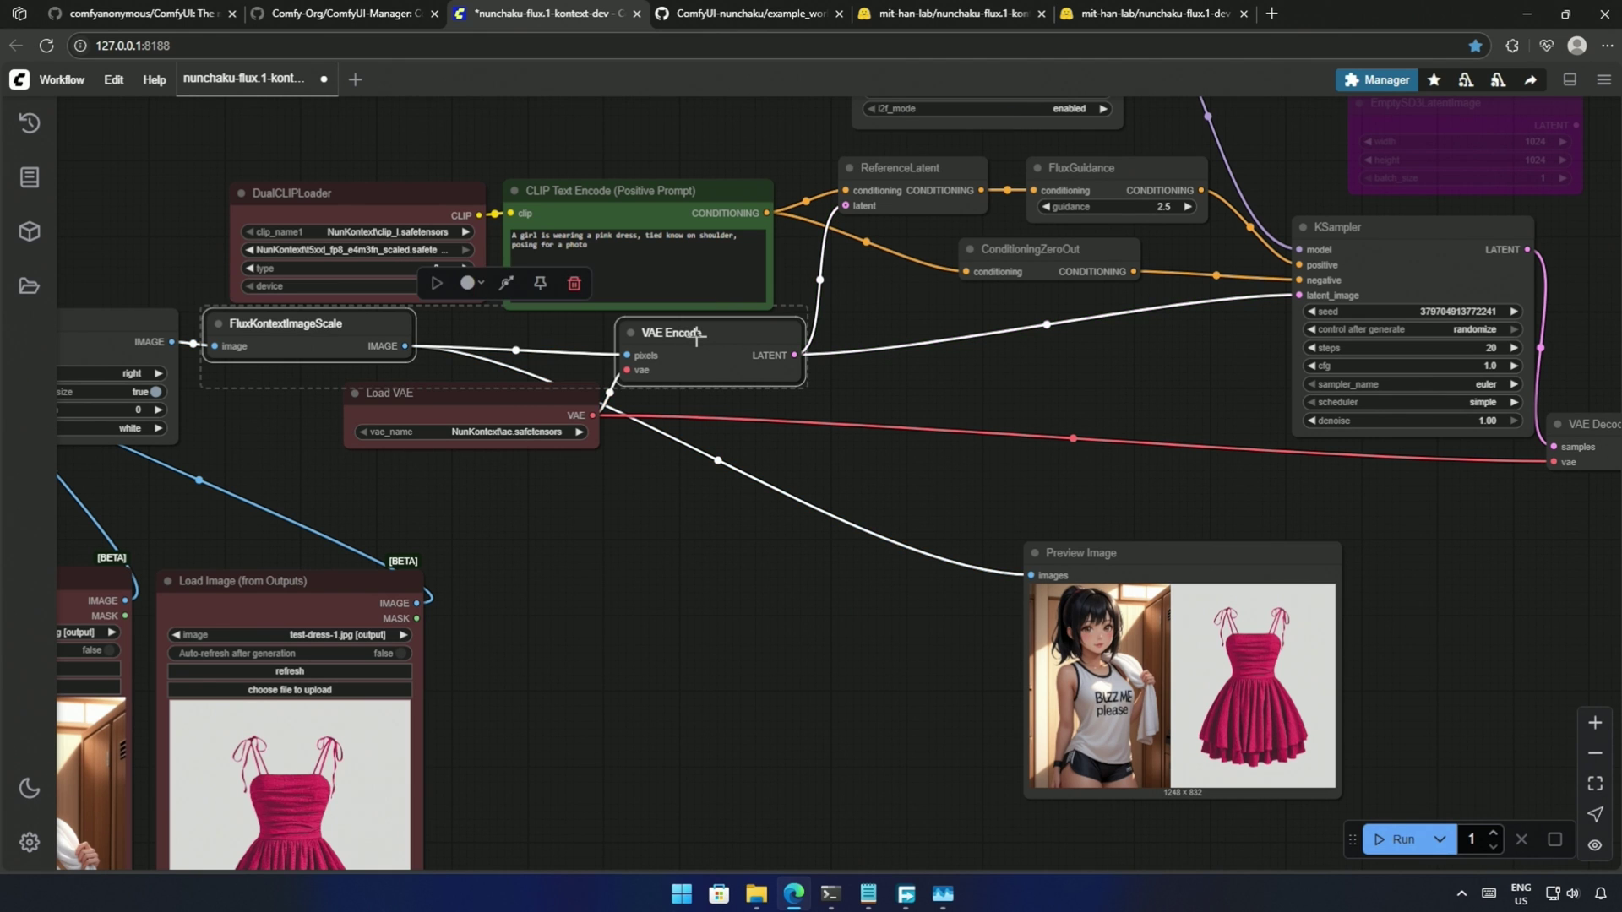
key(ctrl+c)
drag(1082, 553, 1363, 485)
key(ctrl+v)
drag(540, 685, 650, 667)
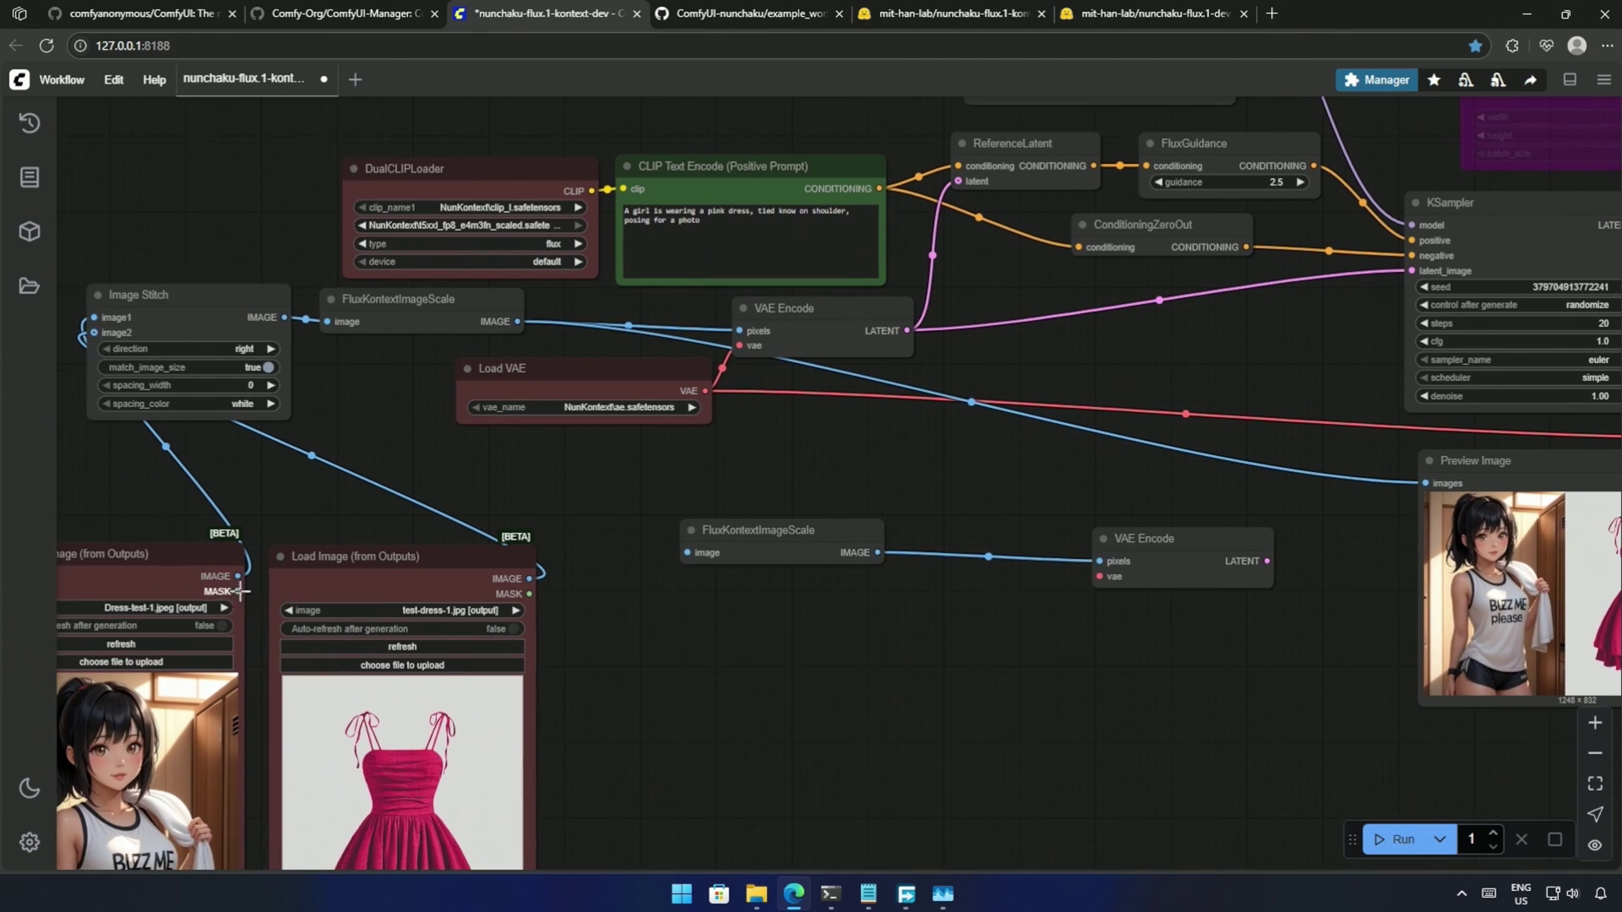
- Wire the girl photo into the copy, its LATENT to KSampler latent_image, and Load VAE to vae
drag(237, 577, 688, 552)
drag(785, 649, 490, 722)
drag(879, 623, 724, 565)
drag(819, 577, 1116, 344)
drag(423, 524, 988, 499)
drag(575, 668, 125, 165)
scroll(388, 750, right, 5)
scroll(859, 728, down, 2)
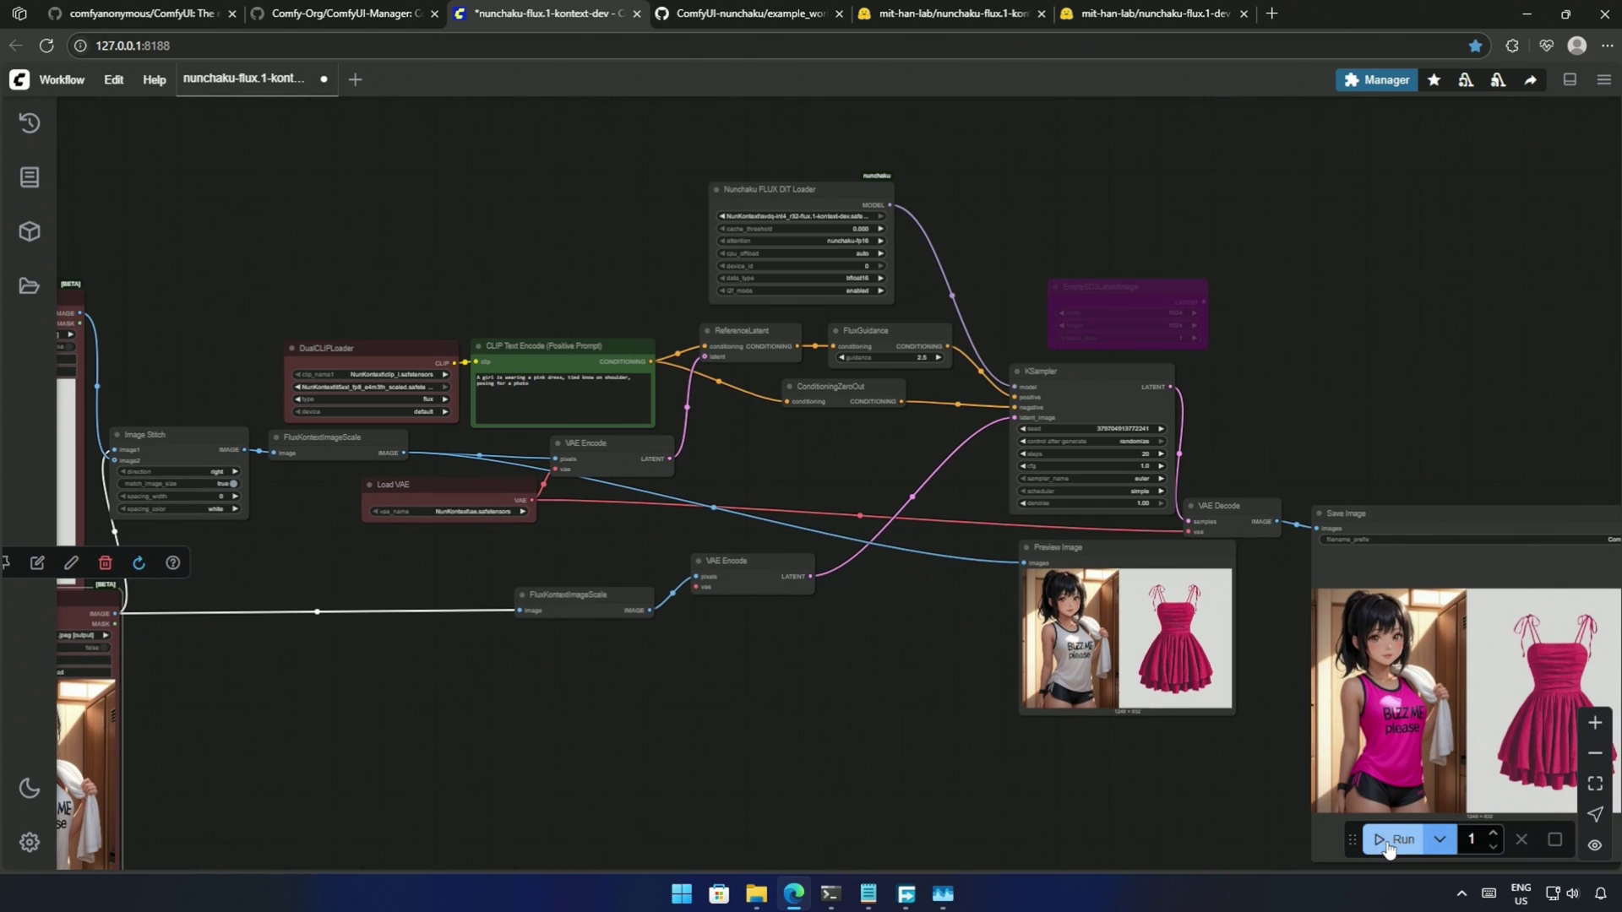
drag(531, 500, 698, 589)
- Run the workflow to render the 832 × 1248 girl in the pink dress
click(968, 656)
click(1399, 839)
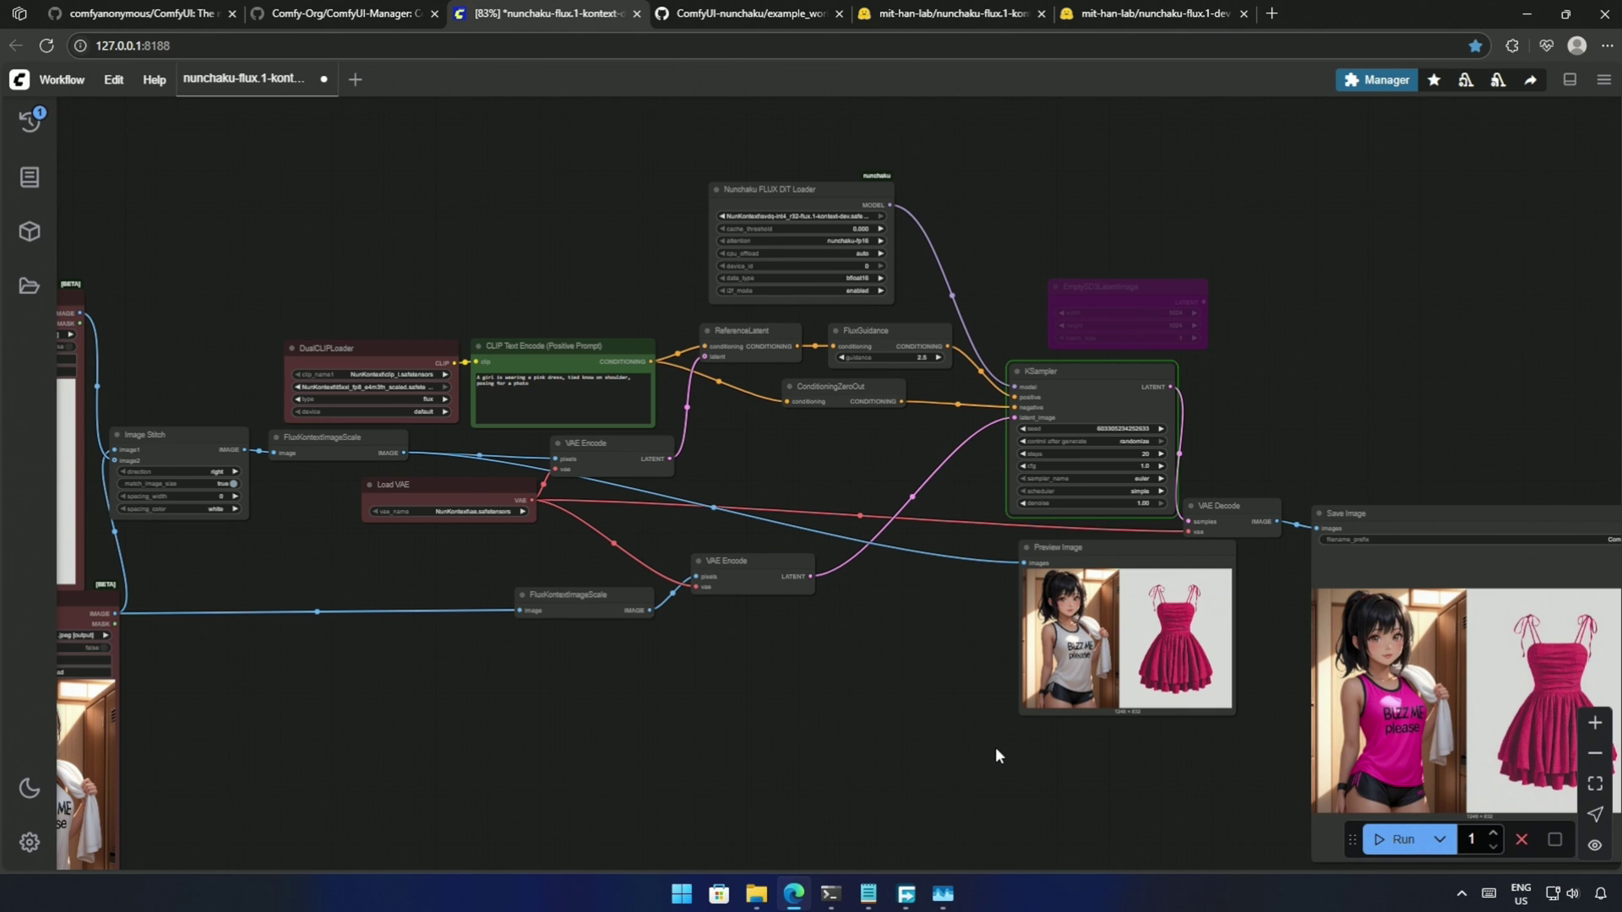
scroll(935, 726, right, 5)
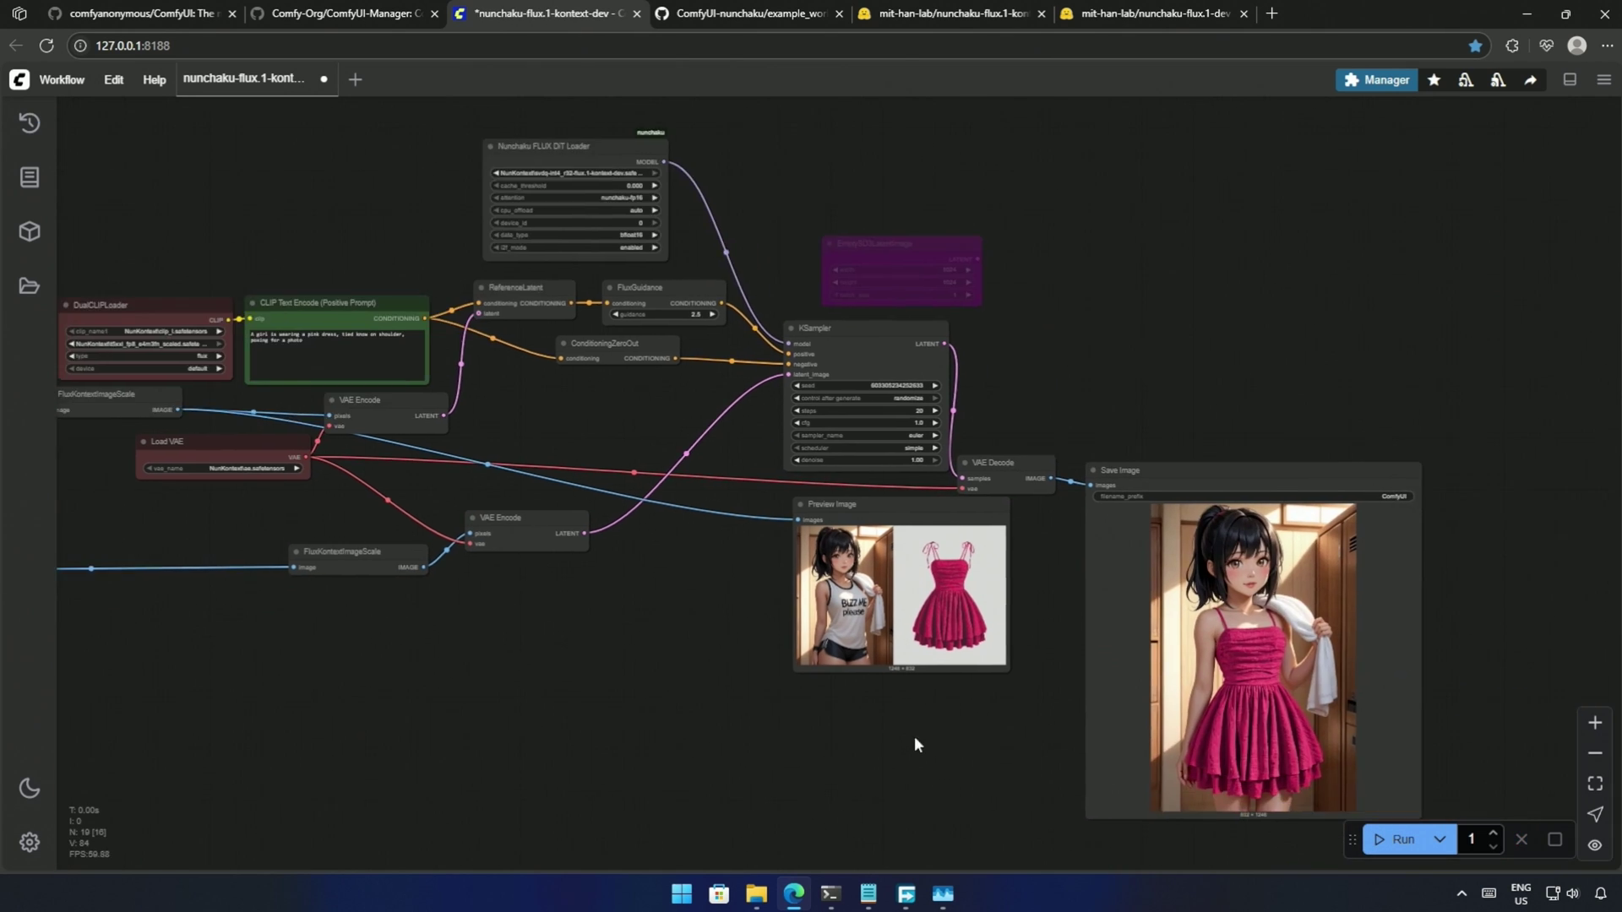
scroll(919, 742, up, 5)
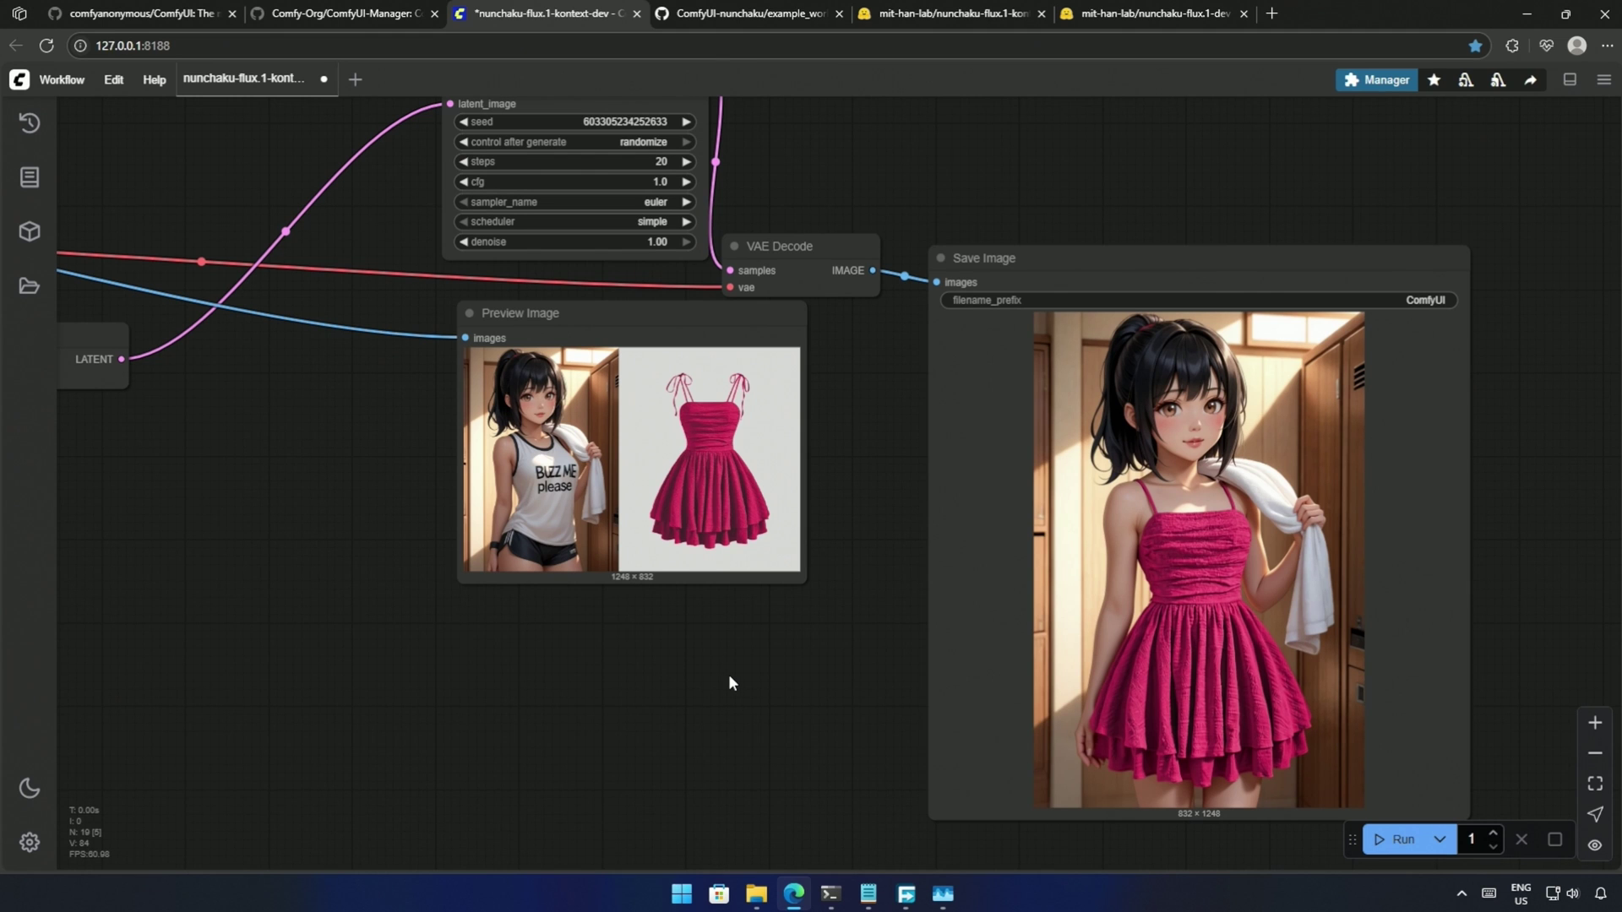
- Set the KSampler steps to 8
drag(376, 529, 529, 569)
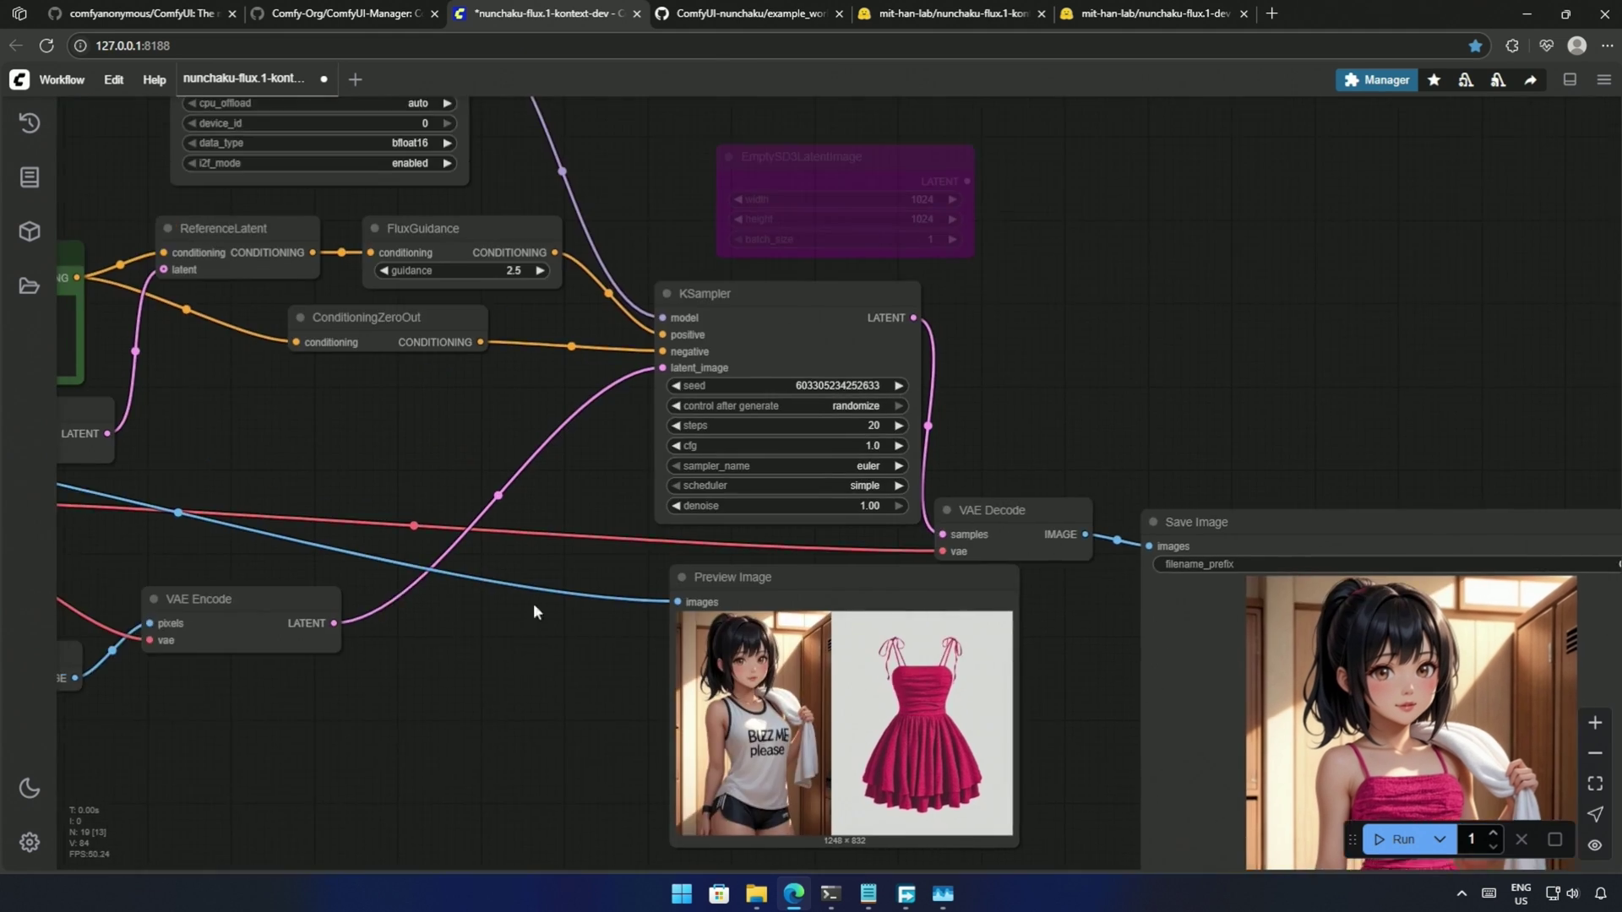
scroll(963, 629, up, 3)
click(963, 630)
text(8)
key(Return)
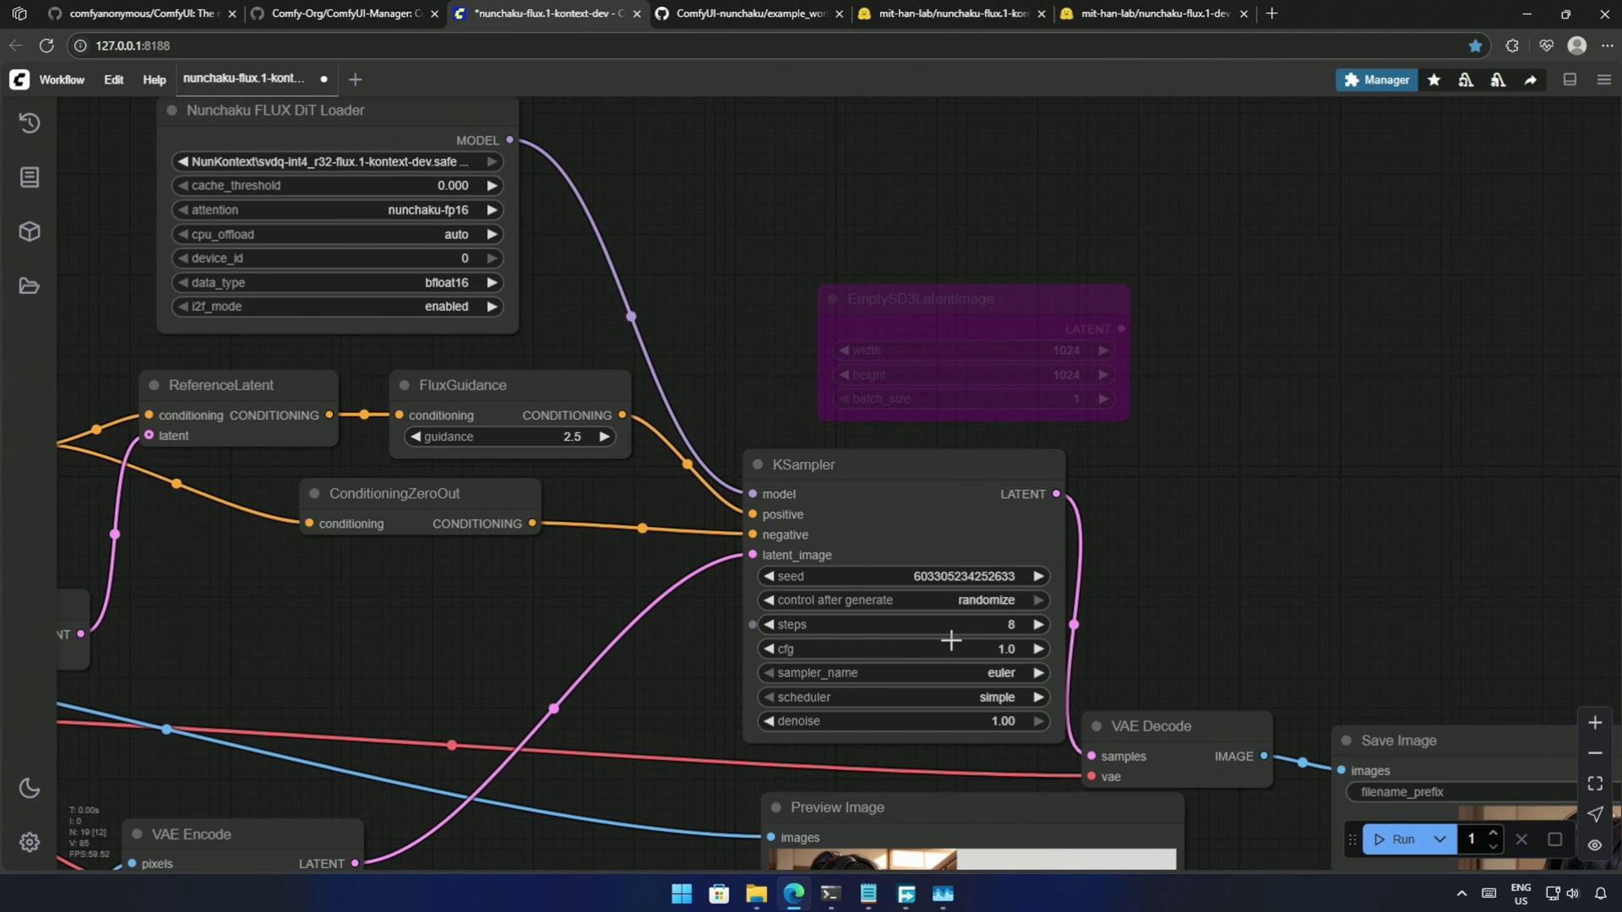
- Check the 8-step run's 12.66-second render time in the server console
scroll(737, 742, down, 2)
drag(625, 845, 514, 506)
click(831, 894)
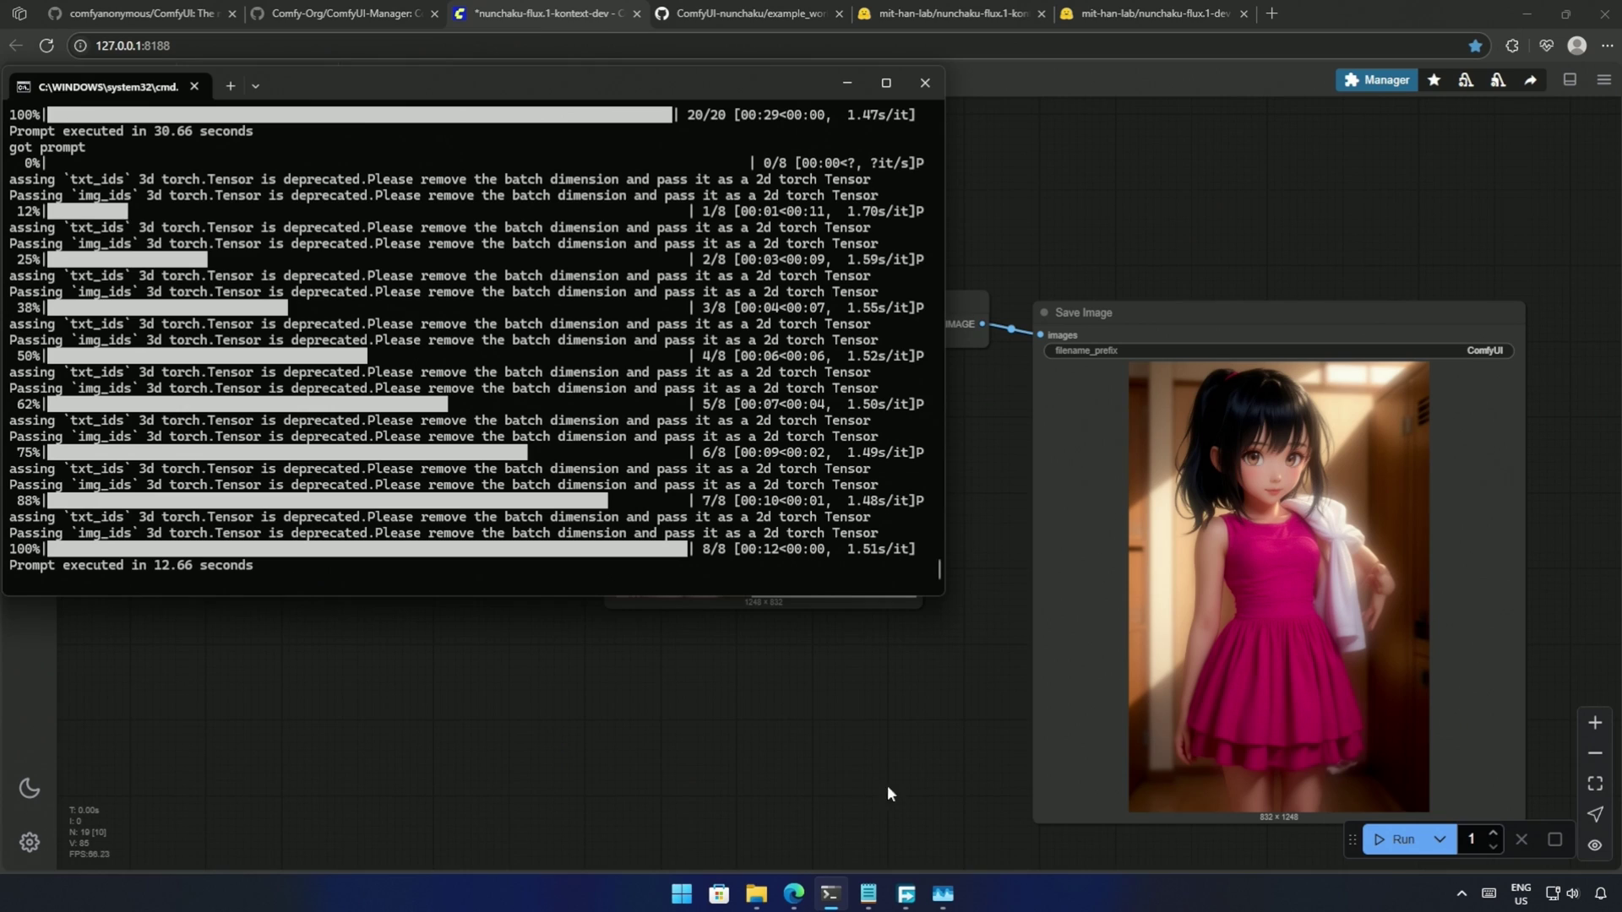
click(777, 719)
- Change the KSampler steps to 20 and render the portrait again
drag(833, 710, 770, 849)
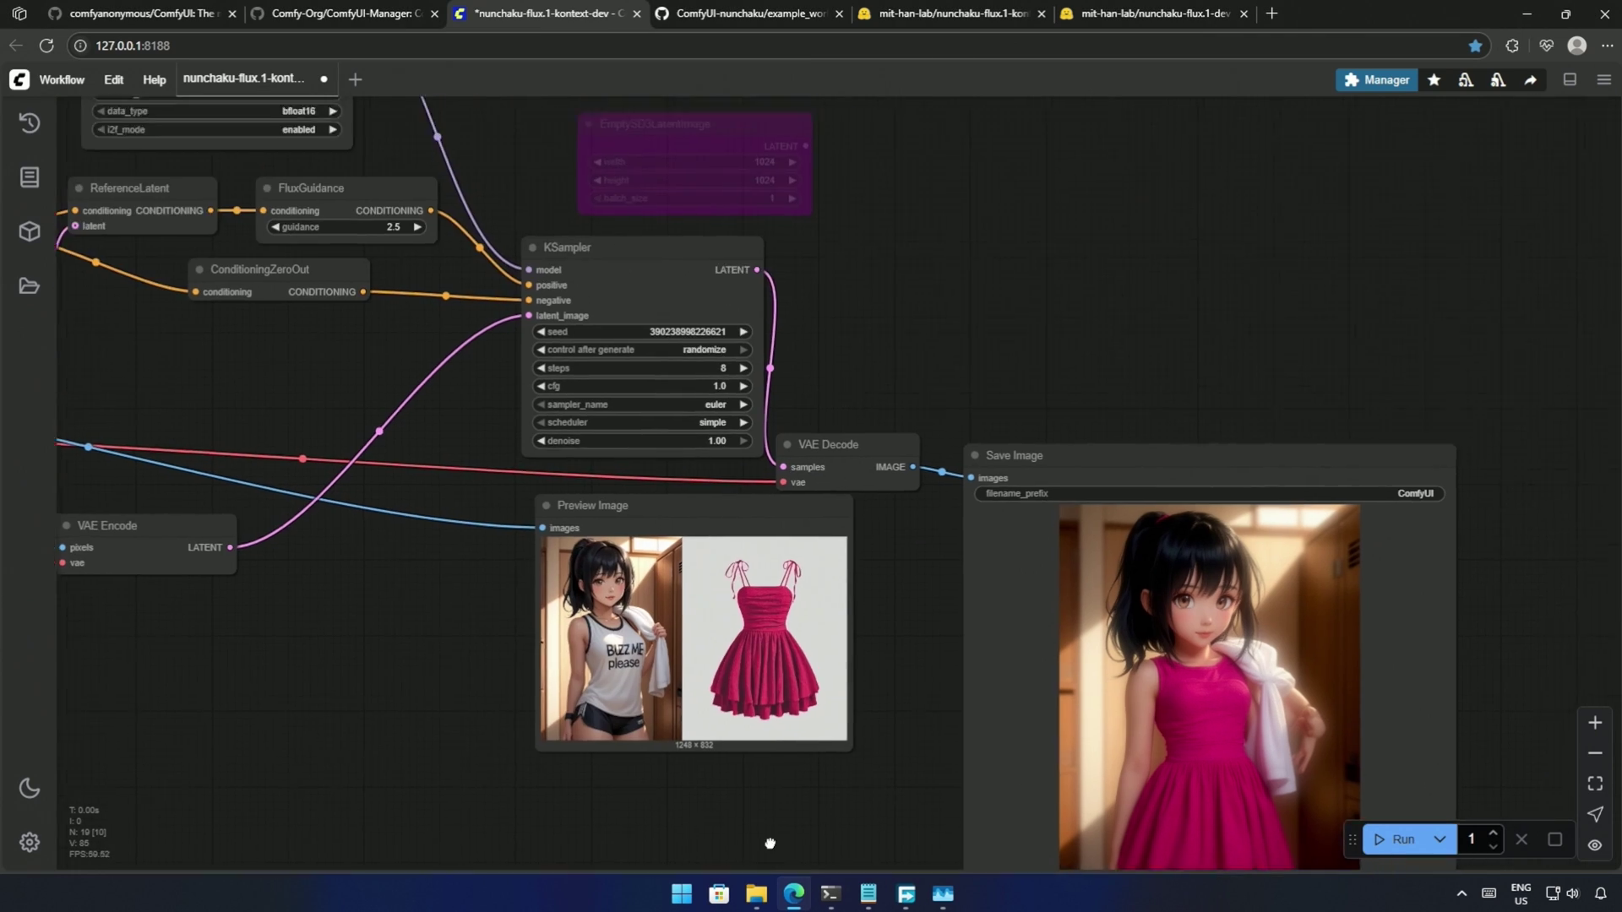
drag(863, 368, 902, 407)
click(762, 409)
text(15)
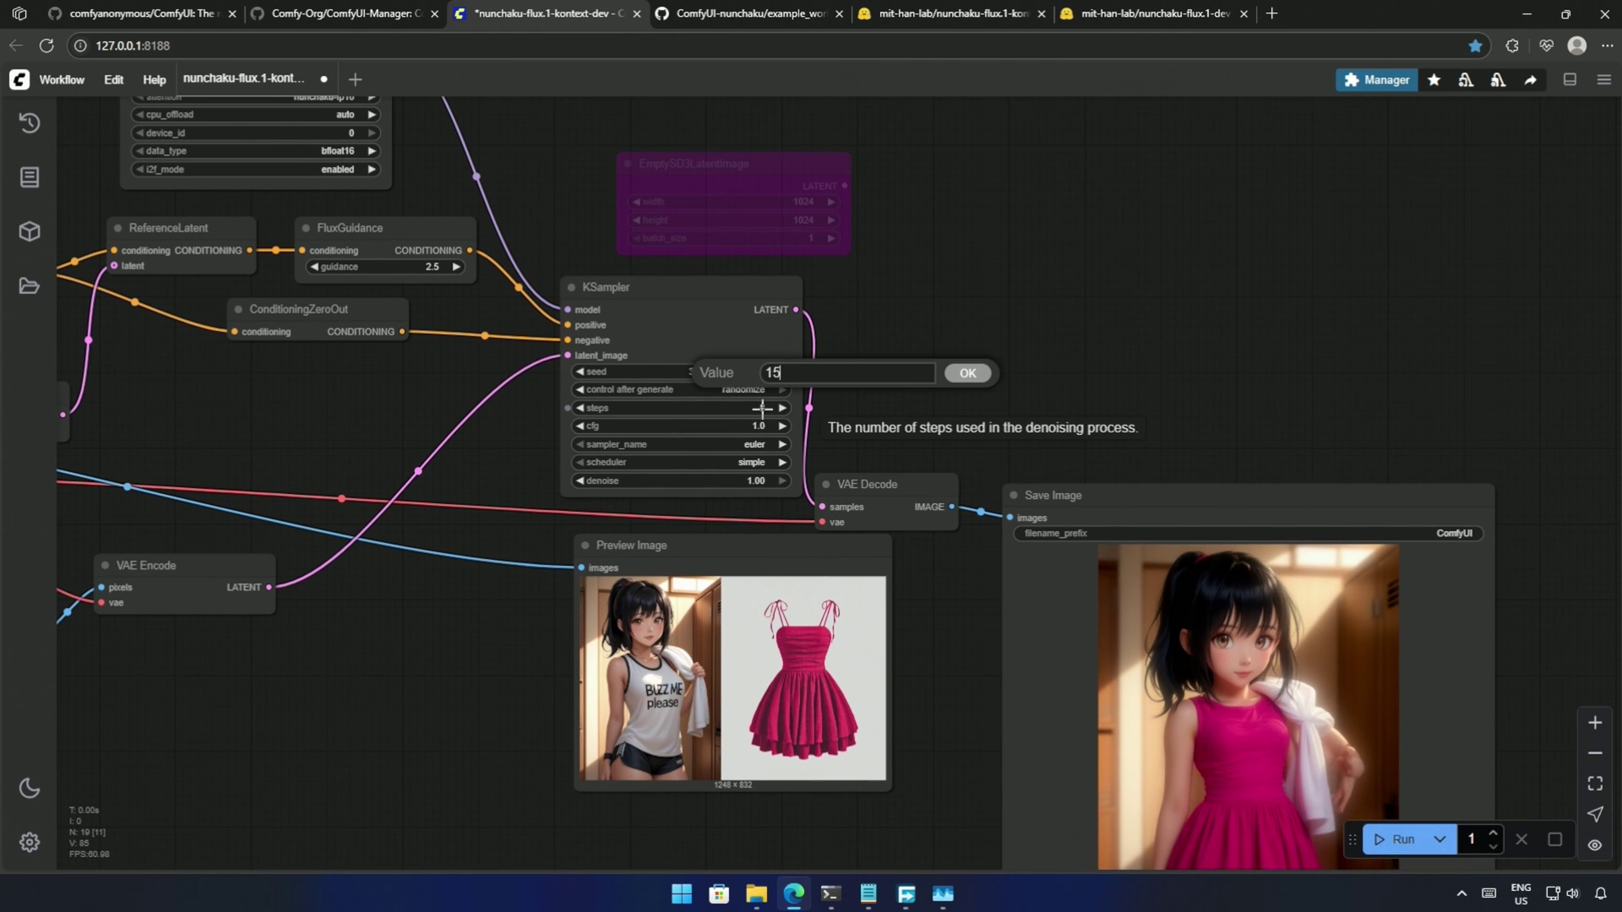
key(Return)
drag(928, 747, 888, 544)
click(1399, 839)
scroll(813, 664, down, 1)
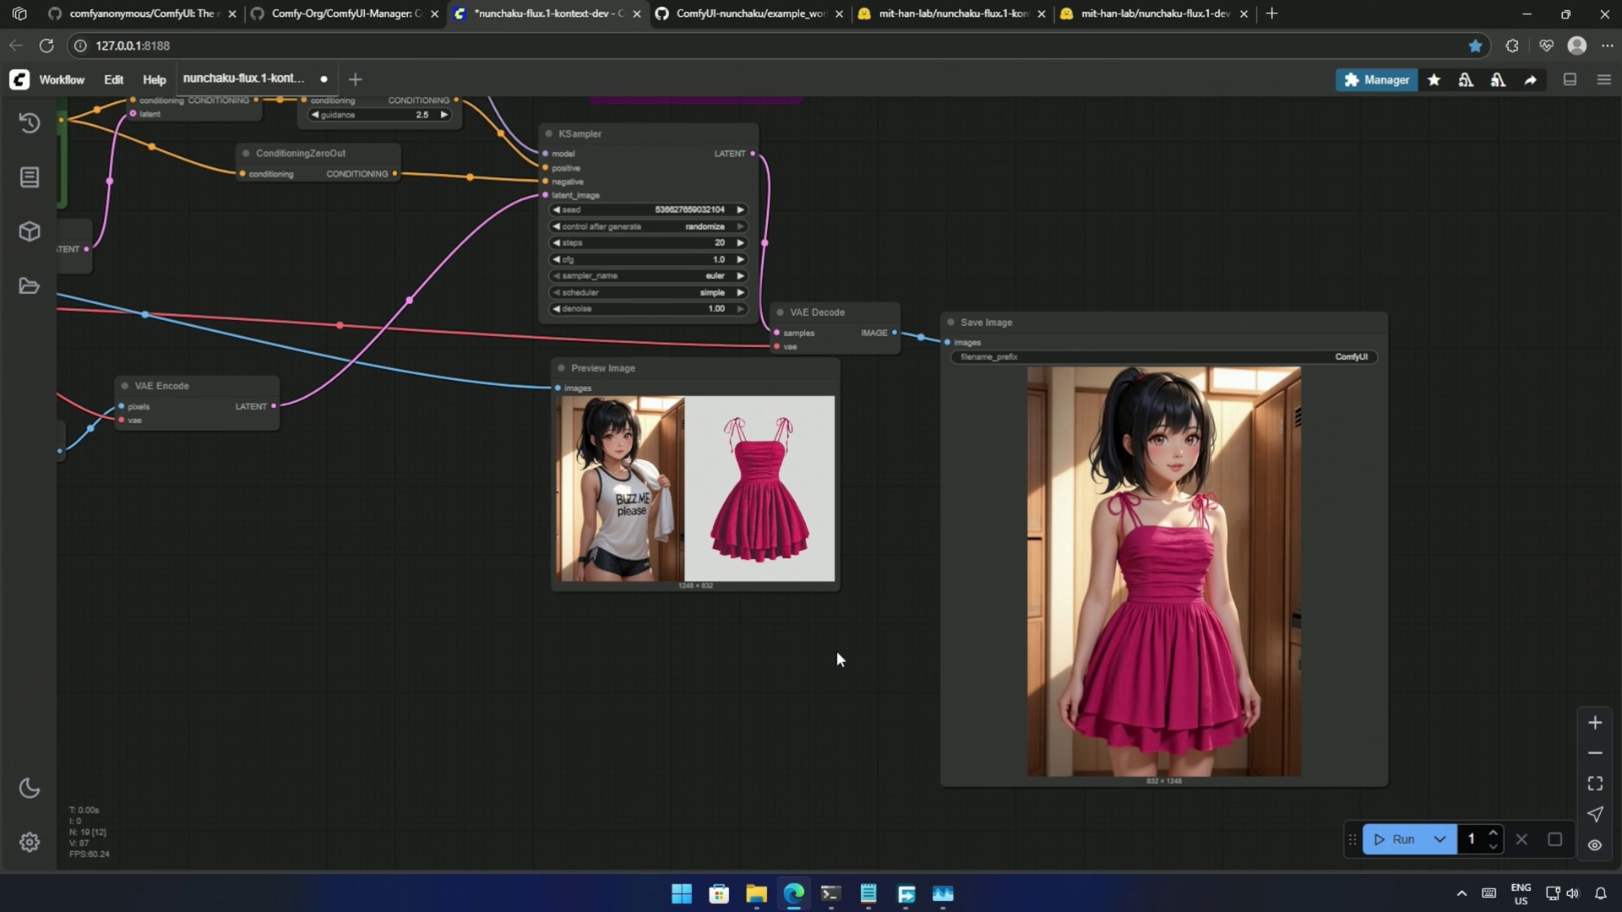
scroll(693, 149, down, 5)
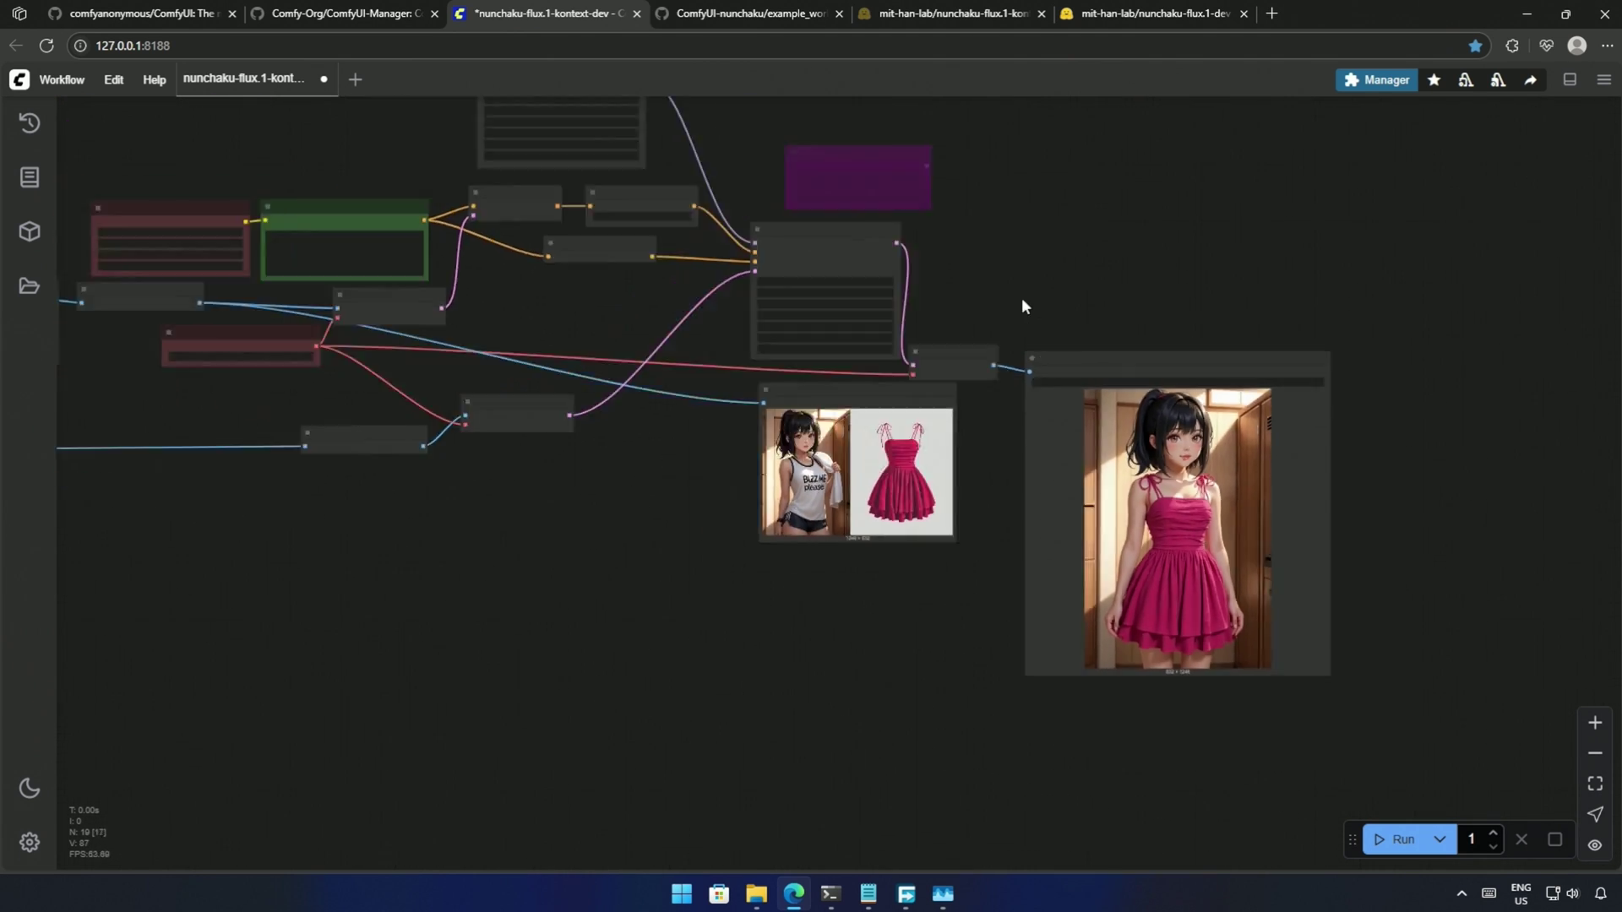
drag(1022, 306, 1292, 414)
scroll(512, 254, up, 7)
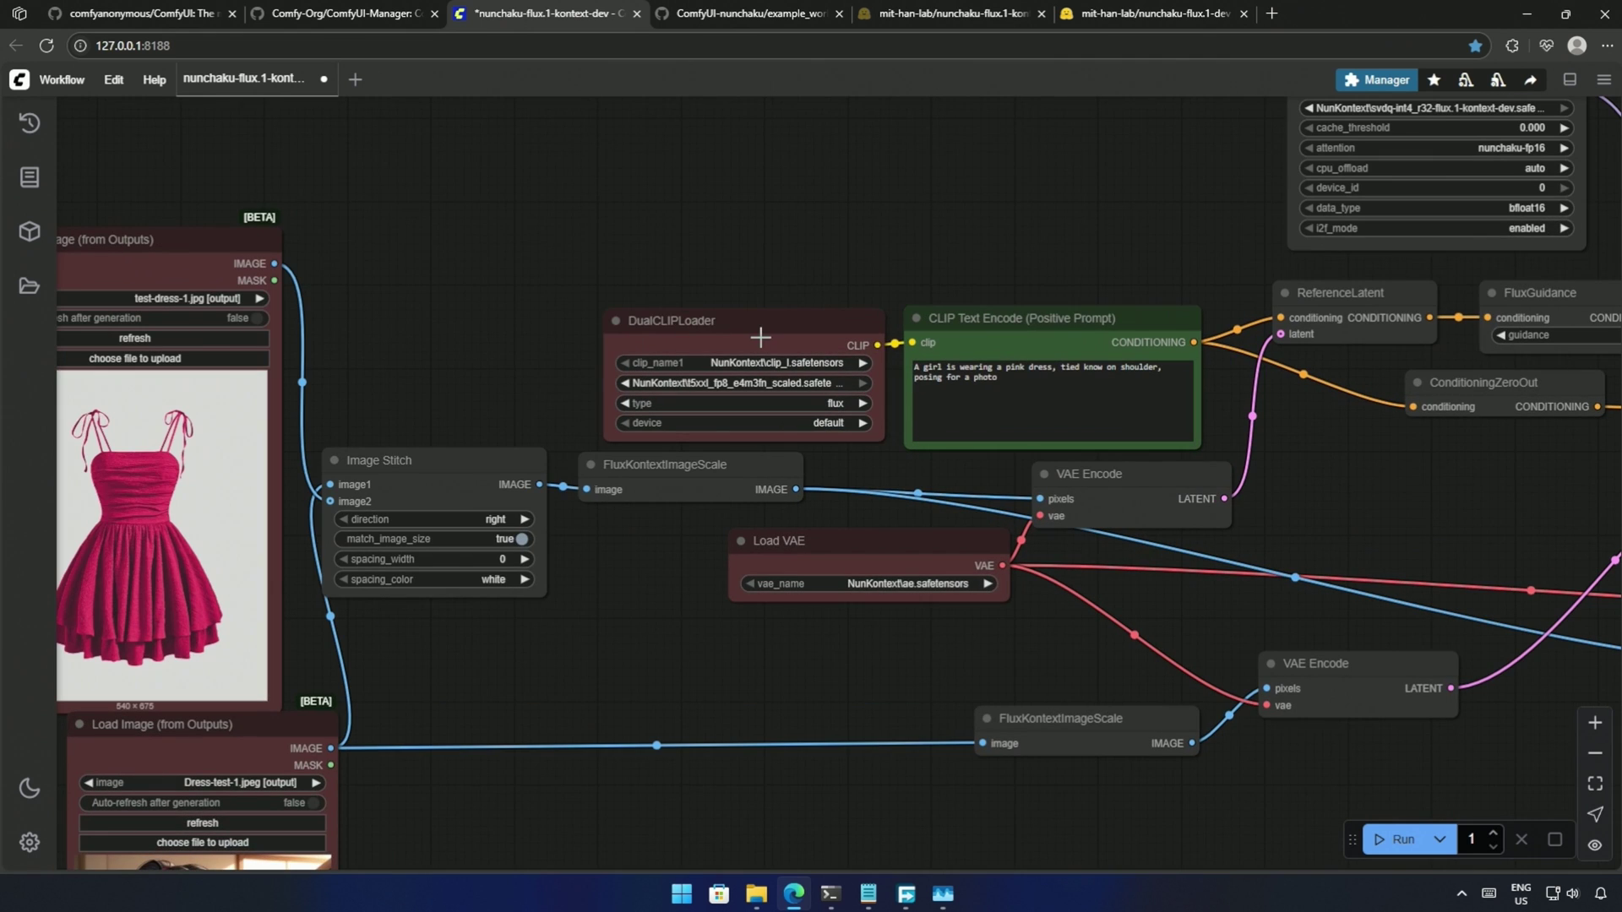
- Add a Nunchaku Text Encoder Loader V2 node from the node search
click(761, 338)
drag(664, 152, 626, 288)
double_click(606, 253)
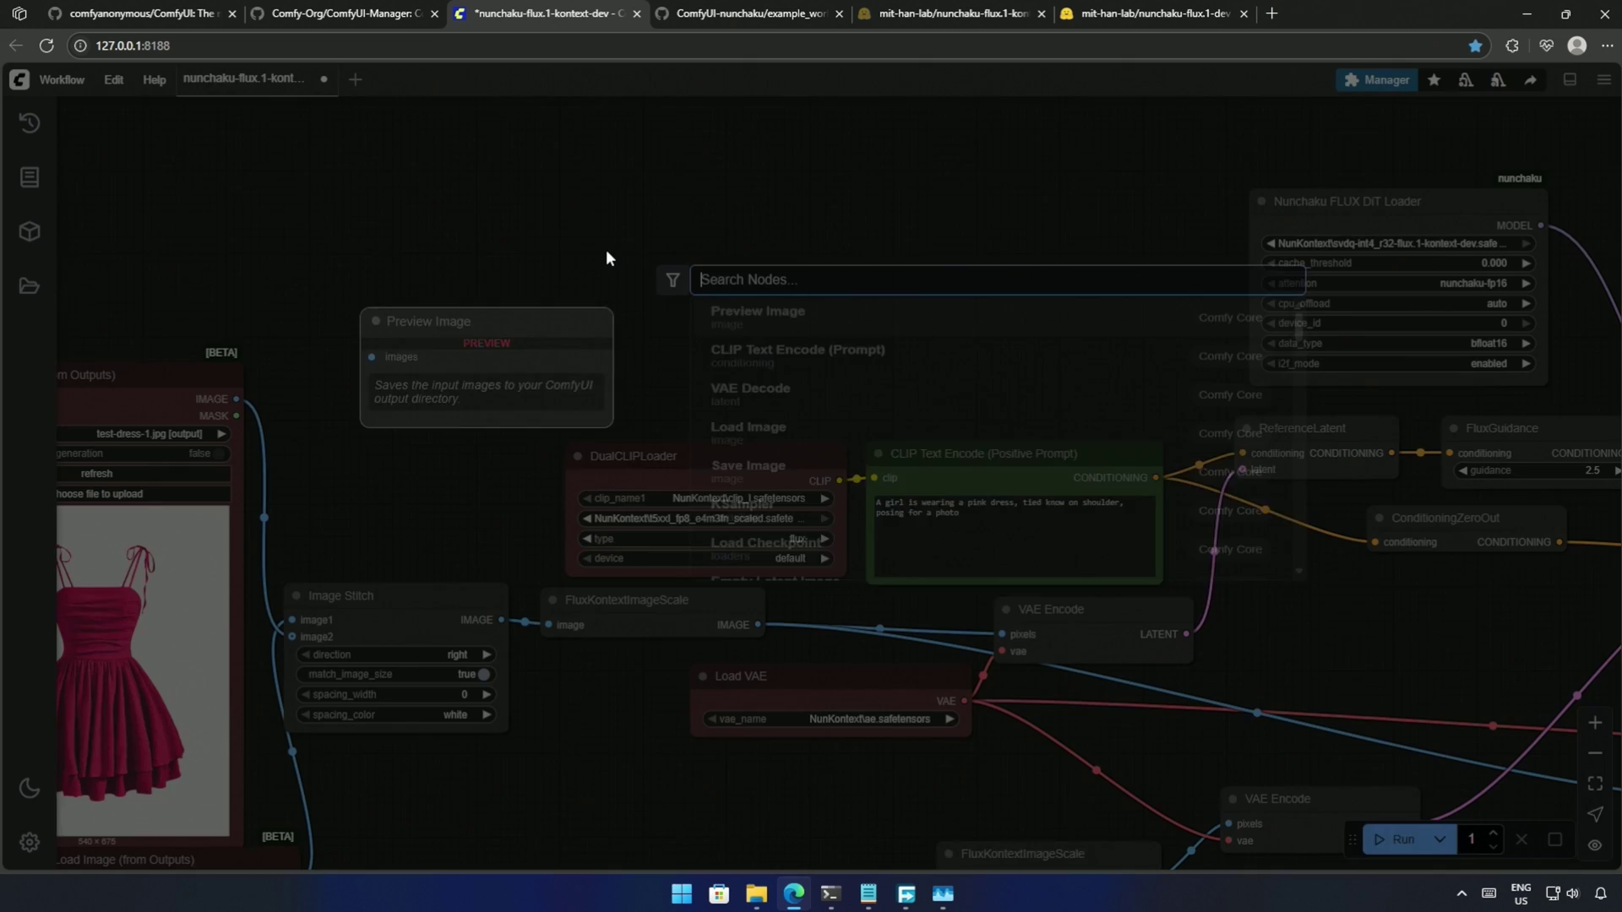
text(text)
scroll(811, 385, down, 6)
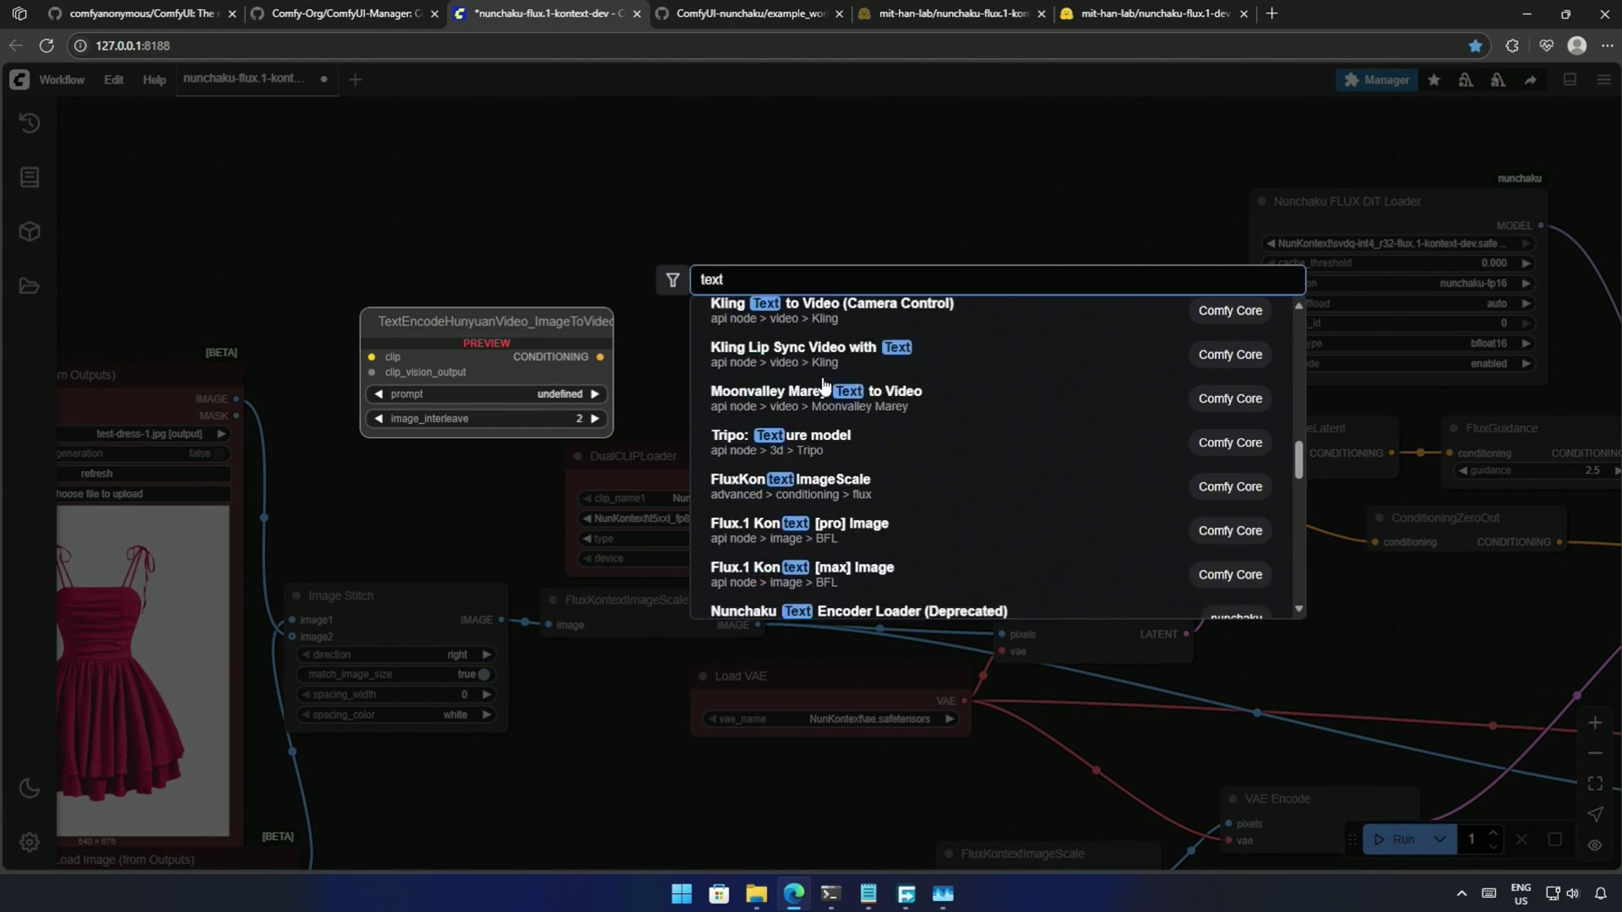
scroll(803, 405, up, 2)
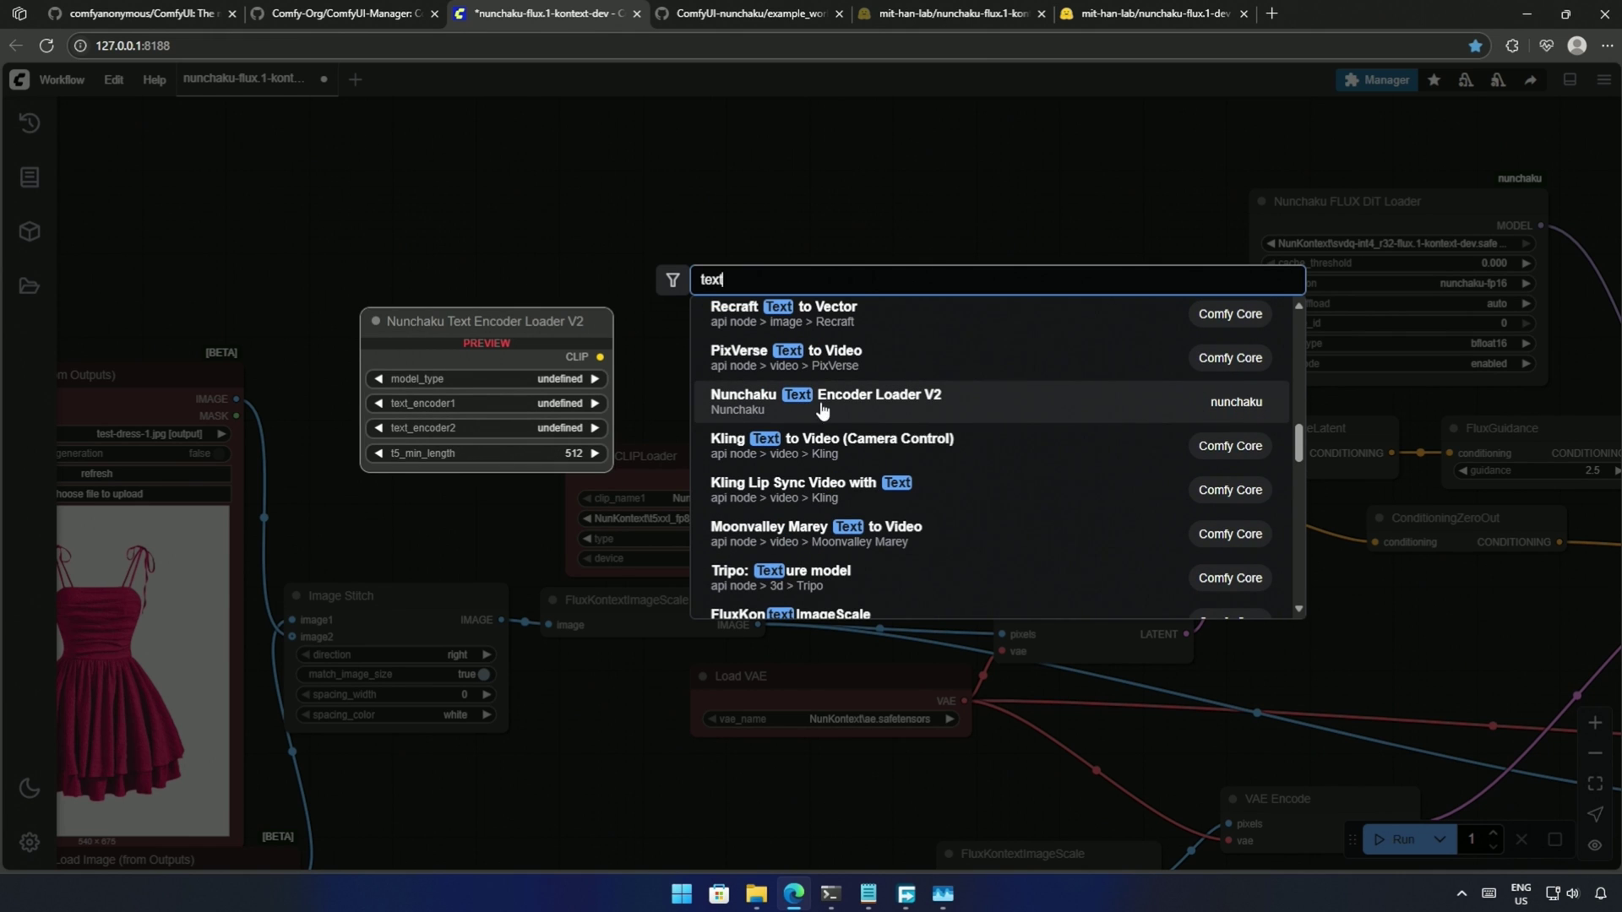
click(819, 413)
drag(676, 242, 653, 286)
- Set its text encoders to clip_l and t5xxl_fp8_e4m3fn_scaled.safetensors
click(712, 349)
click(786, 357)
scroll(690, 329, up, 4)
drag(851, 421, 830, 420)
click(725, 366)
click(754, 385)
drag(805, 261, 692, 267)
- Connect the Nunchaku encoder's CLIP to the CLIP Text Encode node and run the workflow
drag(847, 336, 901, 511)
scroll(988, 387, down, 3)
drag(989, 387, 956, 262)
scroll(956, 262, down, 3)
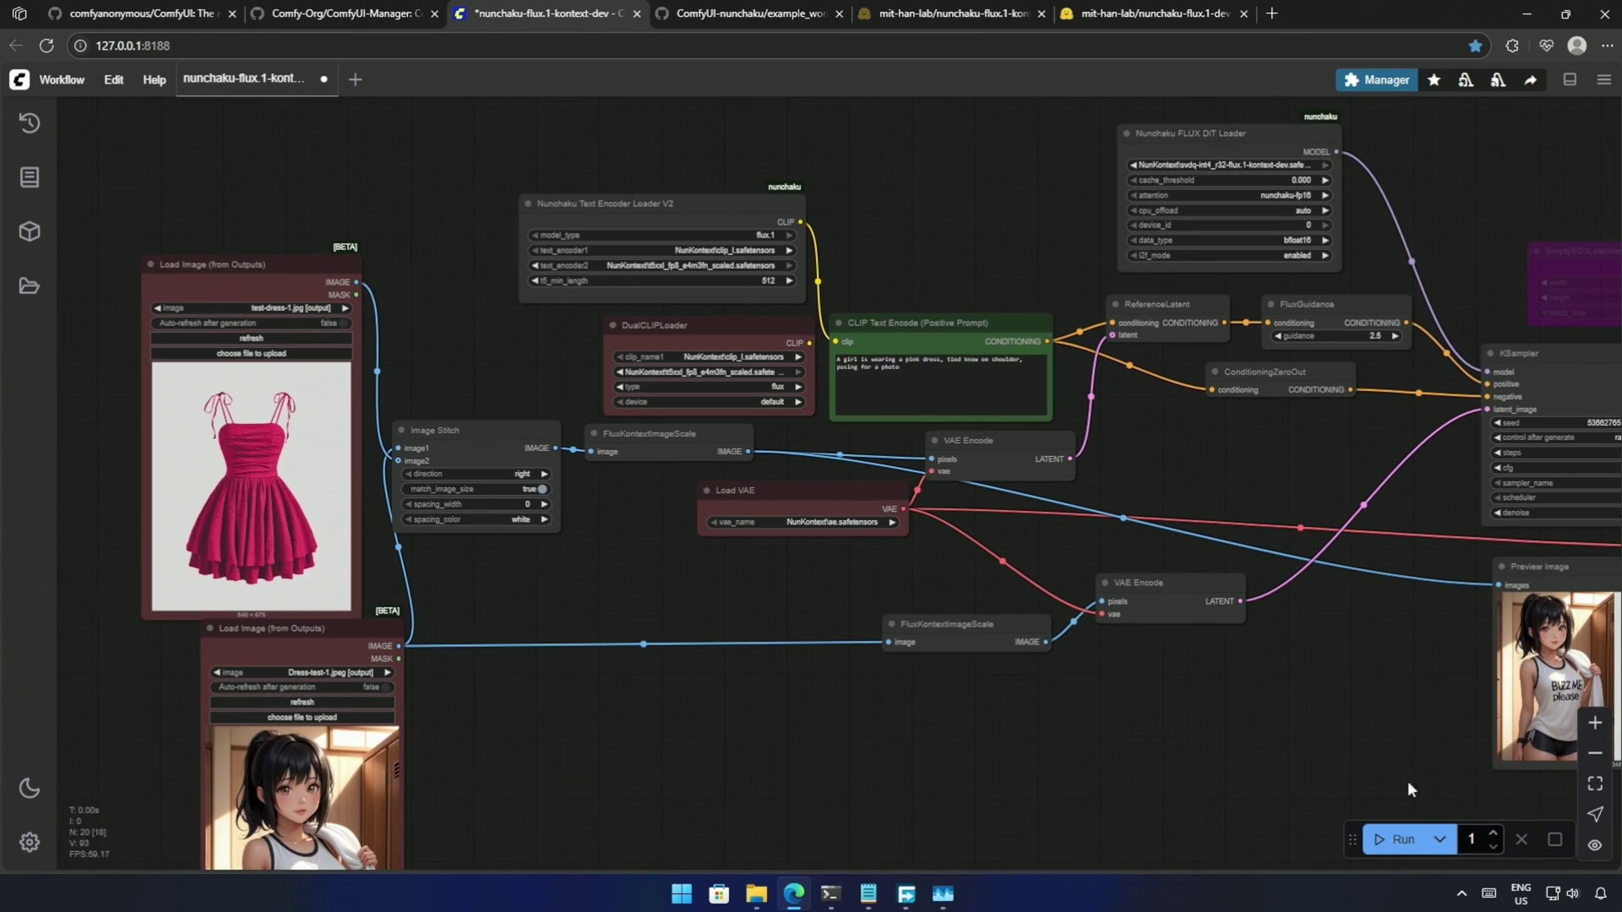
click(1398, 840)
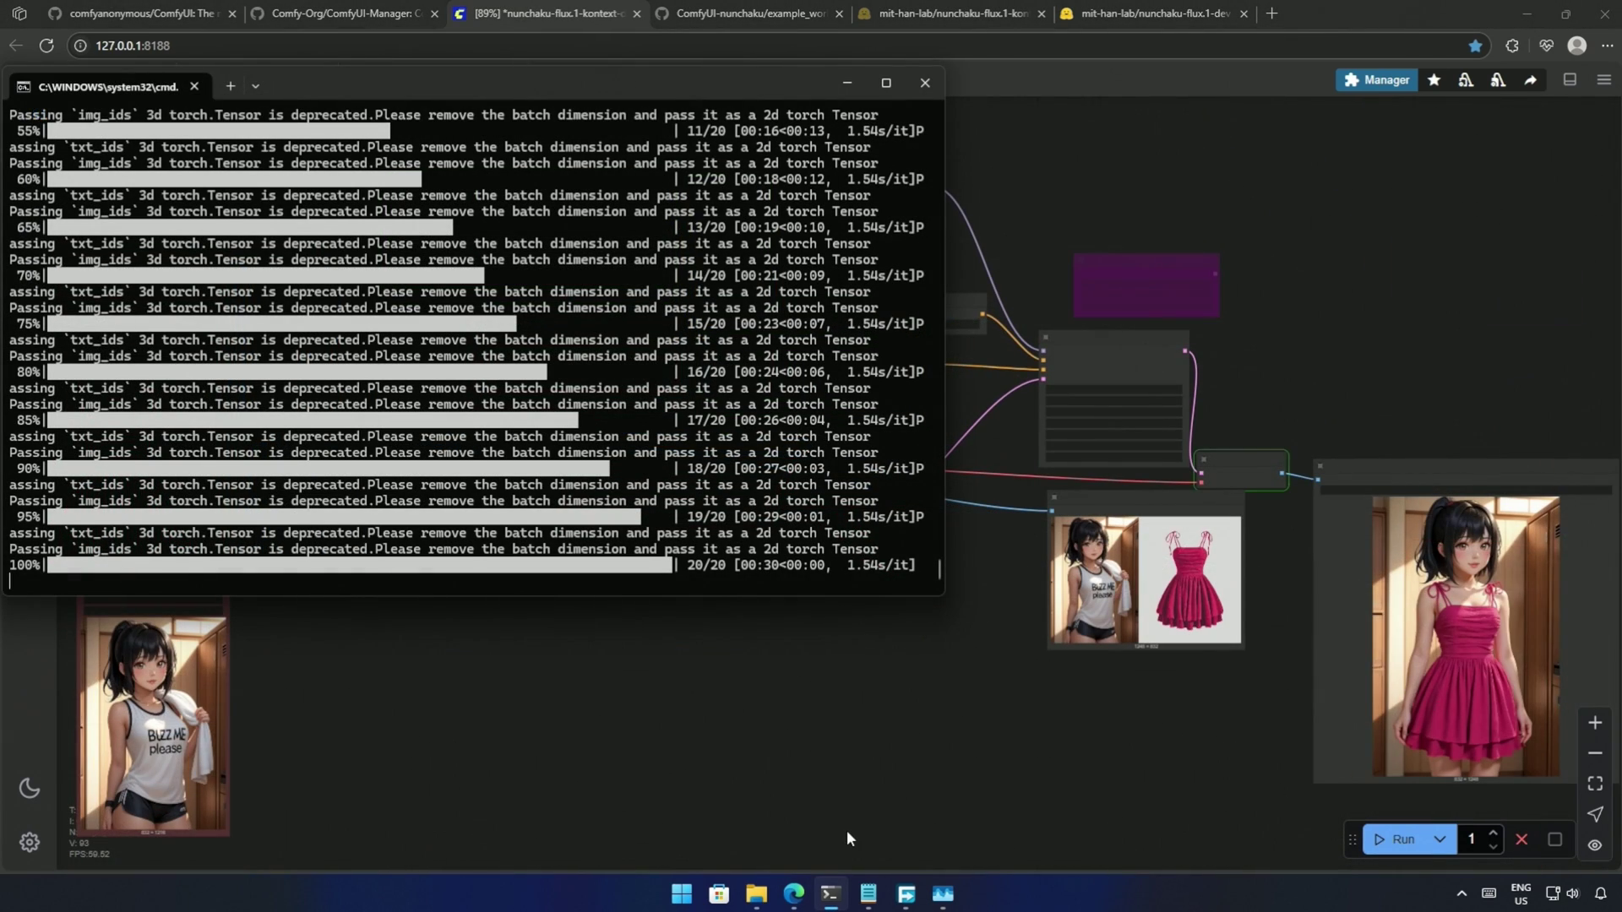
scroll(1462, 764, up, 5)
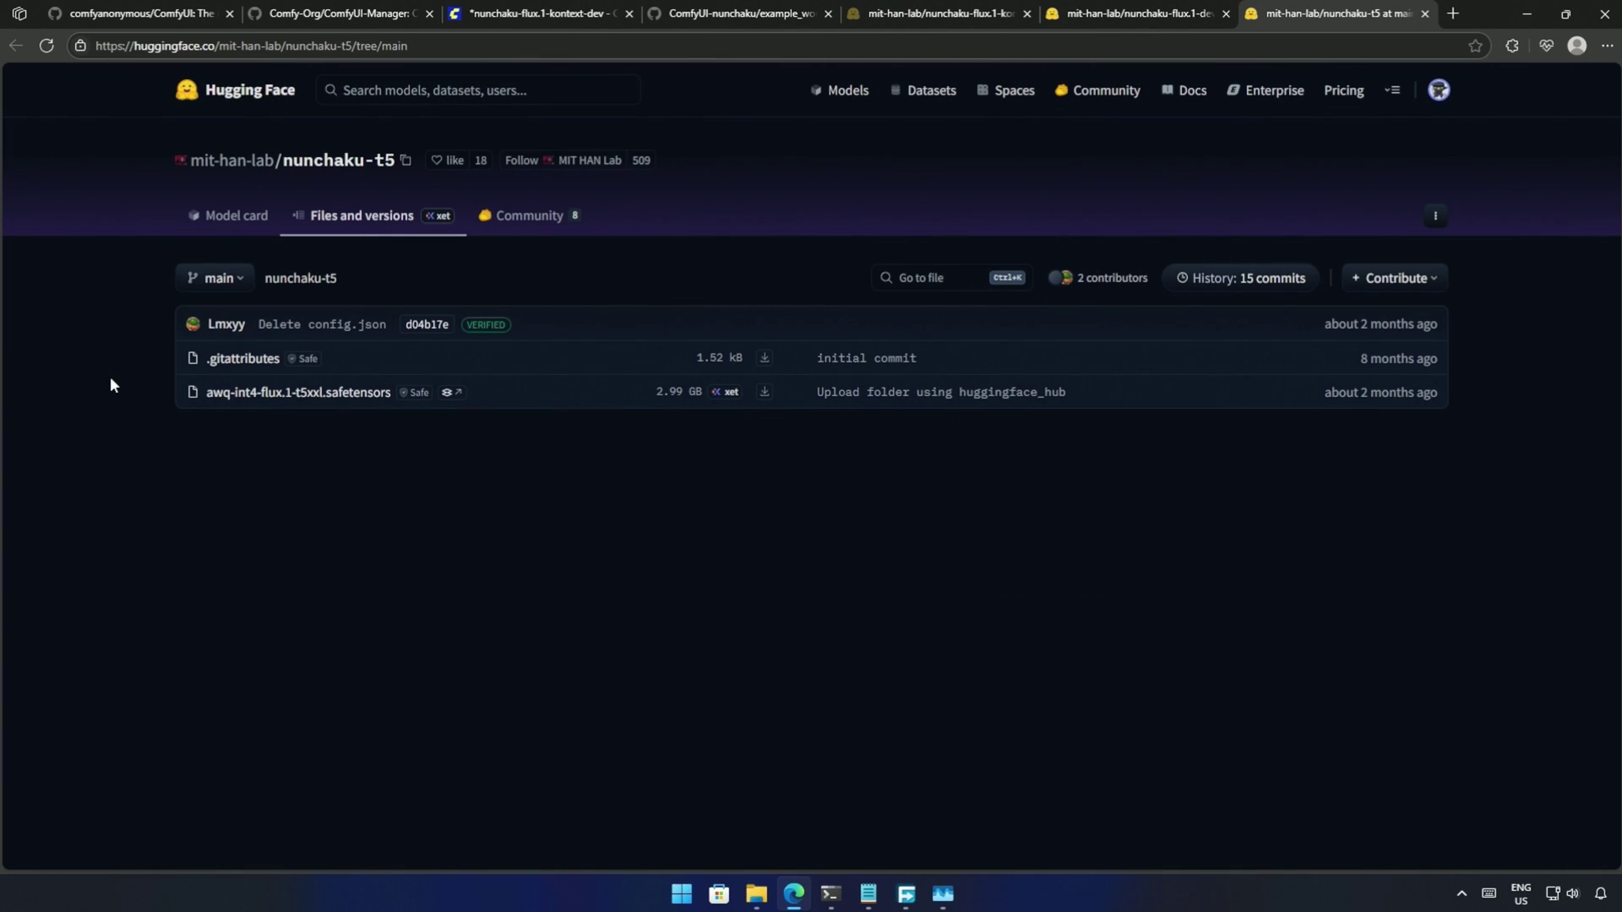
- Download awq-int4-flux.1-t5xxl.safetensors into ComfyUI's models\text_encoders\NunKontext folder
drag(205, 392, 398, 401)
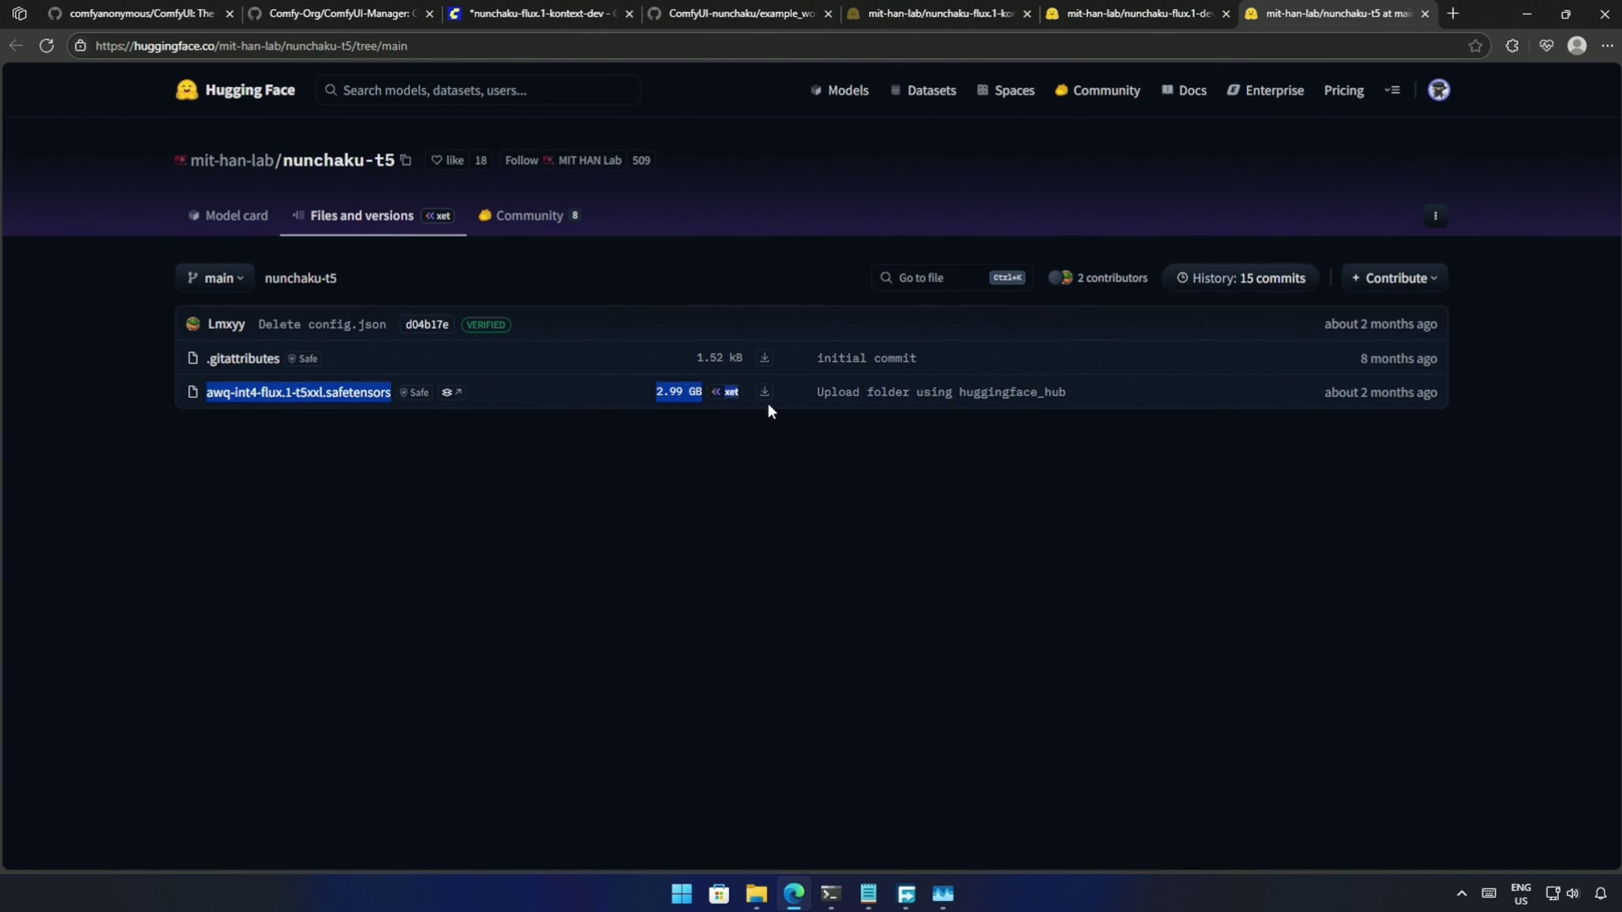
click(743, 415)
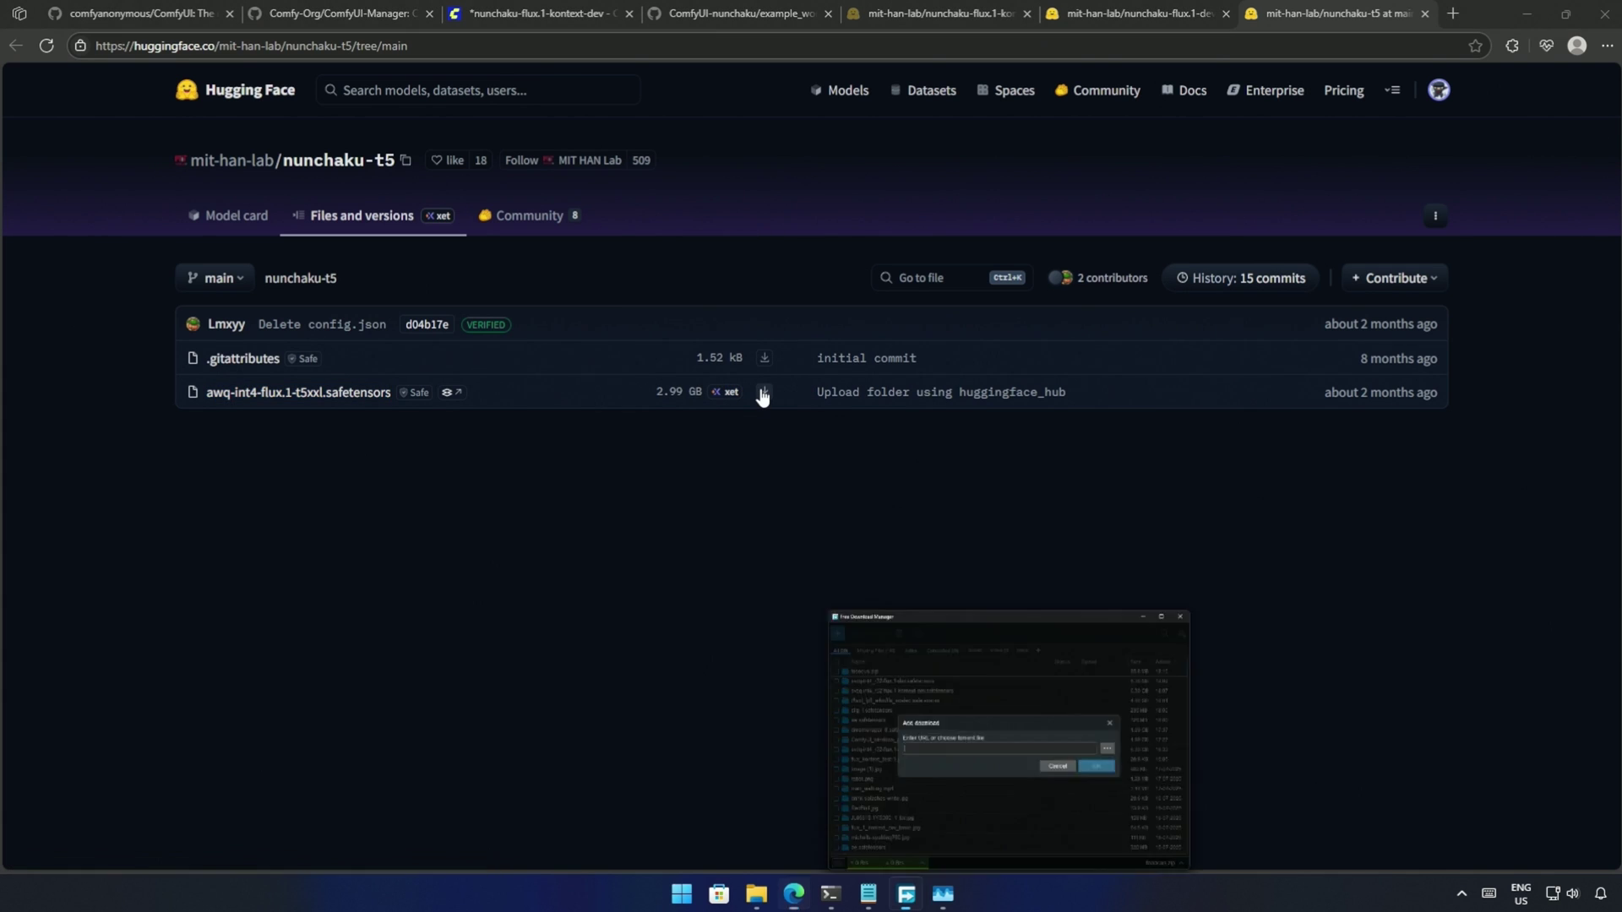
click(763, 394)
click(1487, 572)
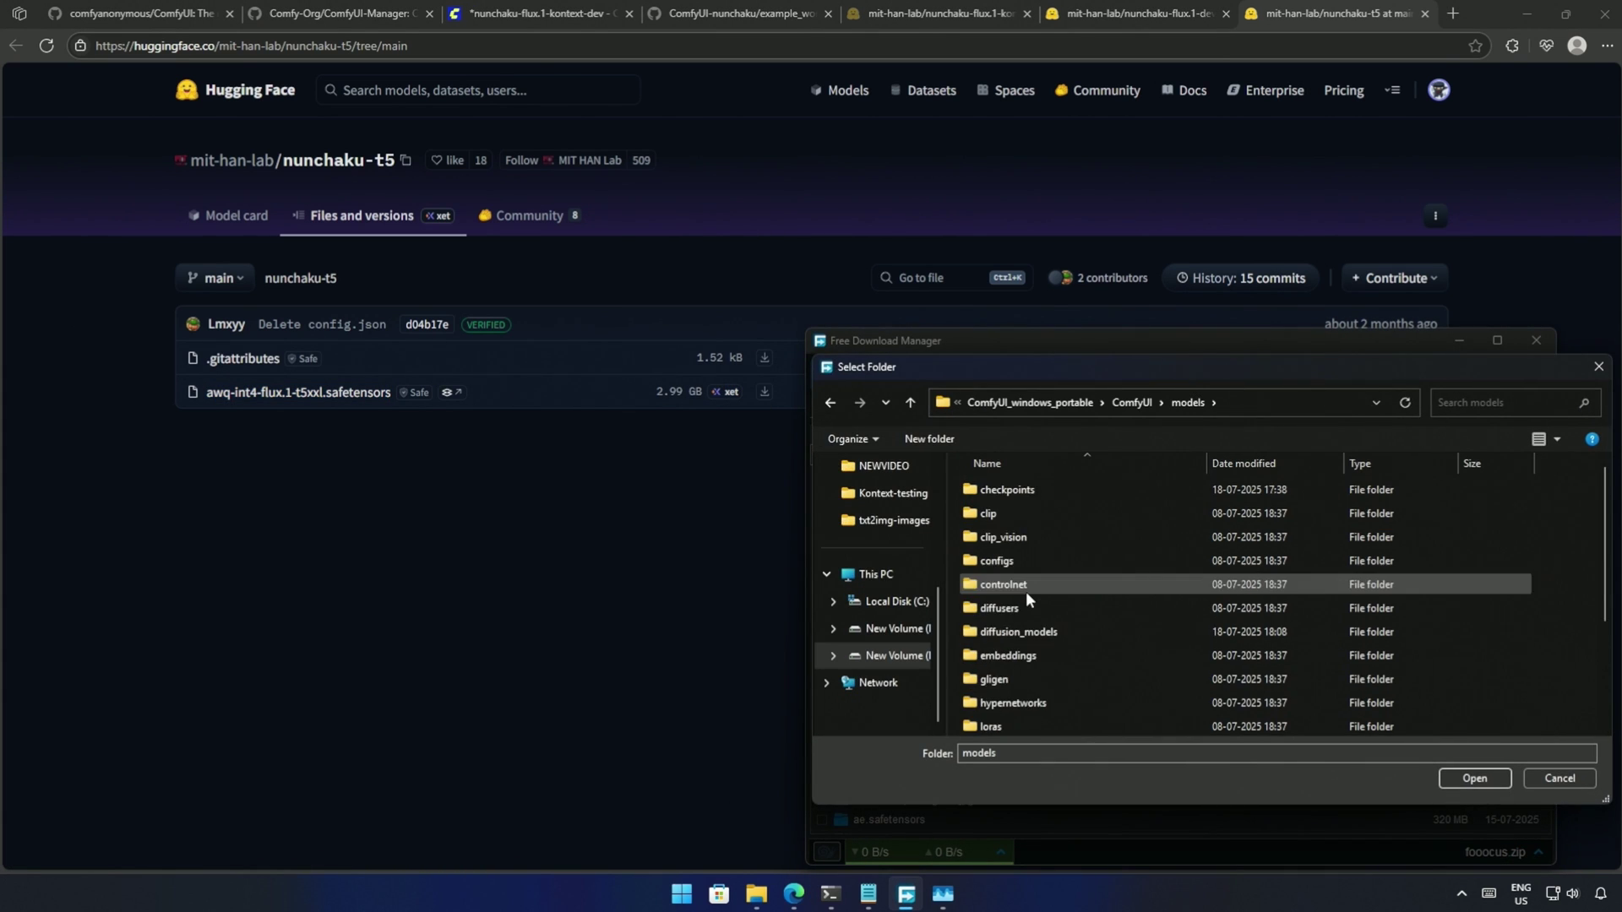
scroll(1025, 595, down, 2)
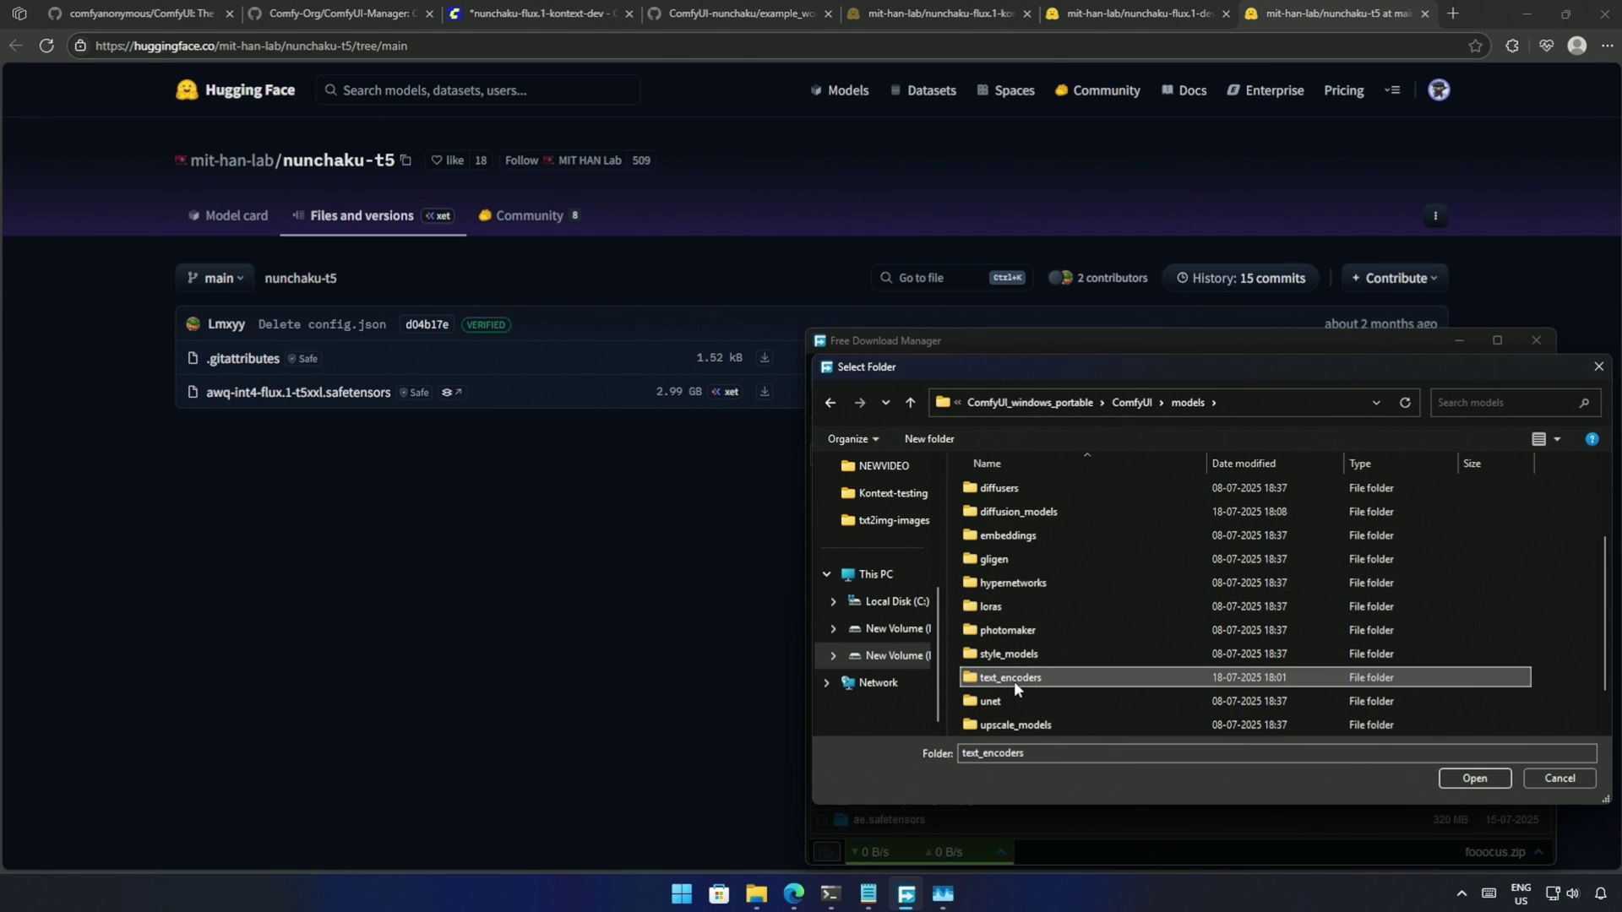
double_click(1014, 681)
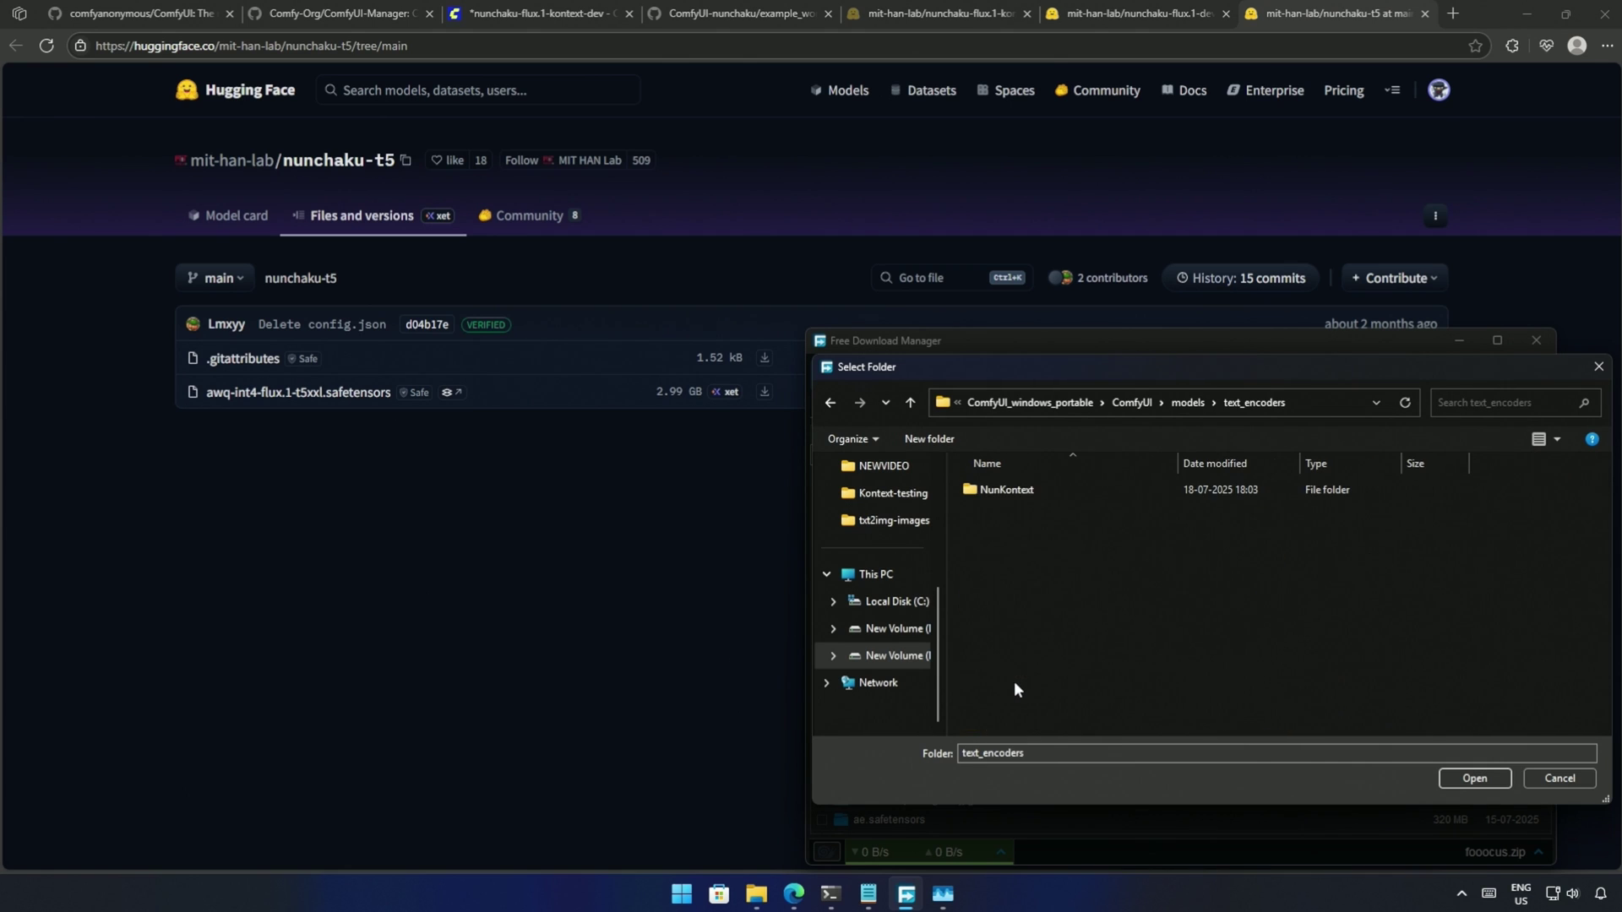
double_click(1022, 495)
click(1450, 781)
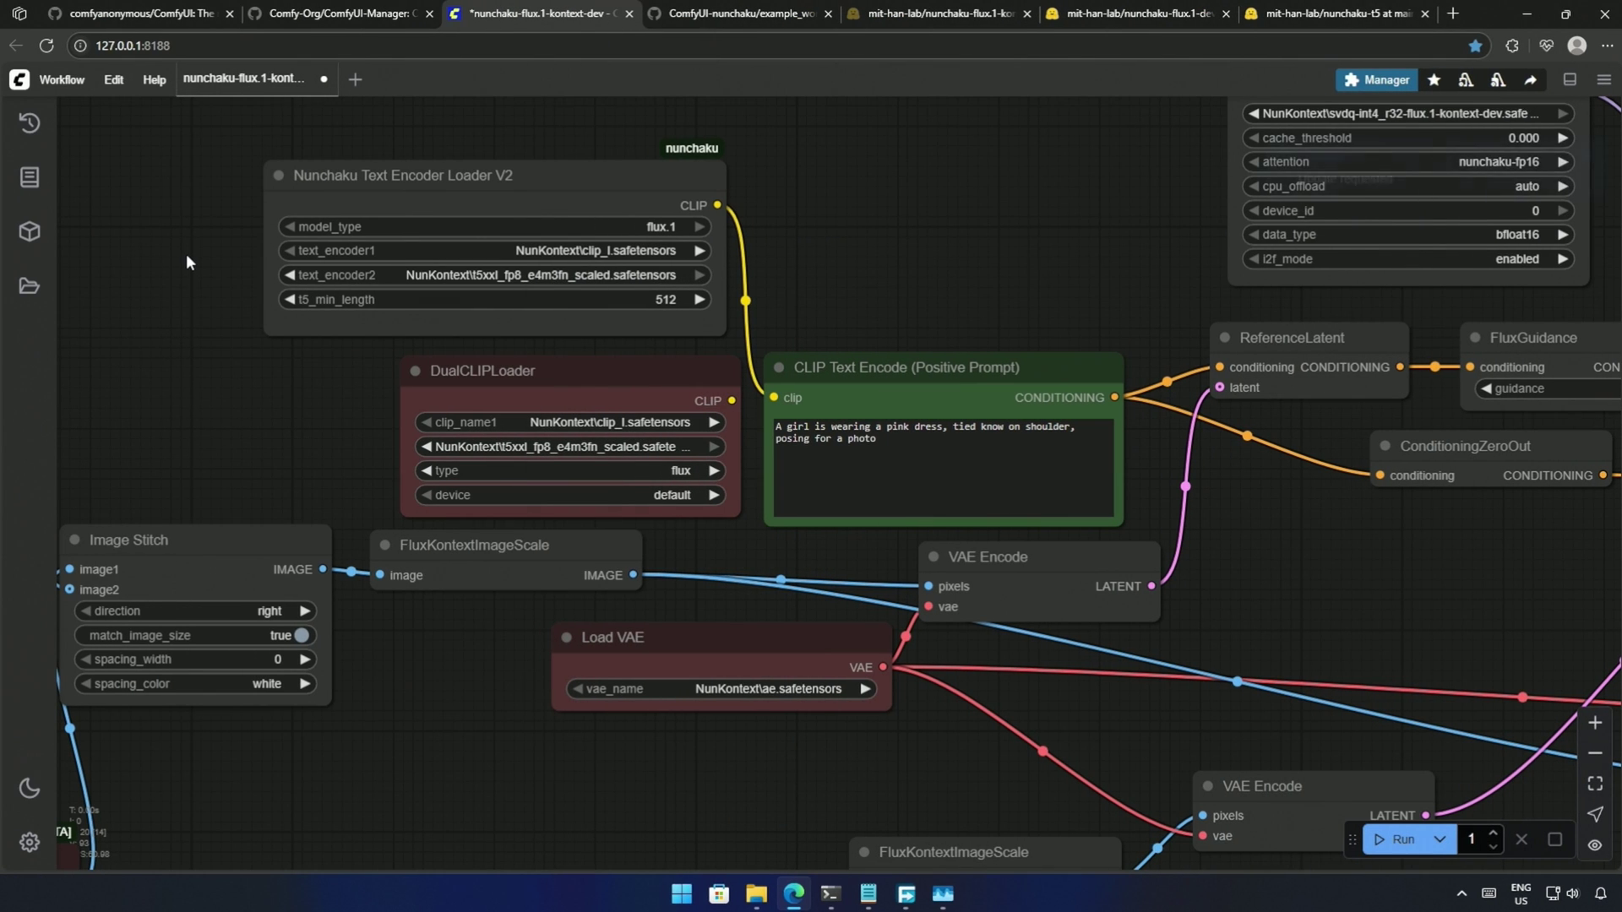
- Refresh the nodes and set text_encoder2 to NunKontext\awq-int4-flux.1-t5xxl.safetensors
key(r)
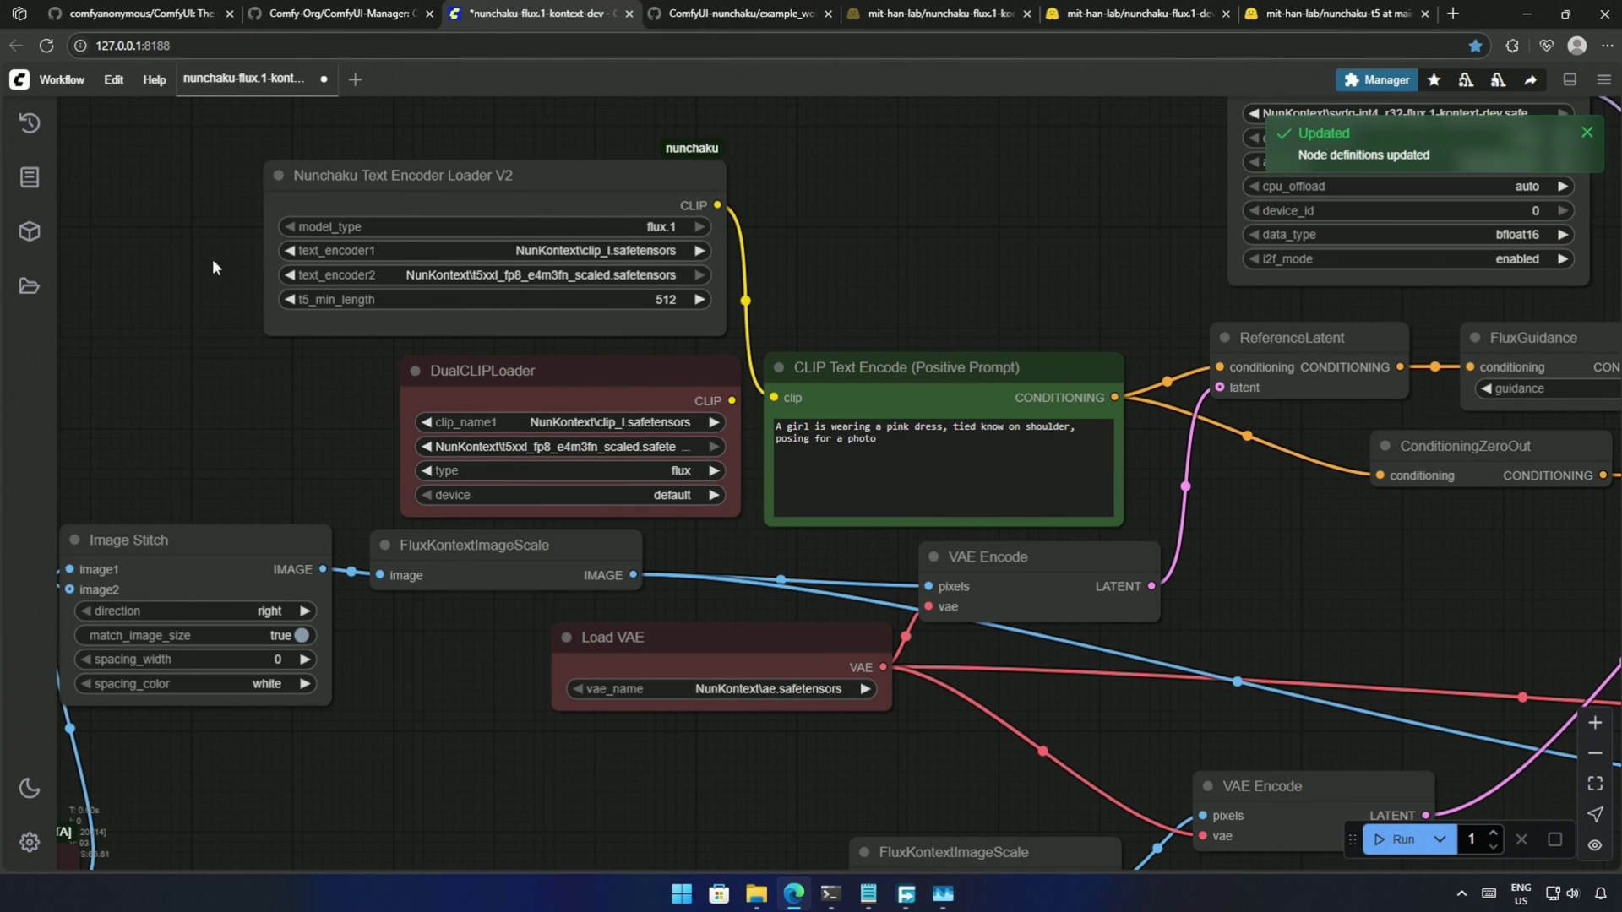
click(528, 253)
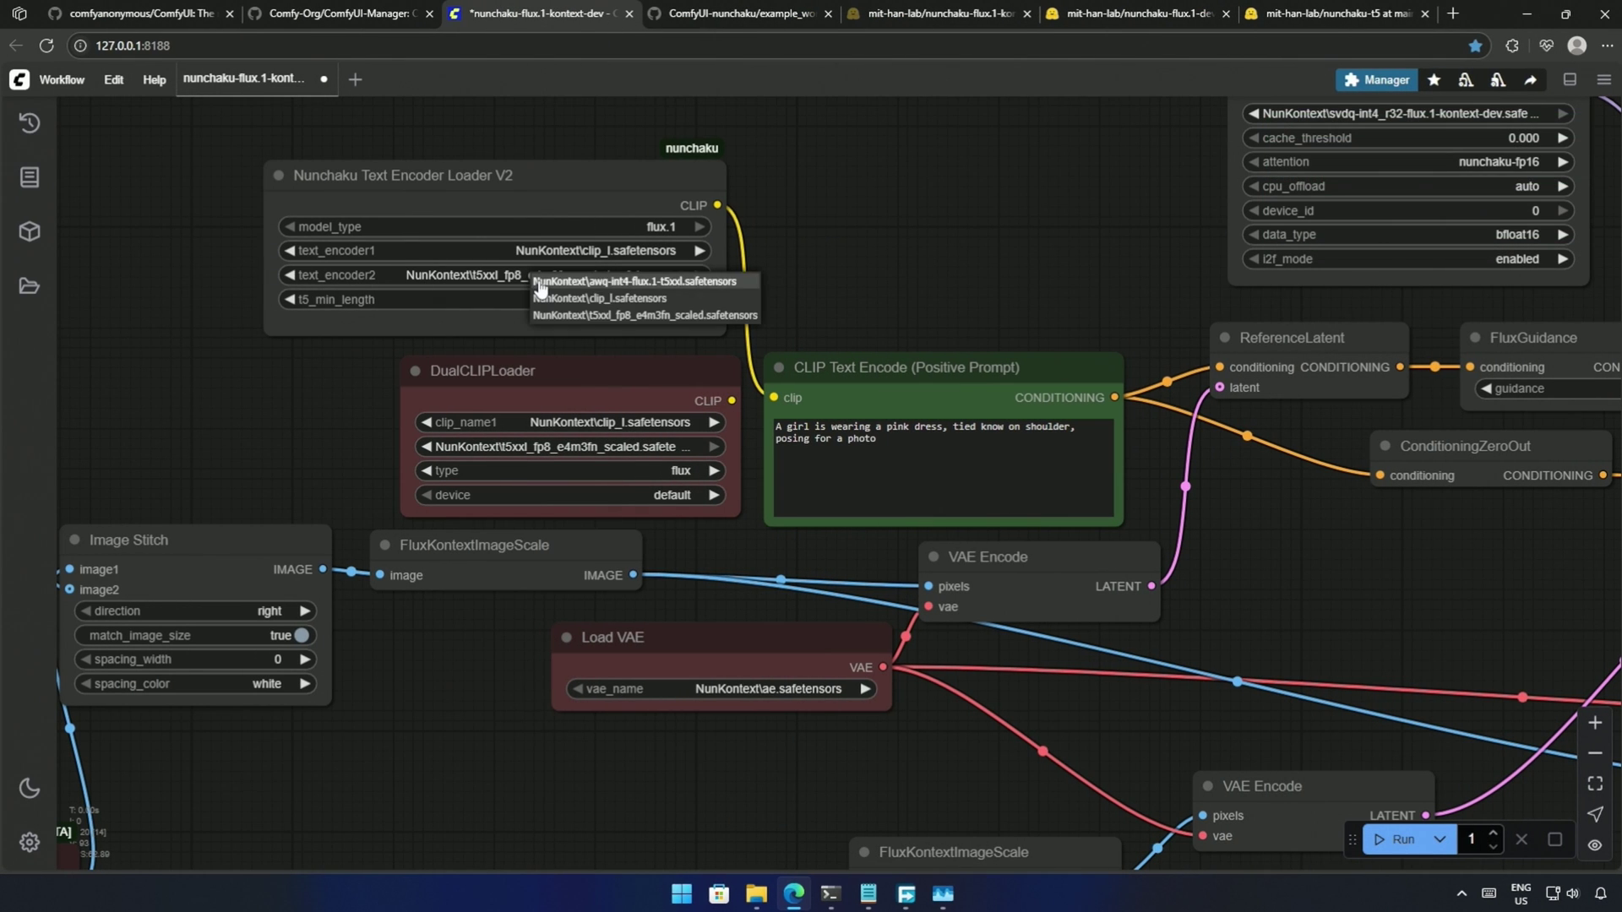
click(606, 287)
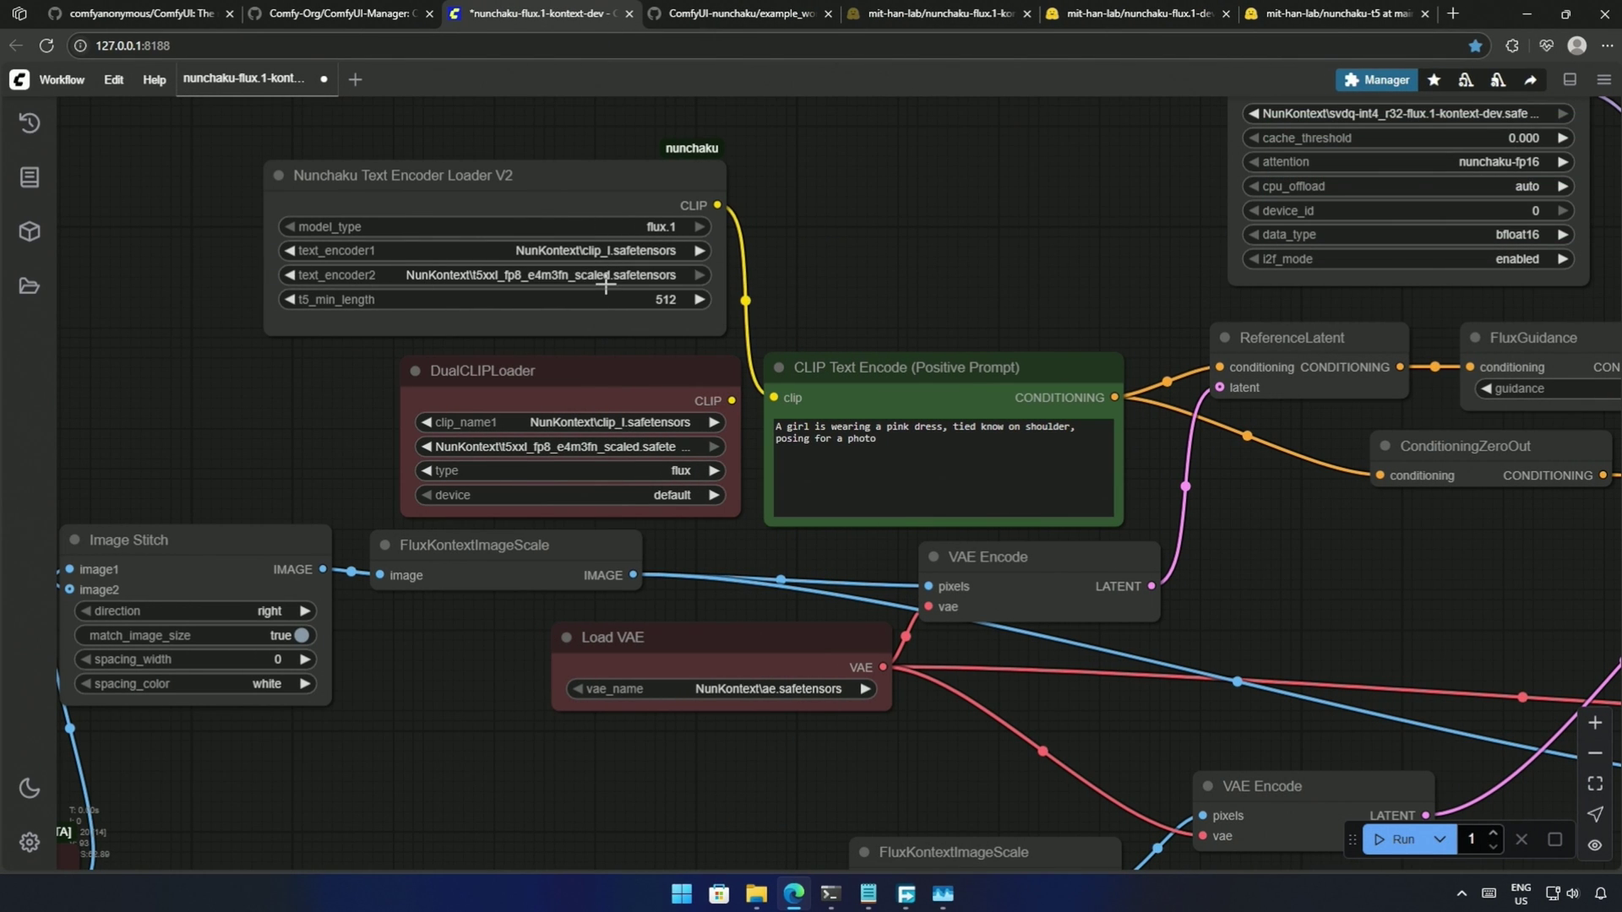
- Run, dismiss the out-of-memory error, and rerun for a 43.86 s render
click(1386, 842)
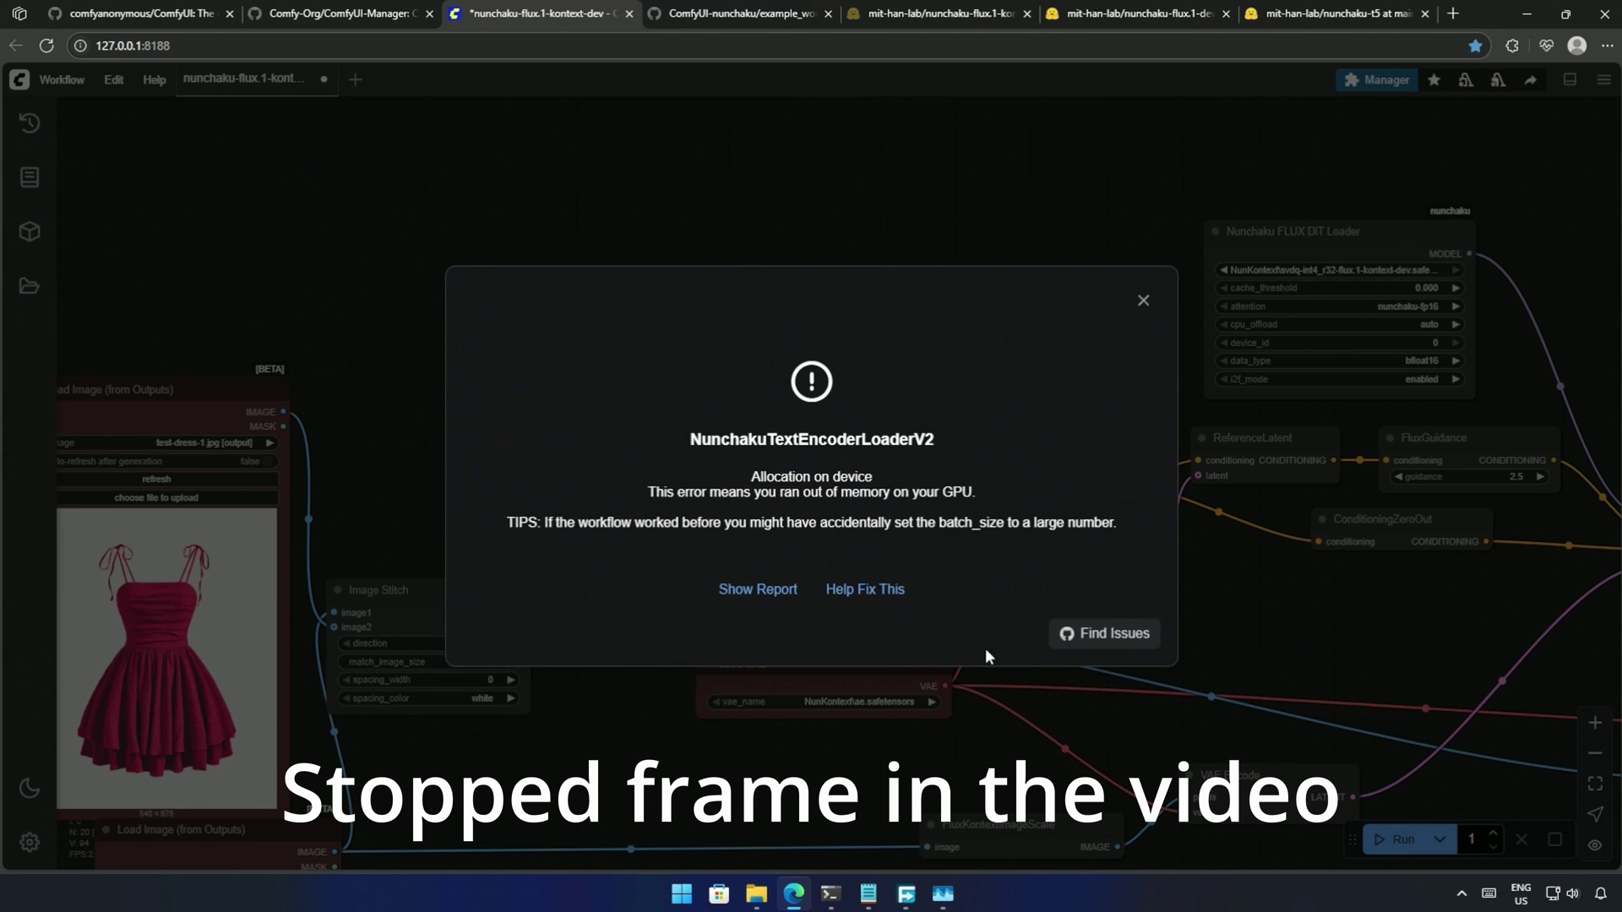
click(869, 590)
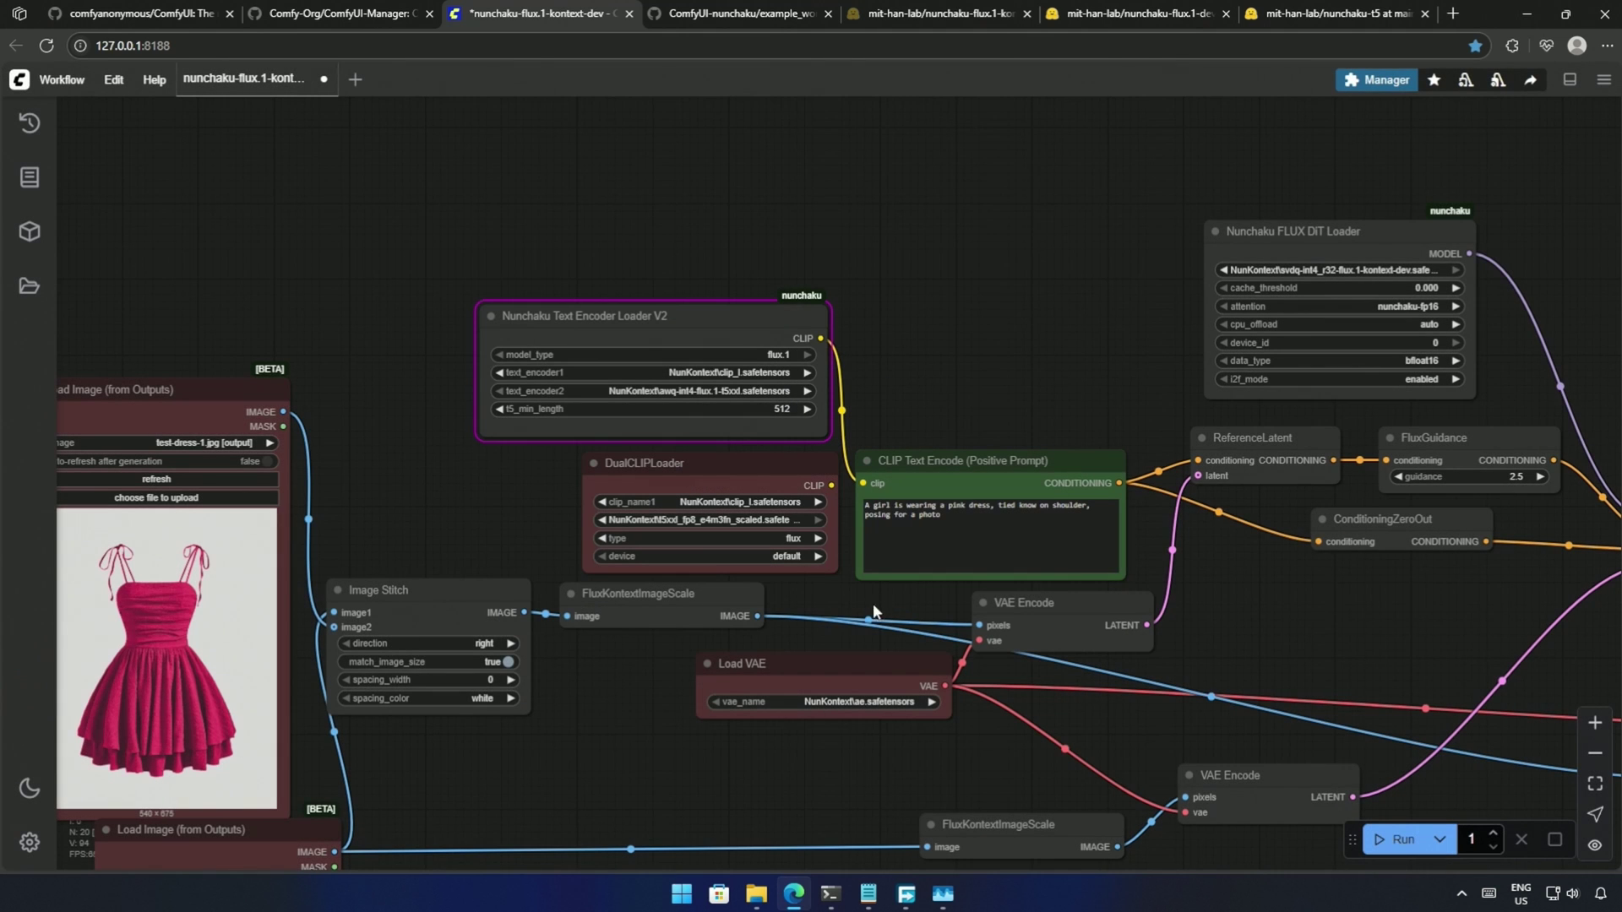
click(1394, 841)
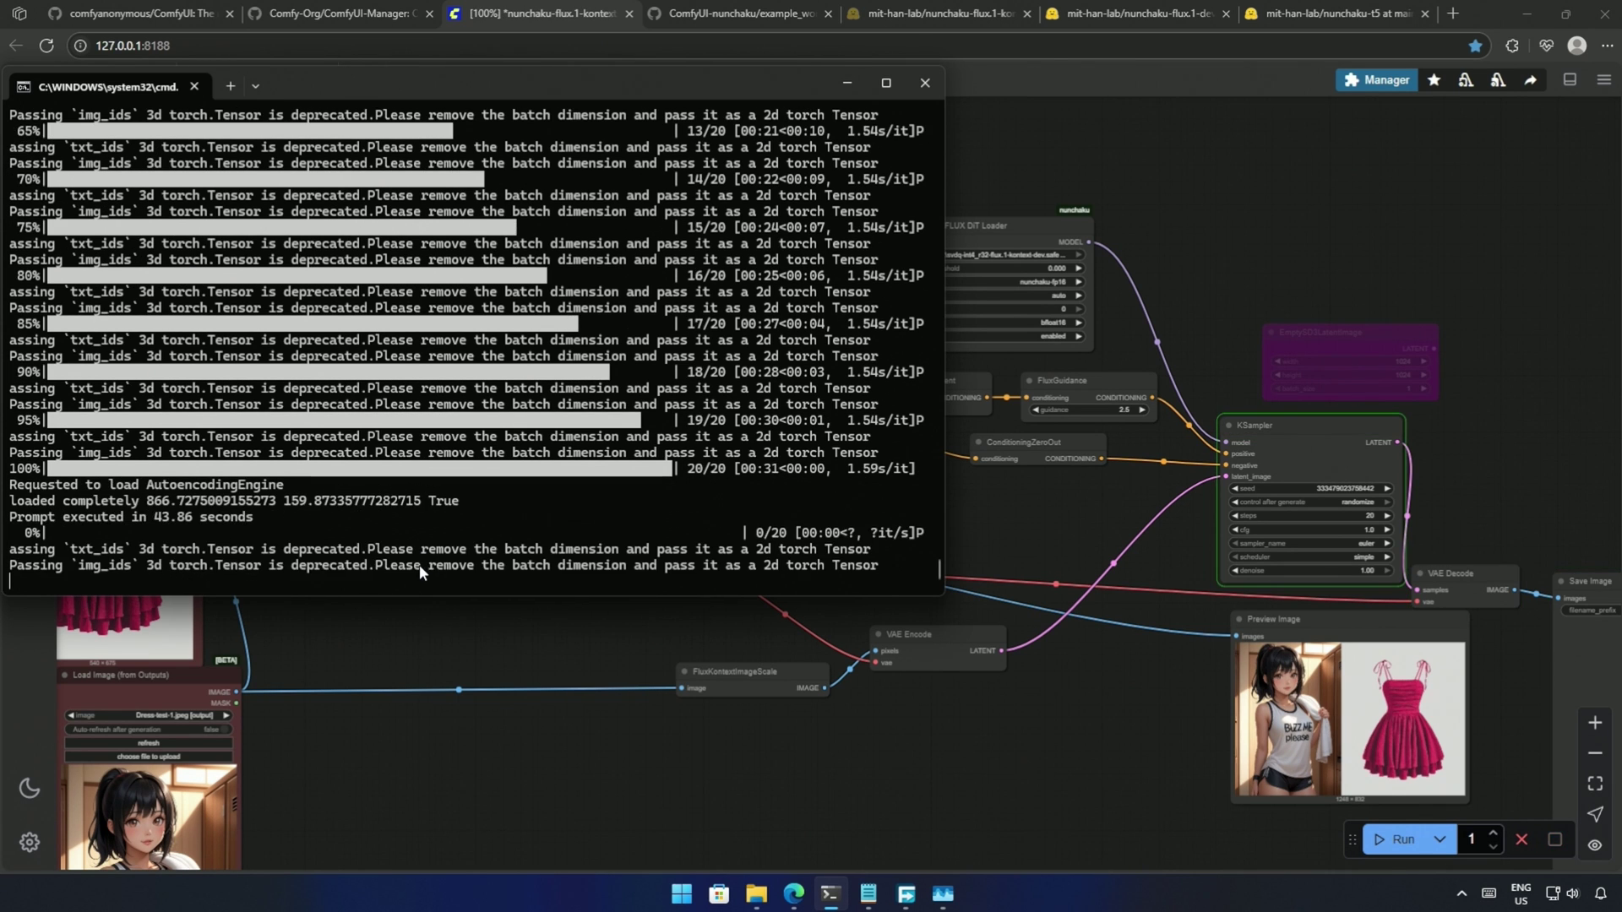
click(829, 741)
scroll(830, 740, down, 5)
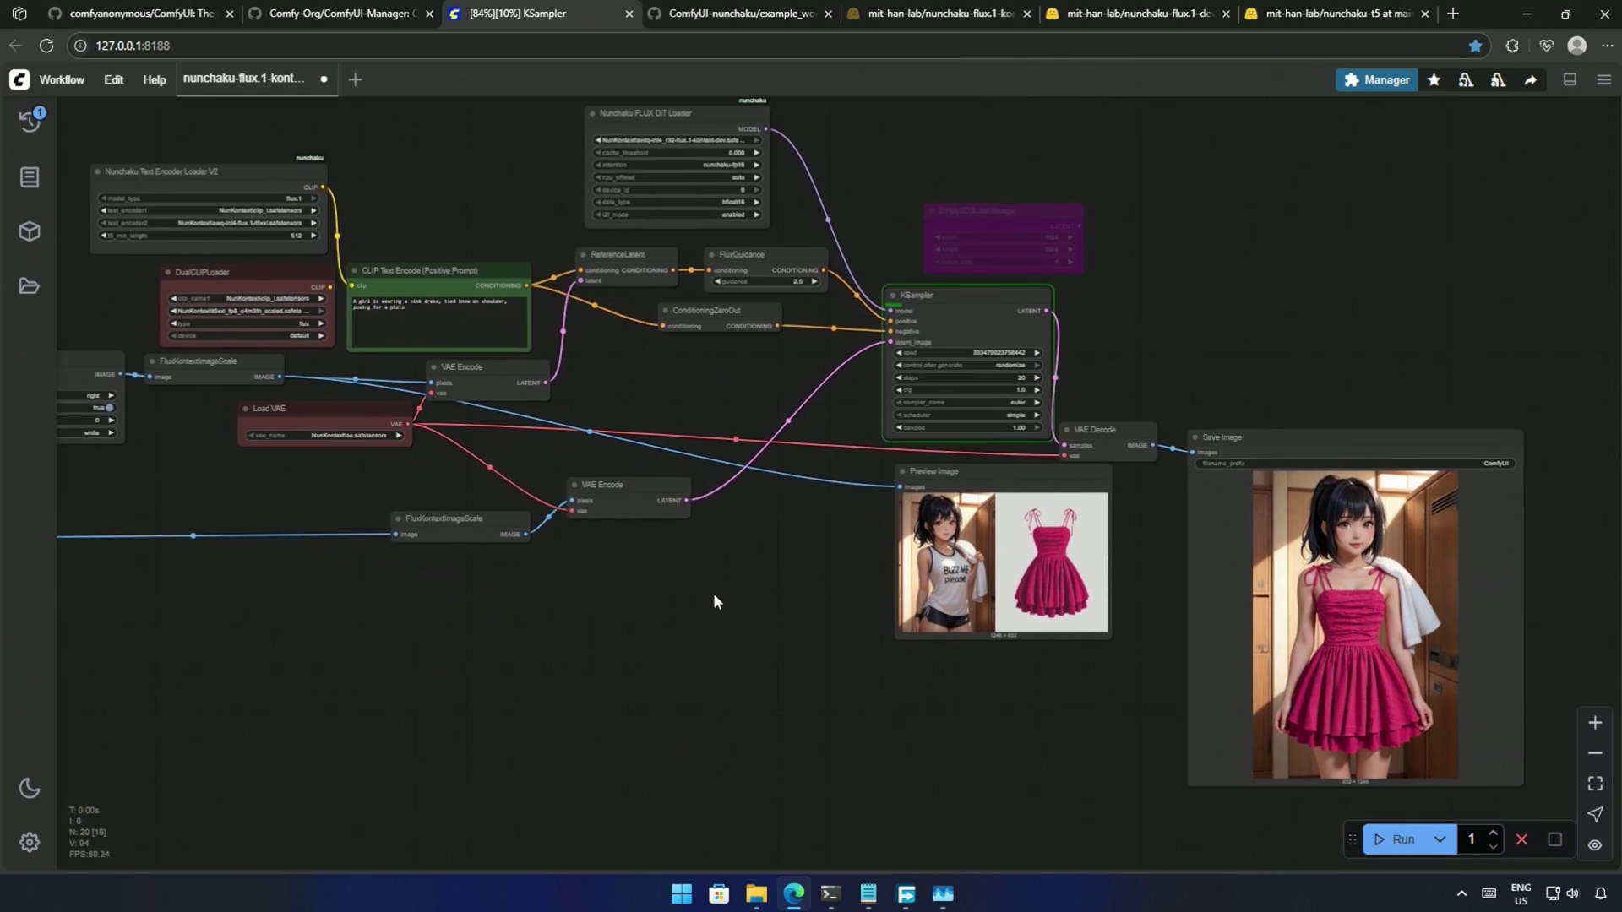
scroll(489, 609, up, 5)
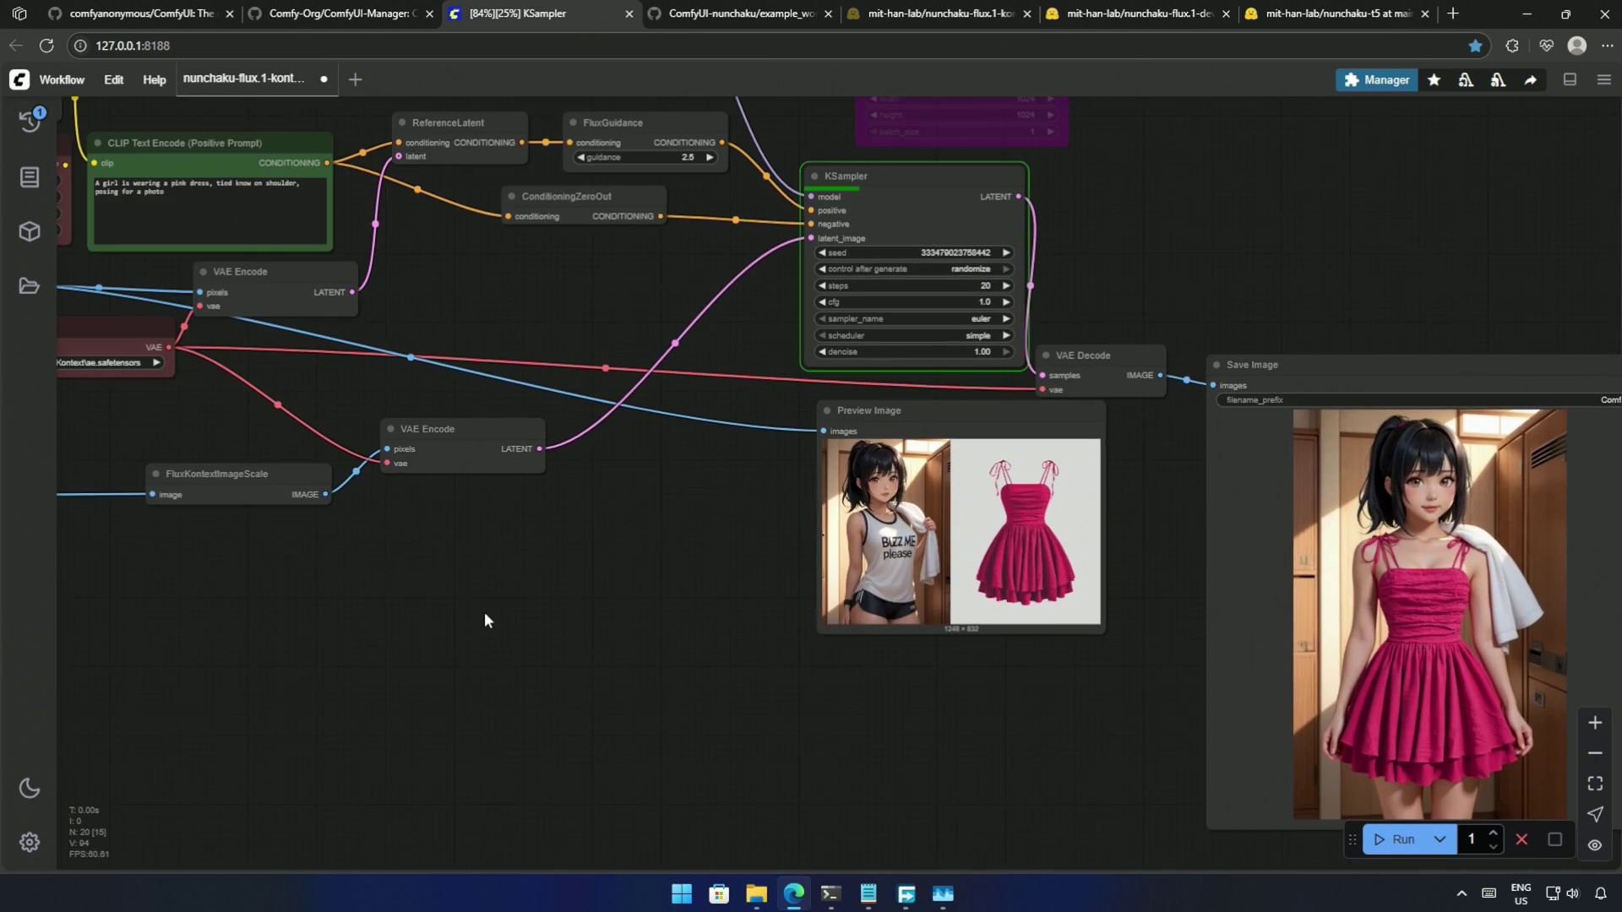
scroll(717, 716, up, 1)
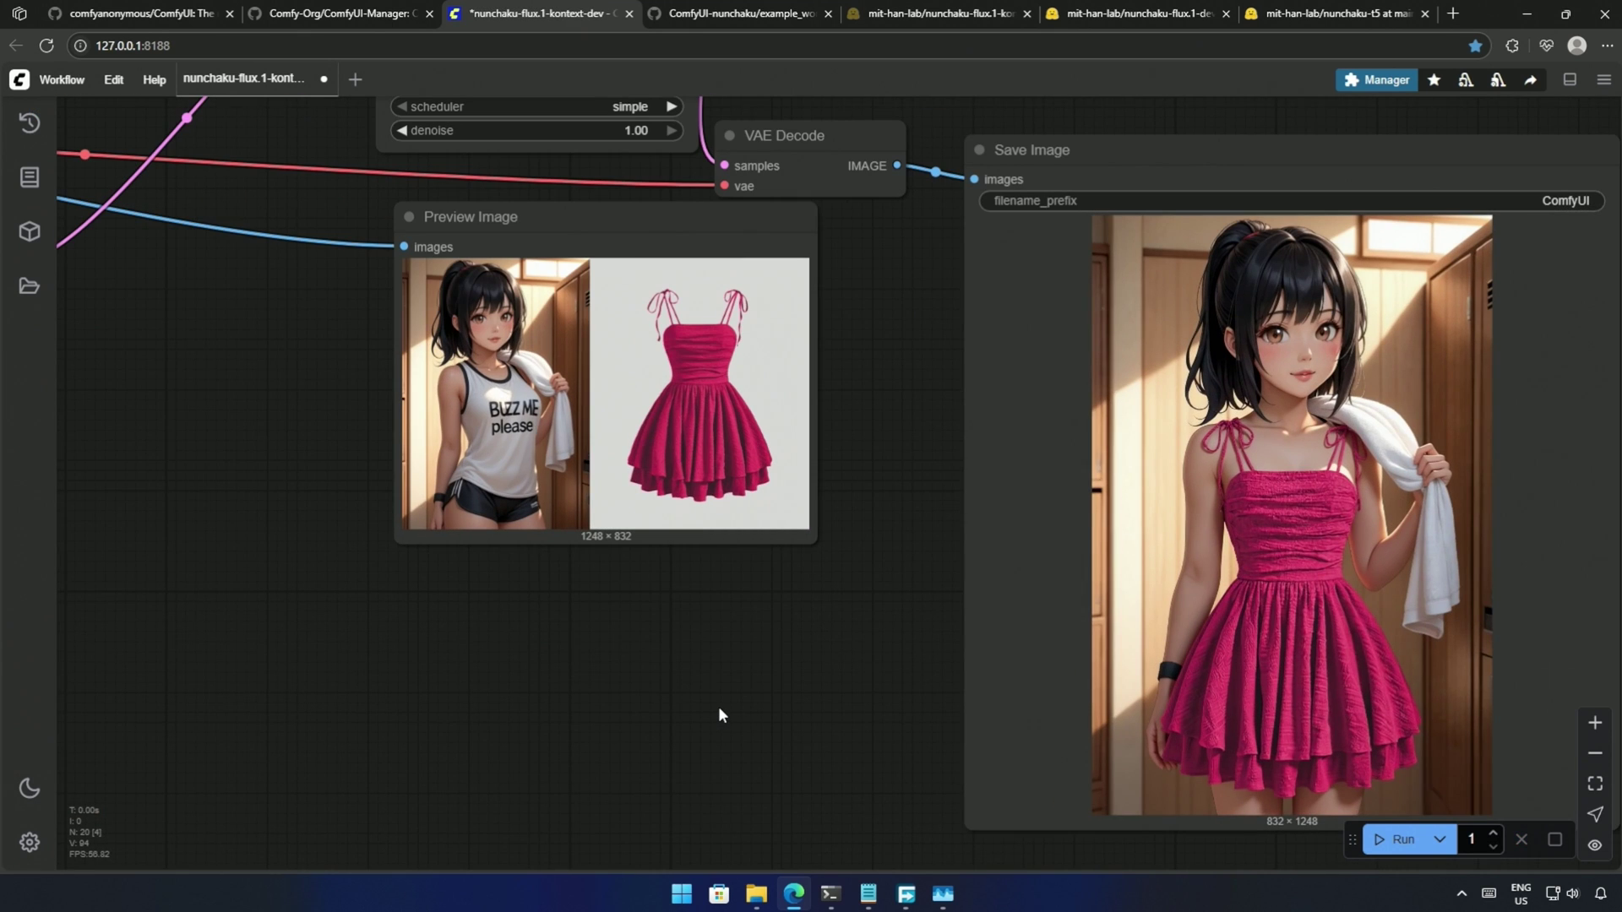
scroll(719, 714, down, 1)
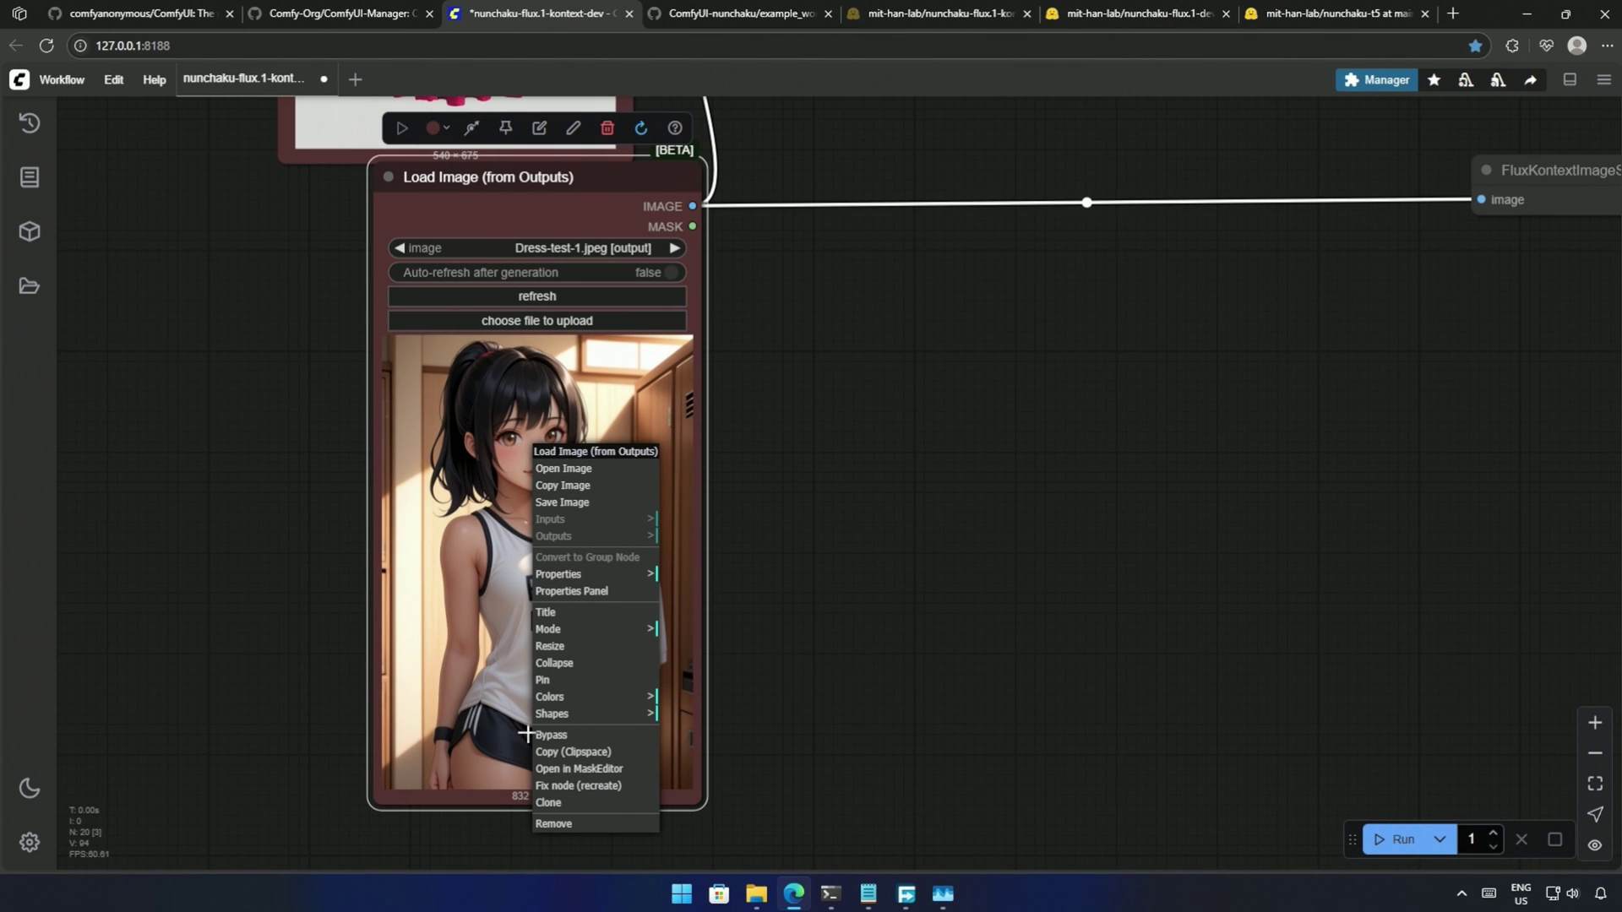
- Mask the girl's shirt in the MaskEditor with the fill tool and save
click(559, 769)
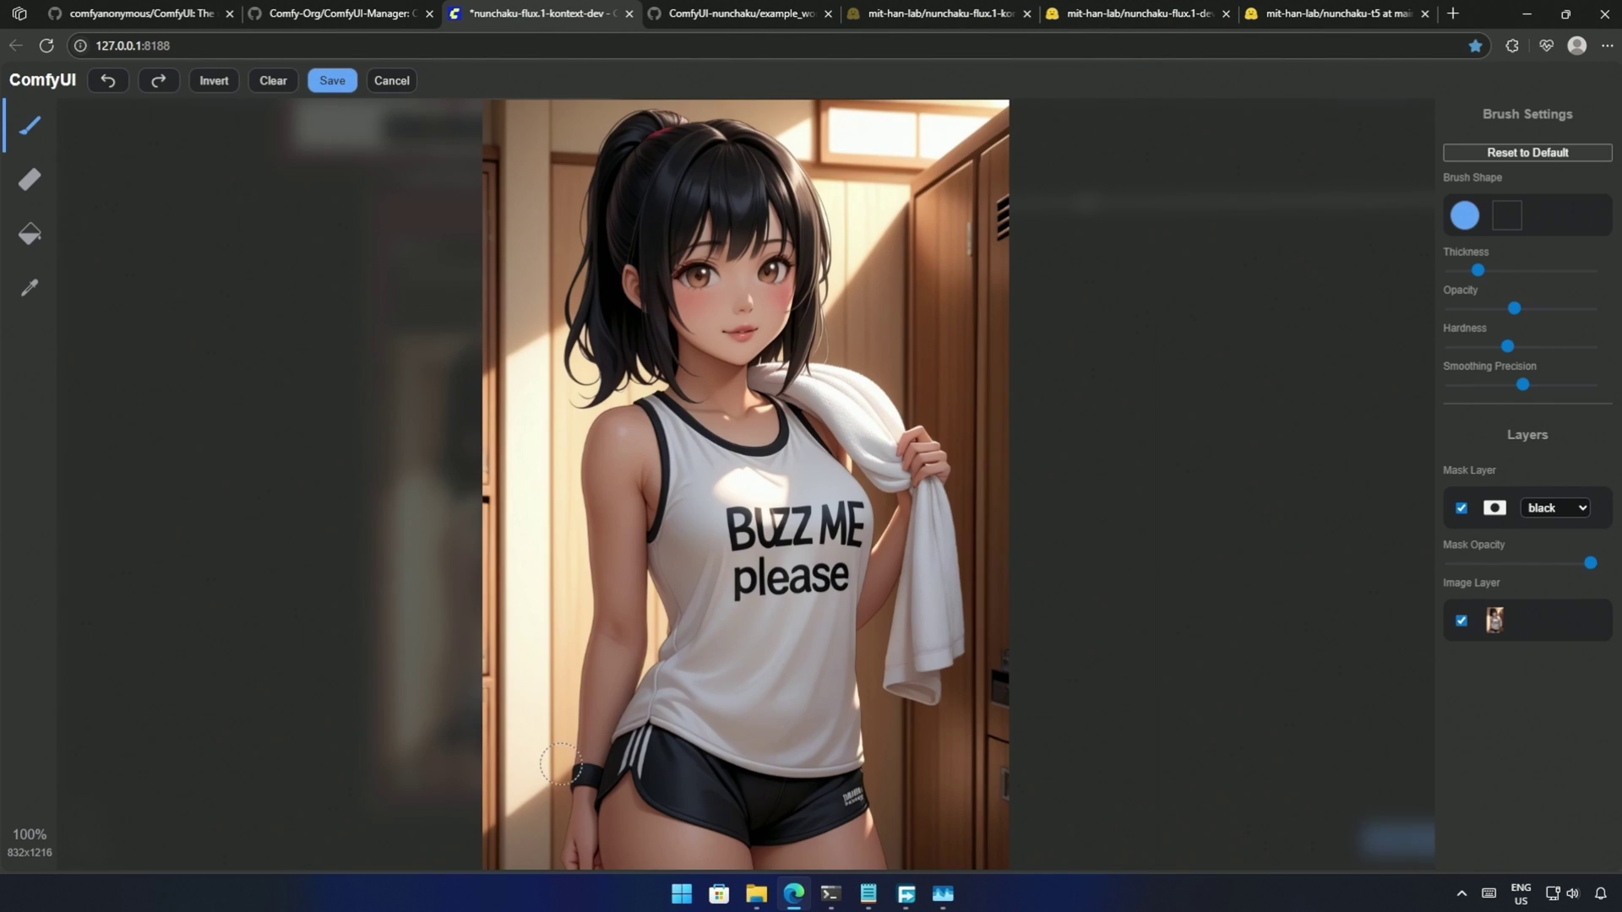
mouse_move(643, 404)
mouse_down()
mouse_move(790, 433)
mouse_move(758, 387)
mouse_move(862, 621)
mouse_move(929, 868)
mouse_up()
click(39, 243)
click(743, 553)
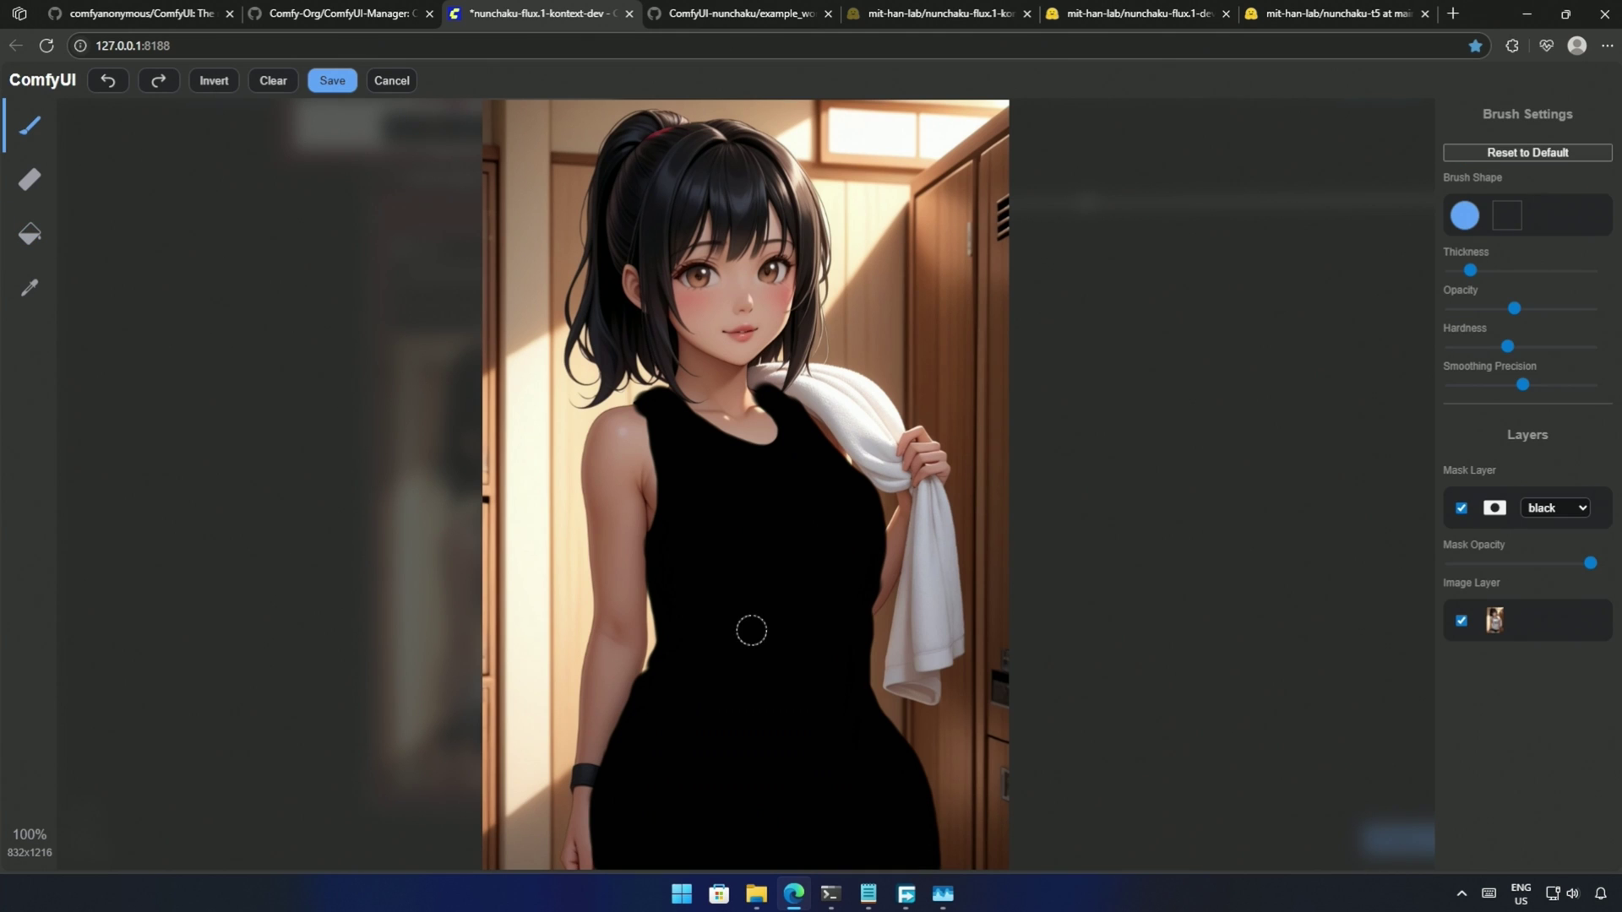
click(332, 80)
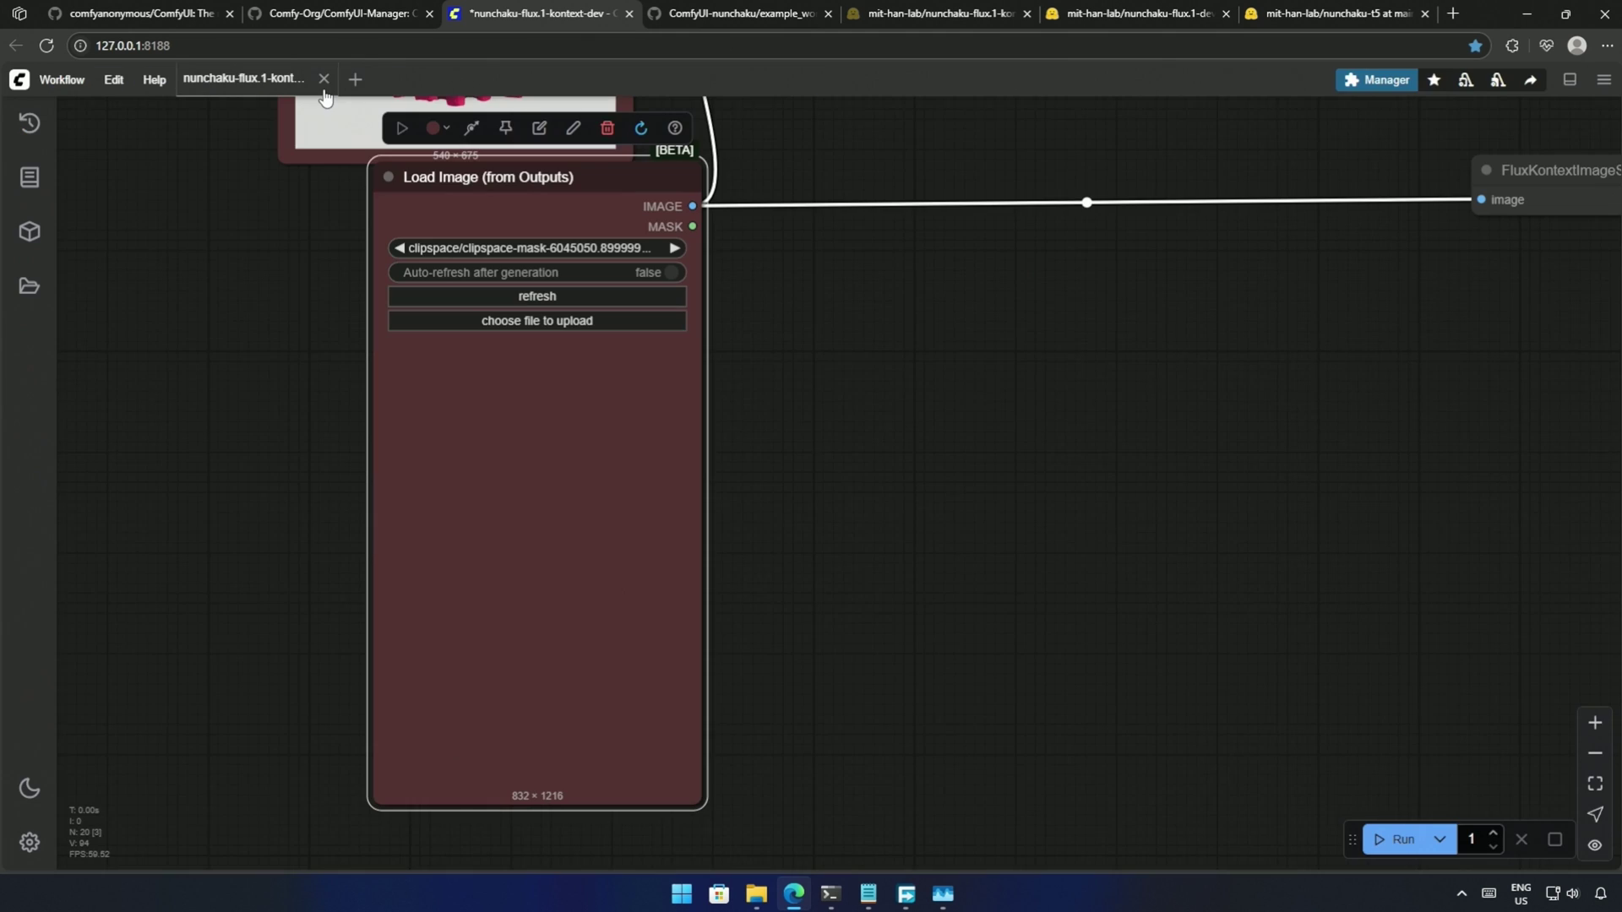
- Add VAE Encode (for Inpainting), wiring image, mask, VAE, and its LATENT to KSampler
double_click(865, 444)
text(vae)
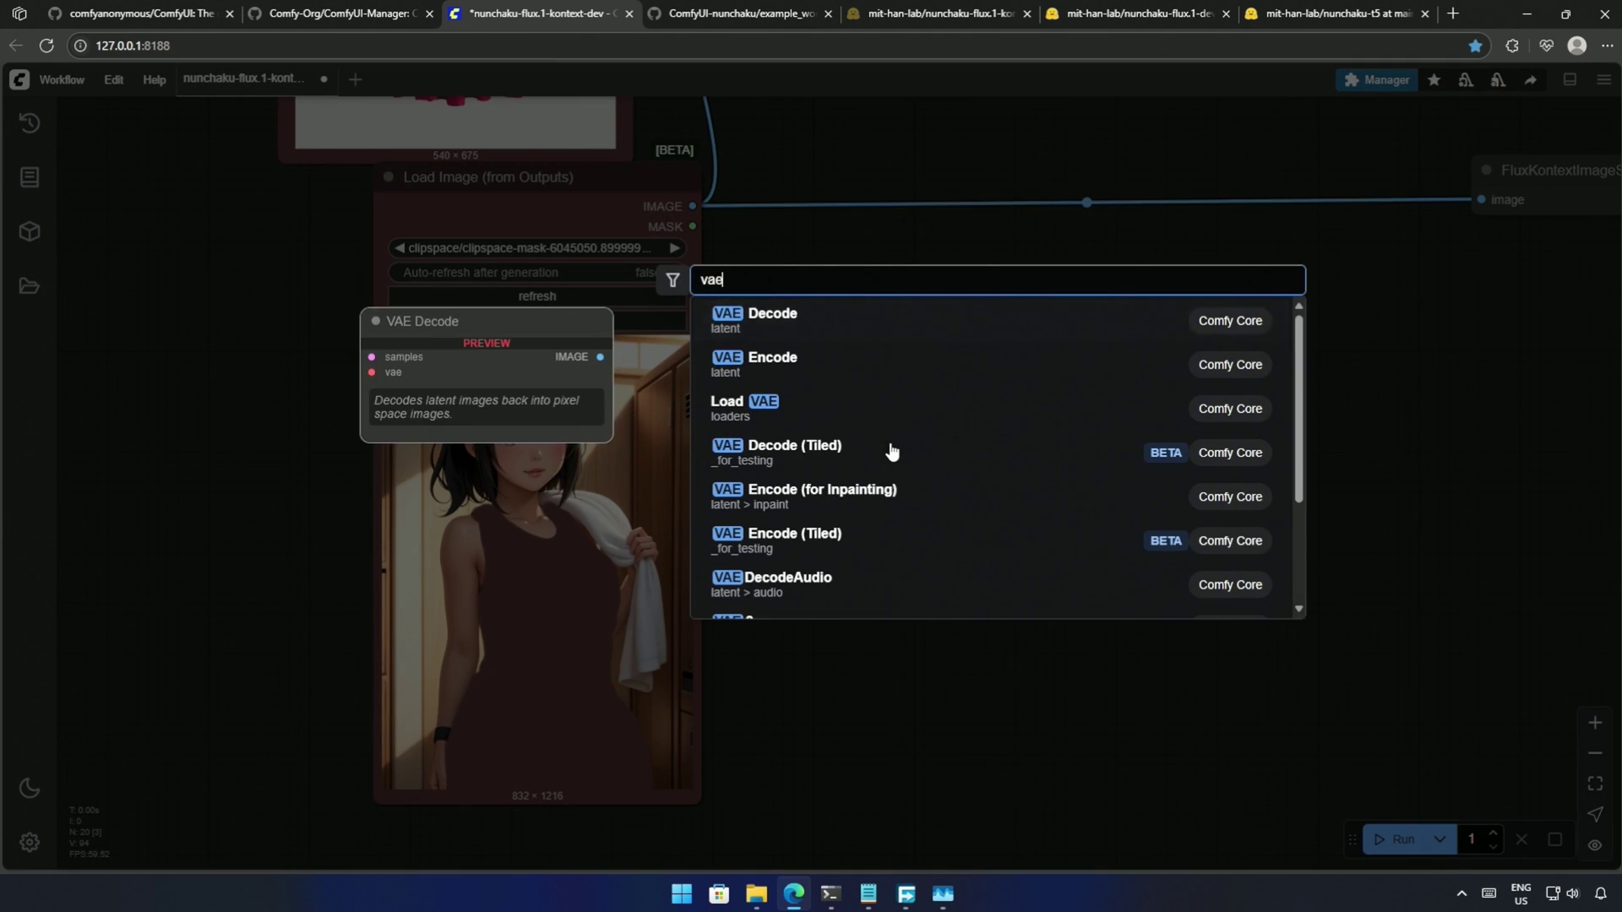
click(836, 505)
scroll(845, 507, down, 5)
scroll(852, 482, up, 1)
drag(851, 482, 1220, 470)
drag(509, 431, 1111, 512)
scroll(1012, 315, up, 3)
drag(1013, 287, 1142, 561)
drag(1503, 549, 1128, 659)
drag(979, 653, 1415, 265)
scroll(1249, 574, down, 2)
- Run the inpainting workflow to start a new render
drag(1076, 656, 673, 608)
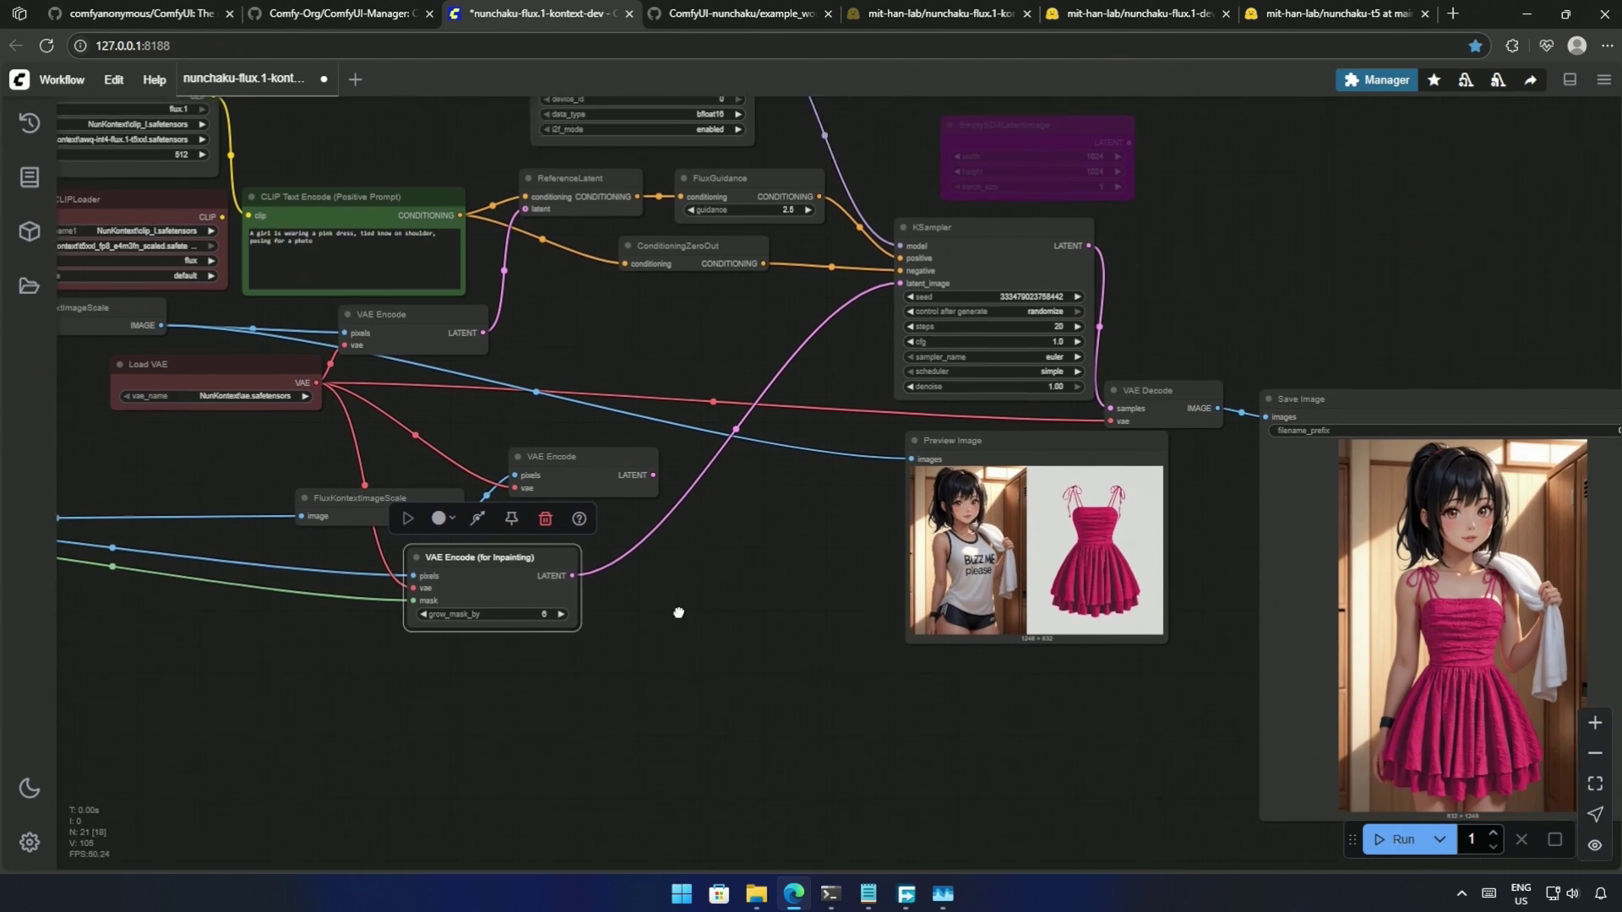
click(1398, 839)
drag(1330, 835, 1274, 789)
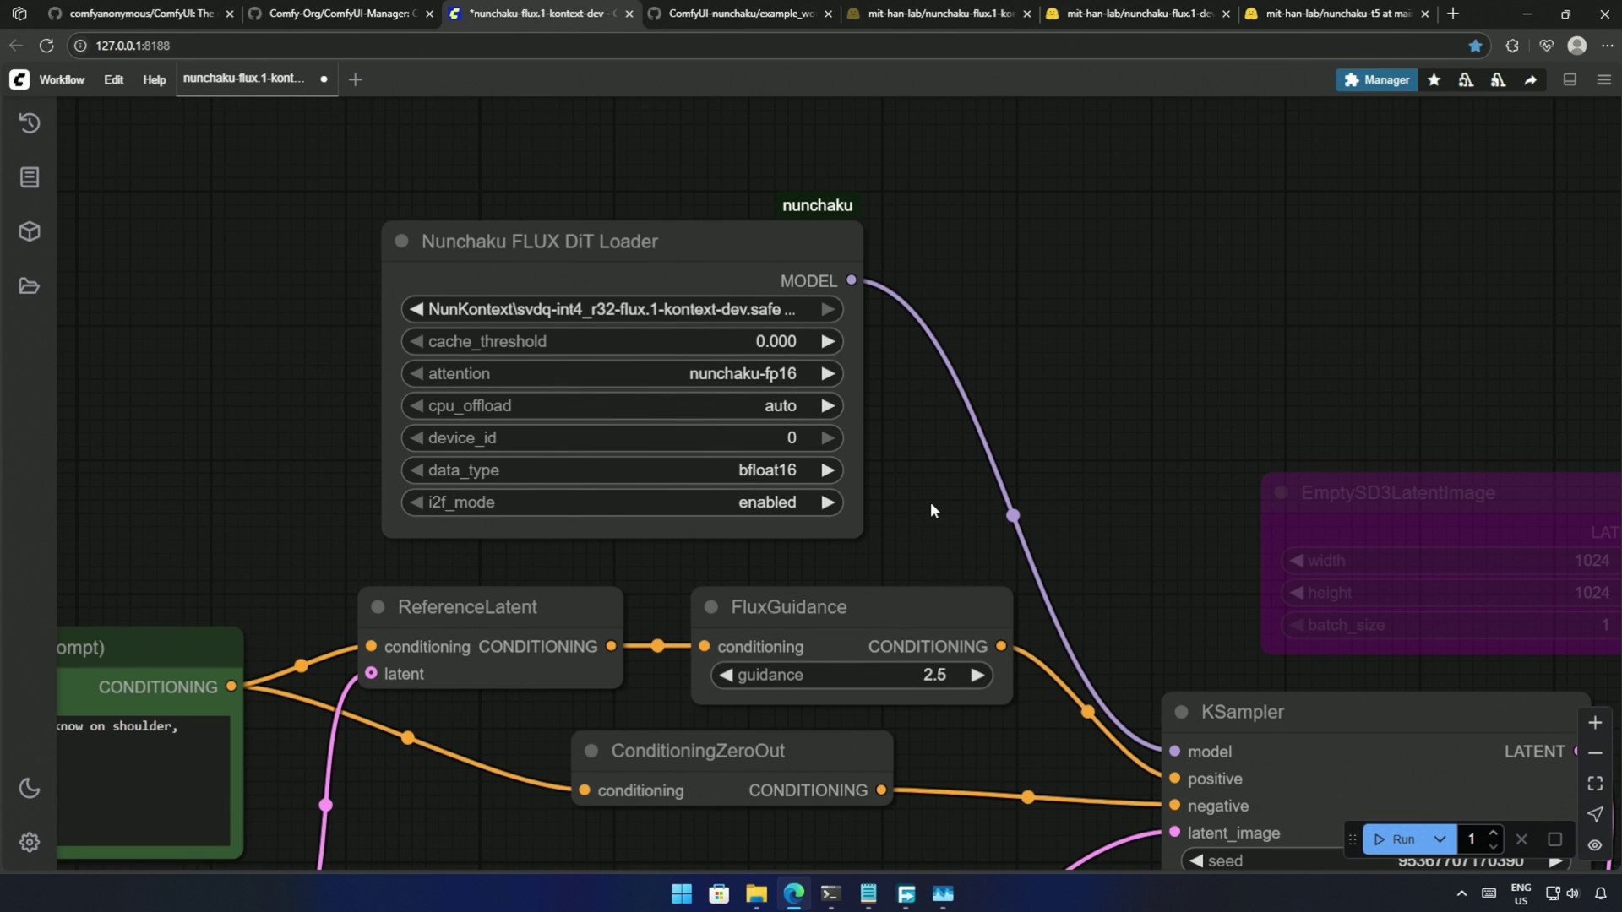
scroll(931, 507, up, 1)
click(743, 471)
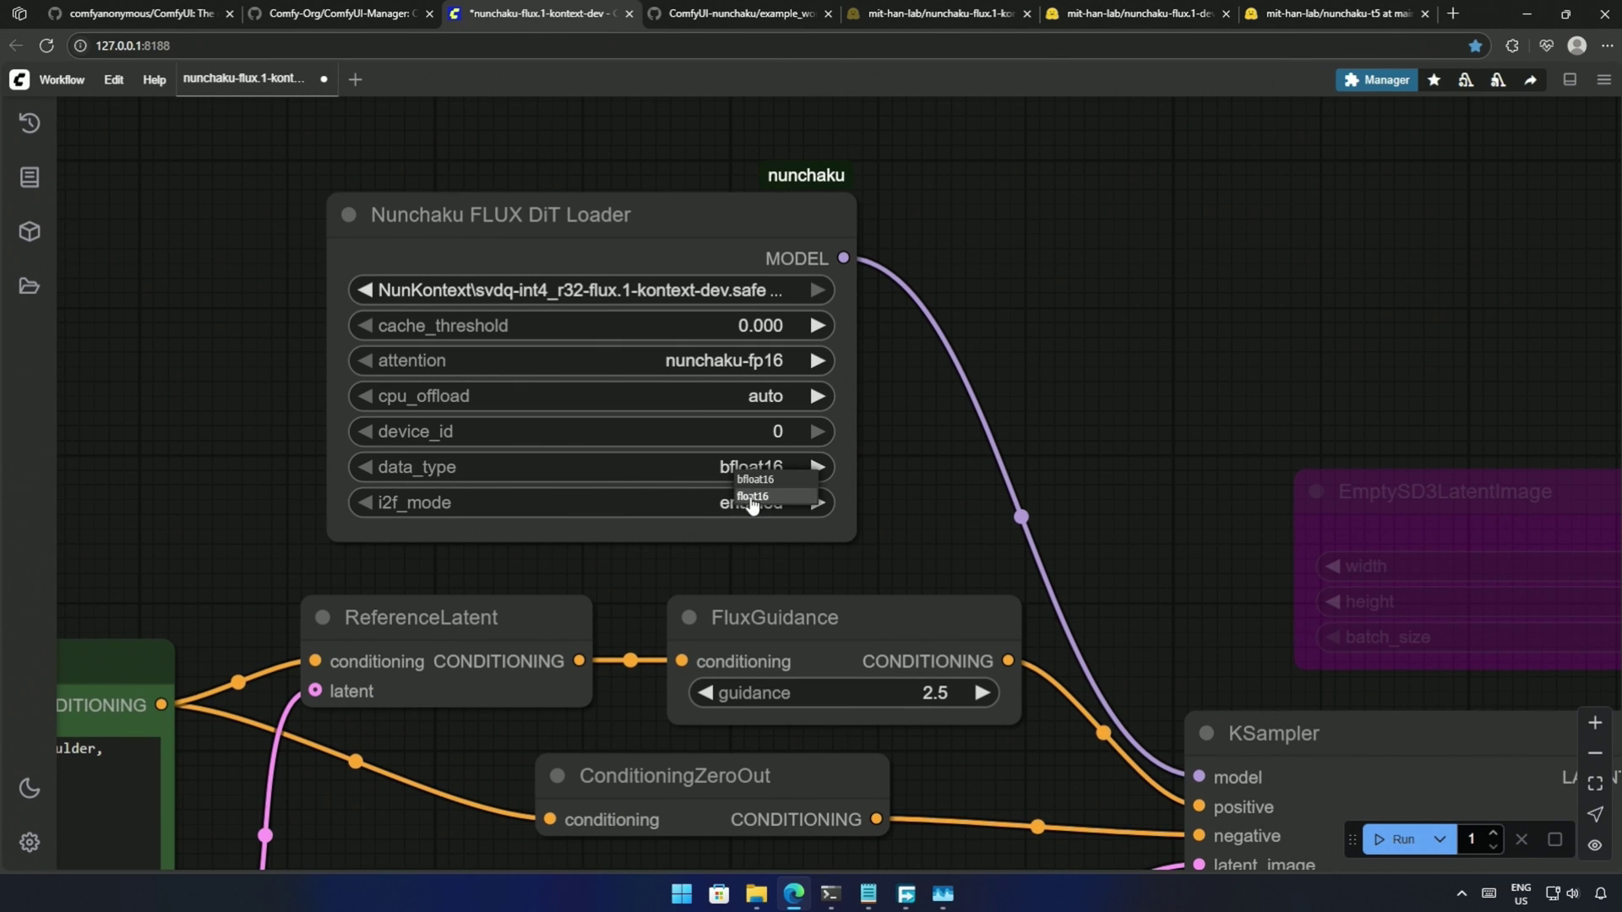
click(681, 472)
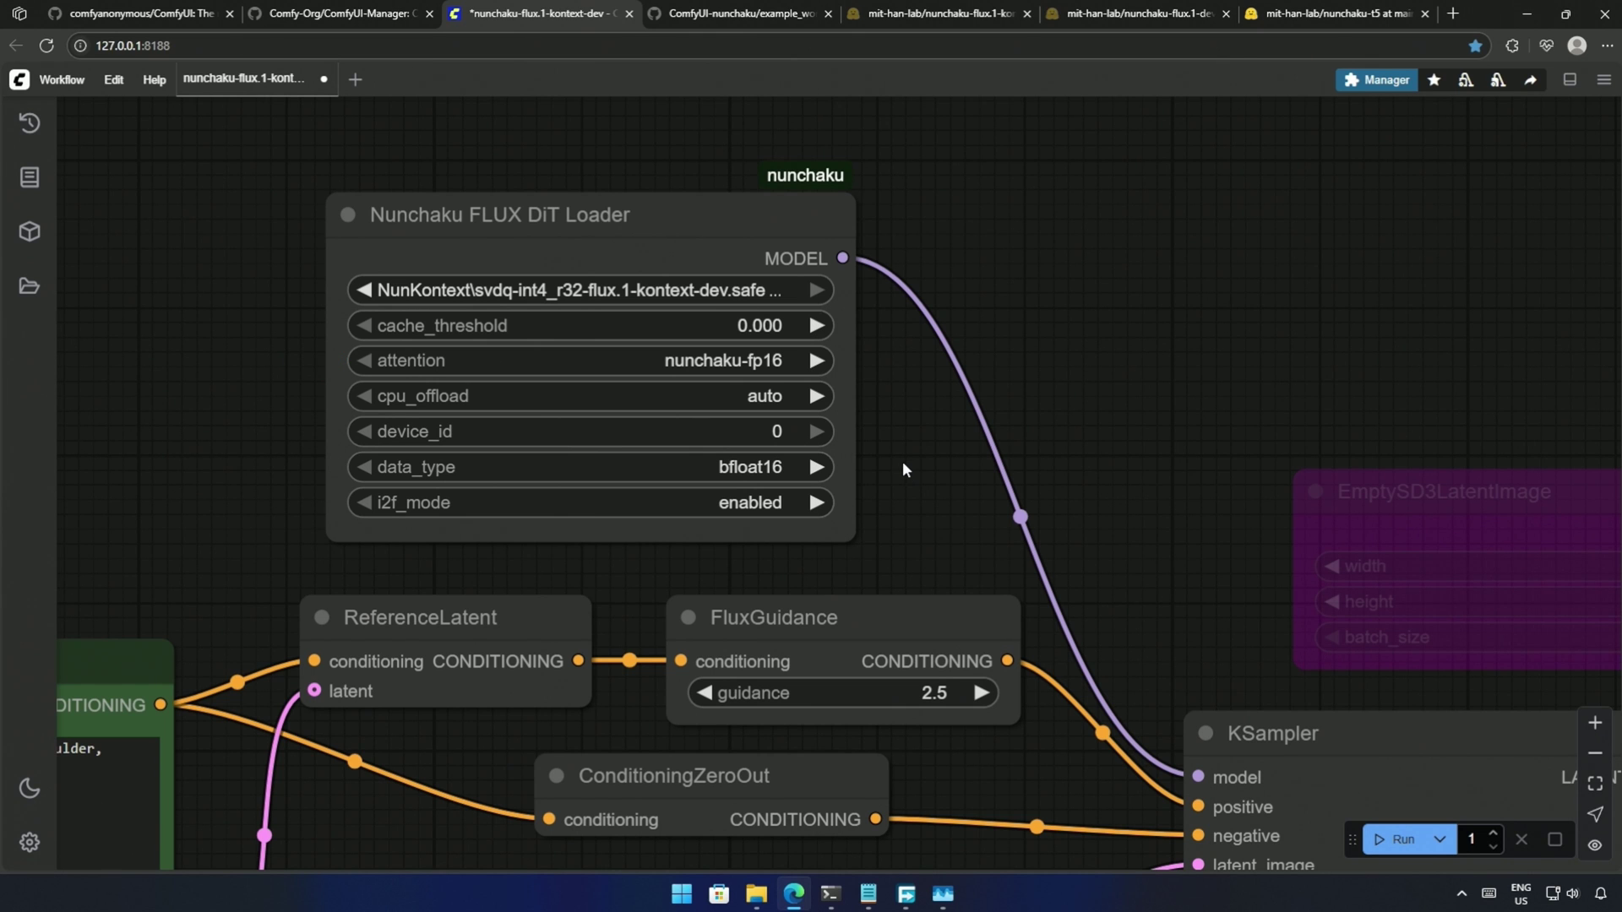
- Add a Nunchaku FLUX LoRA Loader node from a 'lora' node search
scroll(1145, 377, down, 1)
drag(1146, 377, 883, 382)
double_click(957, 293)
text(lora)
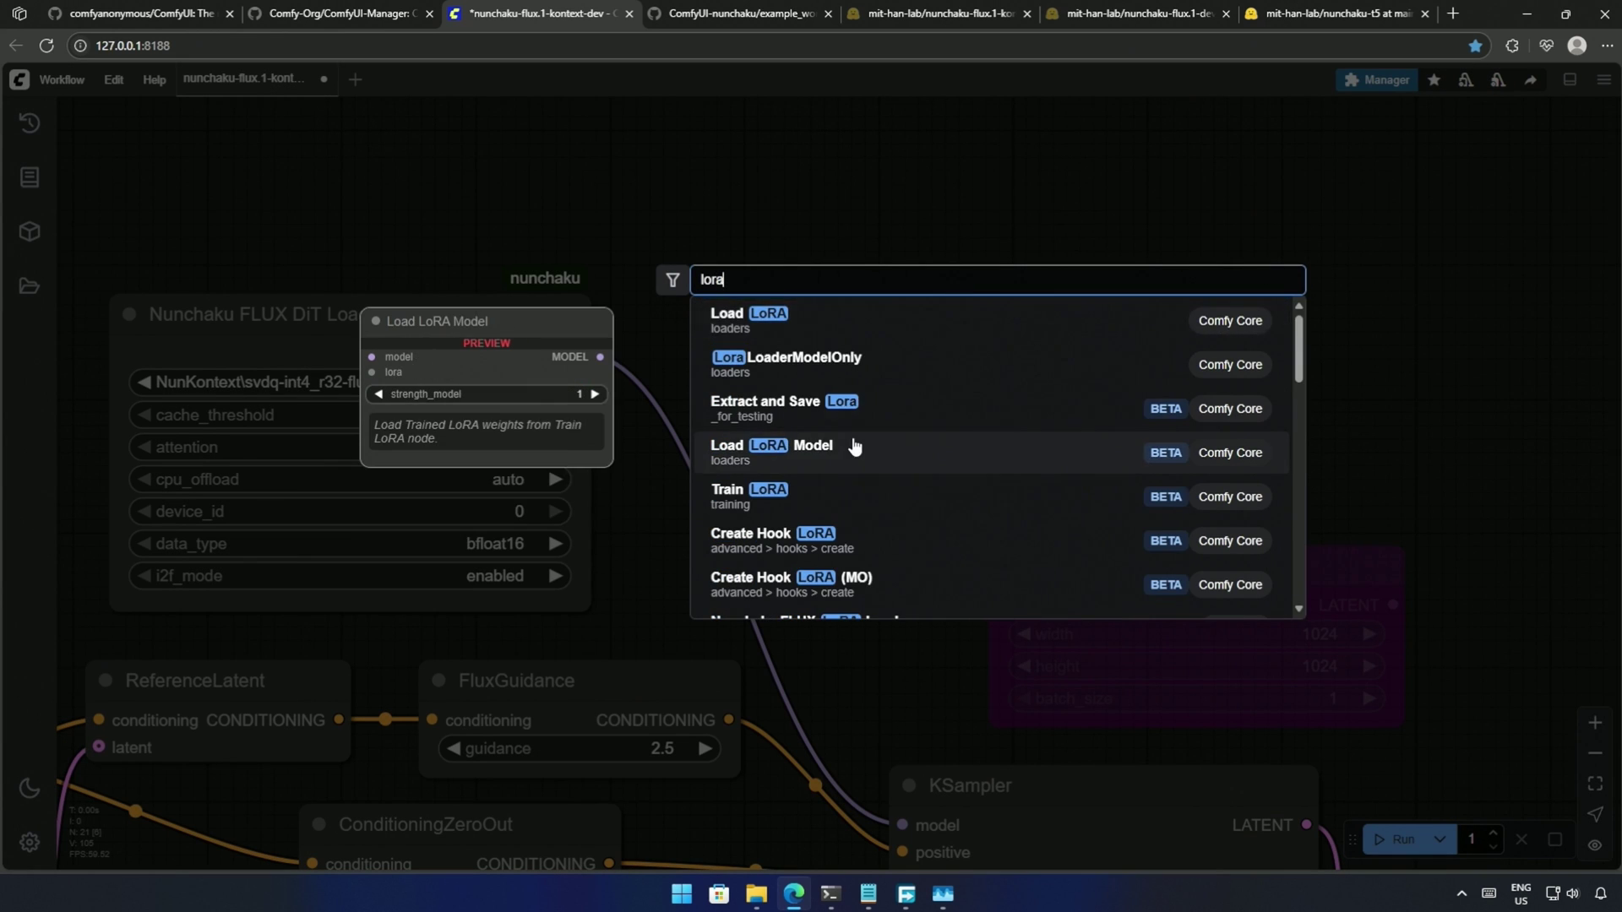
scroll(851, 444, down, 2)
scroll(852, 444, down, 1)
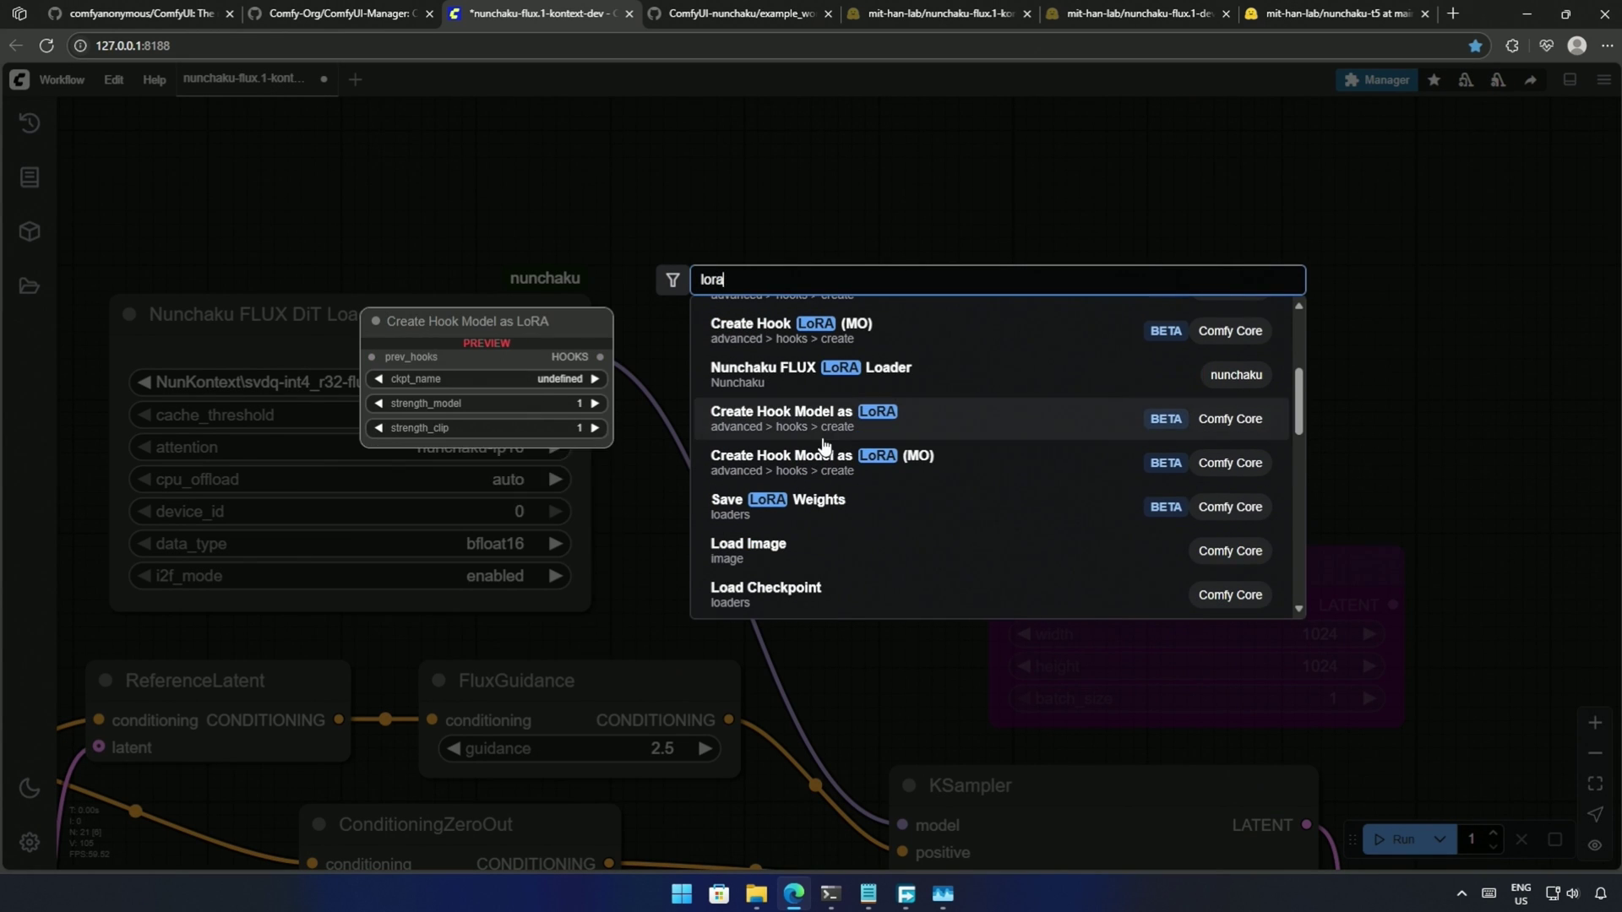
click(769, 377)
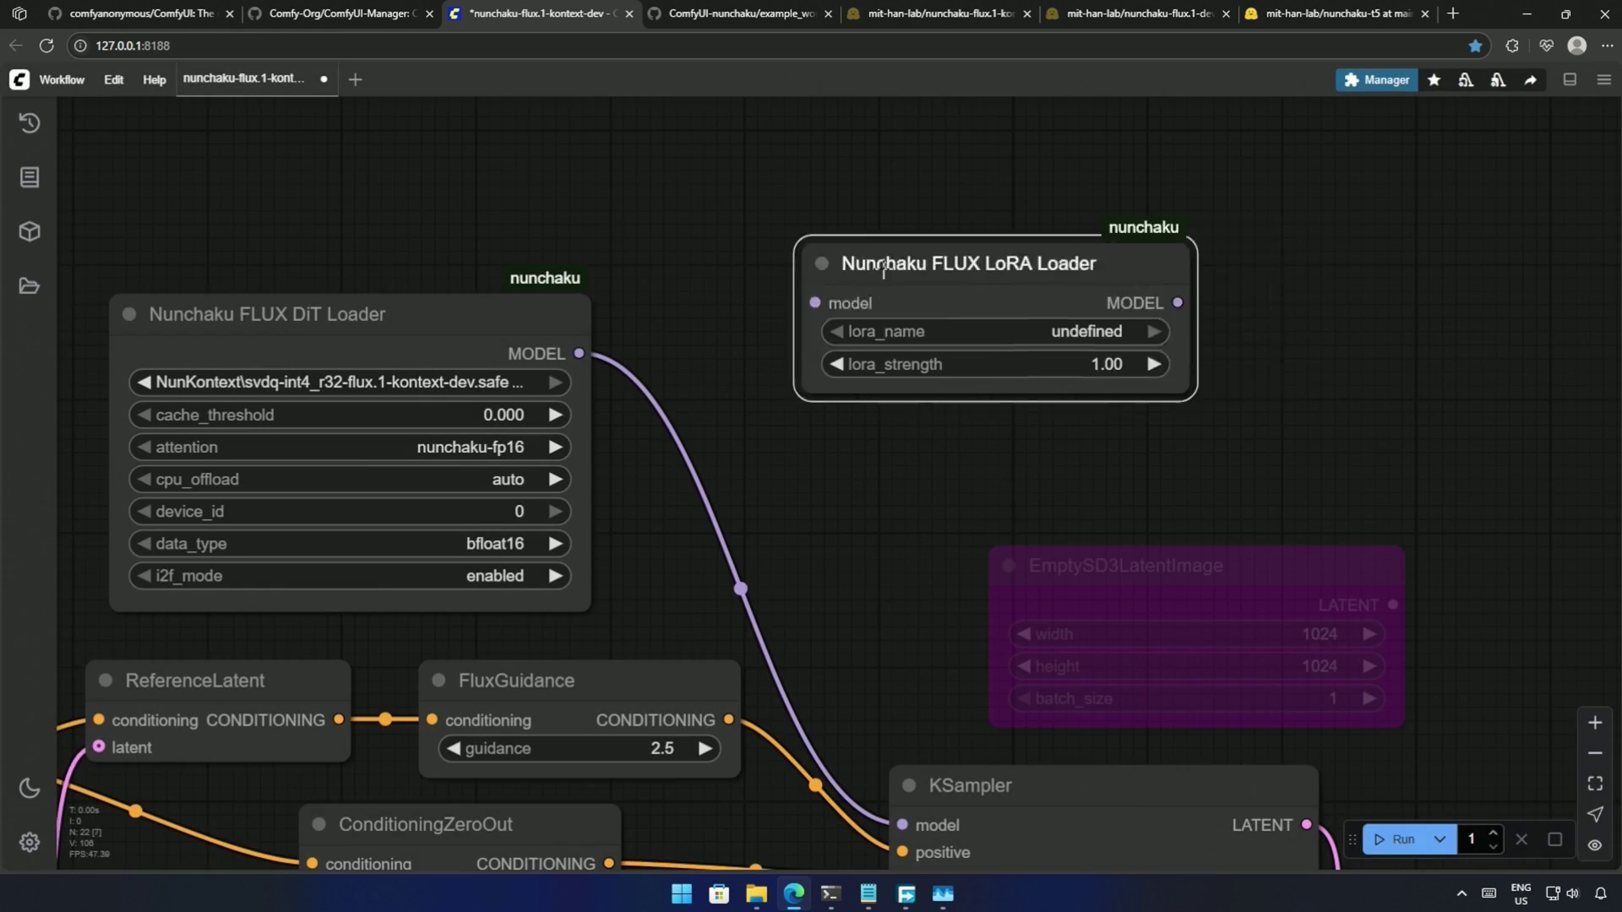
scroll(1026, 490, down, 3)
drag(1026, 490, 944, 472)
- Route the DiT Loader's MODEL through the LoRA Loader into the KSampler model input
drag(524, 357, 202, 313)
drag(923, 330, 665, 374)
drag(254, 312, 326, 353)
drag(511, 383, 592, 393)
drag(864, 393, 997, 743)
drag(760, 362, 754, 427)
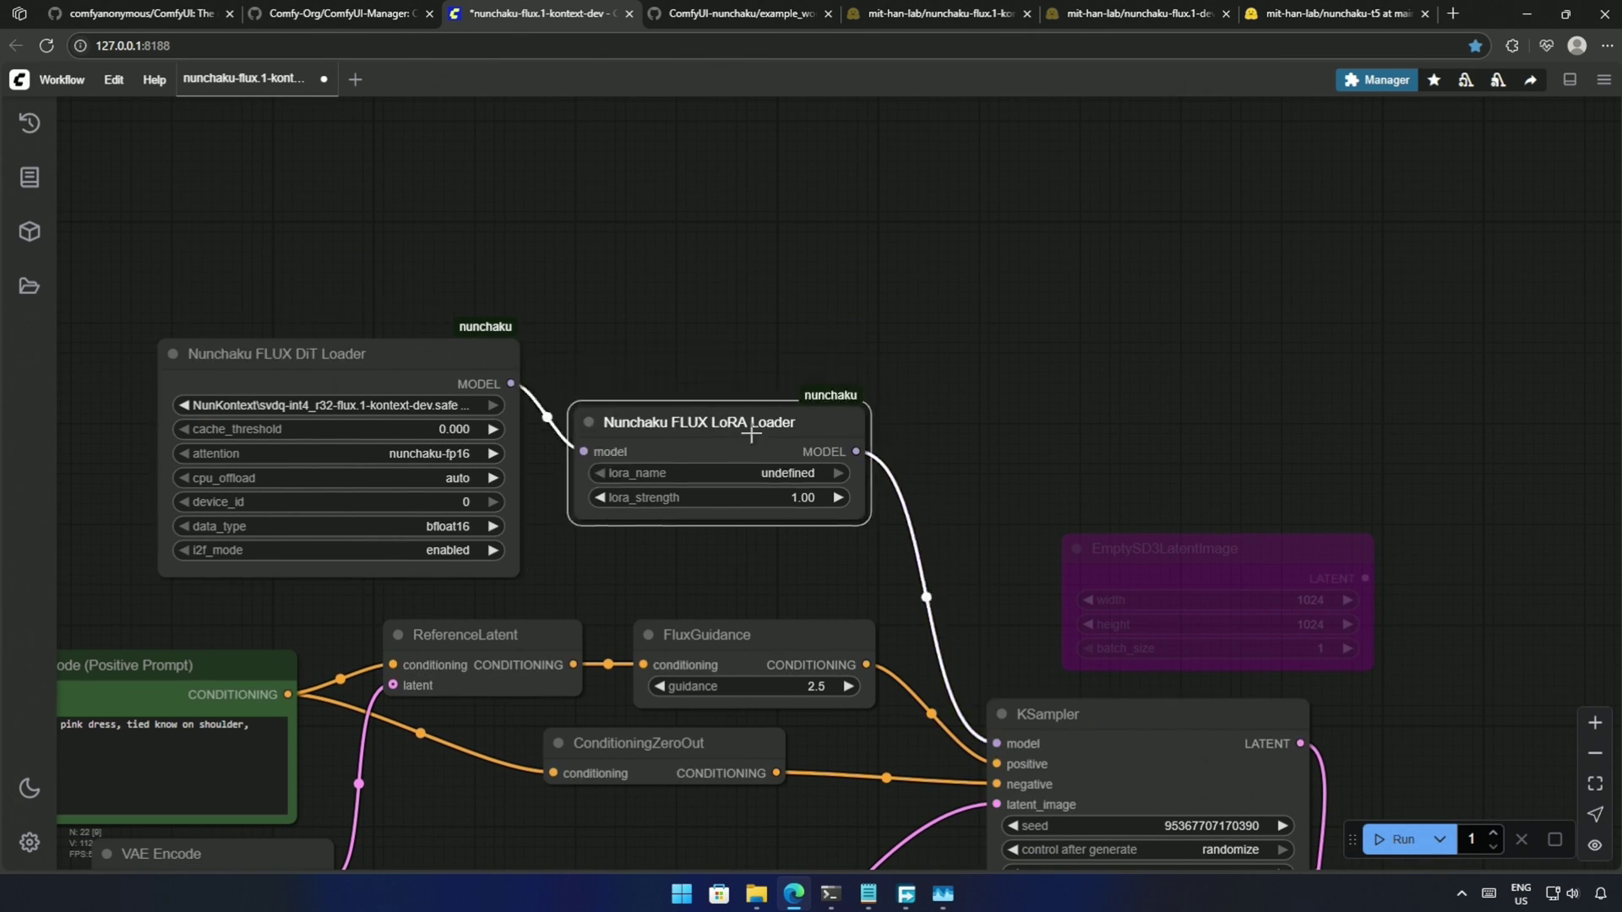
drag(451, 356, 472, 395)
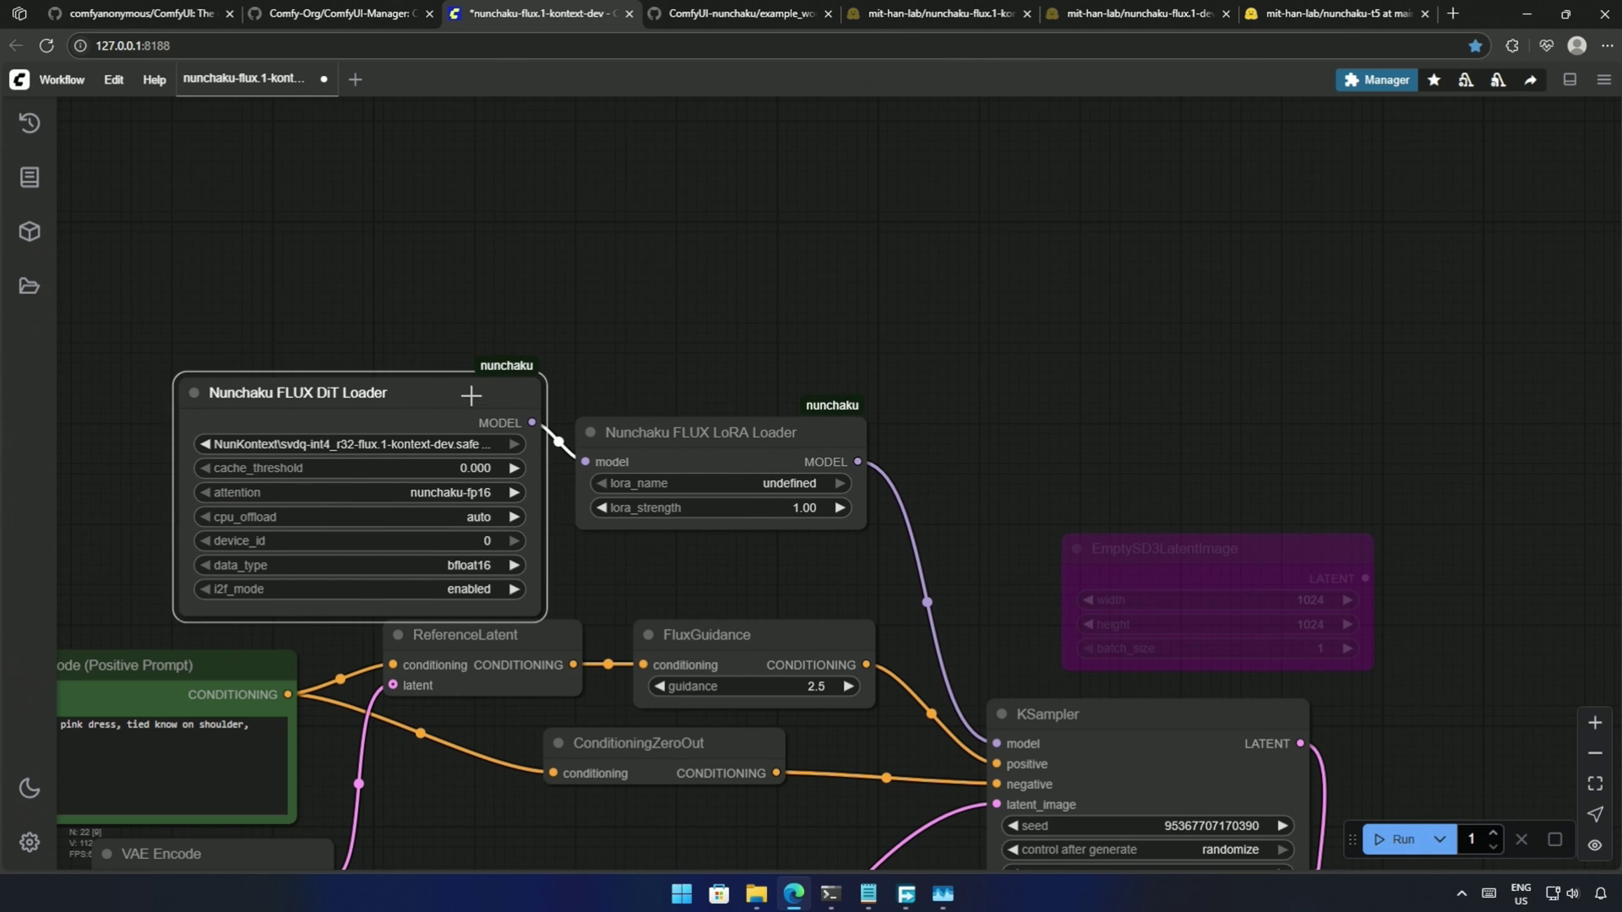
click(953, 374)
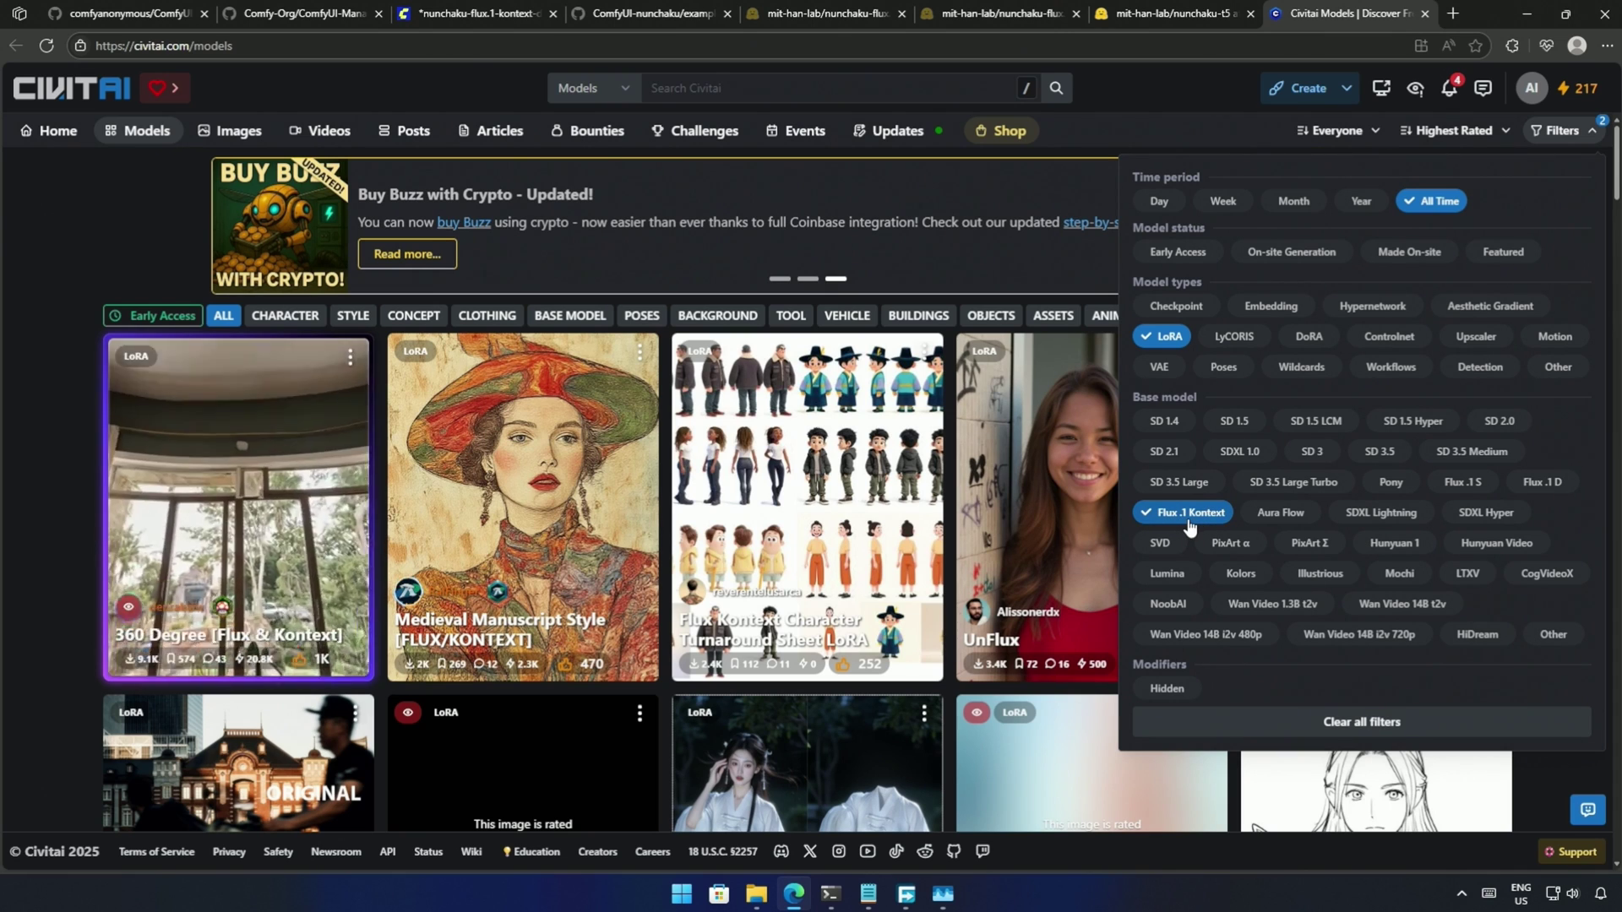
- Close the filters and start downloading the Medieval Manuscript Style [FLUX/KONTEXT] LoRA
click(99, 246)
scroll(70, 326, down, 3)
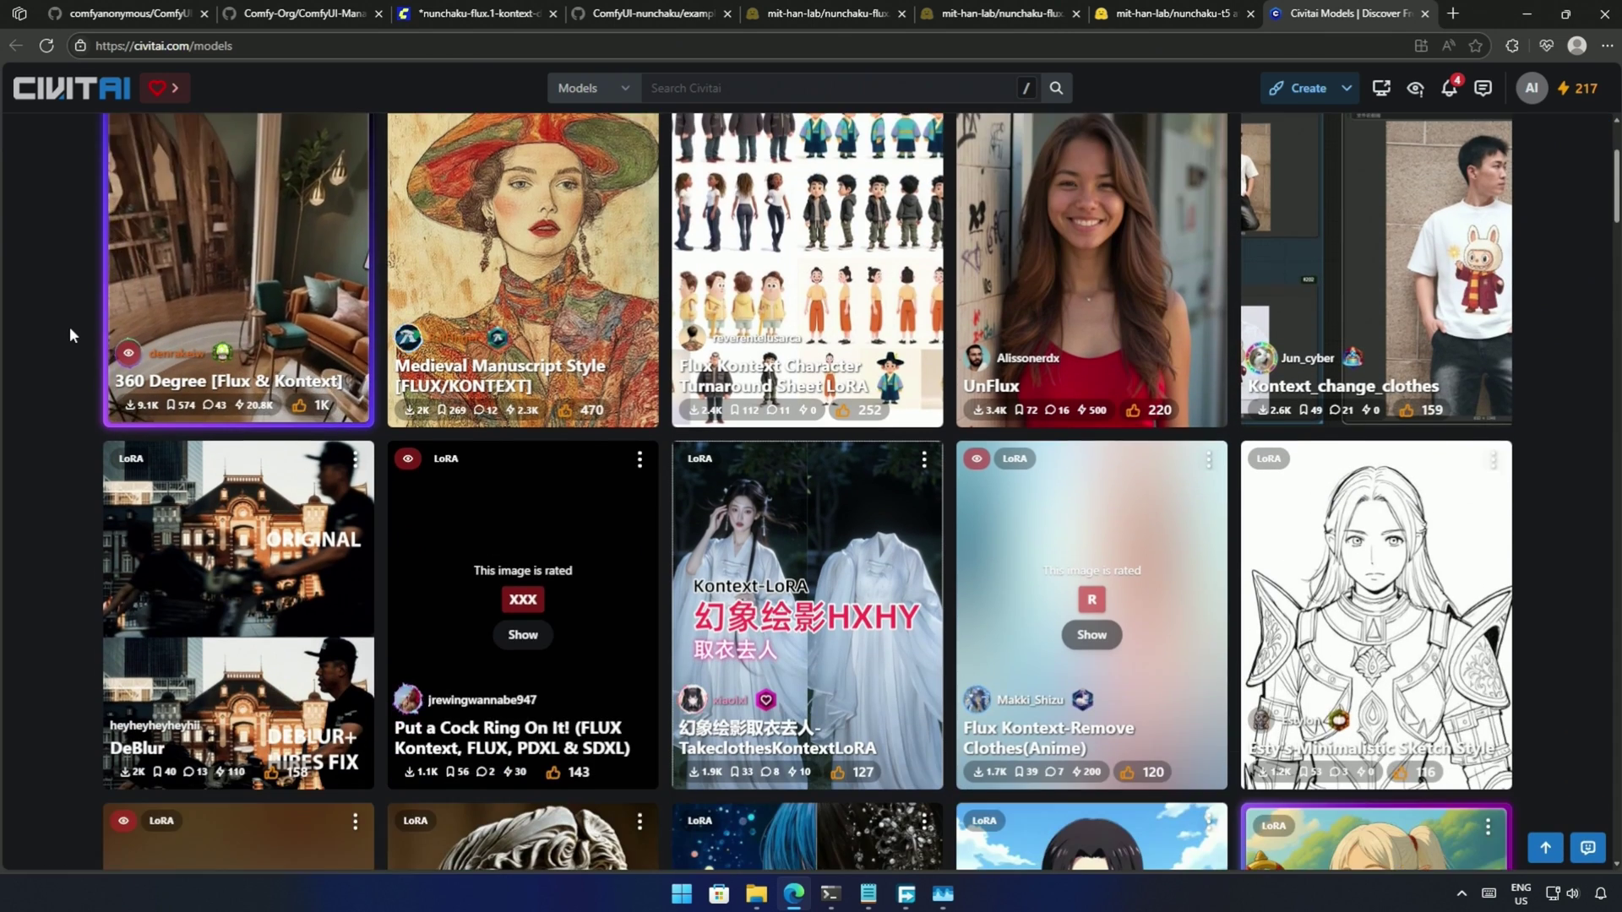
scroll(69, 326, down, 2)
scroll(70, 326, down, 3)
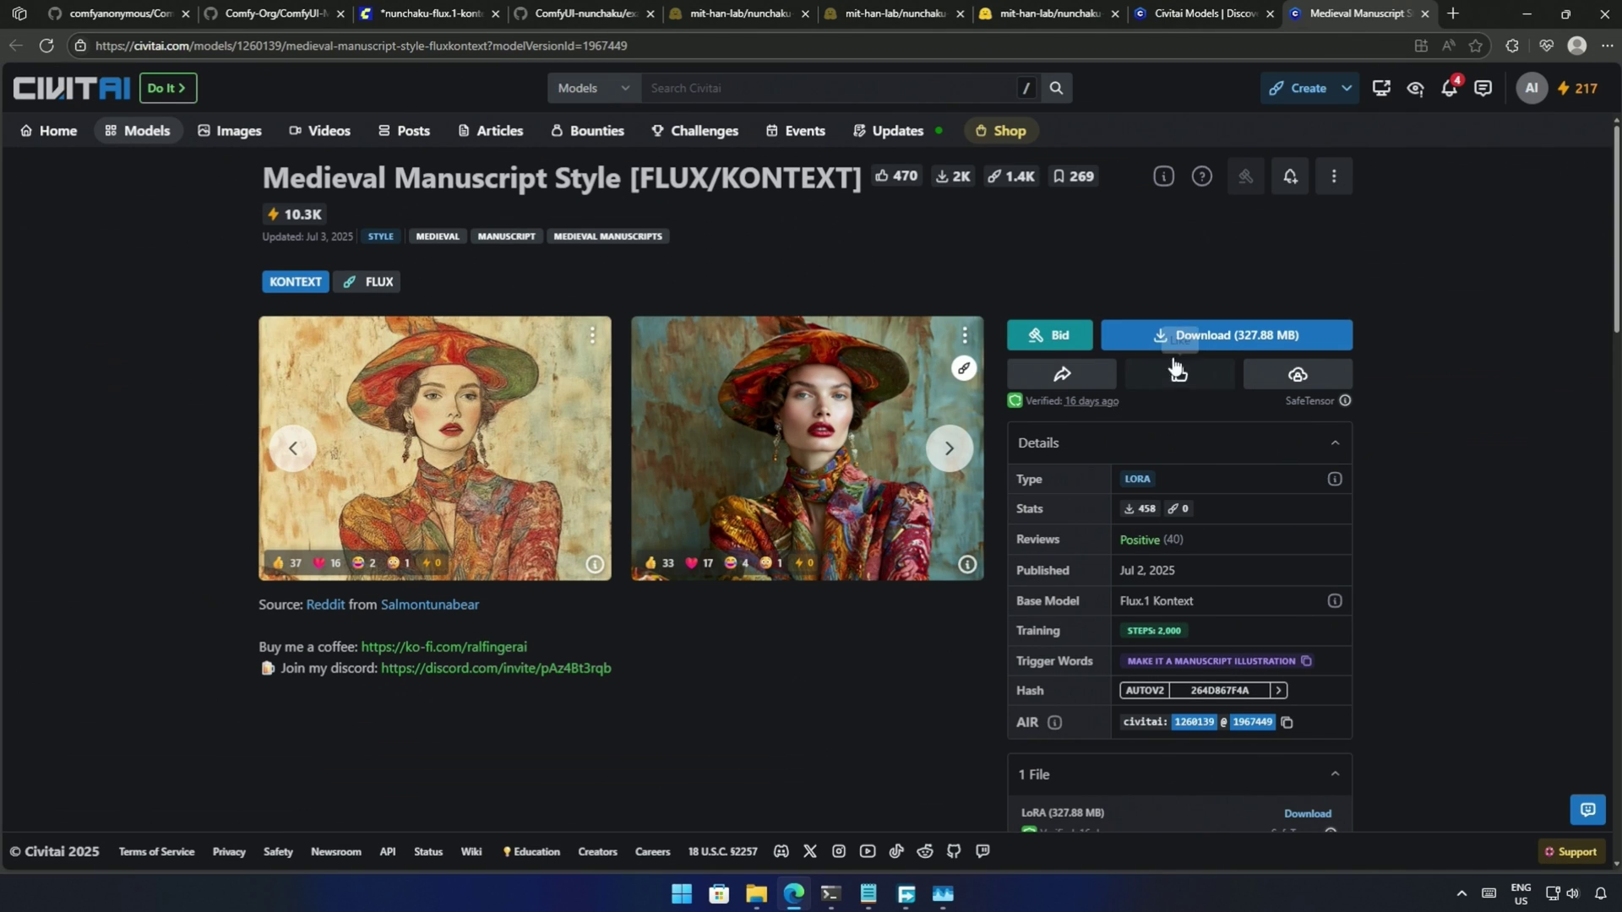
click(1180, 342)
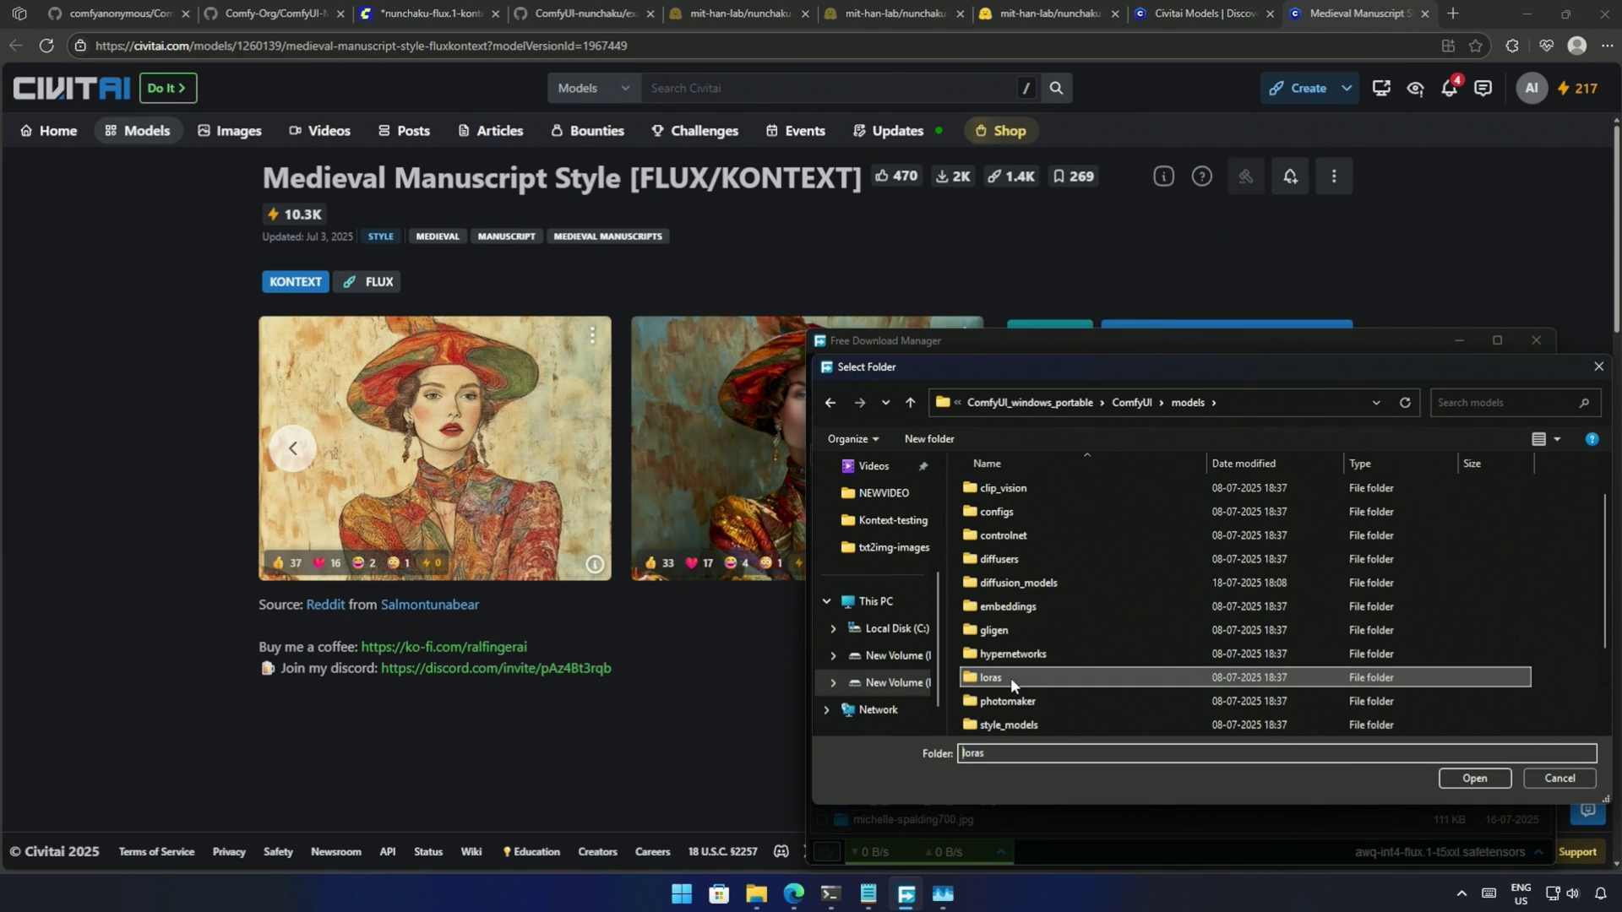
- Create a NunKontext folder inside loras and select it as the destination
double_click(1011, 678)
key(ctrl+shift+n)
text(NunKontext)
key(Return)
double_click(1289, 488)
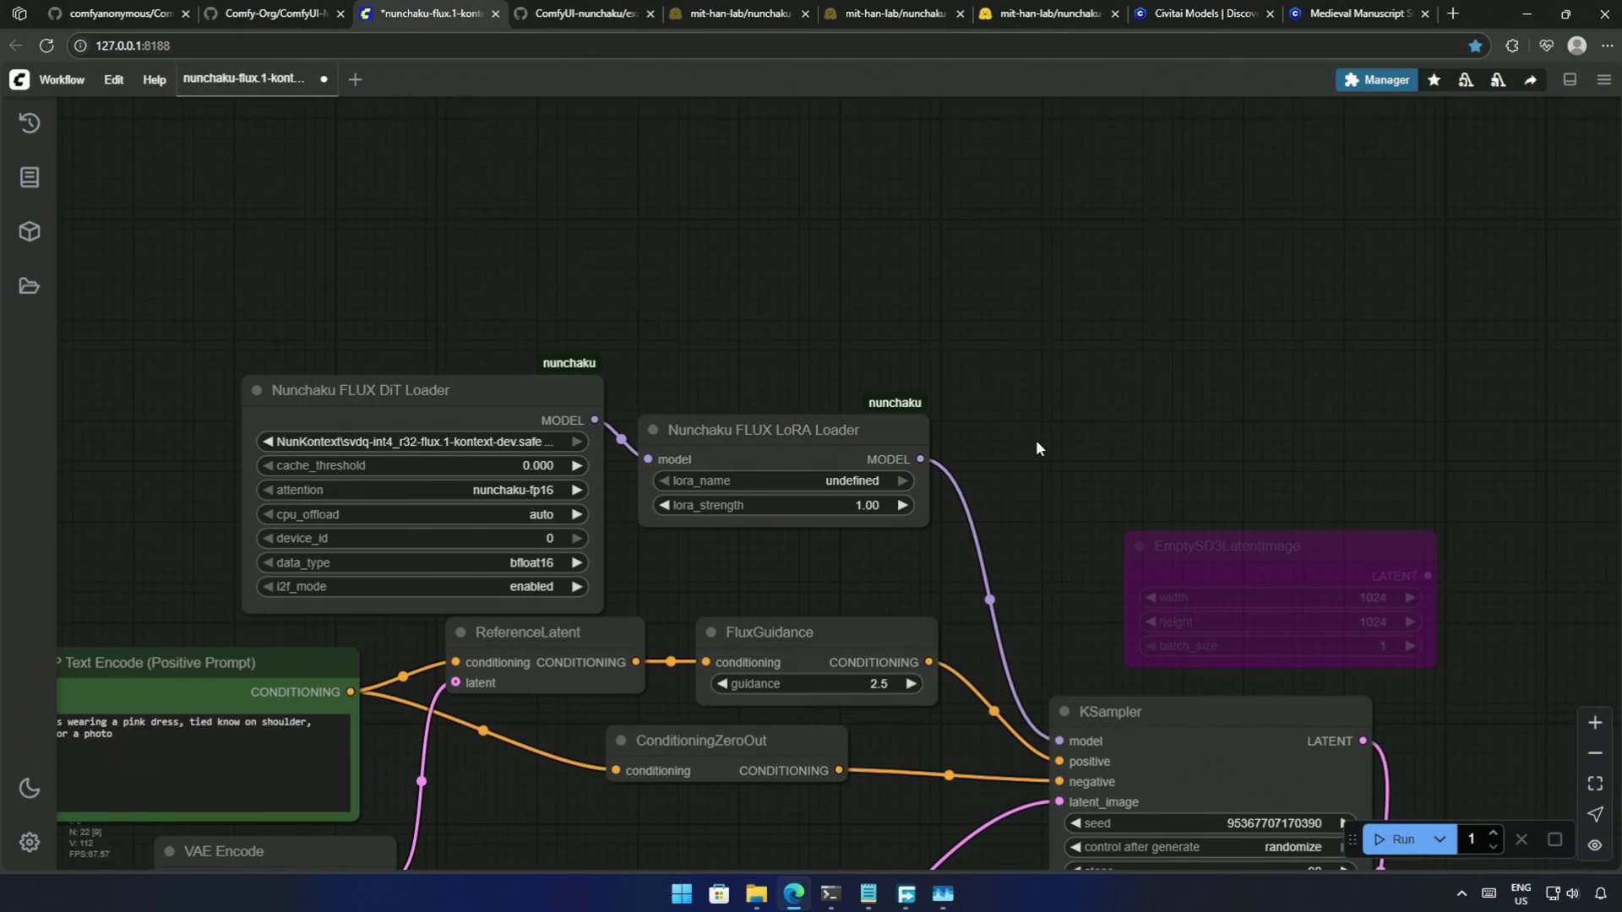
- Append the LoRA's copied Civitai trigger words to the positive CLIP Text Encode prompt
key(r)
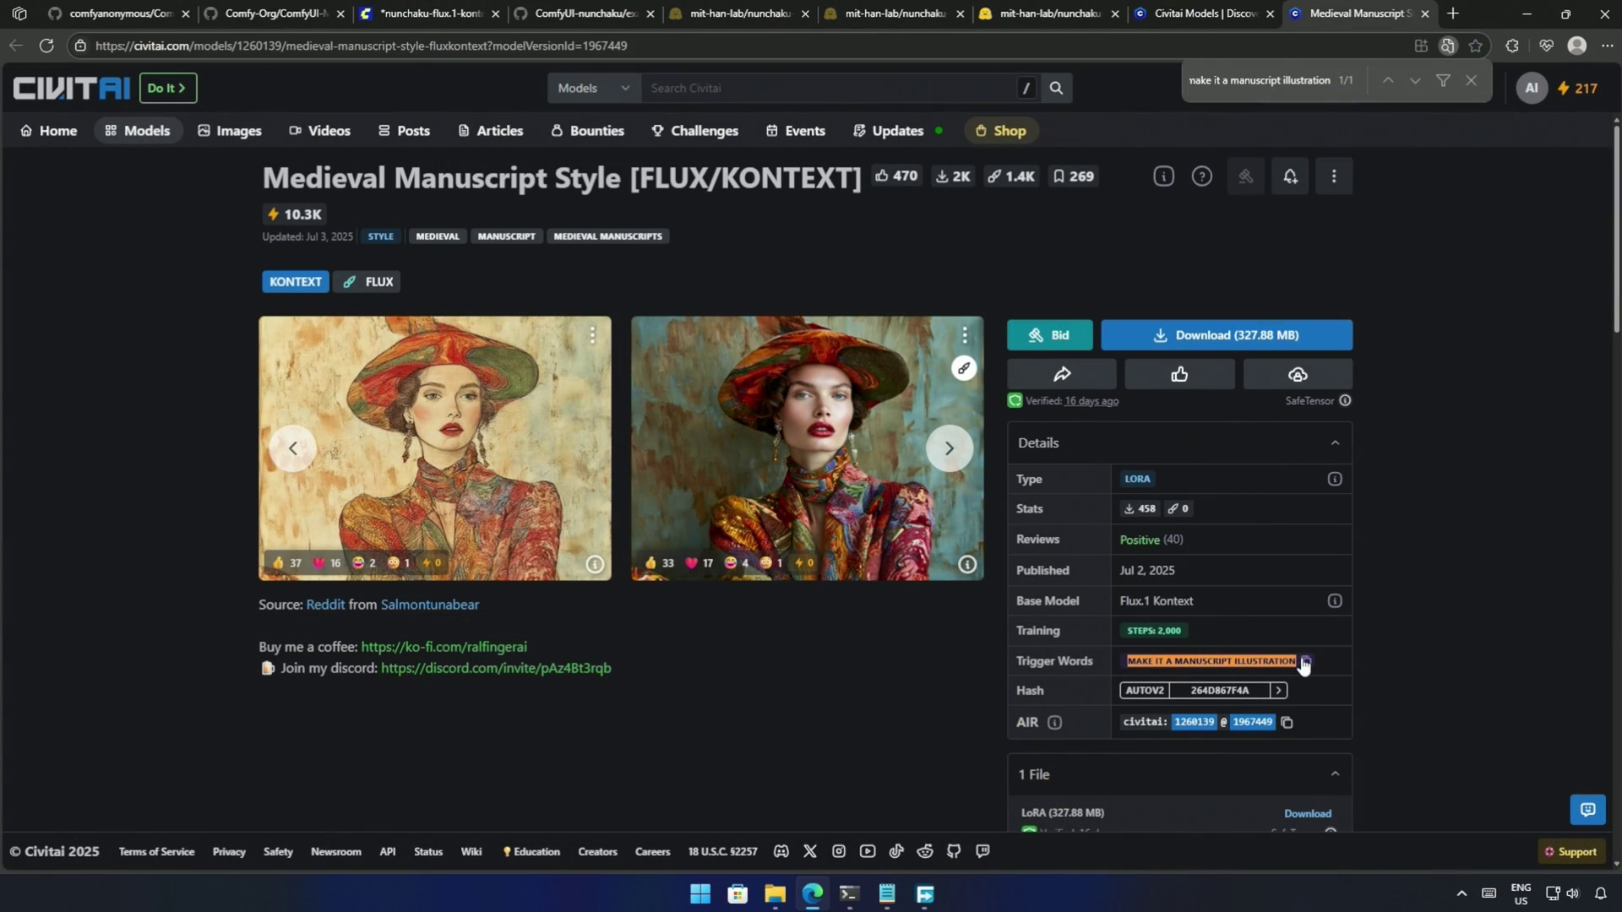
click(1305, 662)
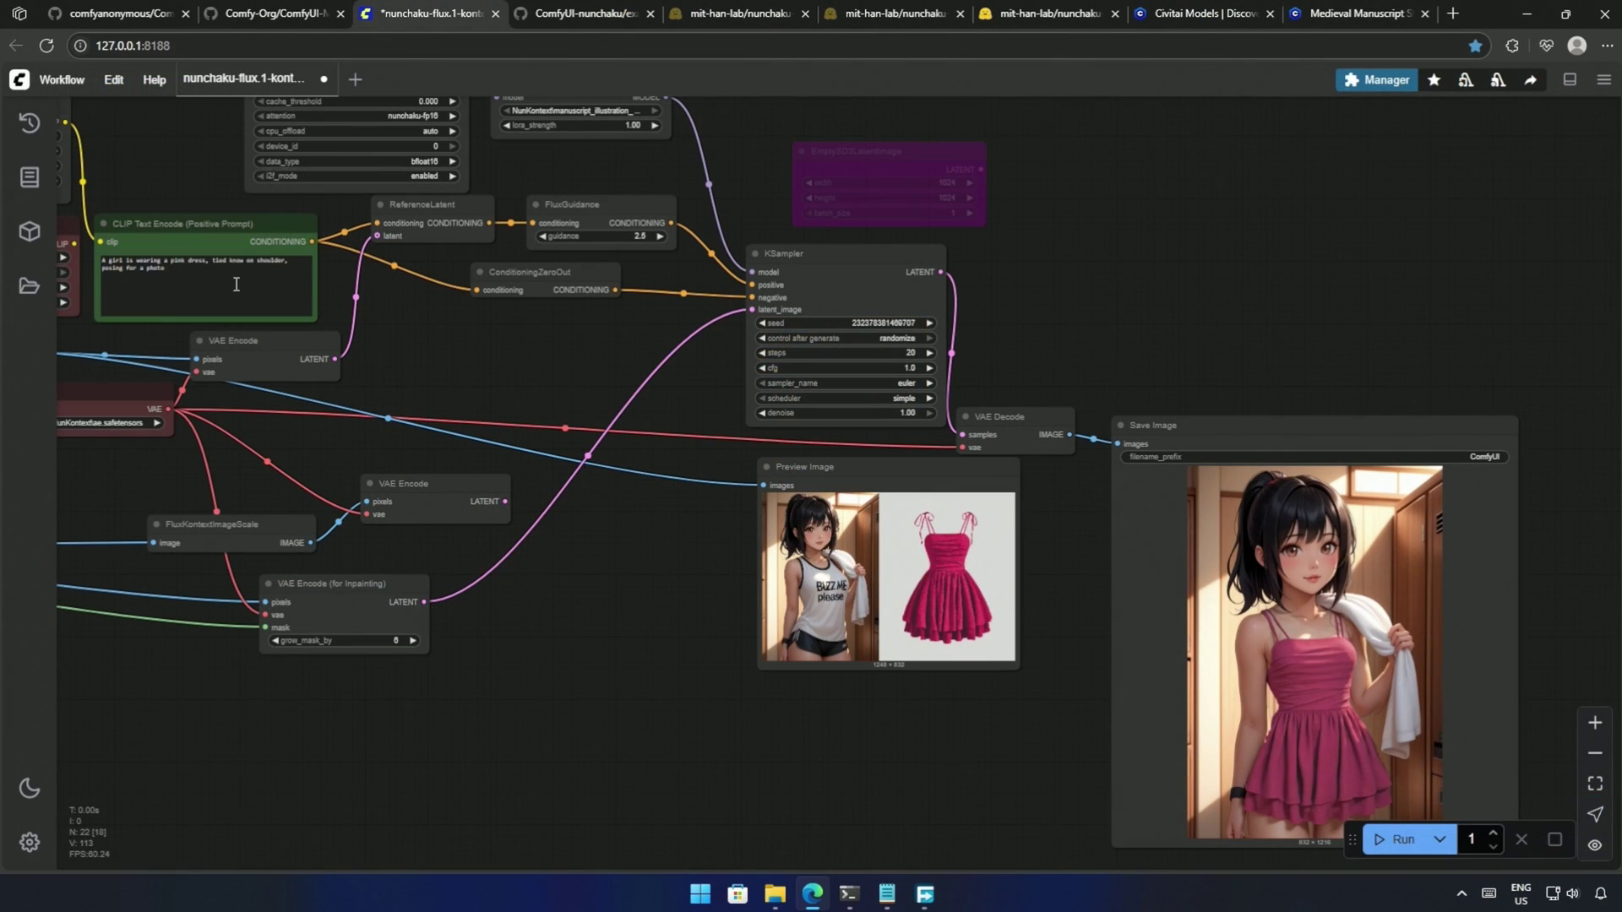
click(236, 285)
text(,)
key(ctrl+v)
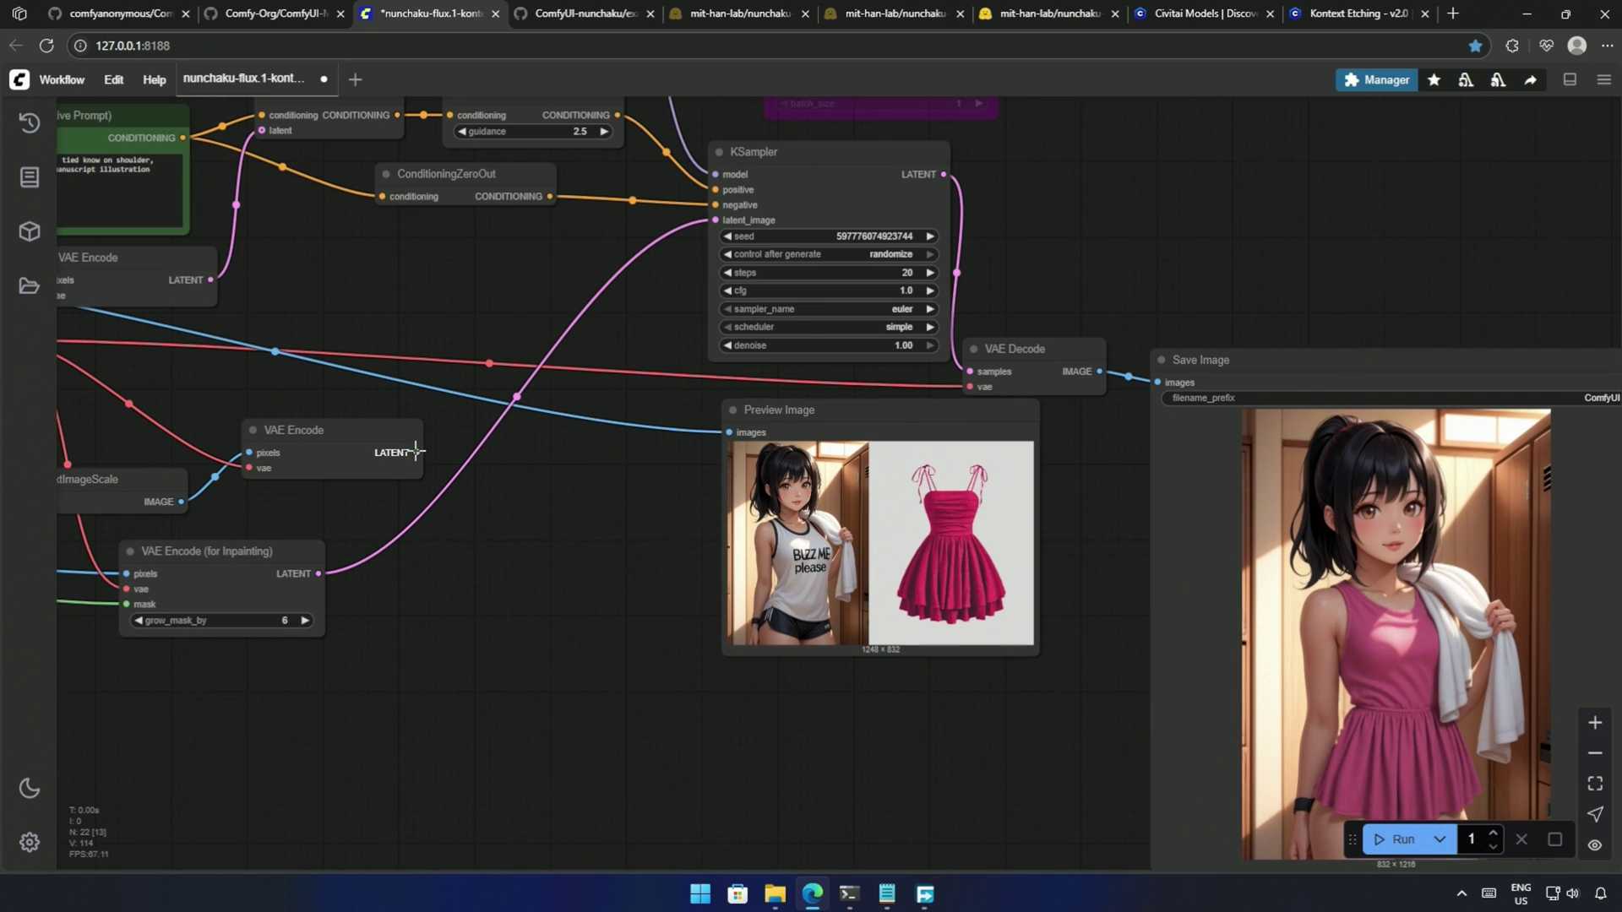
- Feed the VAE Encode latent into latent_image and render the manuscript-style image
drag(417, 452, 718, 222)
click(1395, 839)
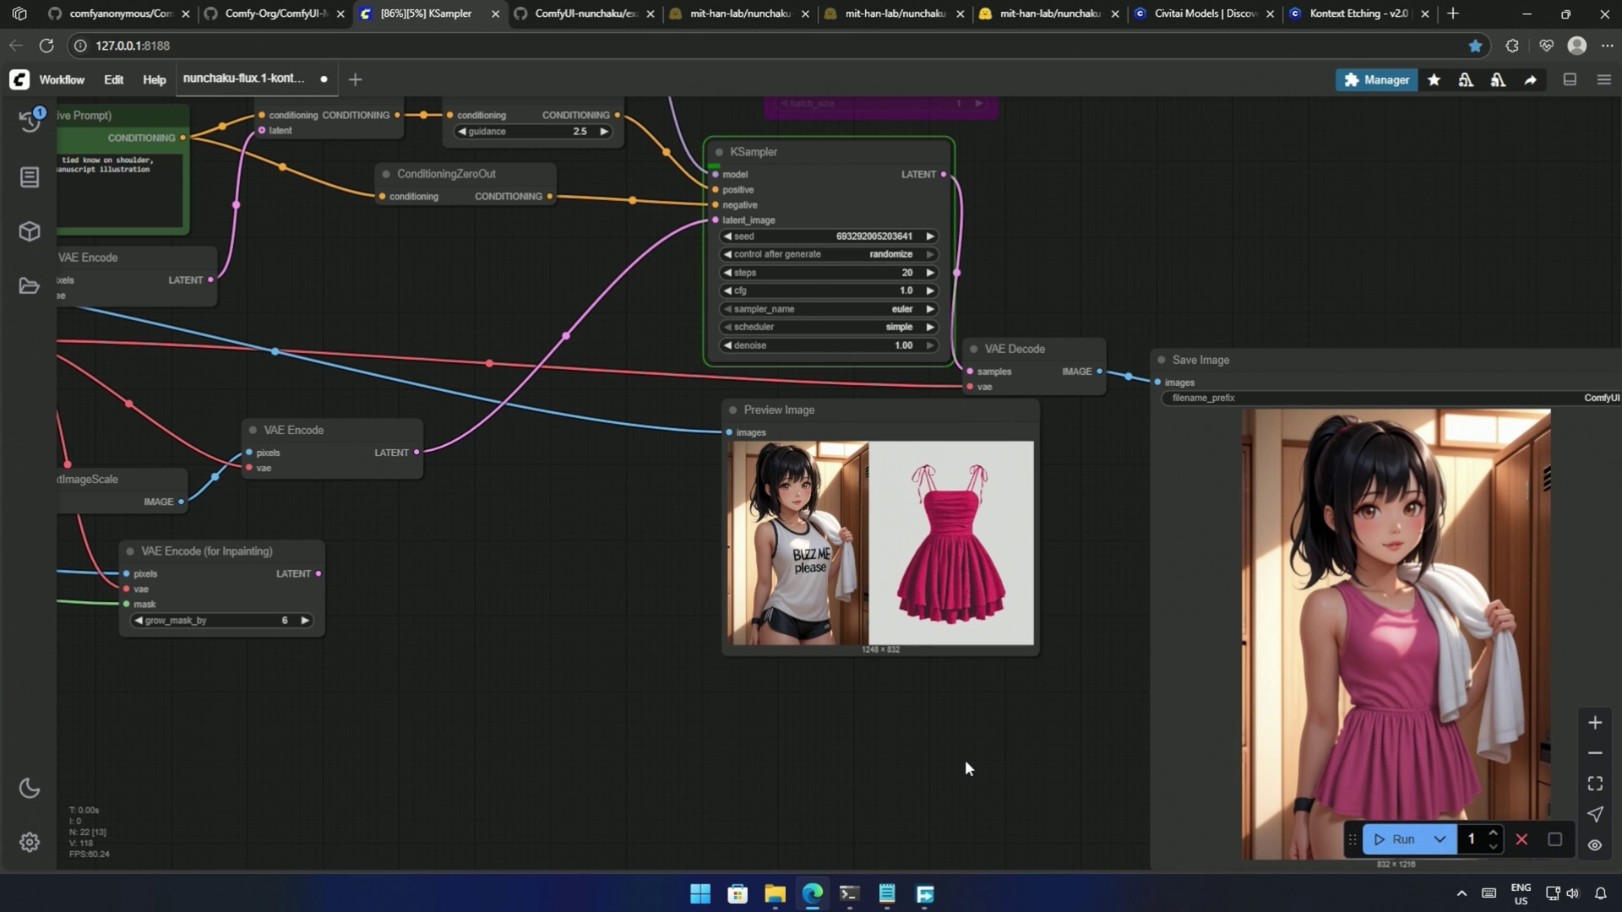
mouse_move(965, 759)
mouse_down()
mouse_move(966, 706)
mouse_move(713, 641)
mouse_move(749, 644)
mouse_up()
scroll(994, 682, up, 2)
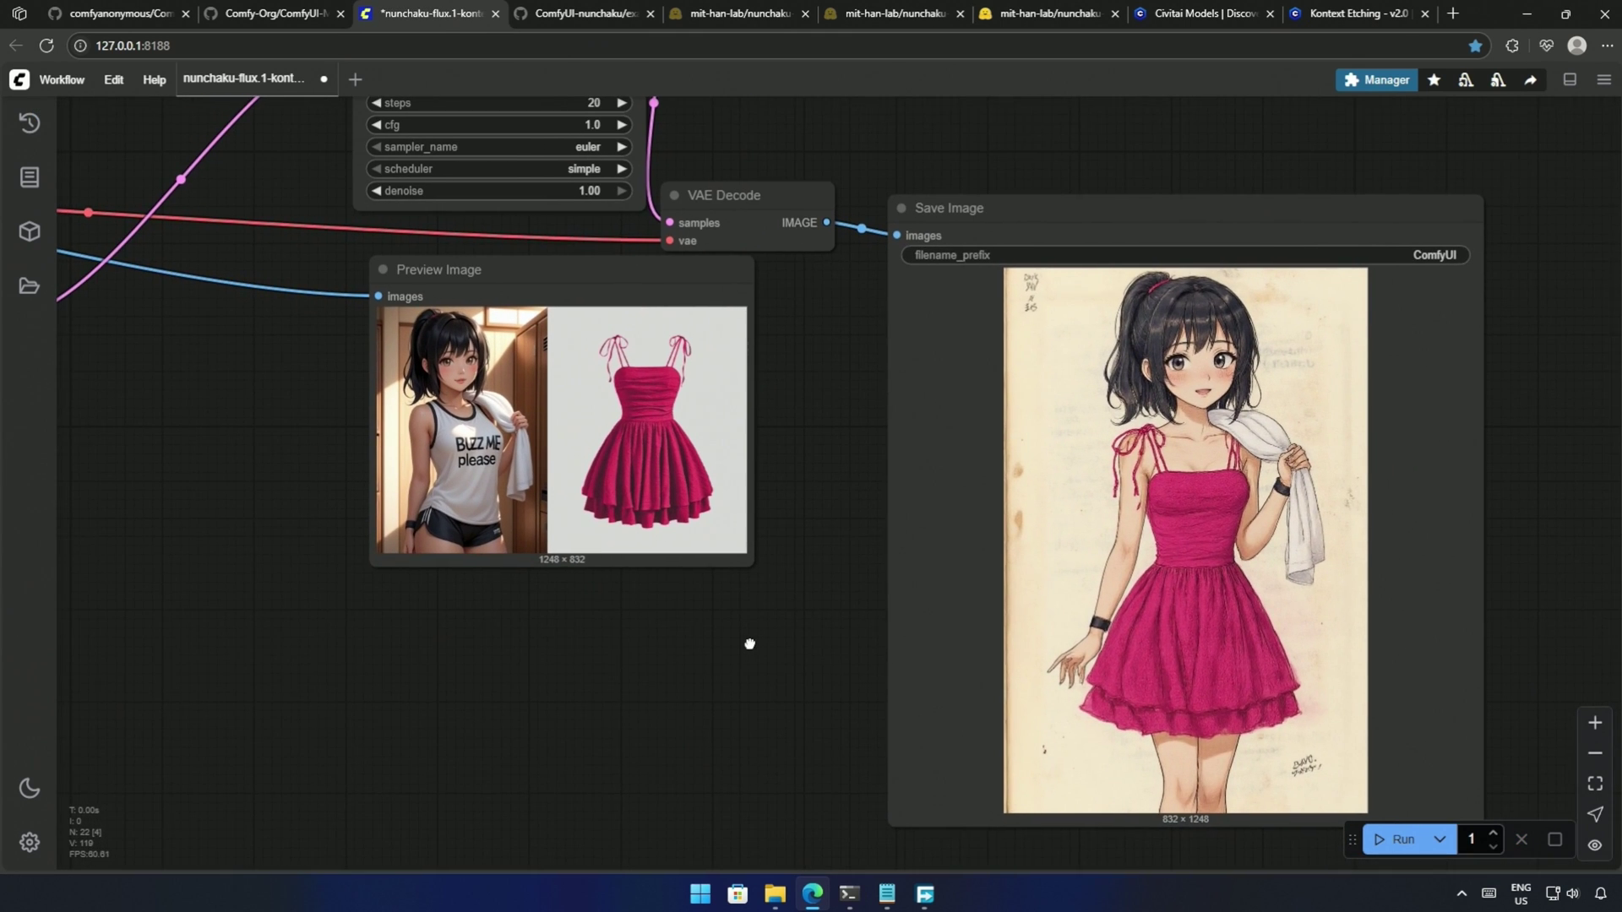
- Glance at the Civitai models page, then return to the workflow's loader nodes
click(1198, 14)
scroll(939, 475, up, 3)
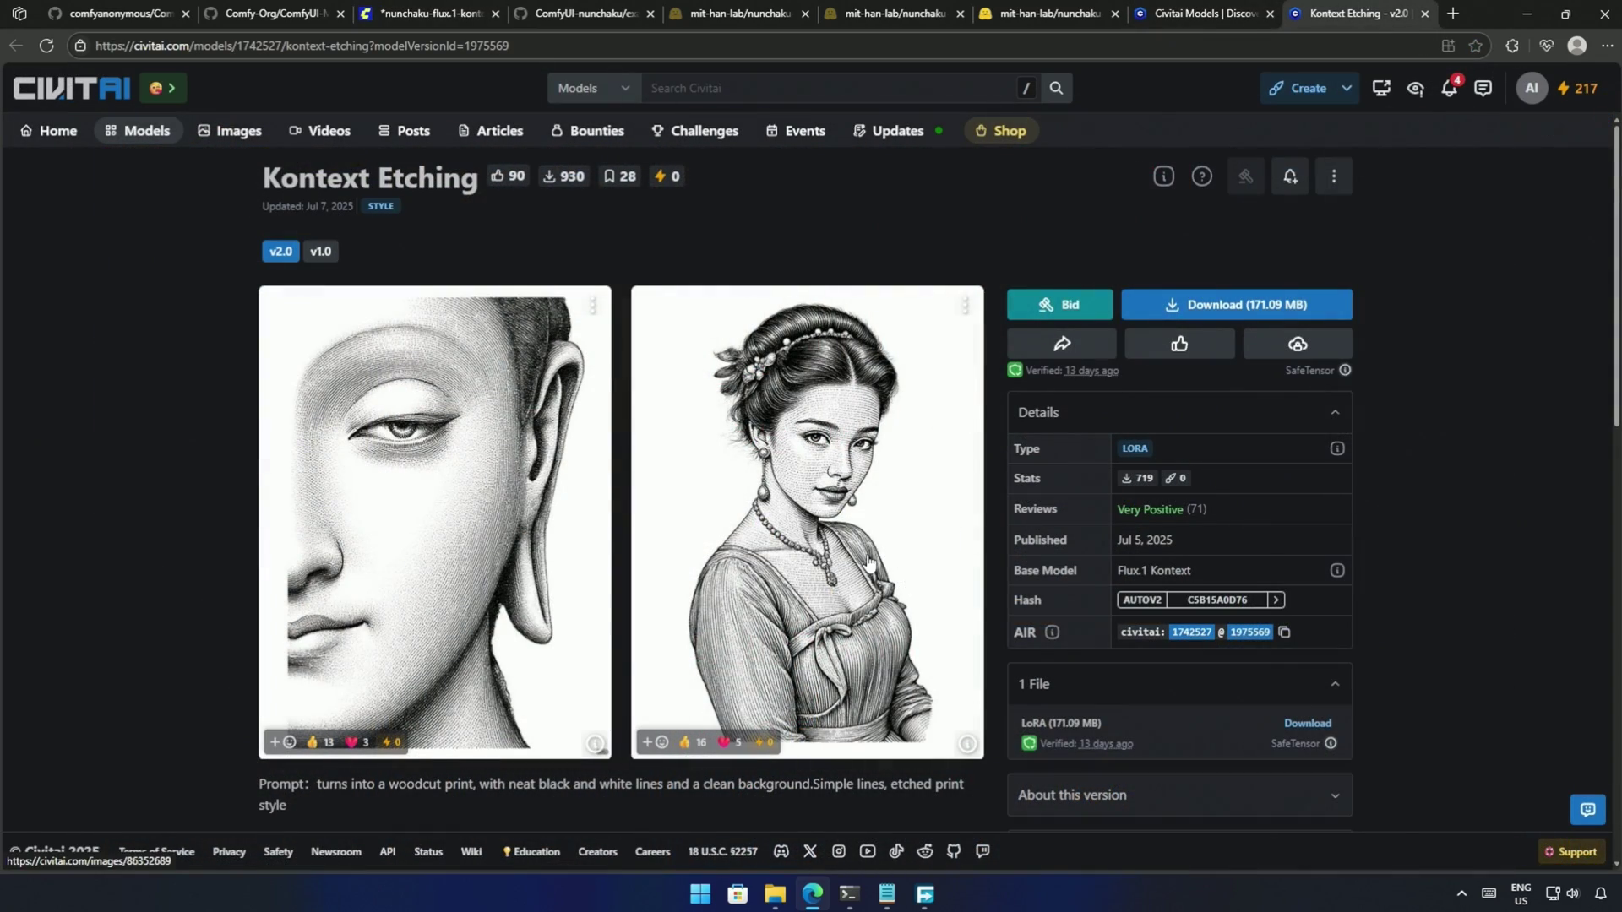
click(412, 10)
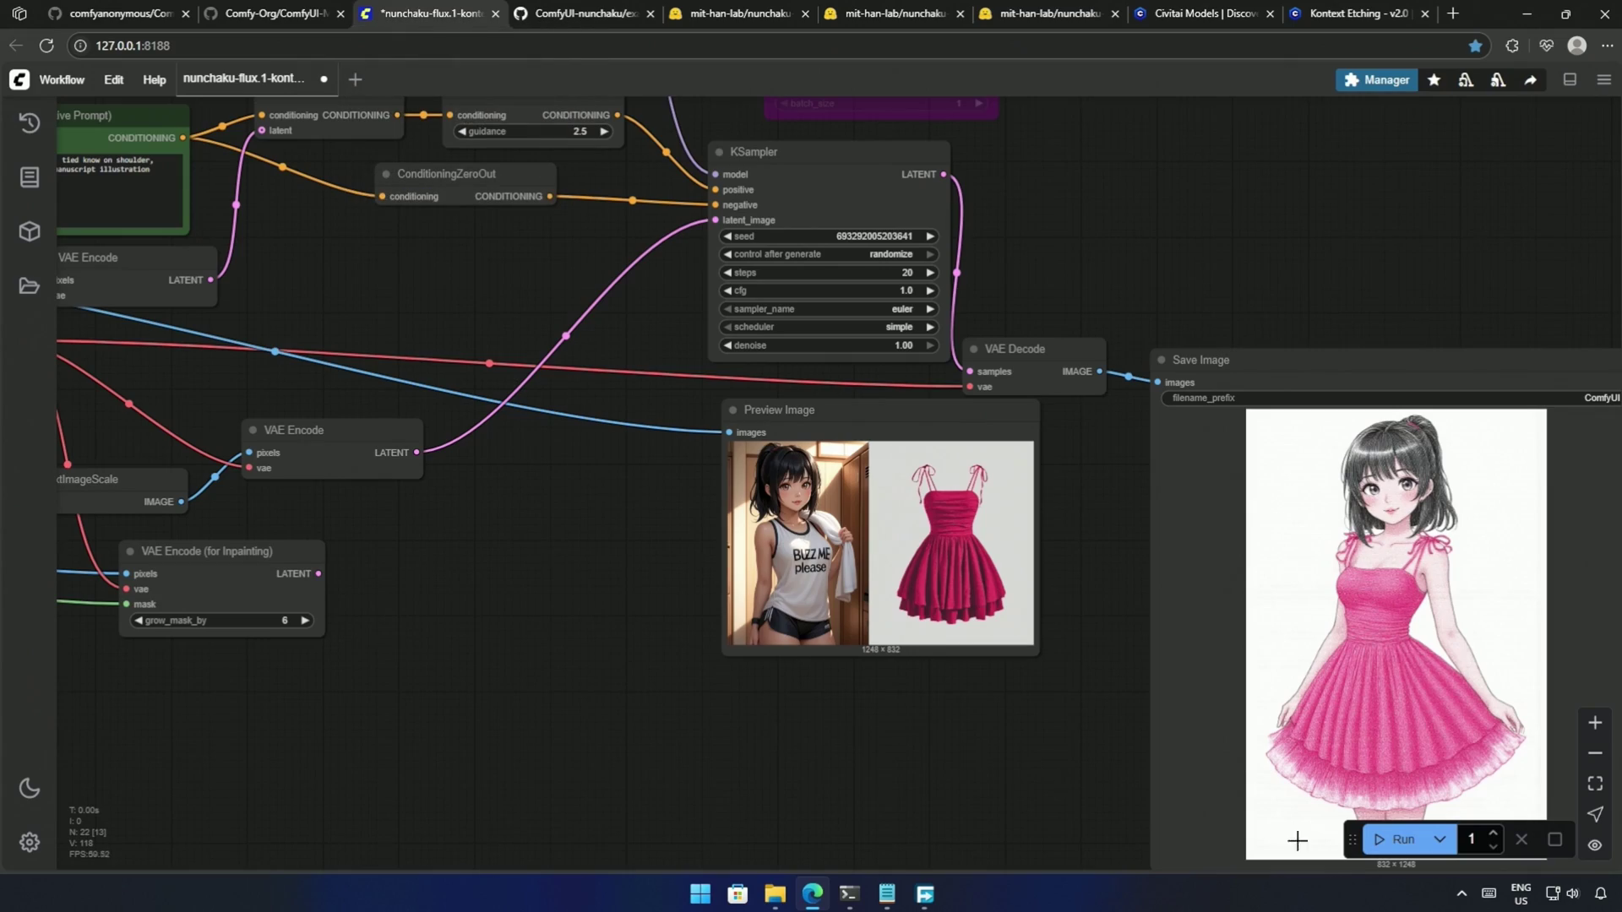
drag(1090, 763, 968, 746)
scroll(1016, 354, up, 5)
scroll(1016, 354, left, 4)
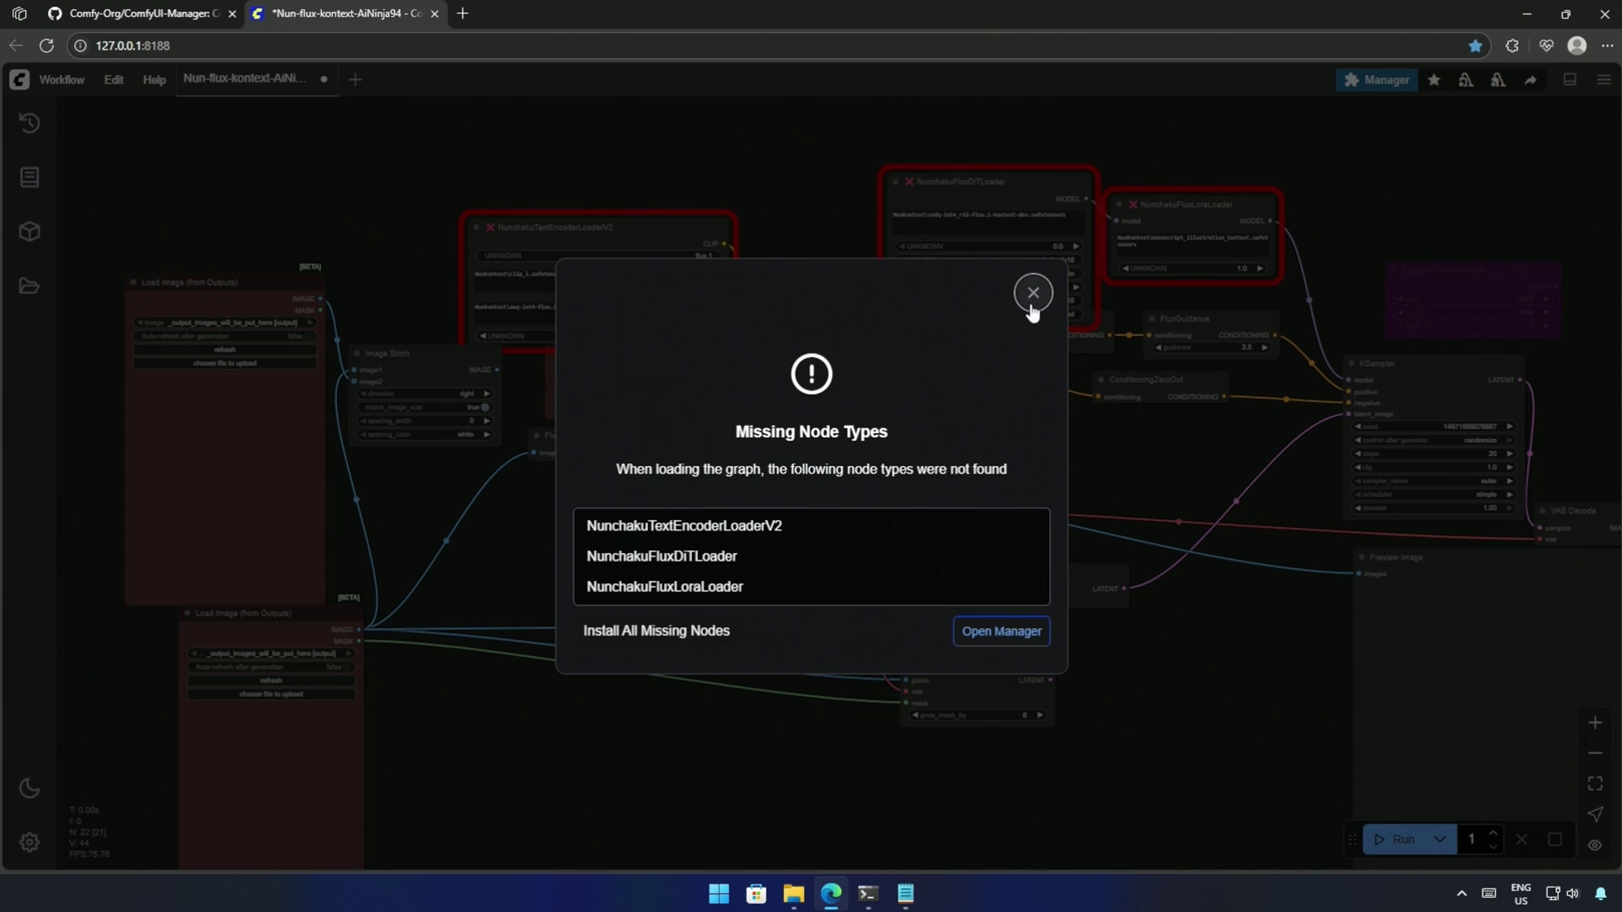
- Open the Manager from the Missing Node Types dialog to list the missing Nunchaku nodes
click(985, 635)
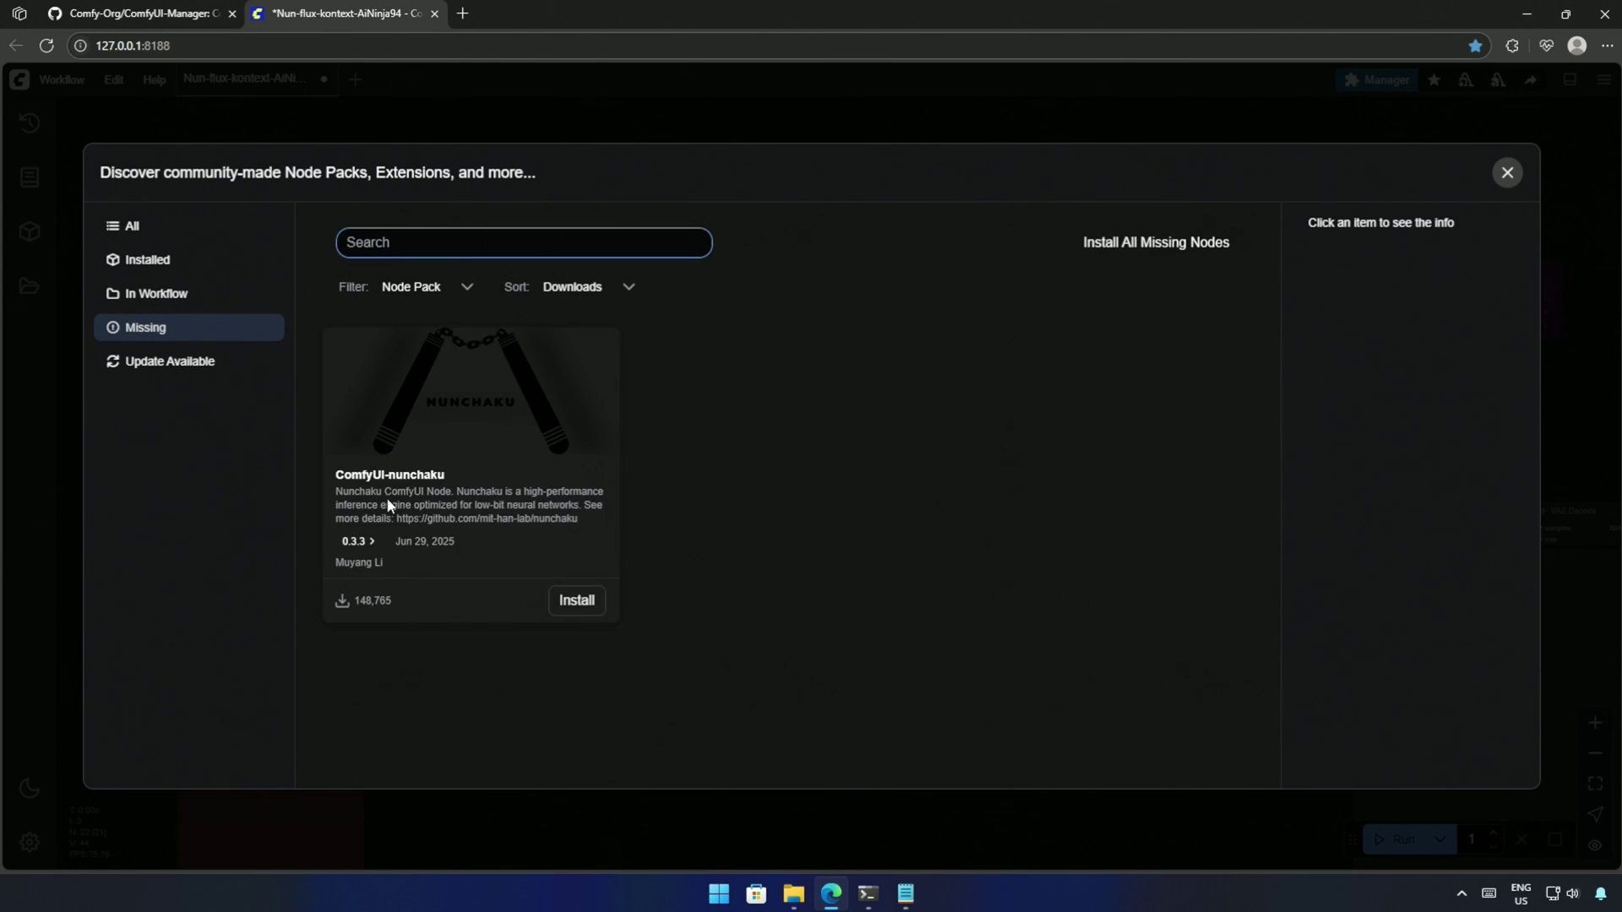
- Install the ComfyUI-nunchaku 0.3.3 node pack, then run Update All from the Manager
click(575, 601)
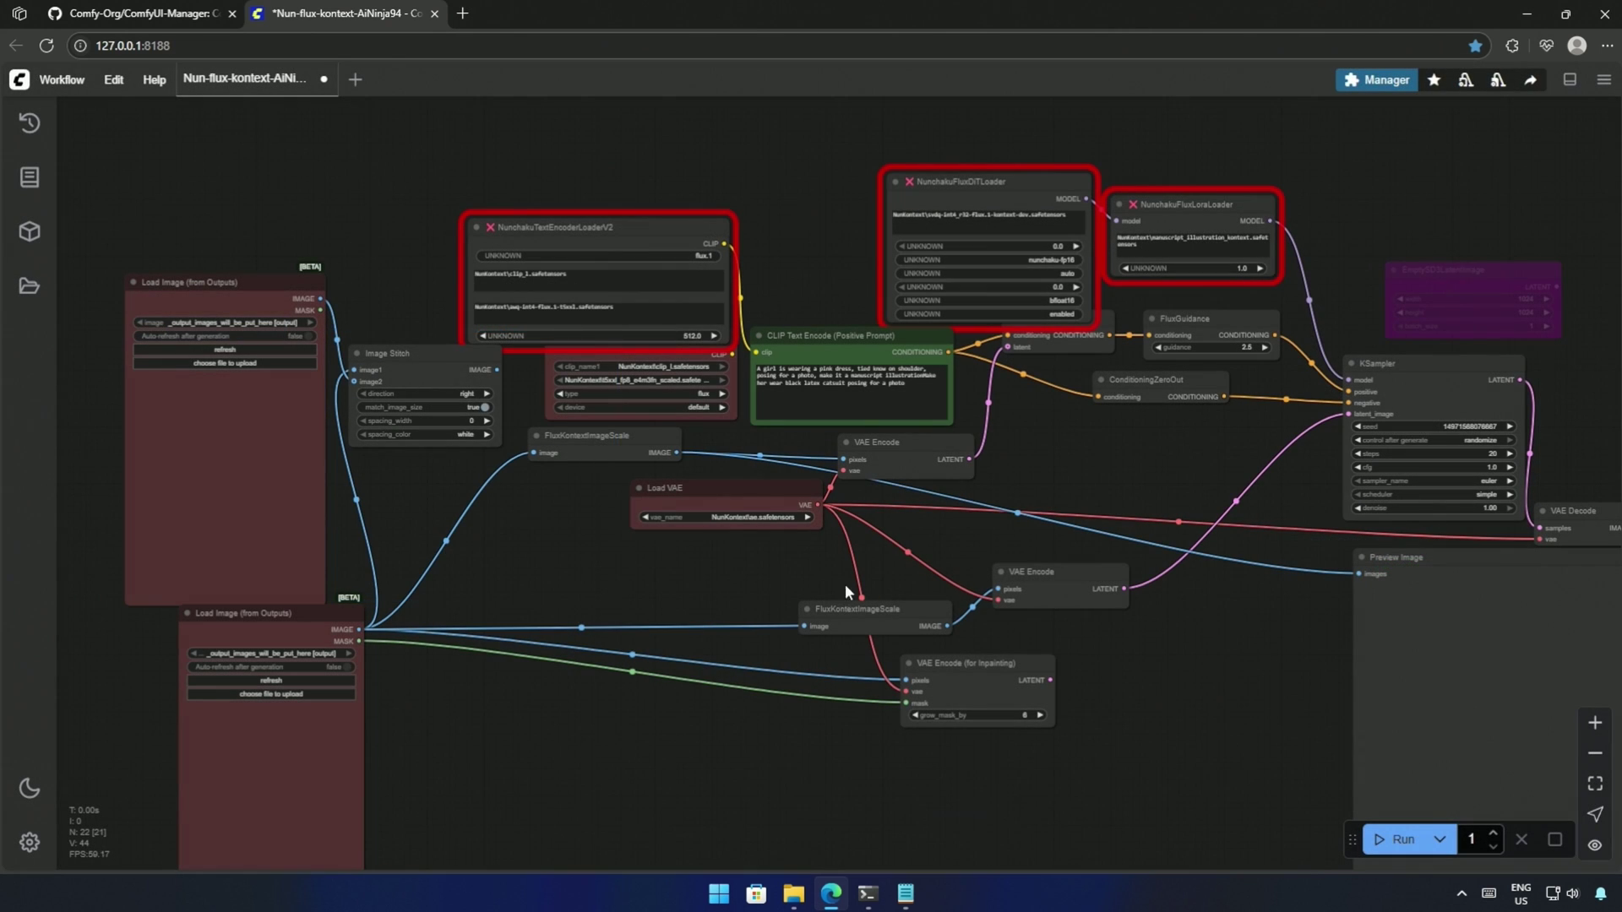
click(1376, 80)
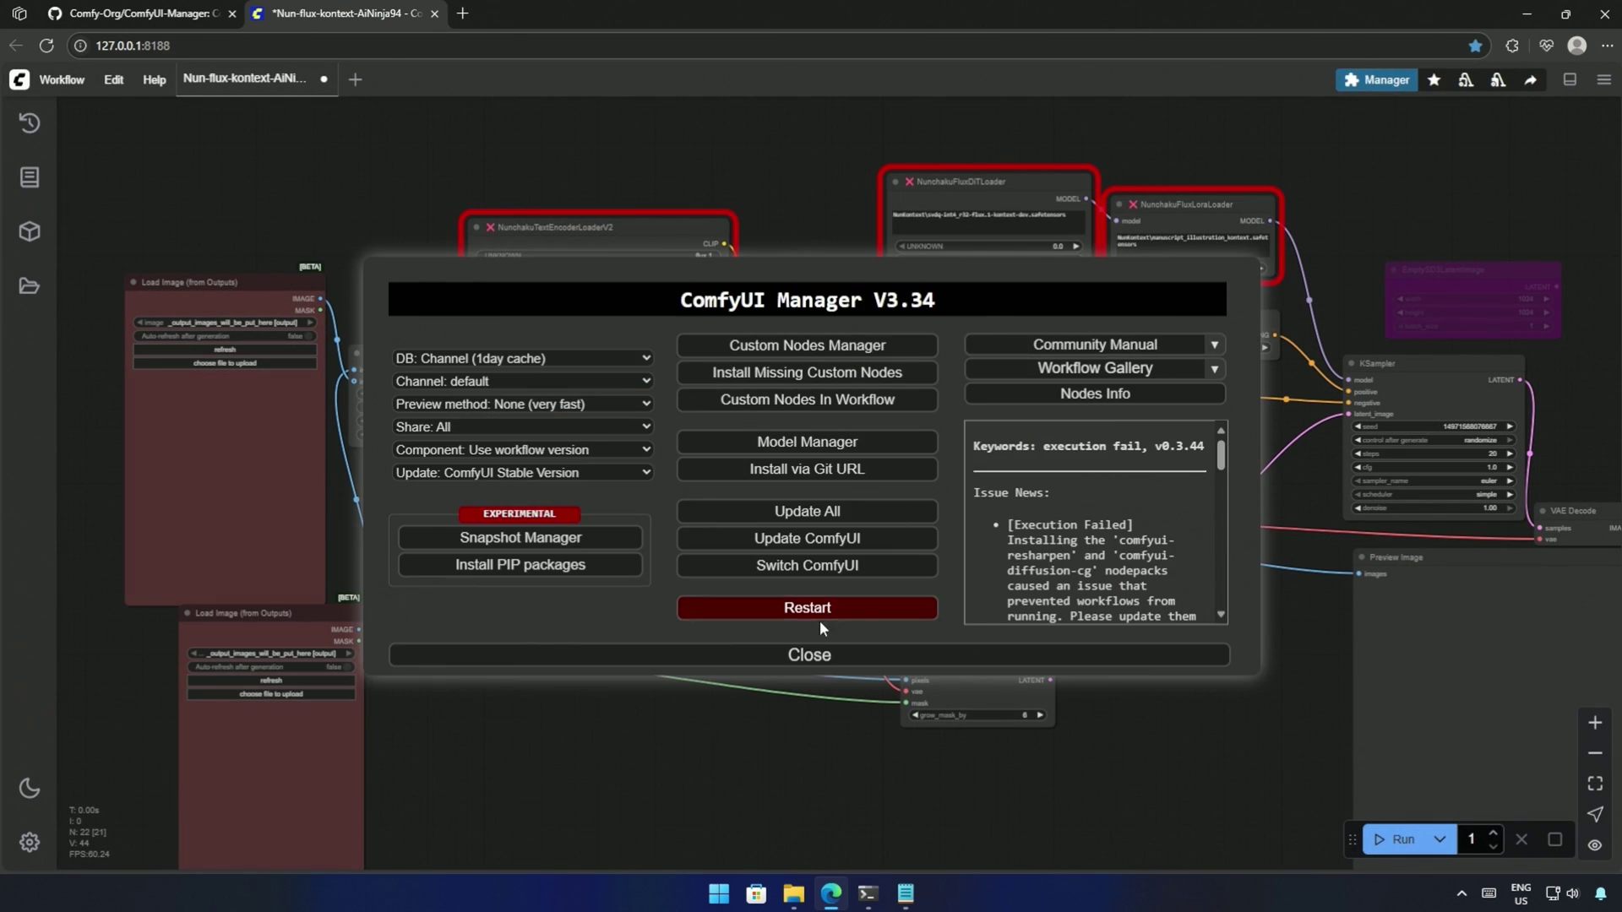
click(803, 517)
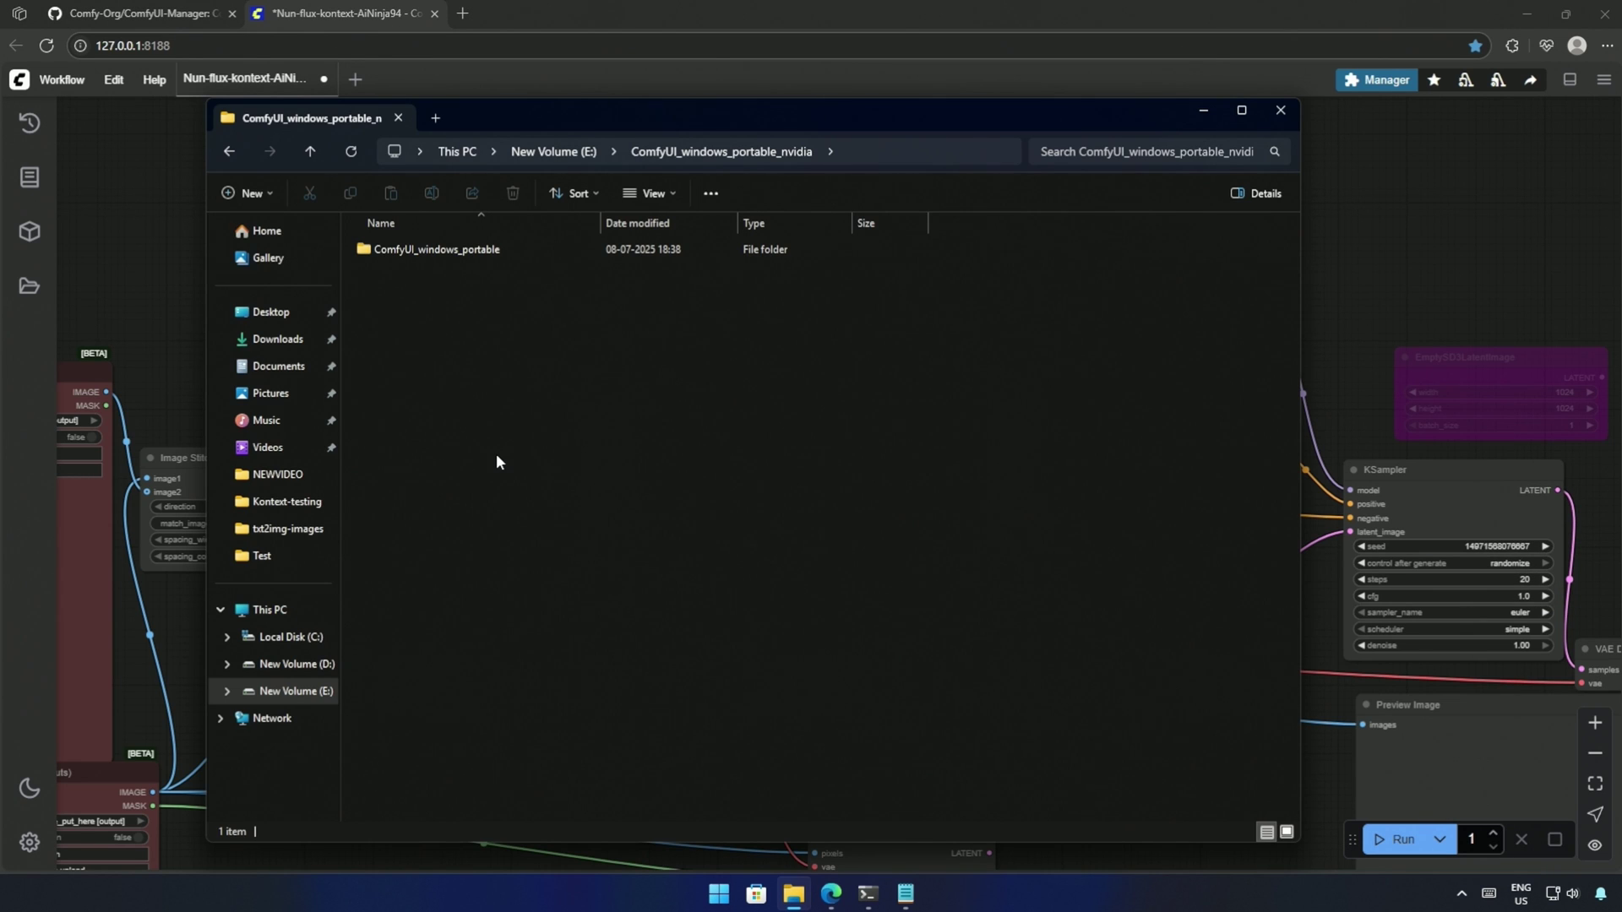
- Go into ComfyUI_windows_portable, then python_embeded, and locate the python executable
double_click(410, 249)
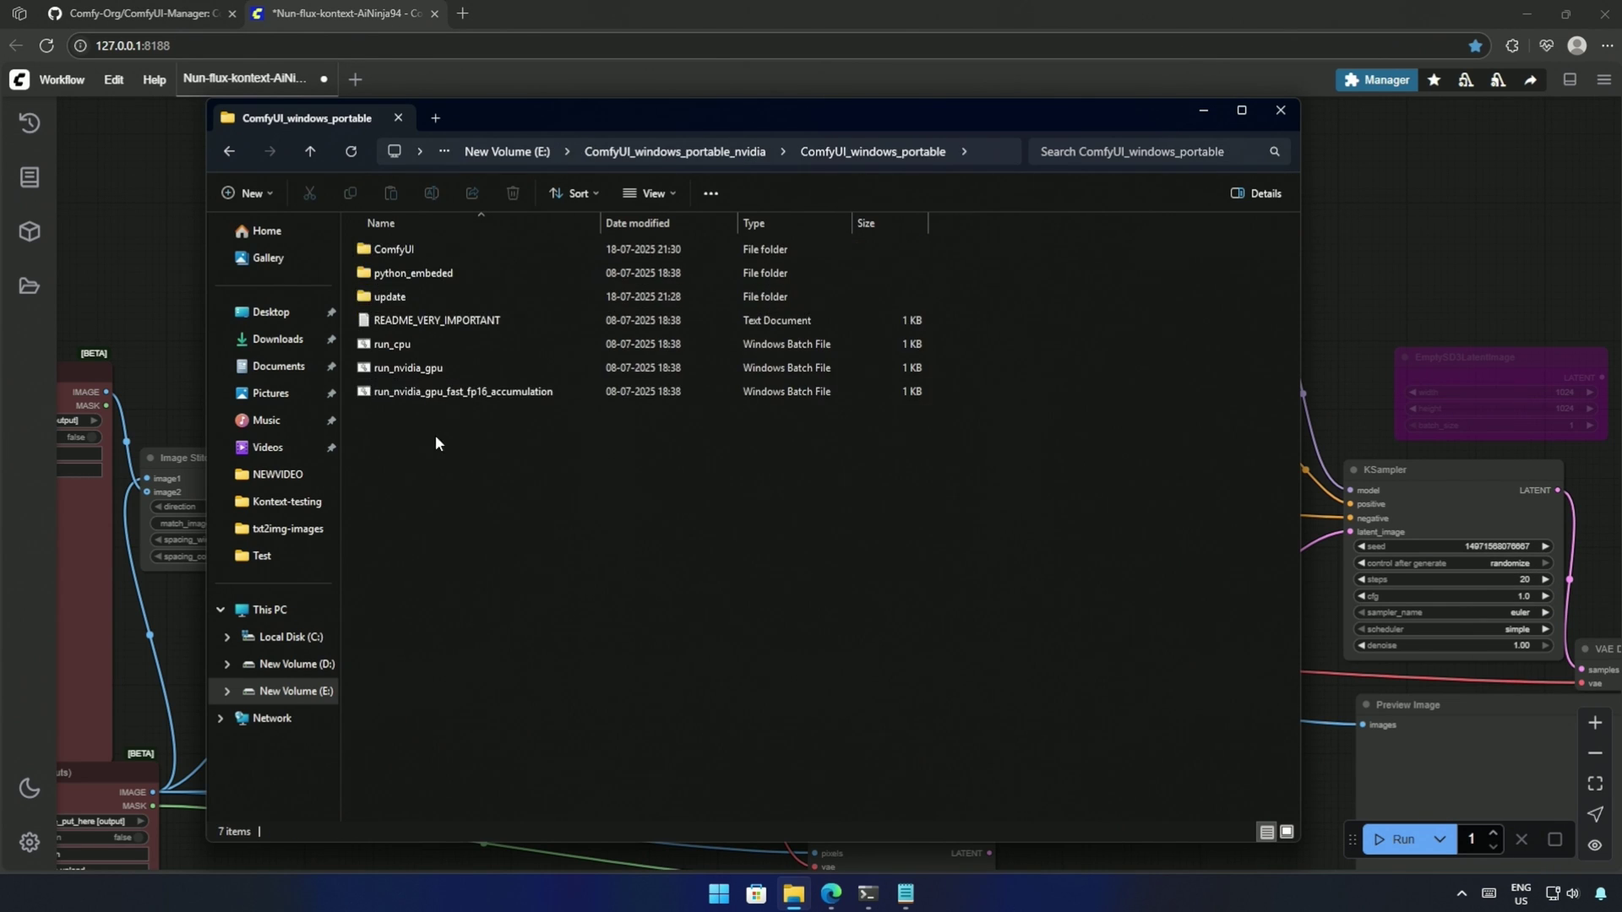
click(417, 276)
click(405, 251)
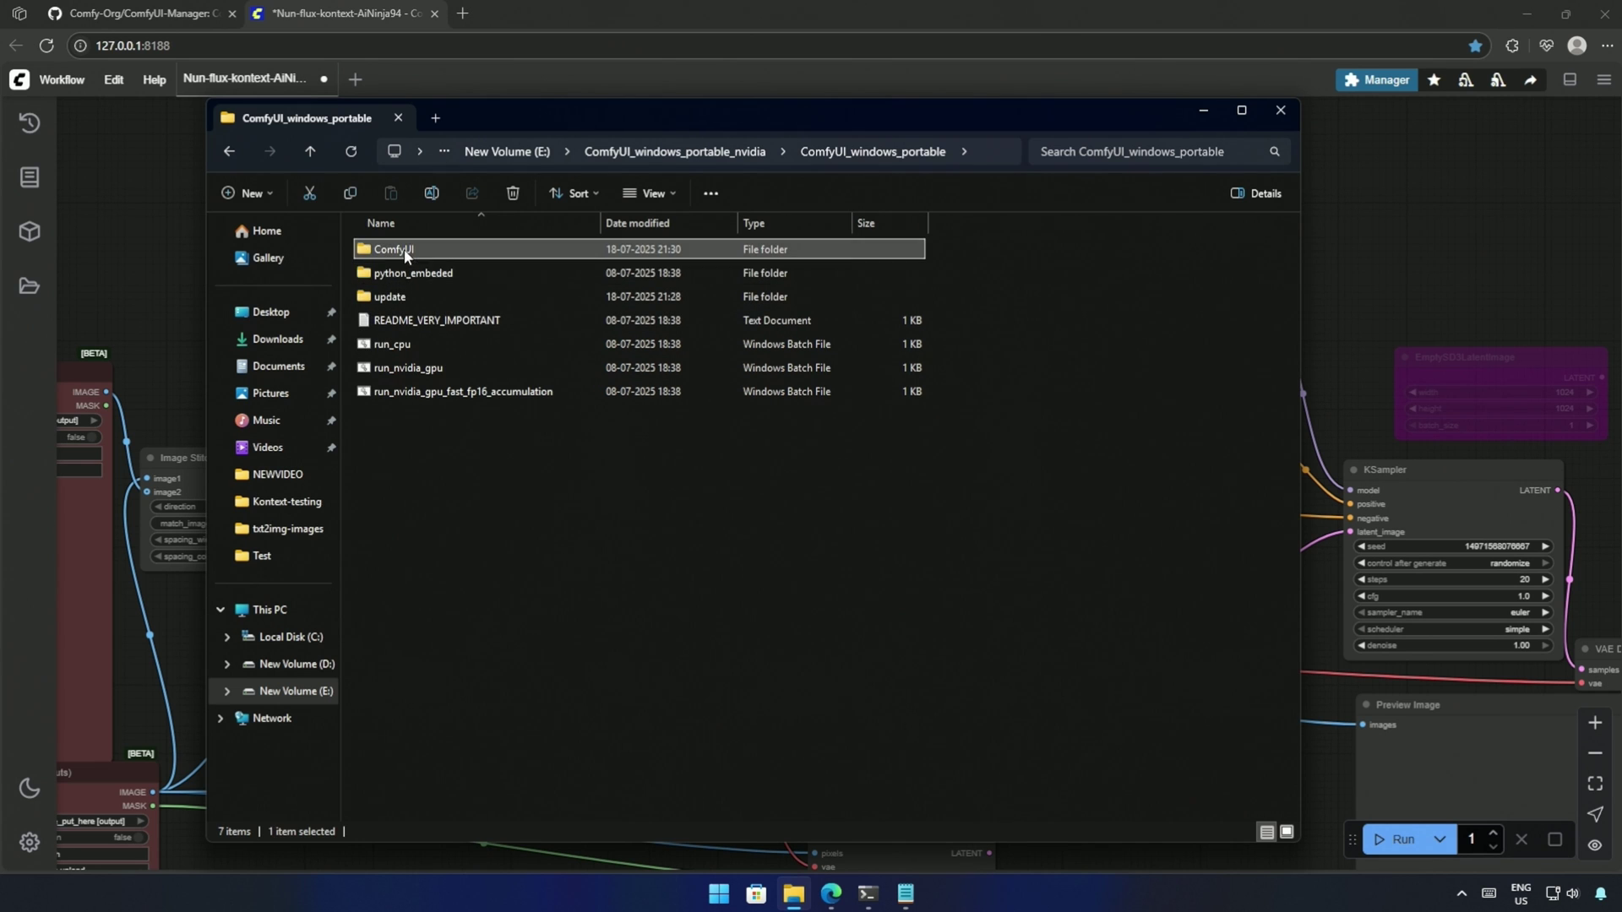
click(513, 465)
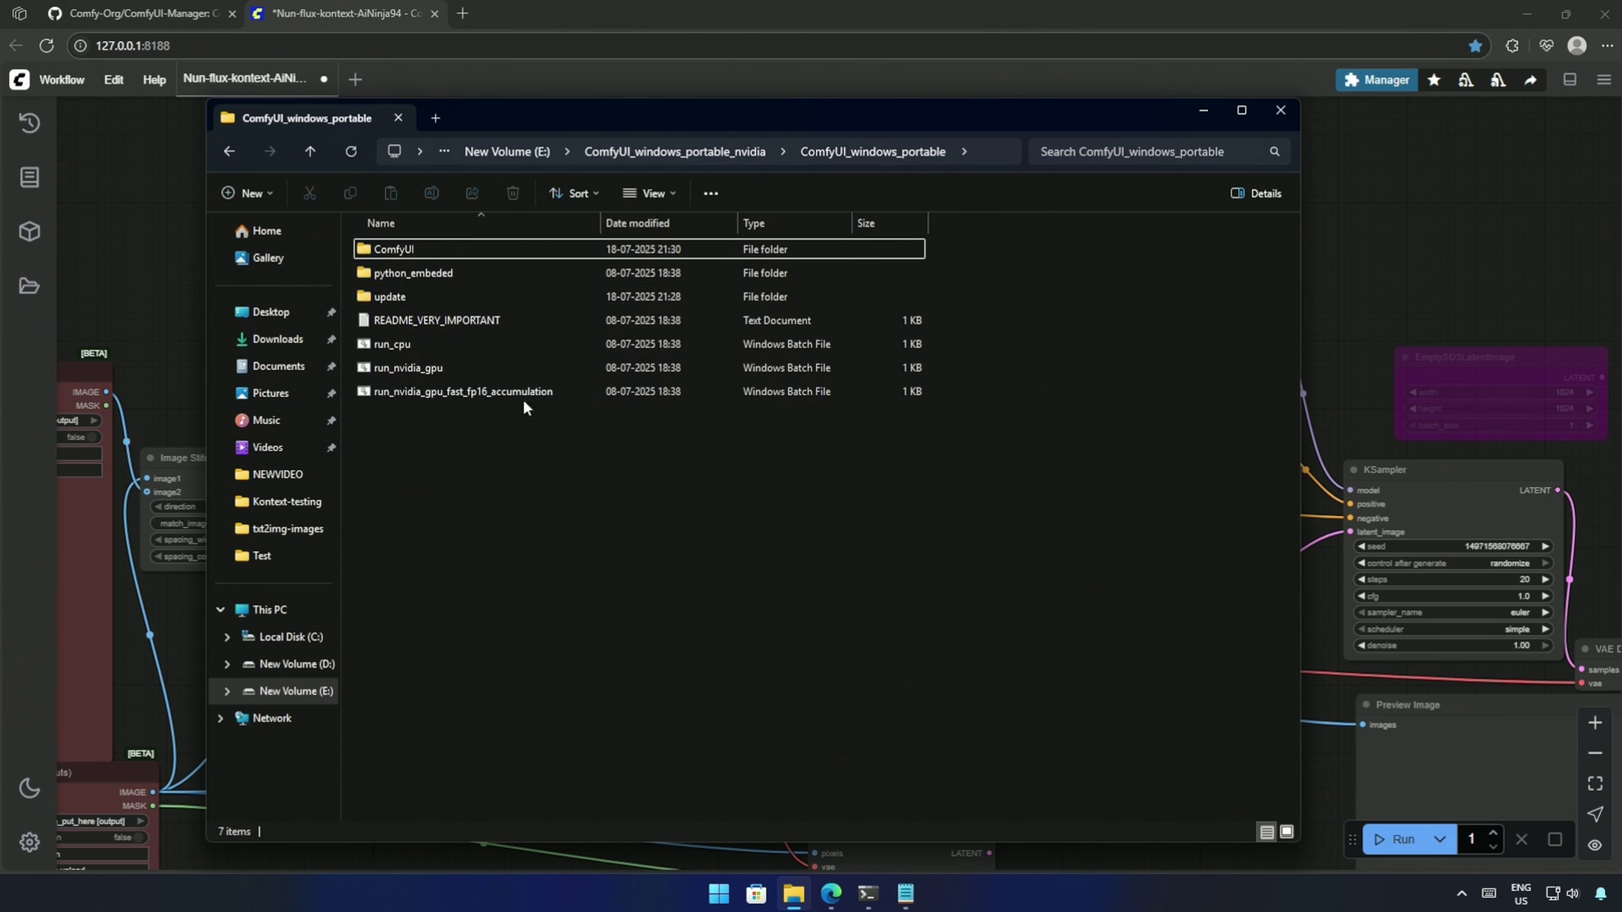
double_click(461, 276)
scroll(769, 591, down, 1)
scroll(764, 623, down, 4)
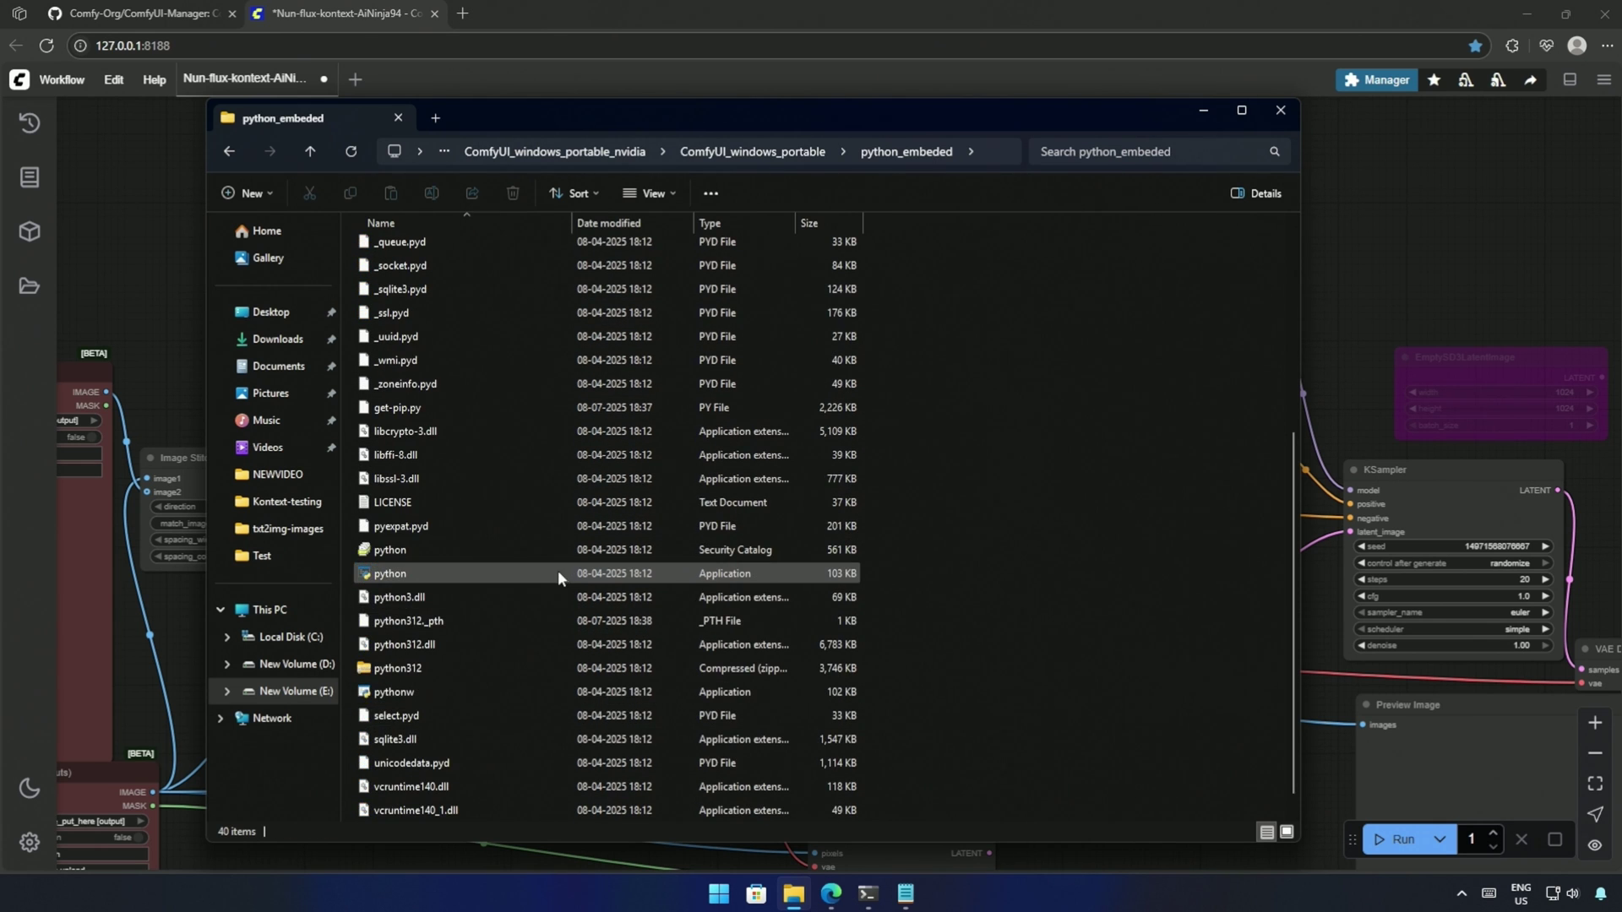
click(602, 574)
scroll(613, 583, up, 5)
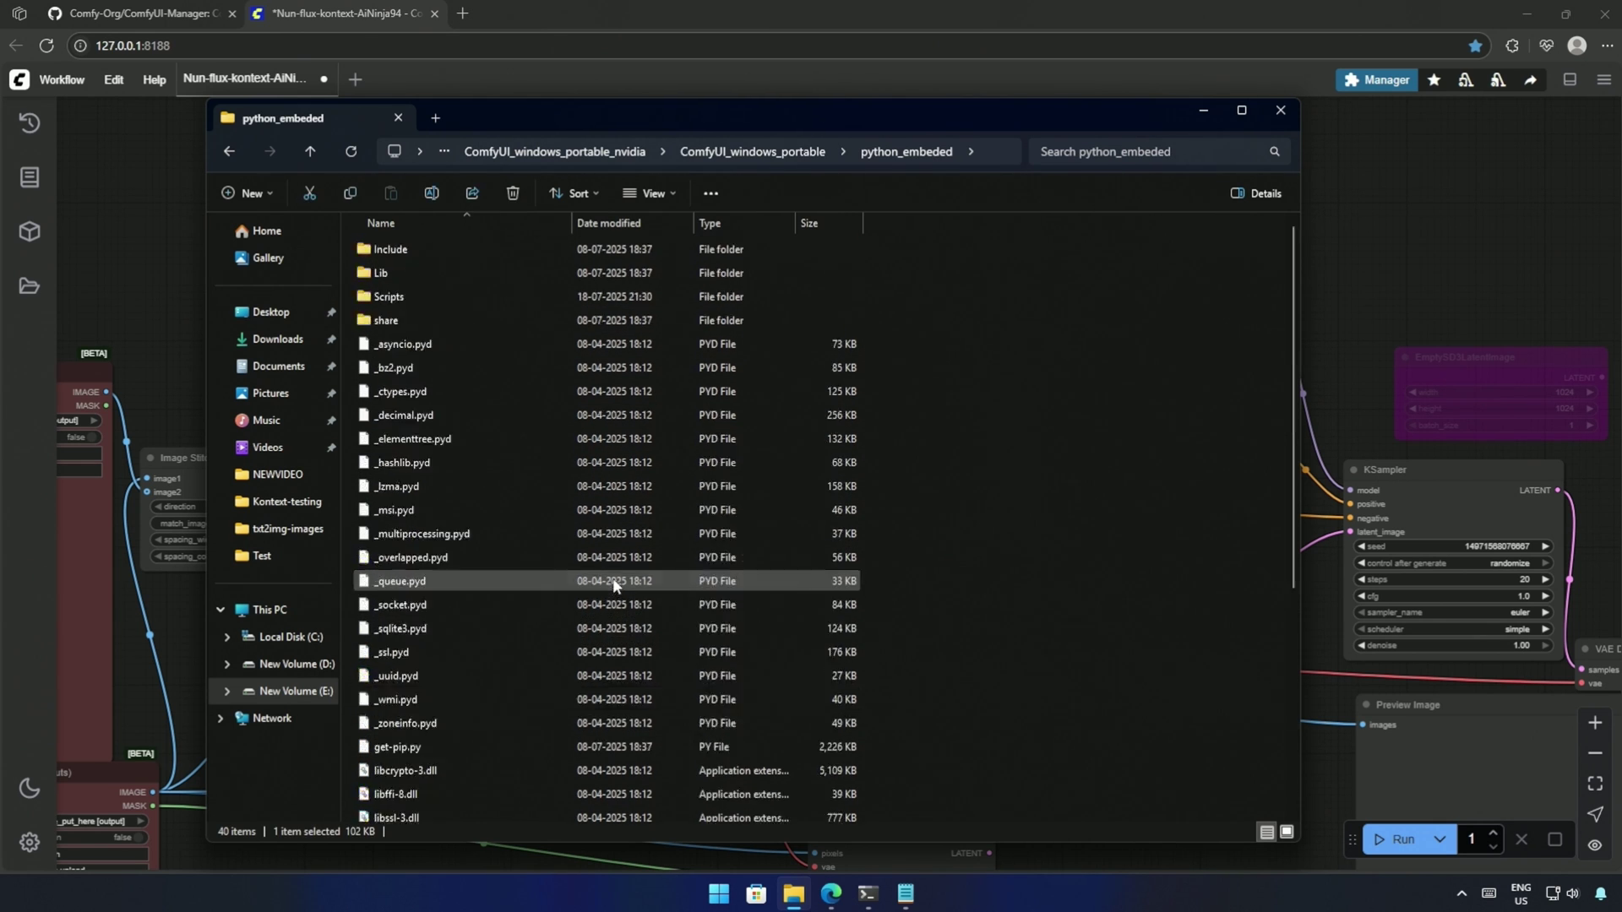
- Open a Command Prompt in the python_embeded folder by entering cmd in the address bar
click(1007, 154)
text(cmd)
key(Return)
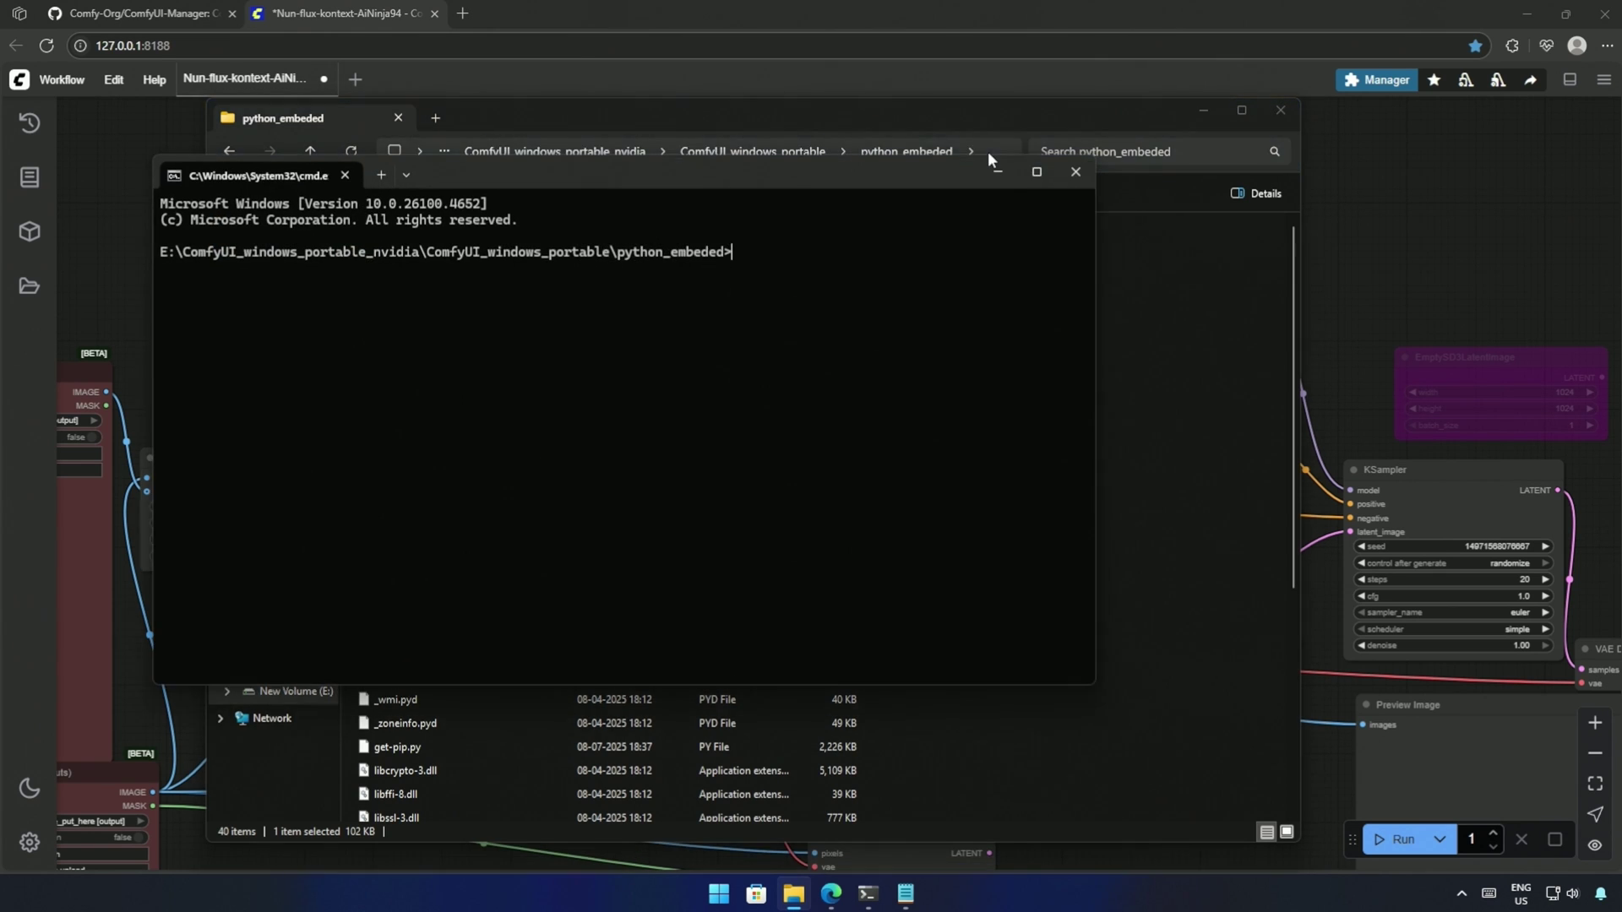
- Check the embedded Python version (3.12.10) and pip version (25.1.1)
text(python.exe)
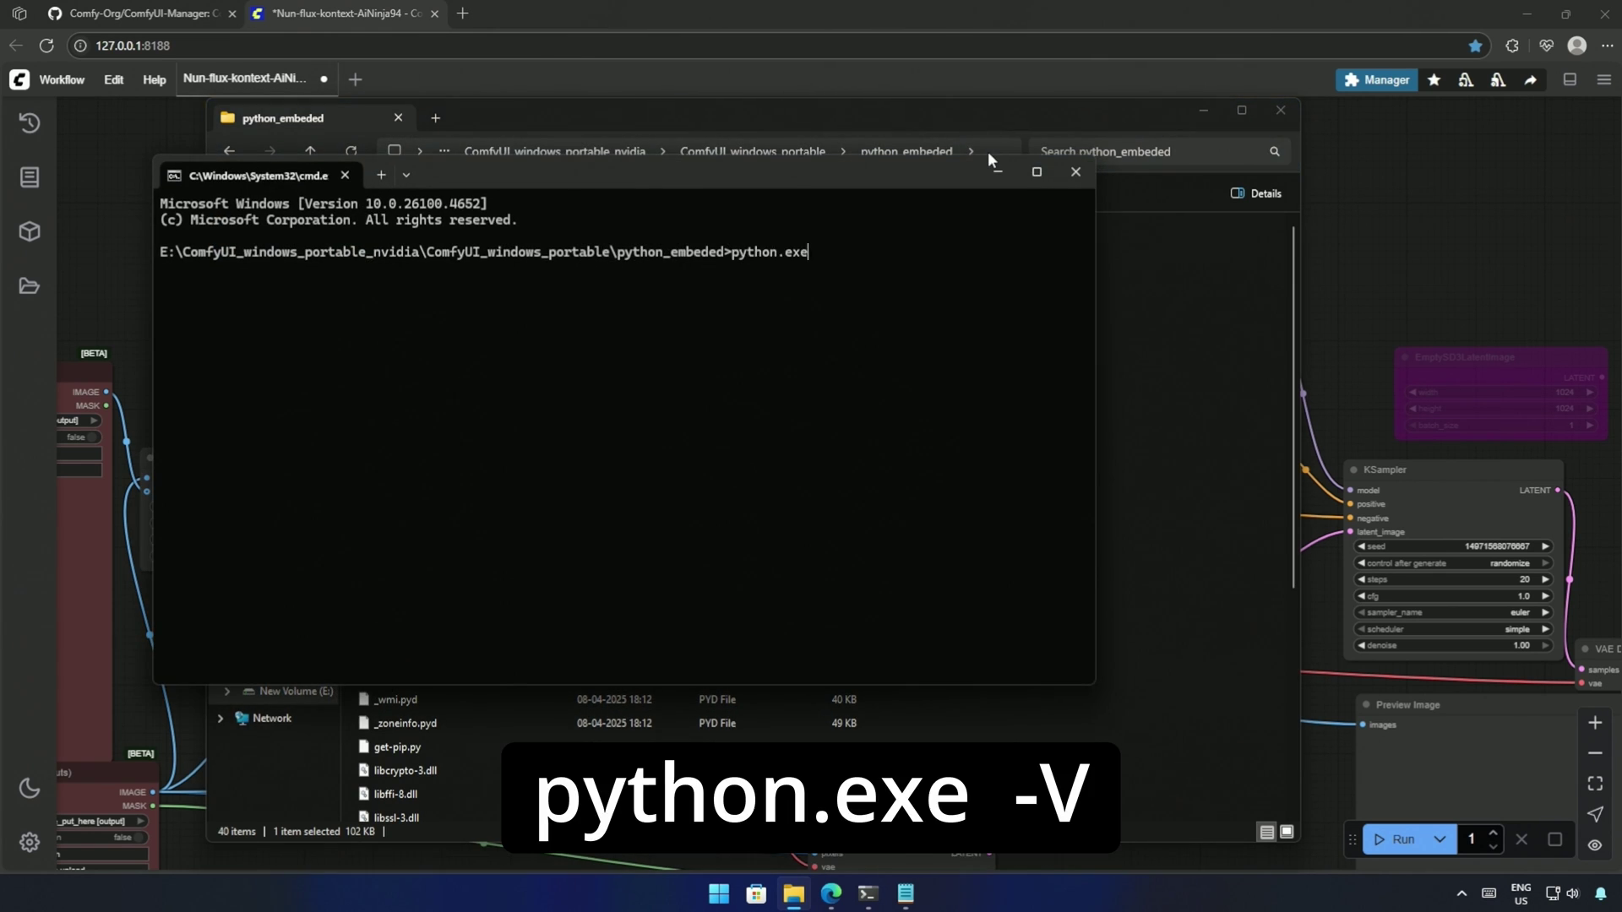
text( -V)
key(Return)
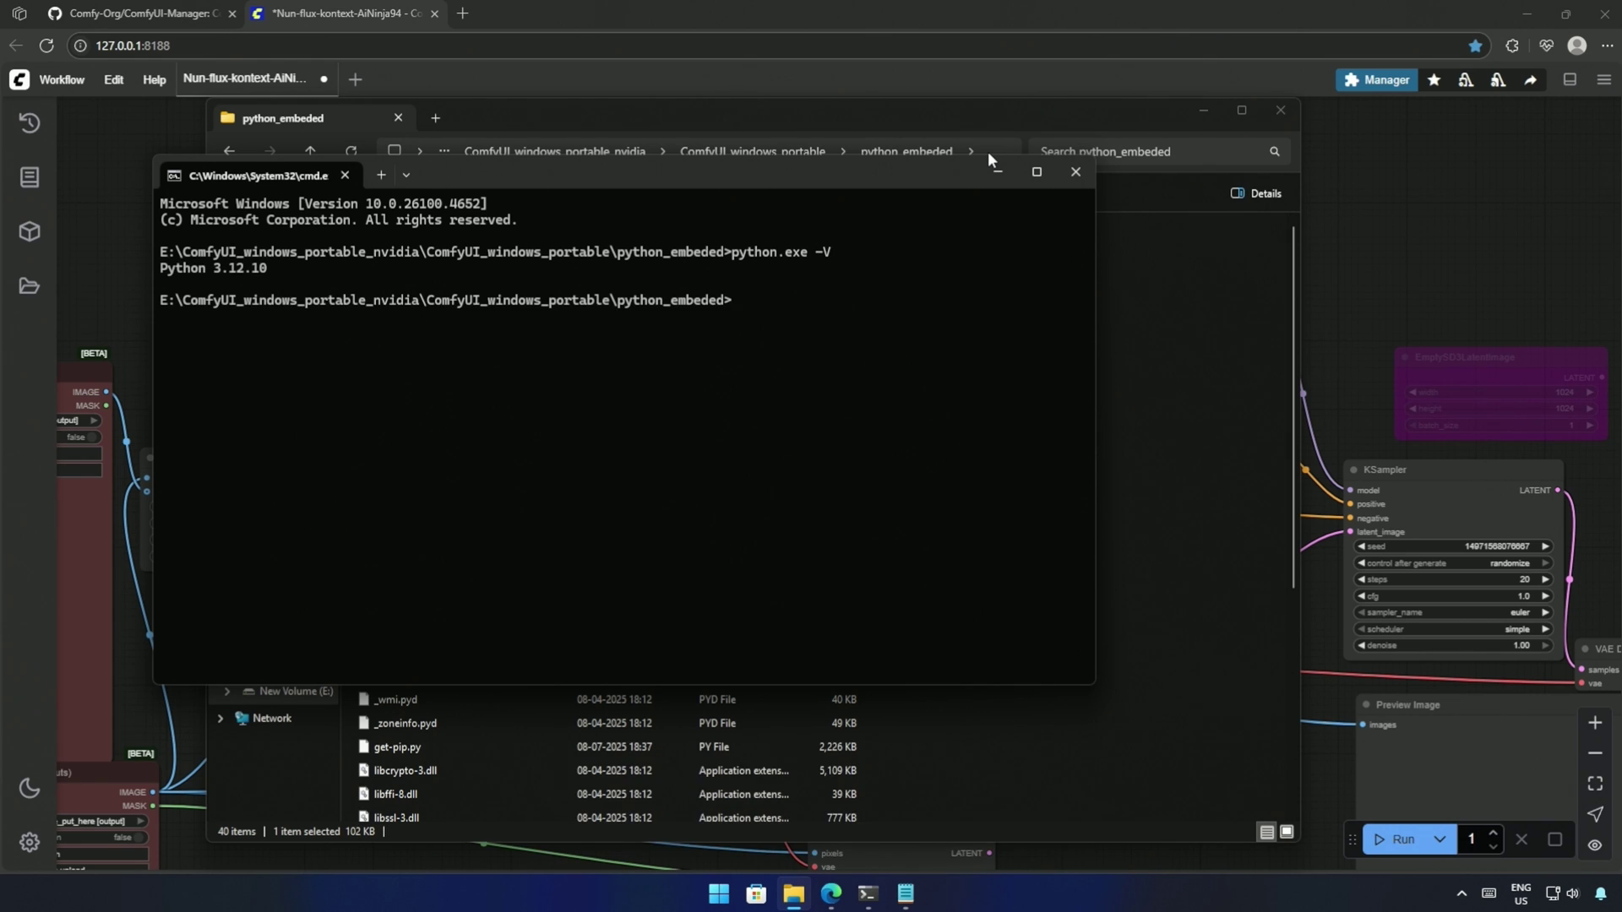
text(python.exe)
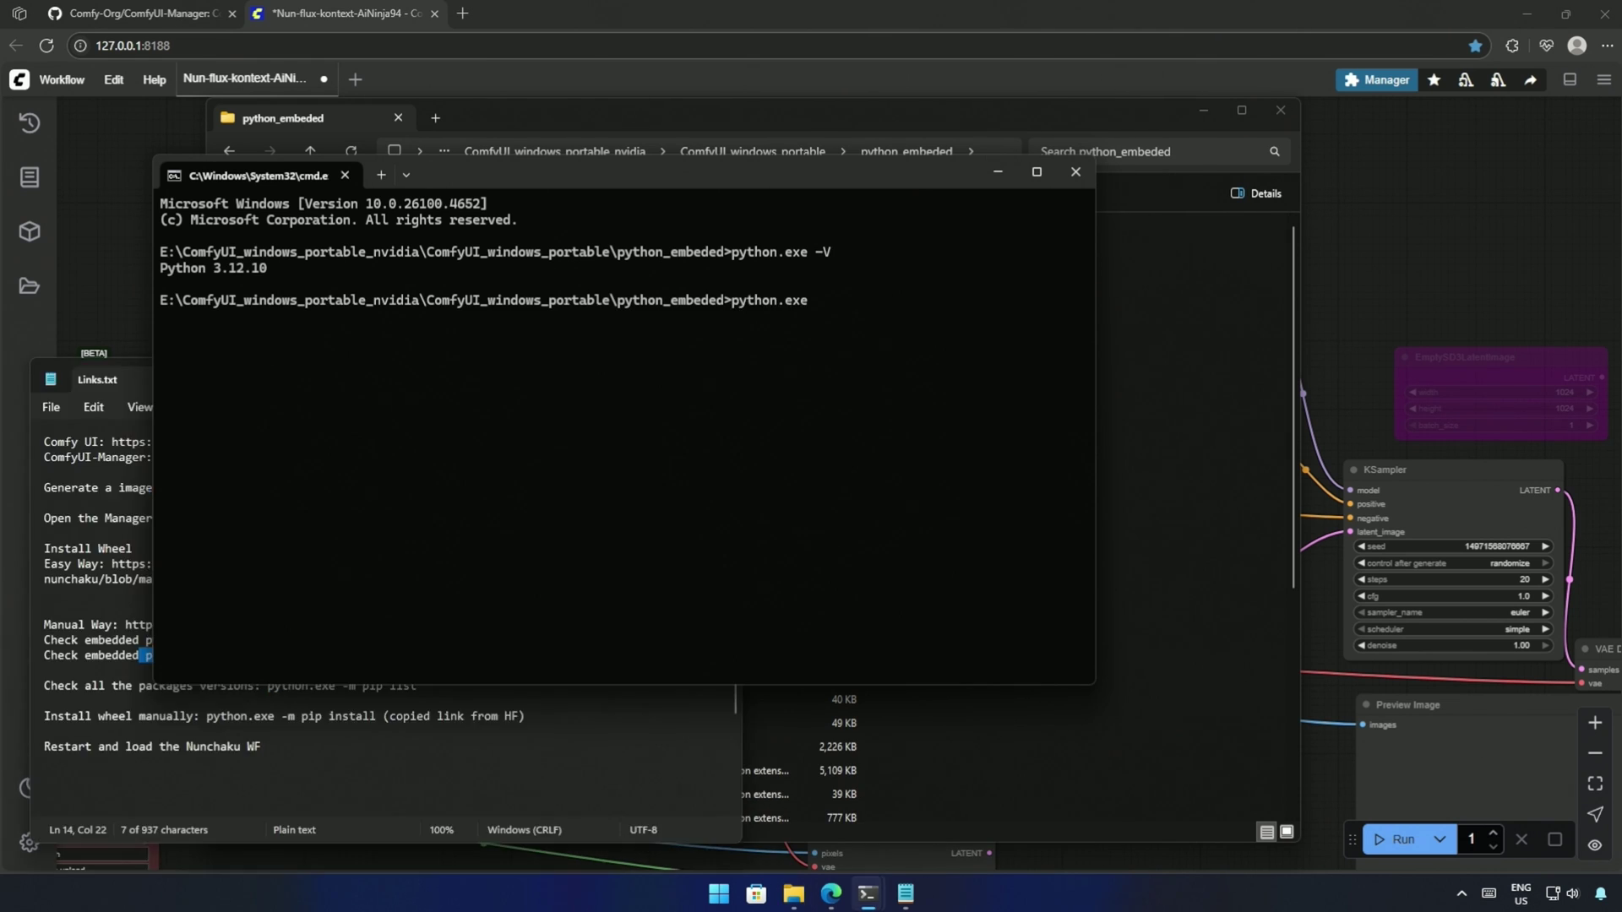
text( -m pyp)
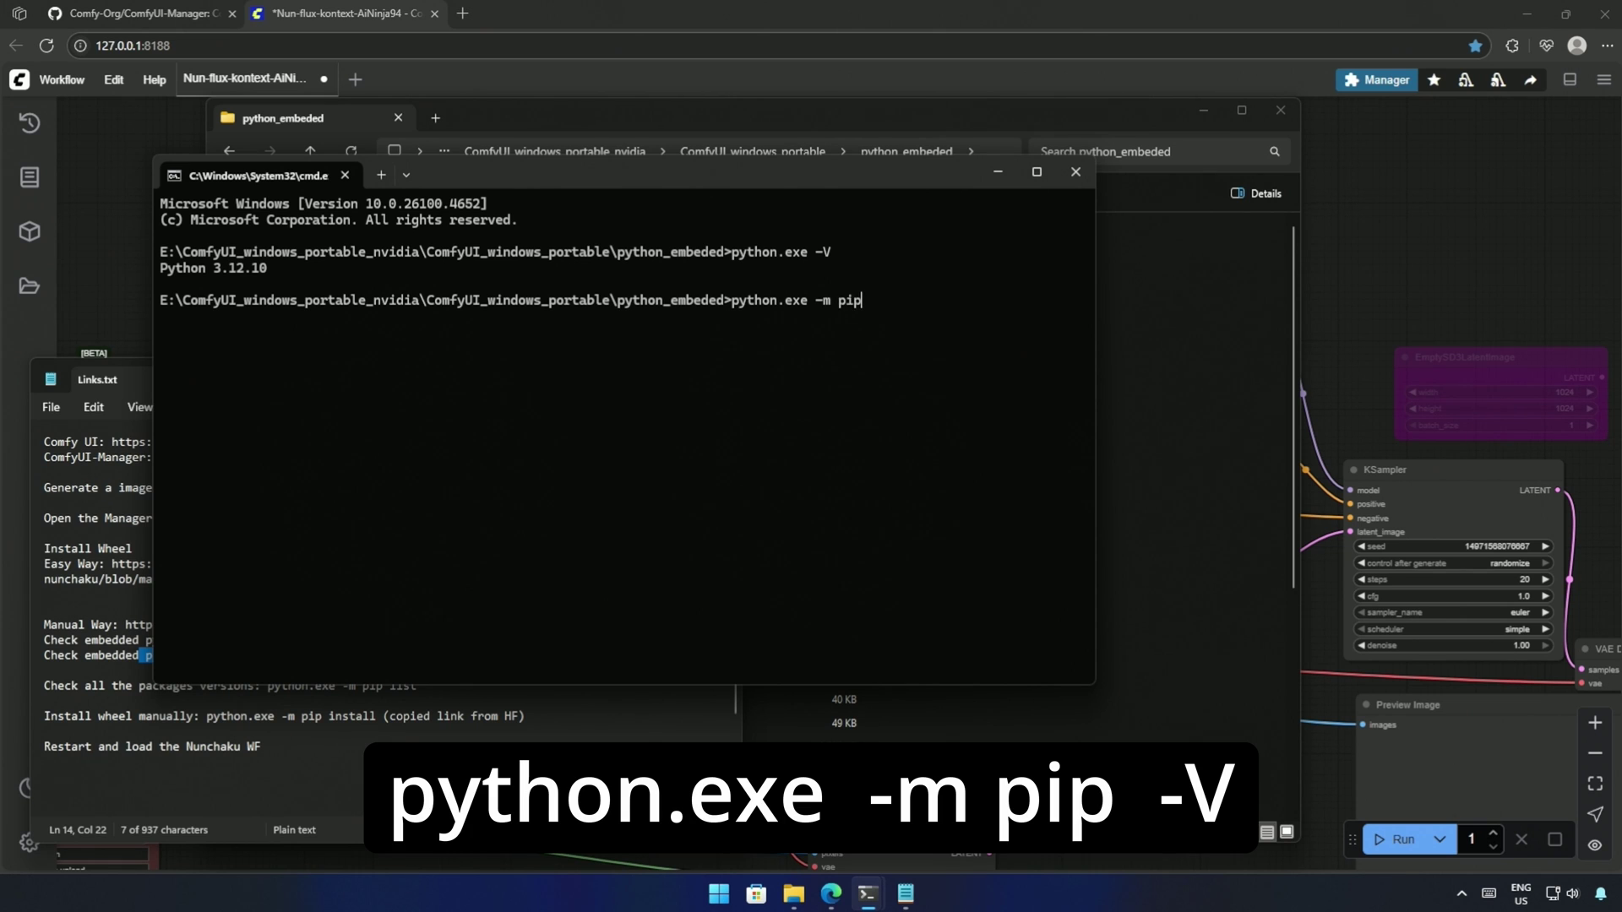
key(Return)
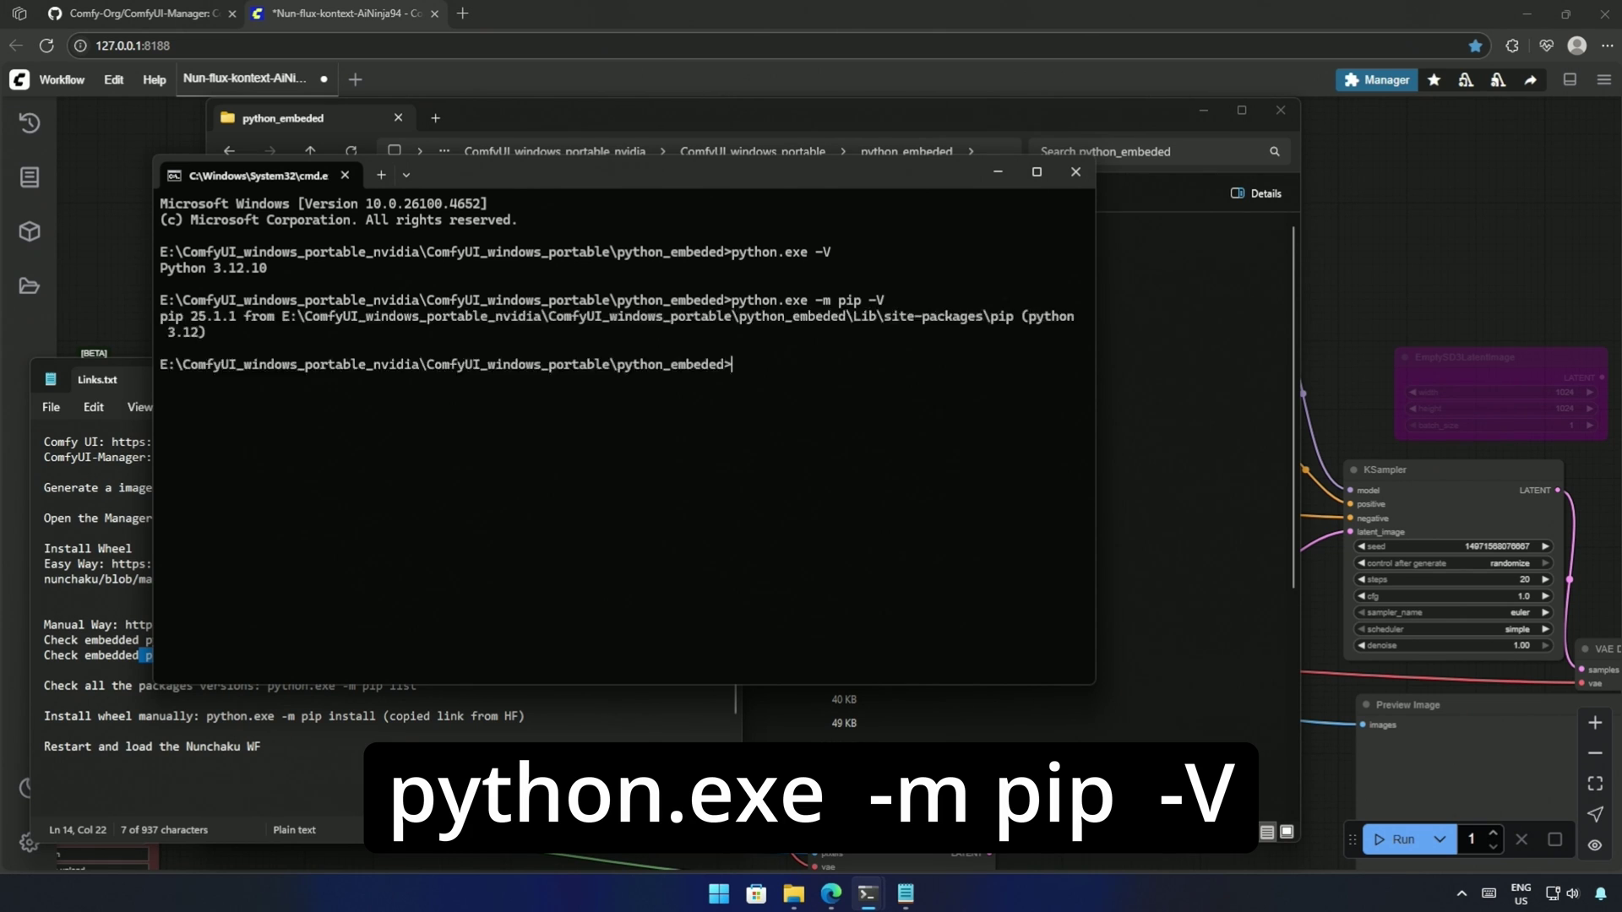
click(125, 625)
- Open the Hugging Face nunchaku wheel file list from the install notes and browse the wheels
key(shift+Home)
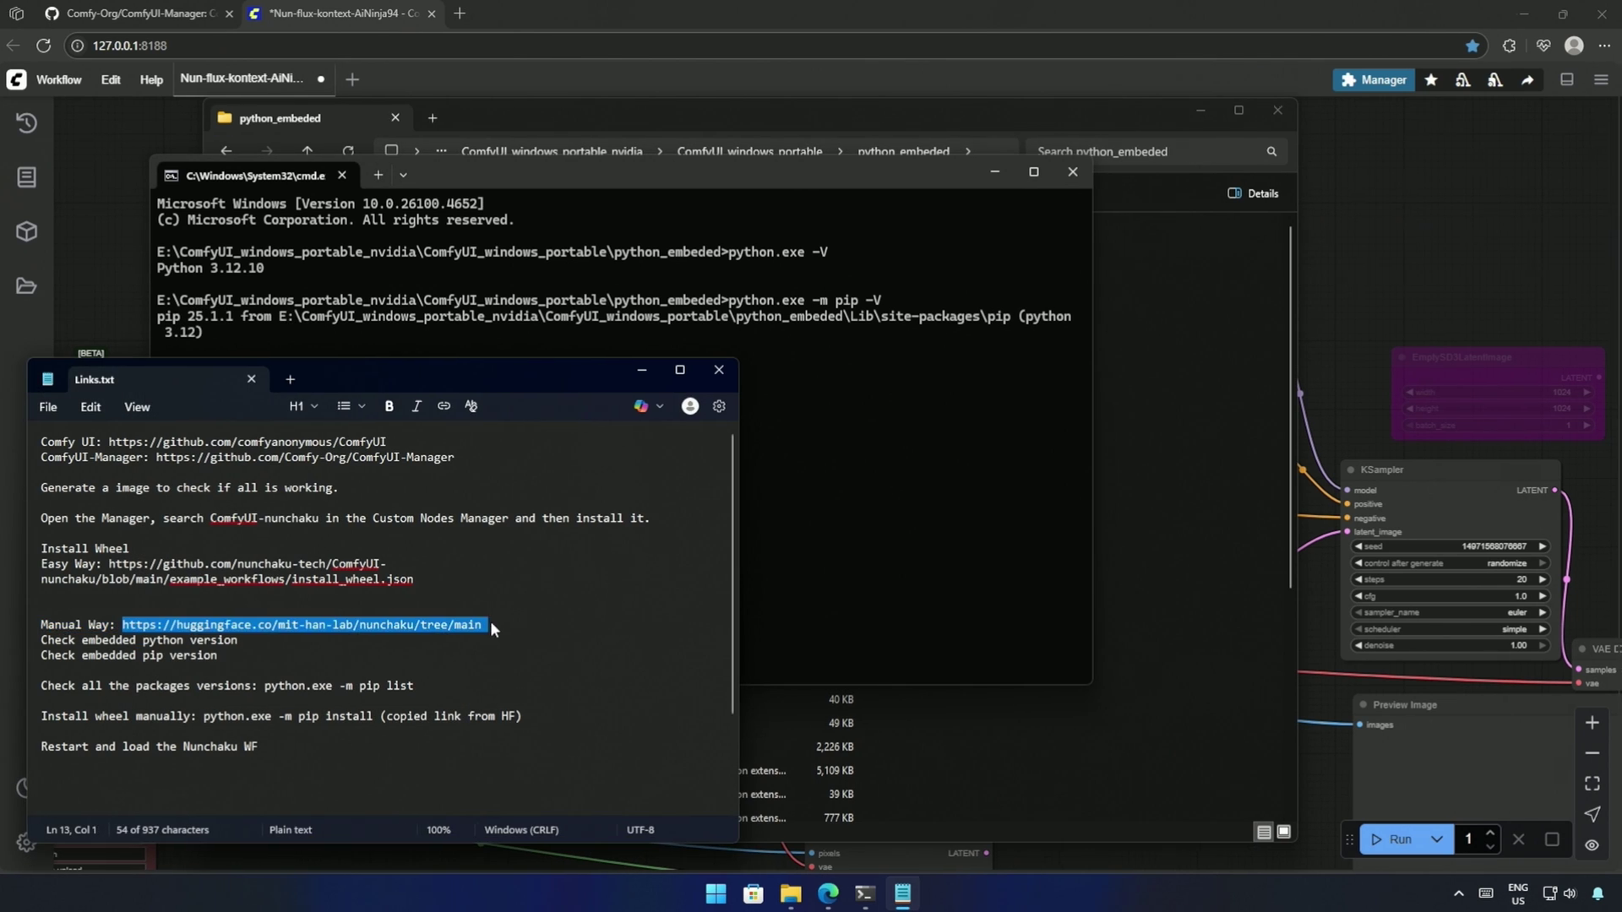
ctrl+click(470, 625)
scroll(78, 518, down, 20)
scroll(78, 520, down, 20)
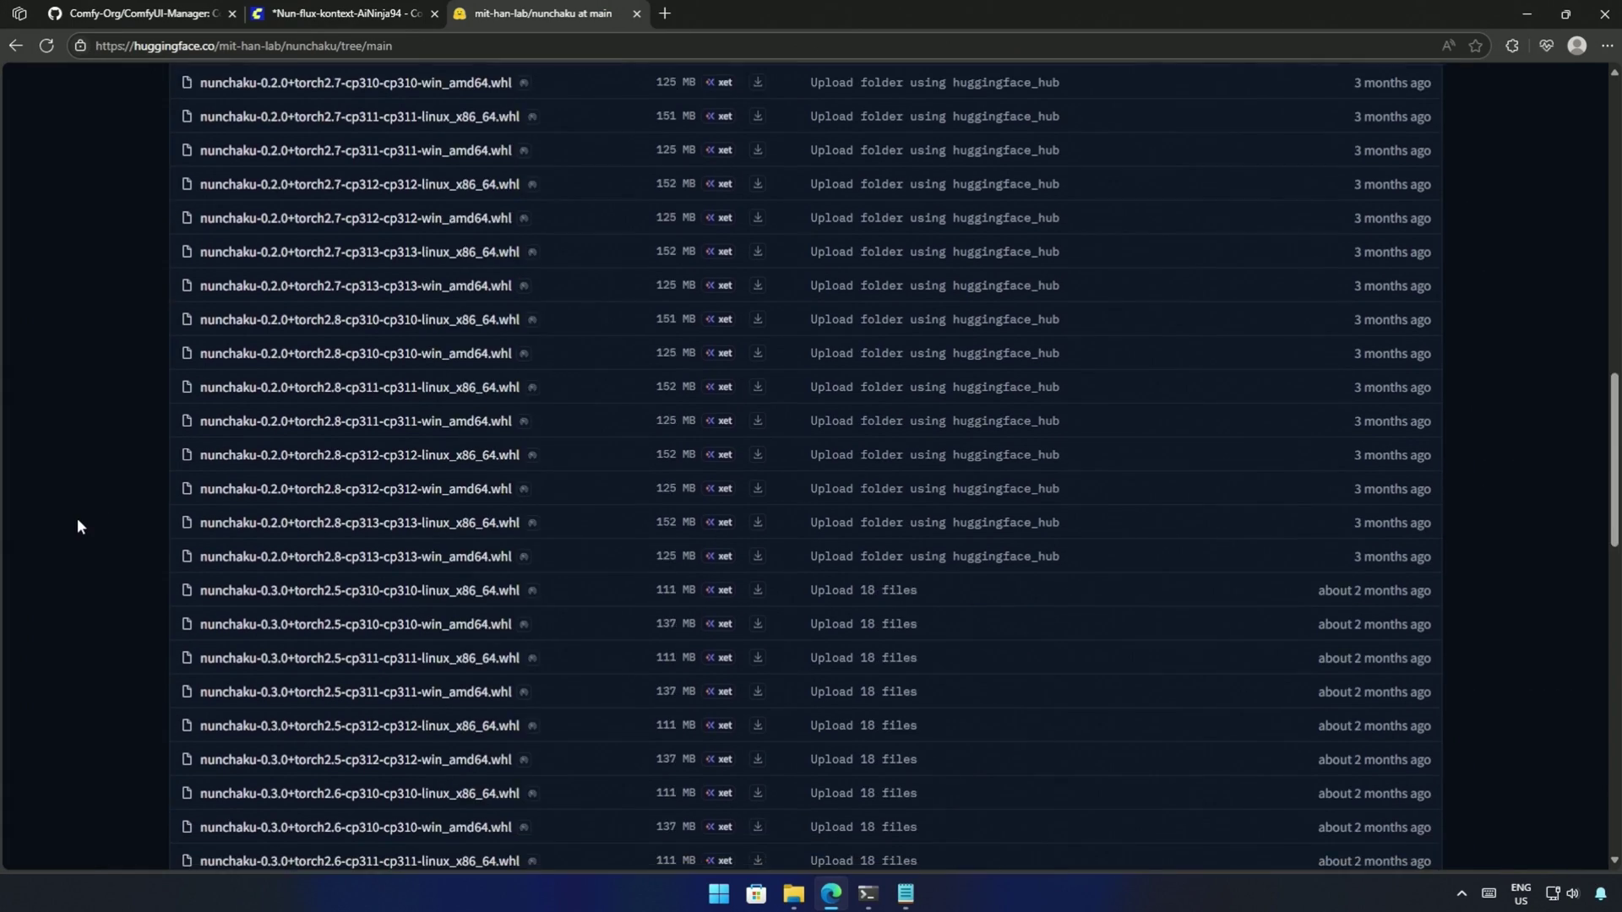
scroll(78, 520, down, 8)
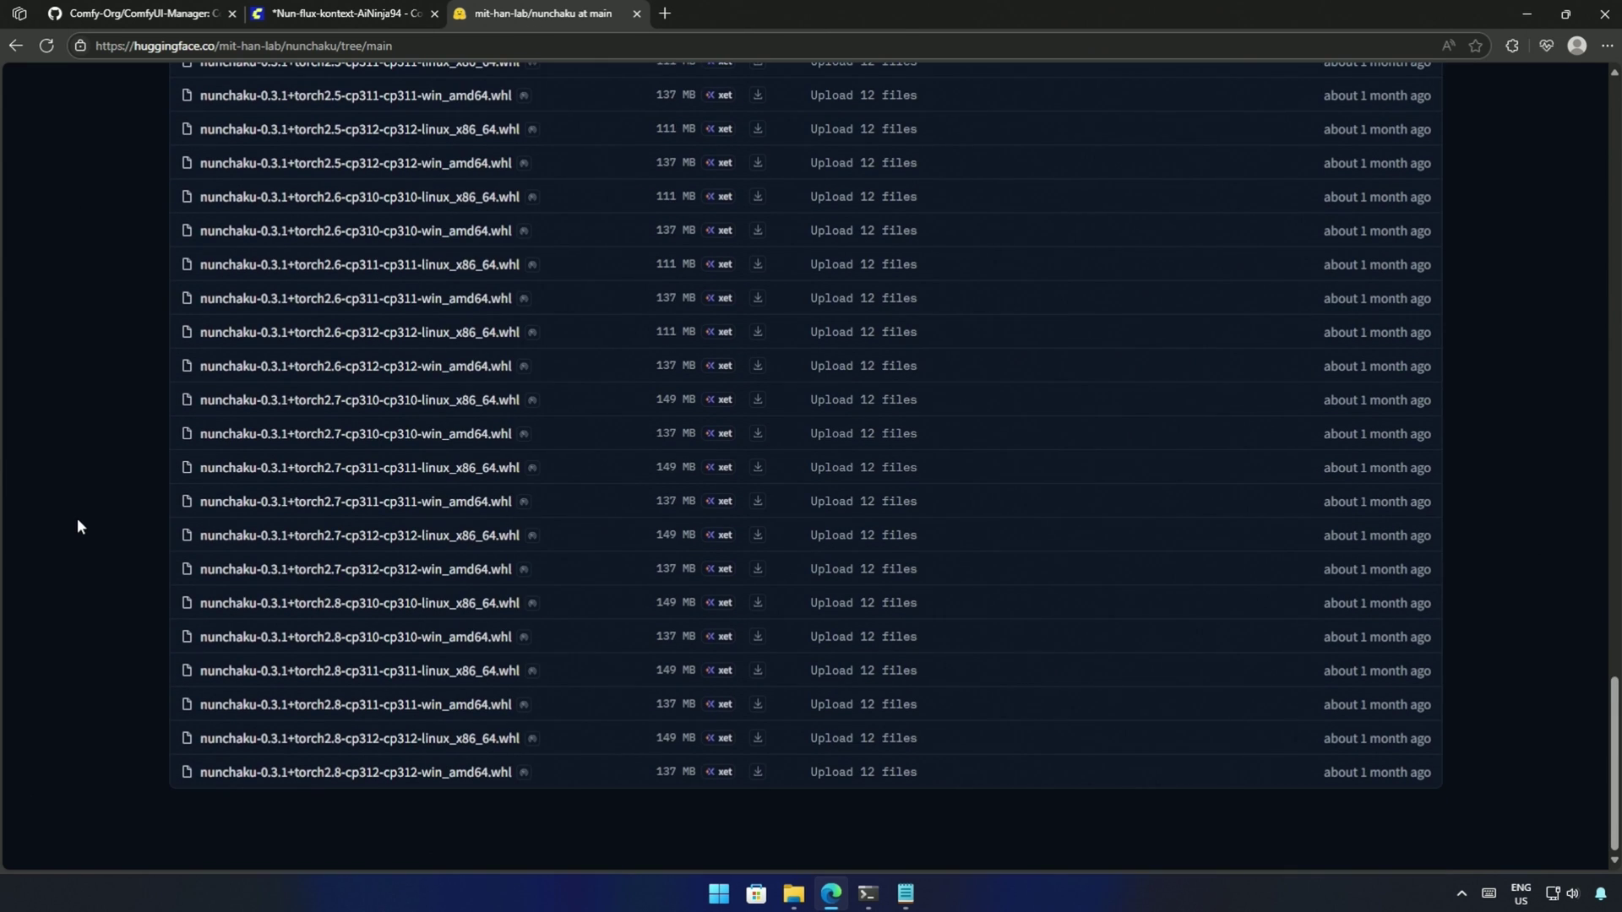
drag(170, 541, 282, 539)
- Search the page for nunchaku-0.3.1 wheels and match cp312 to the terminal's Python 3.12
key(ctrl+f)
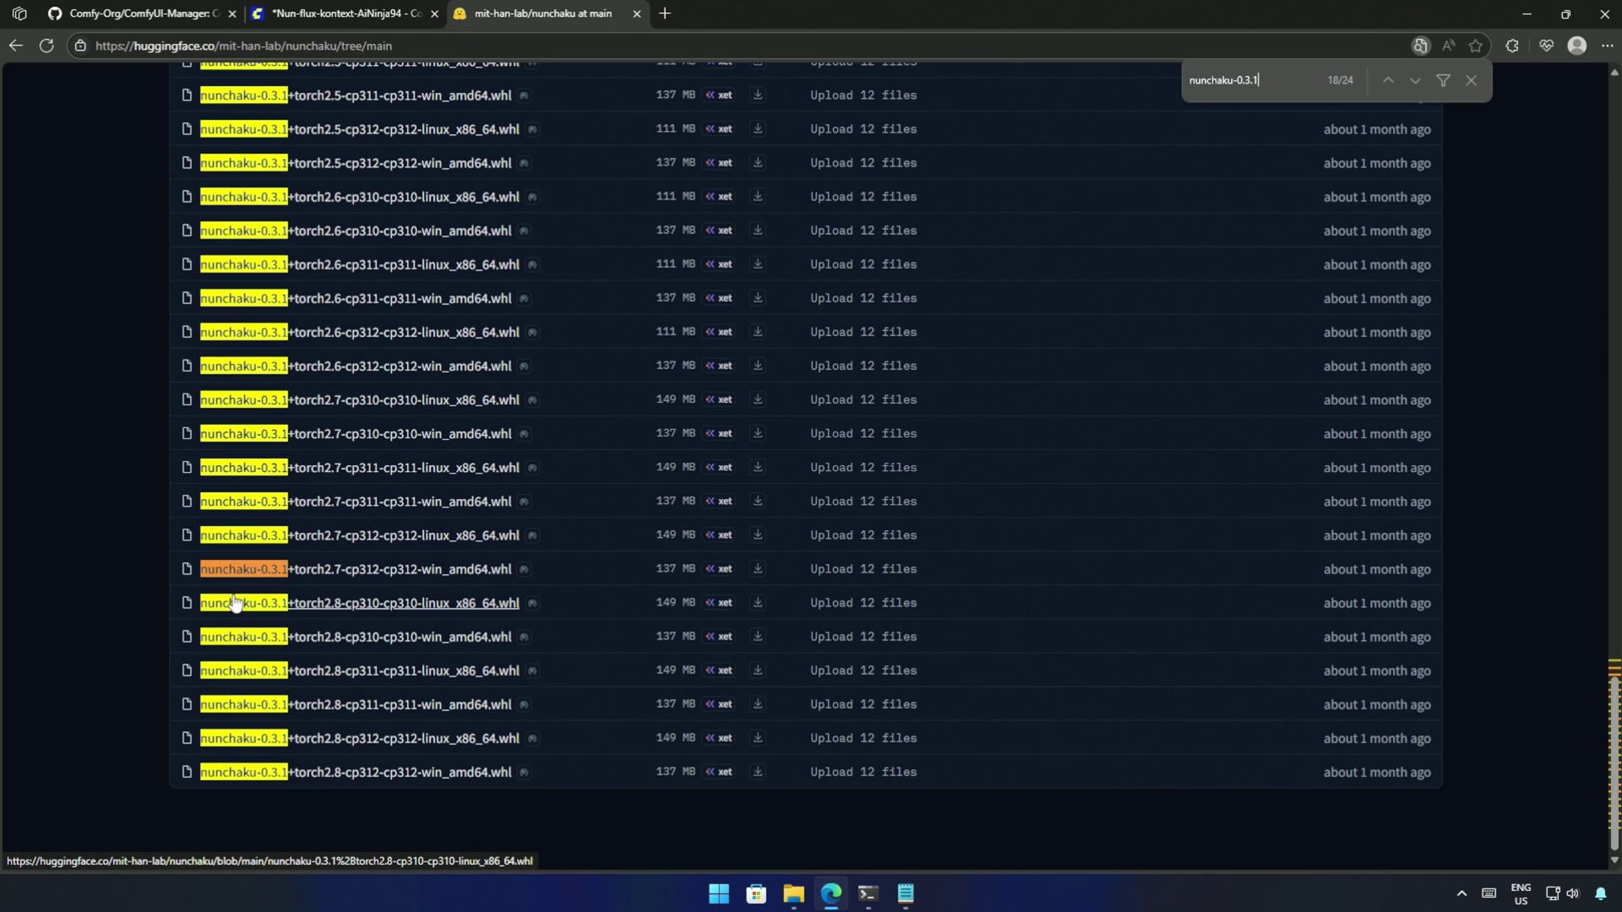
scroll(228, 758, up, 5)
scroll(228, 758, up, 5)
scroll(228, 758, down, 9)
scroll(228, 754, down, 1)
key(alt+Tab)
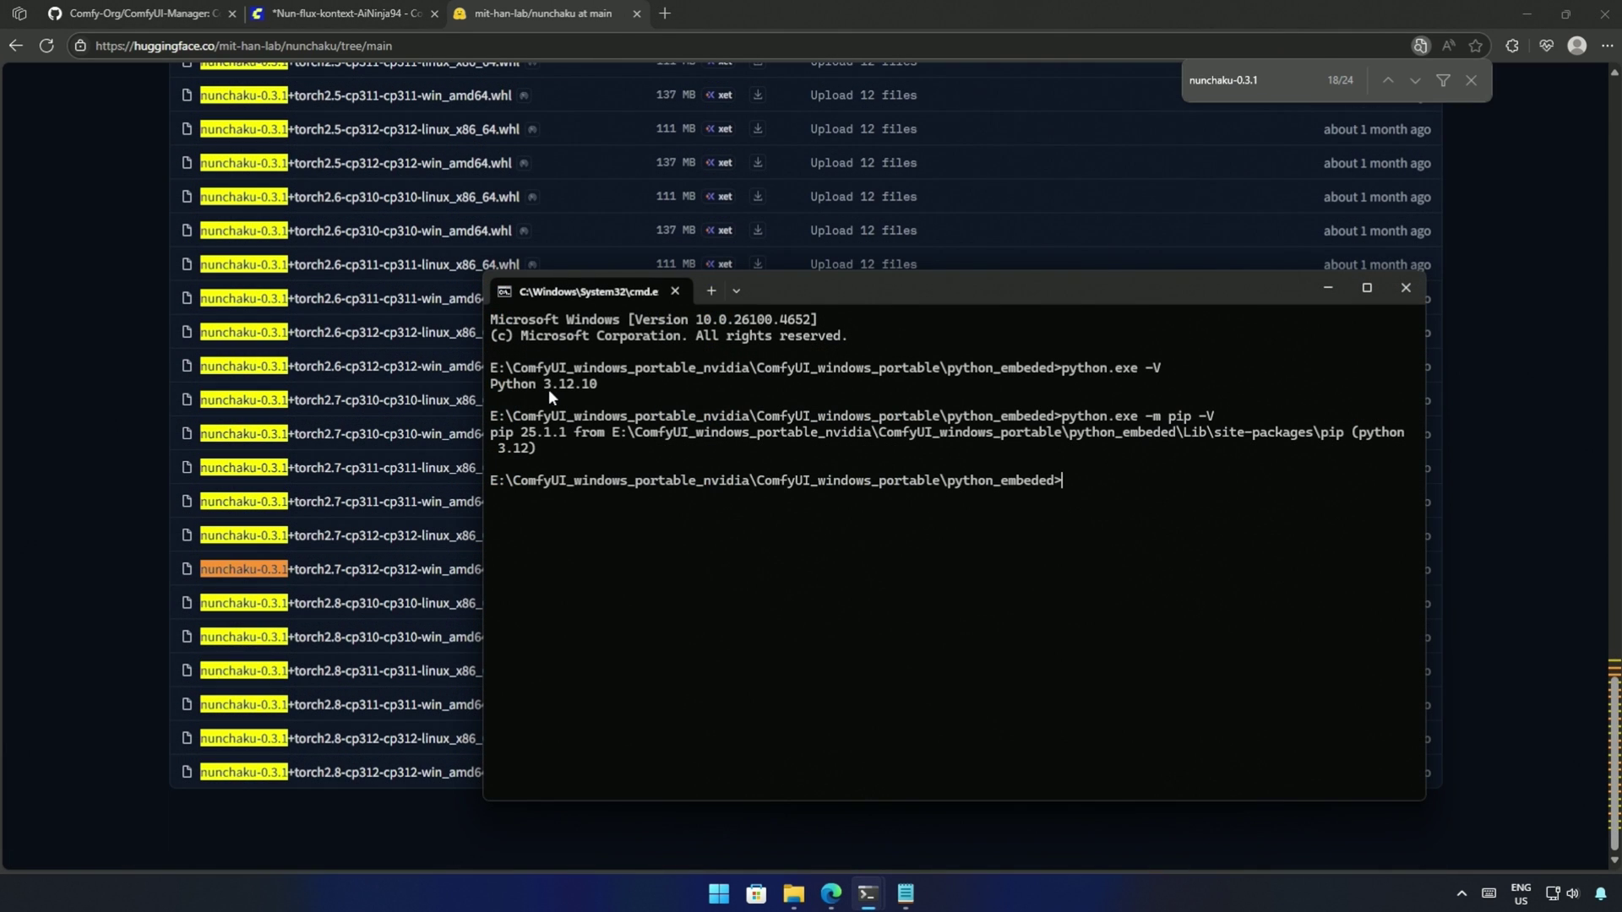
drag(546, 386, 572, 387)
drag(512, 367, 354, 370)
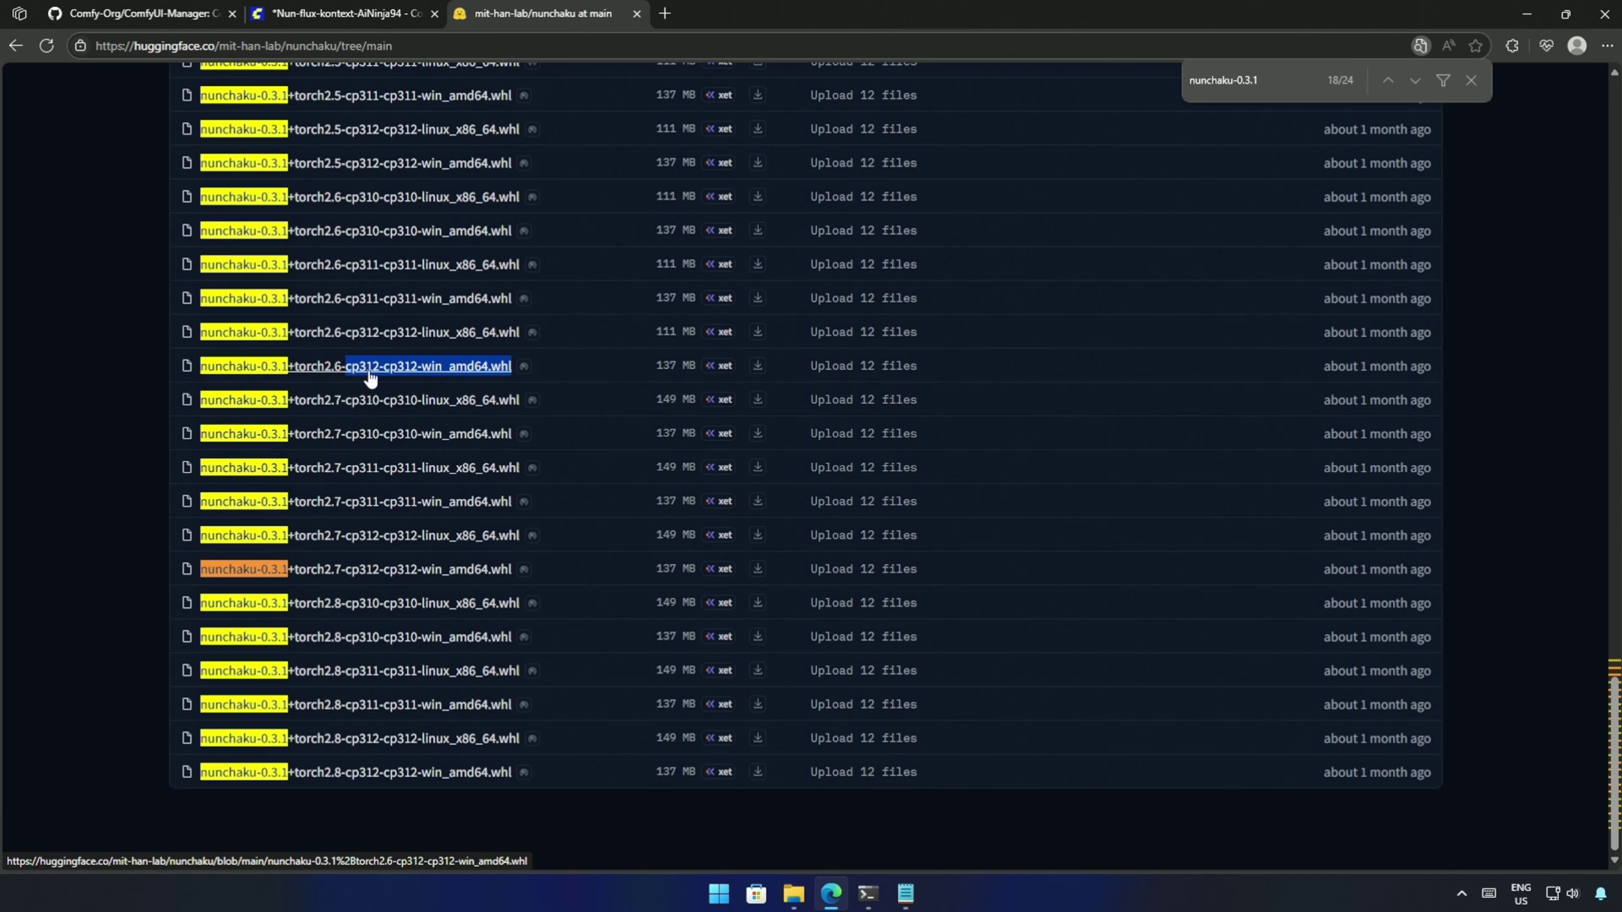
- Run pip list to confirm torch 2.7.1+cu128, and narrow the search to nunchaku-0.3.1+torch2.7 wheels
text(o)
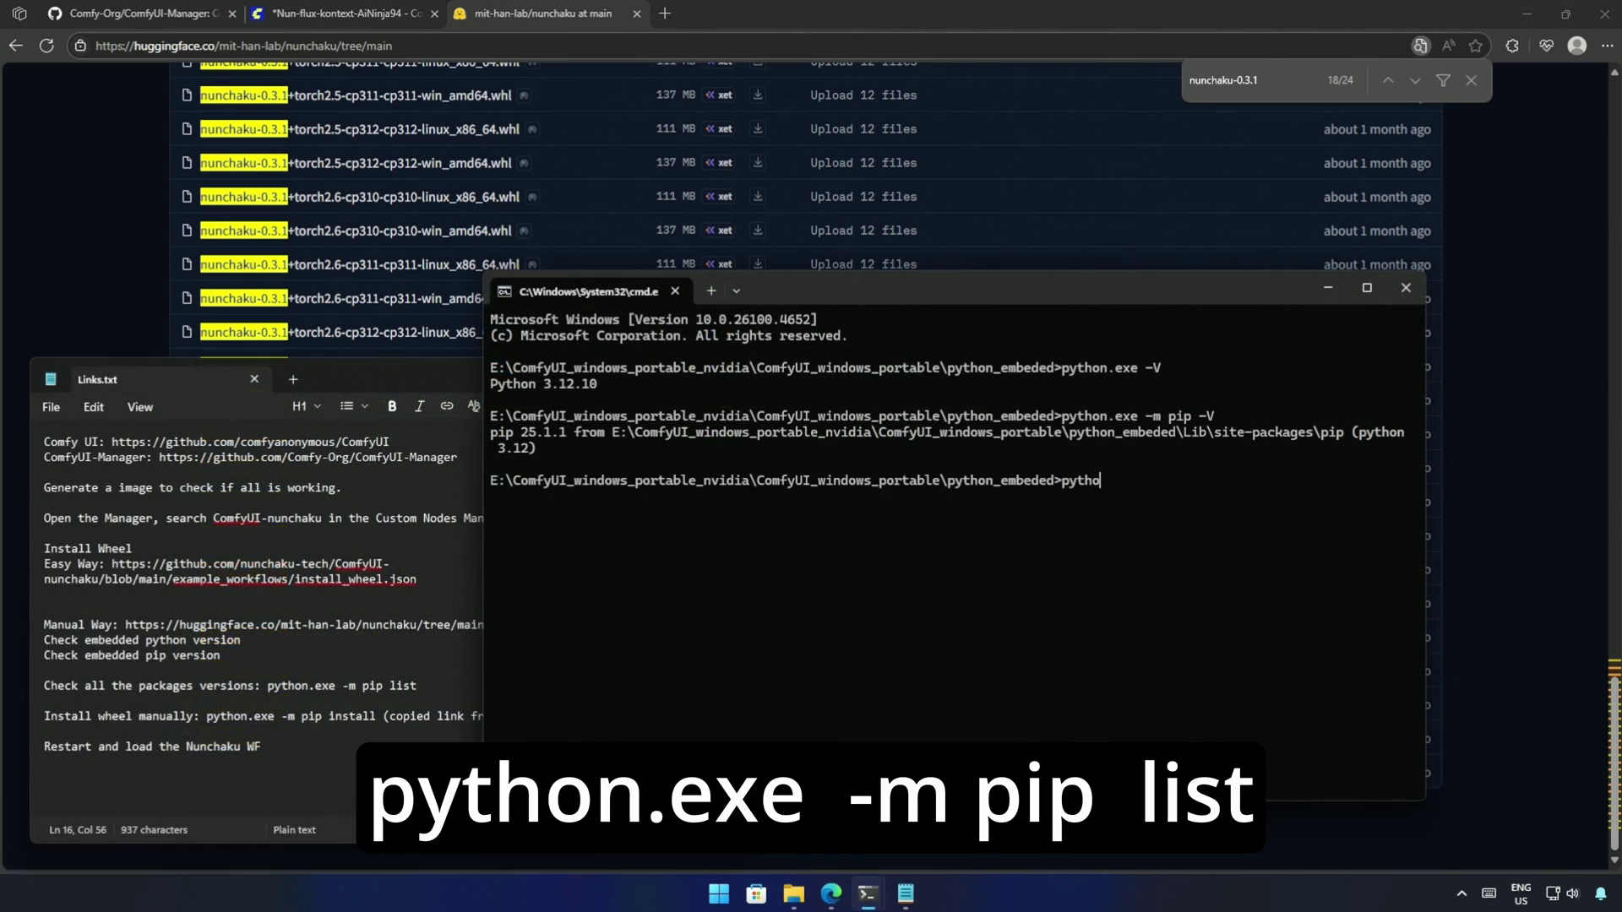
text(n.exe -m pip)
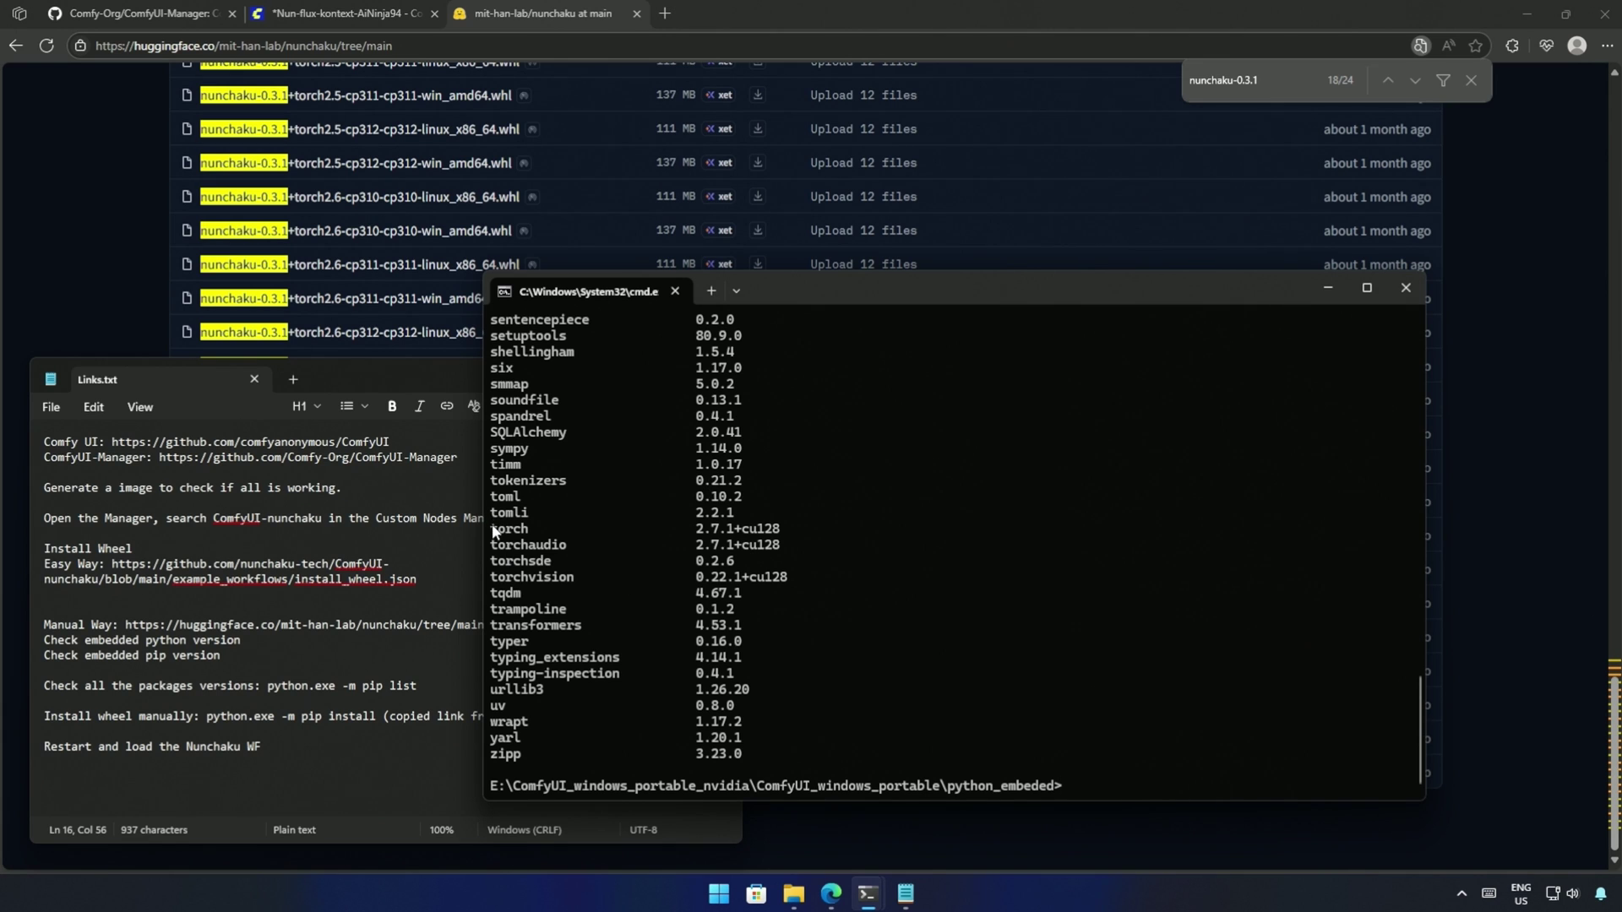
drag(492, 525, 793, 566)
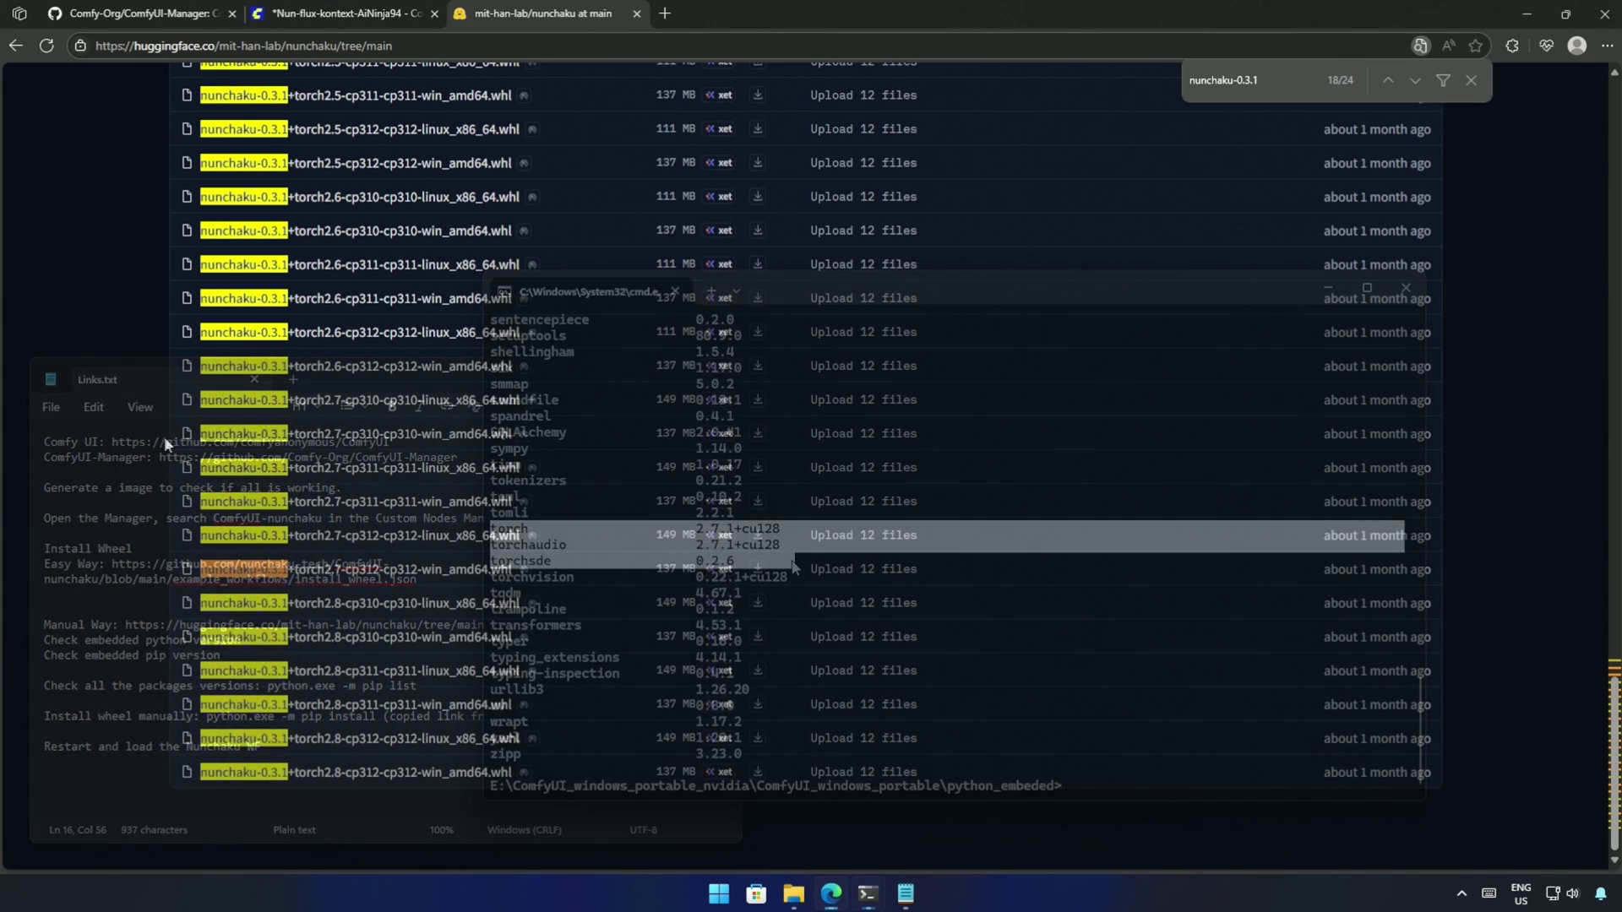
drag(163, 436, 341, 443)
key(ctrl+f)
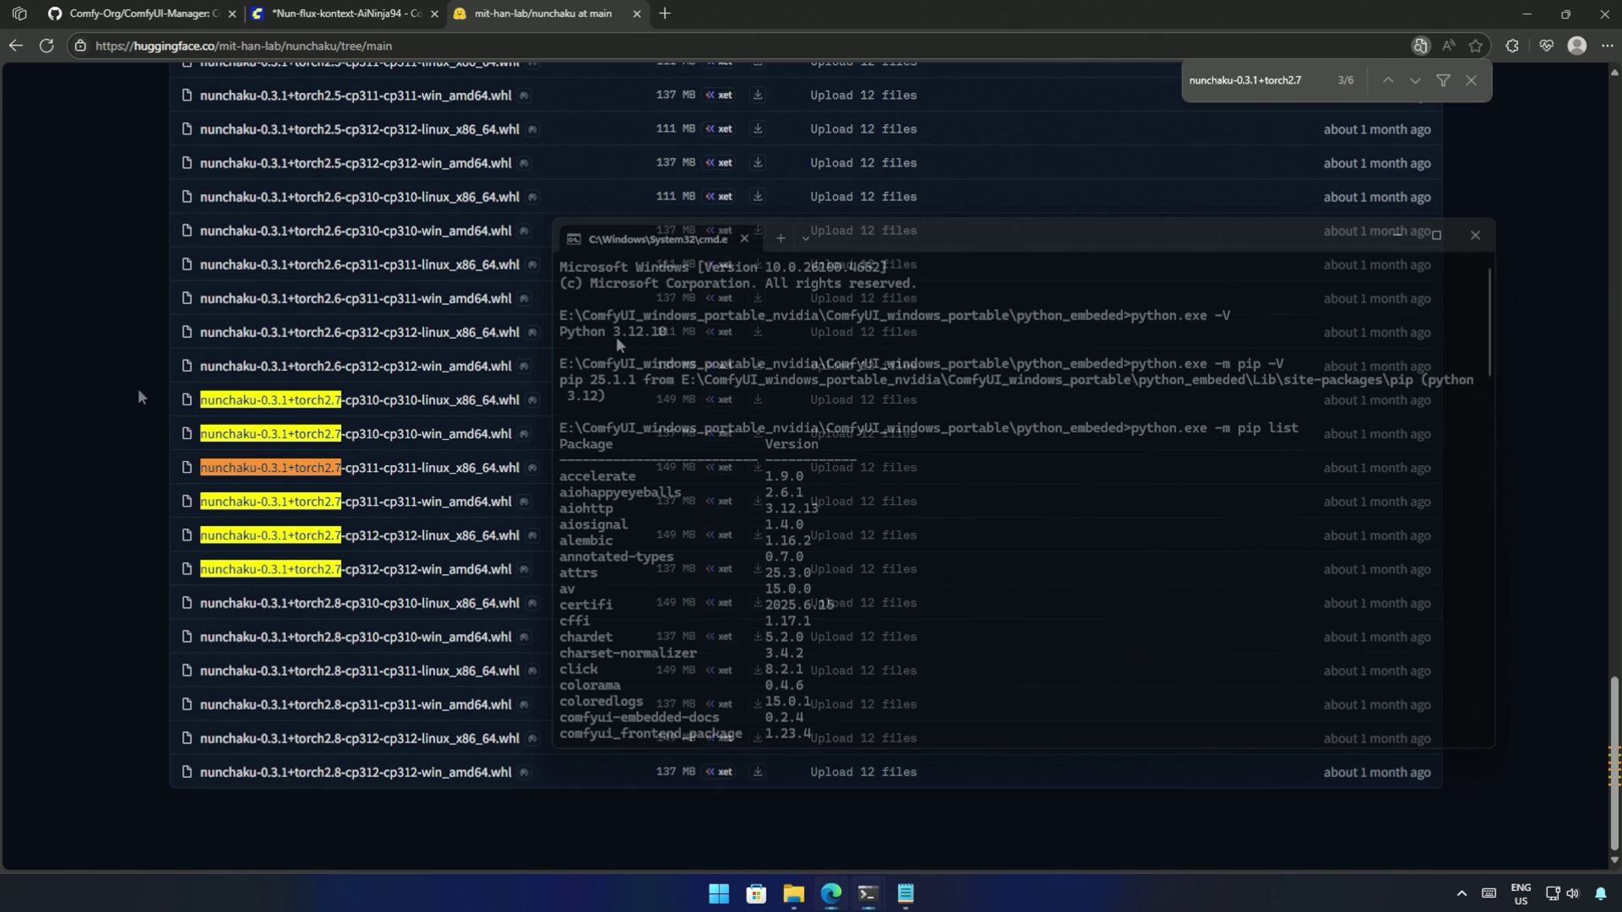
drag(614, 332, 640, 336)
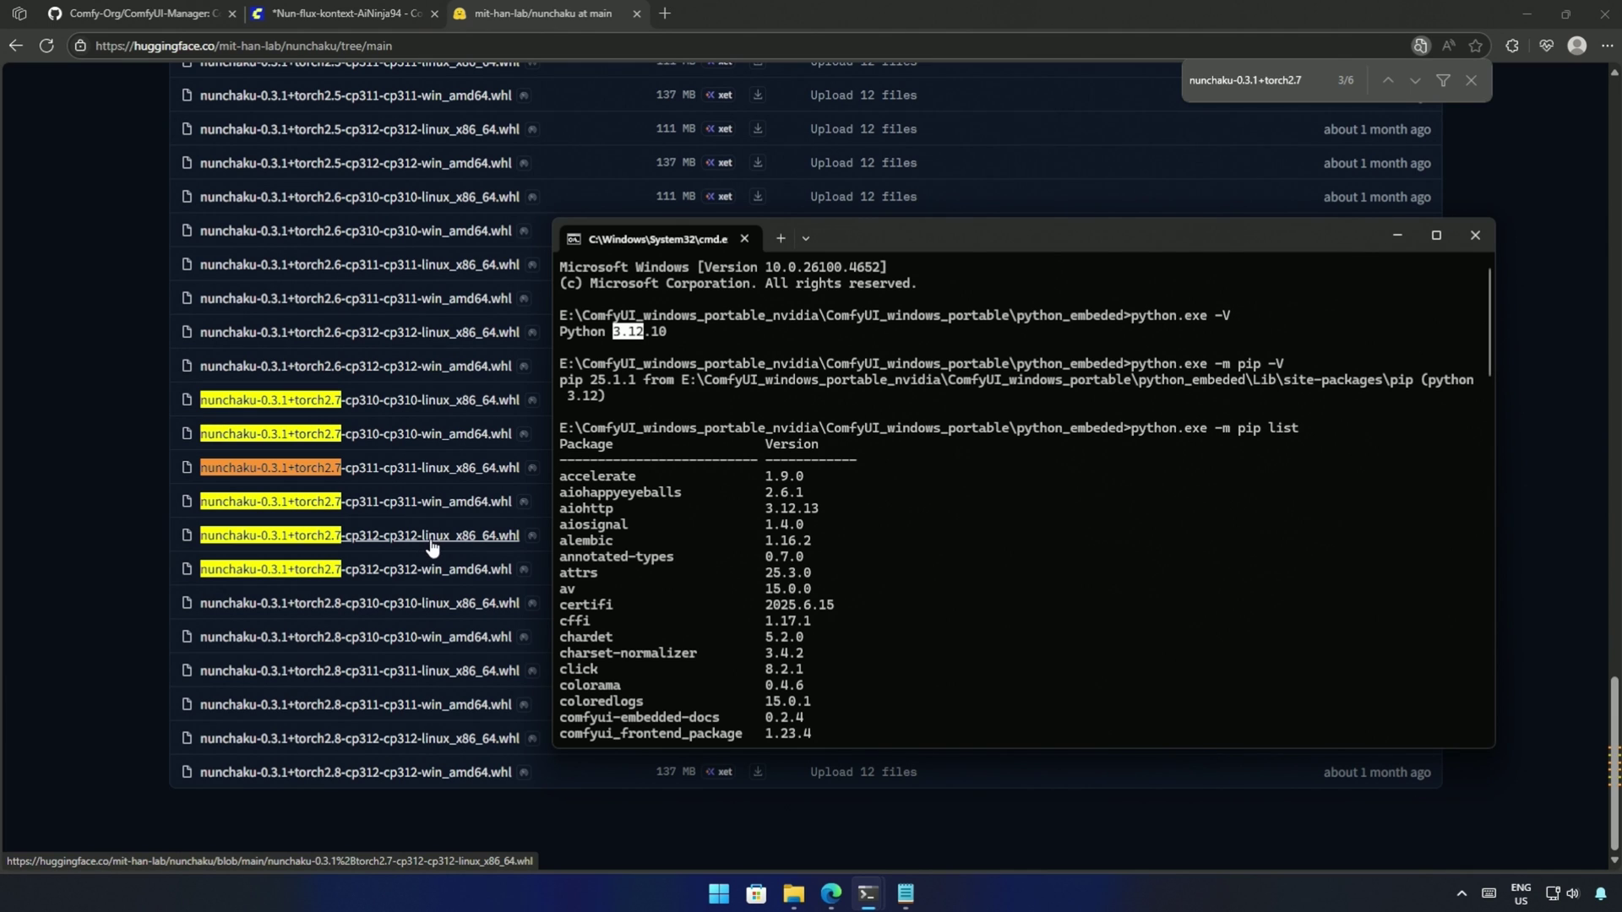
- Copy the torch2.7 cp312 win_amd64 wheel link and pip-install it into the embedded Python
click(380, 582)
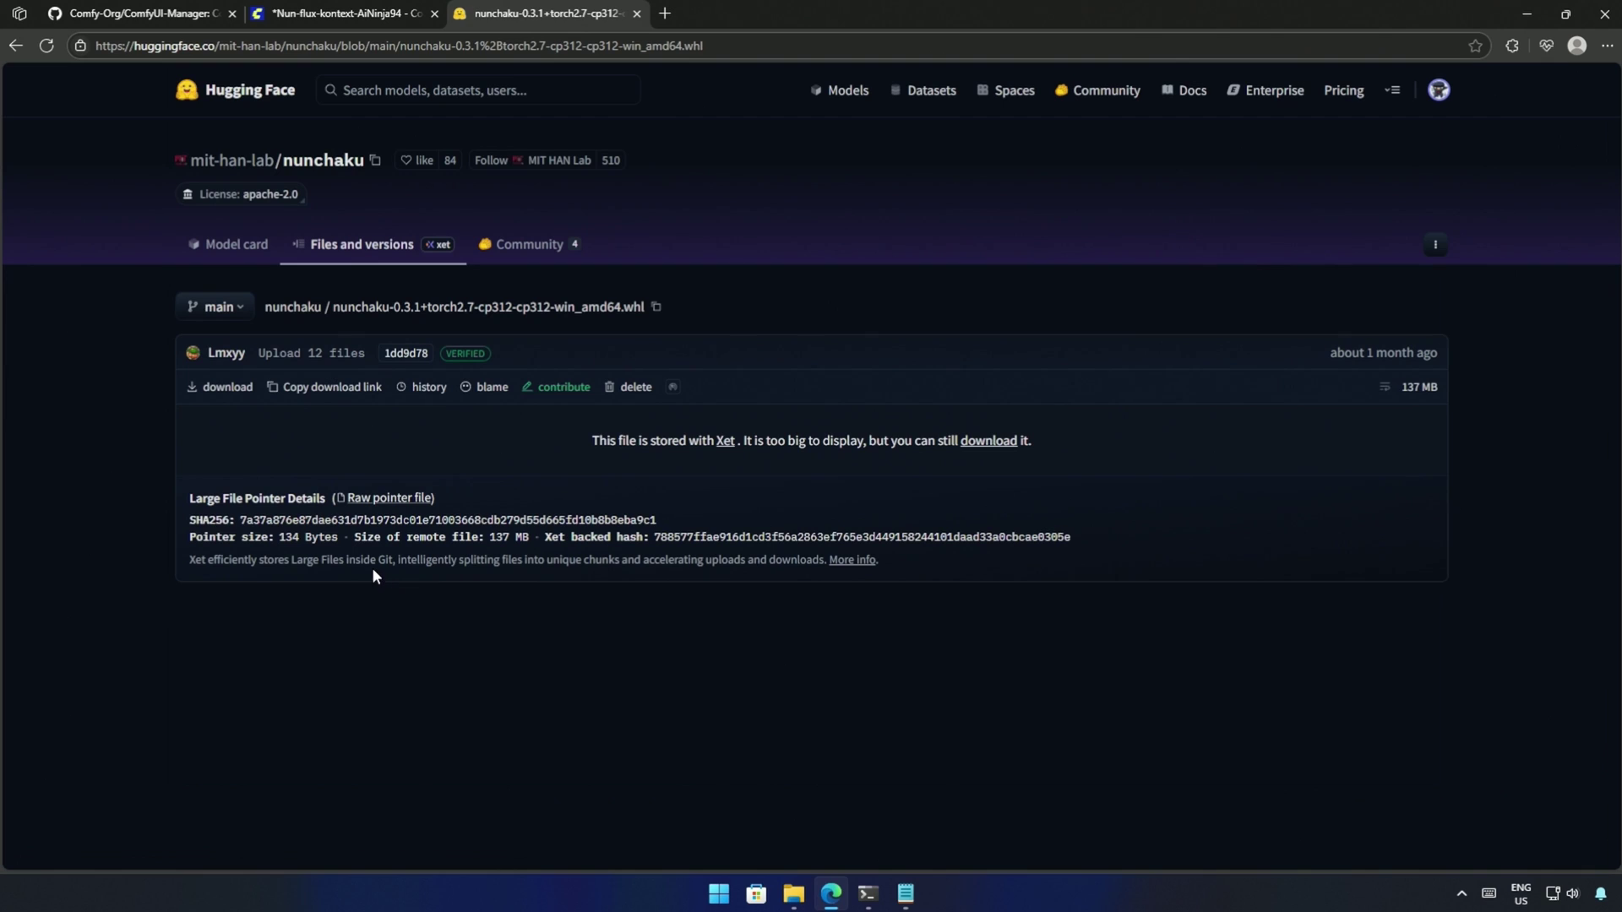
click(309, 391)
key(alt+Tab)
text(python.exe -m pip install)
key(ctrl+v)
key(Return)
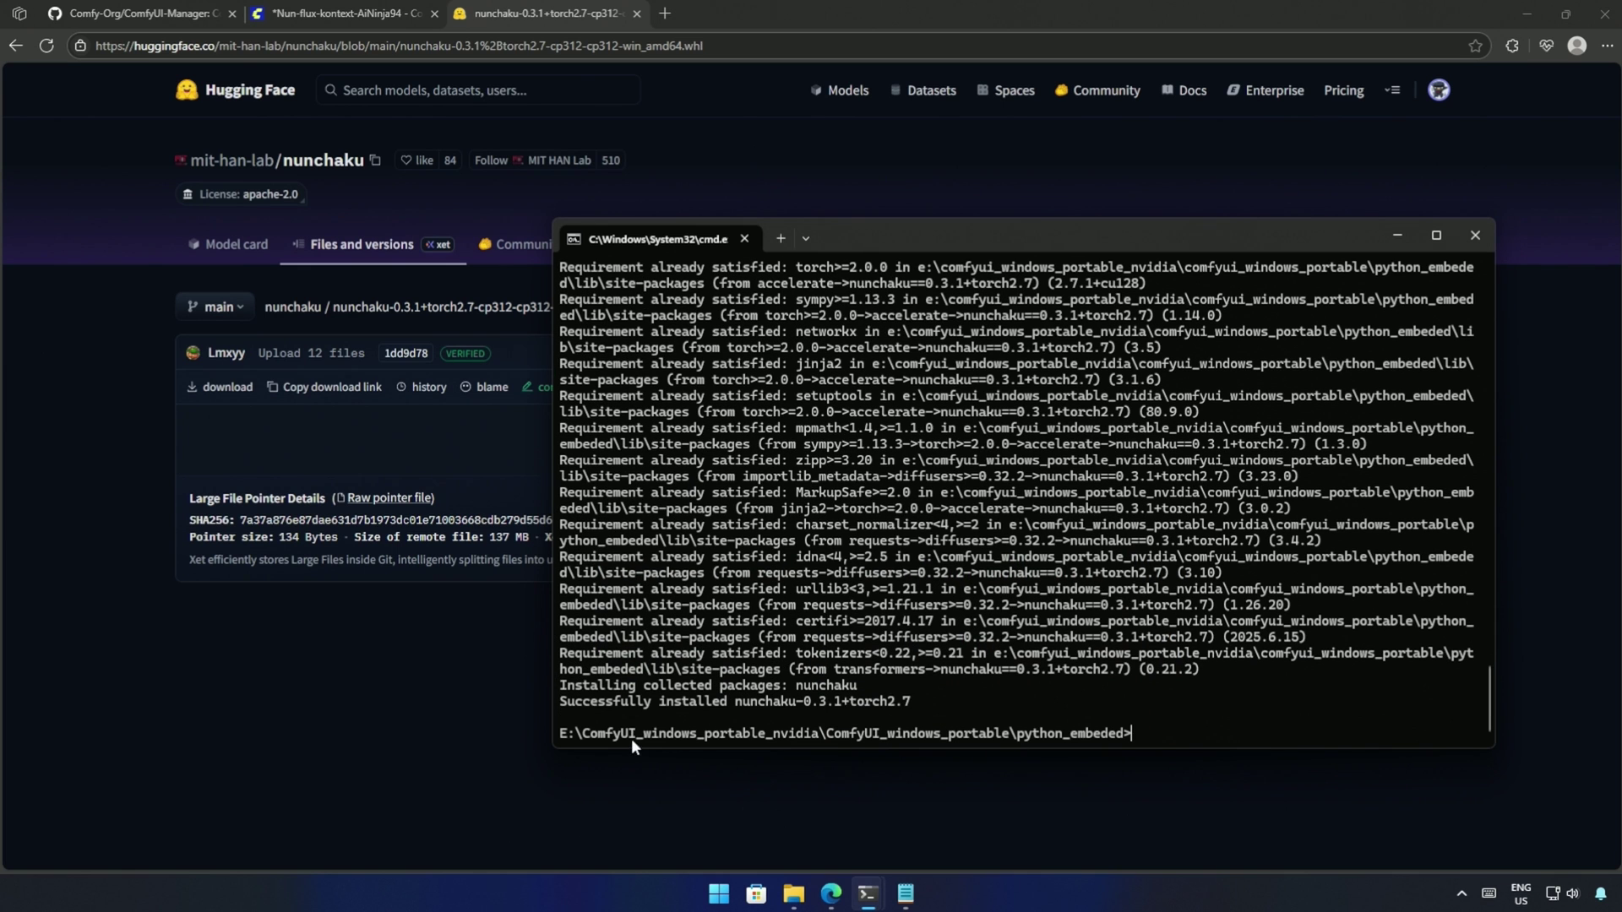
- Confirm nunchaku installed successfully, close the terminal, and relaunch ComfyUI with run_nvidia_gpu
drag(588, 707, 913, 703)
key(ctrl+c)
click(1475, 235)
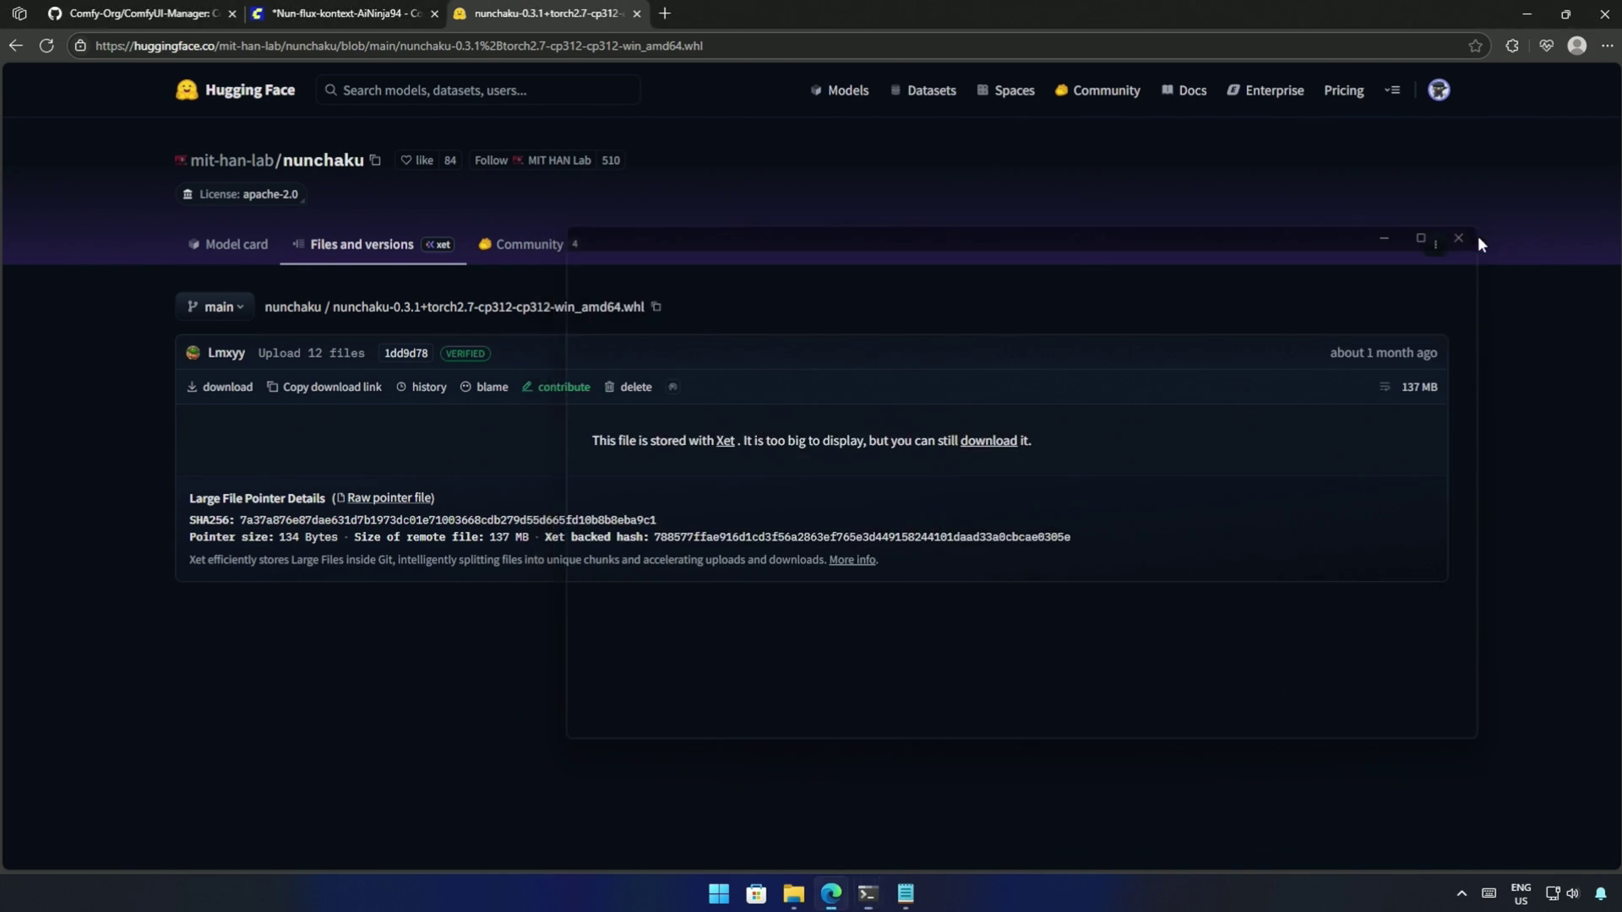
double_click(414, 367)
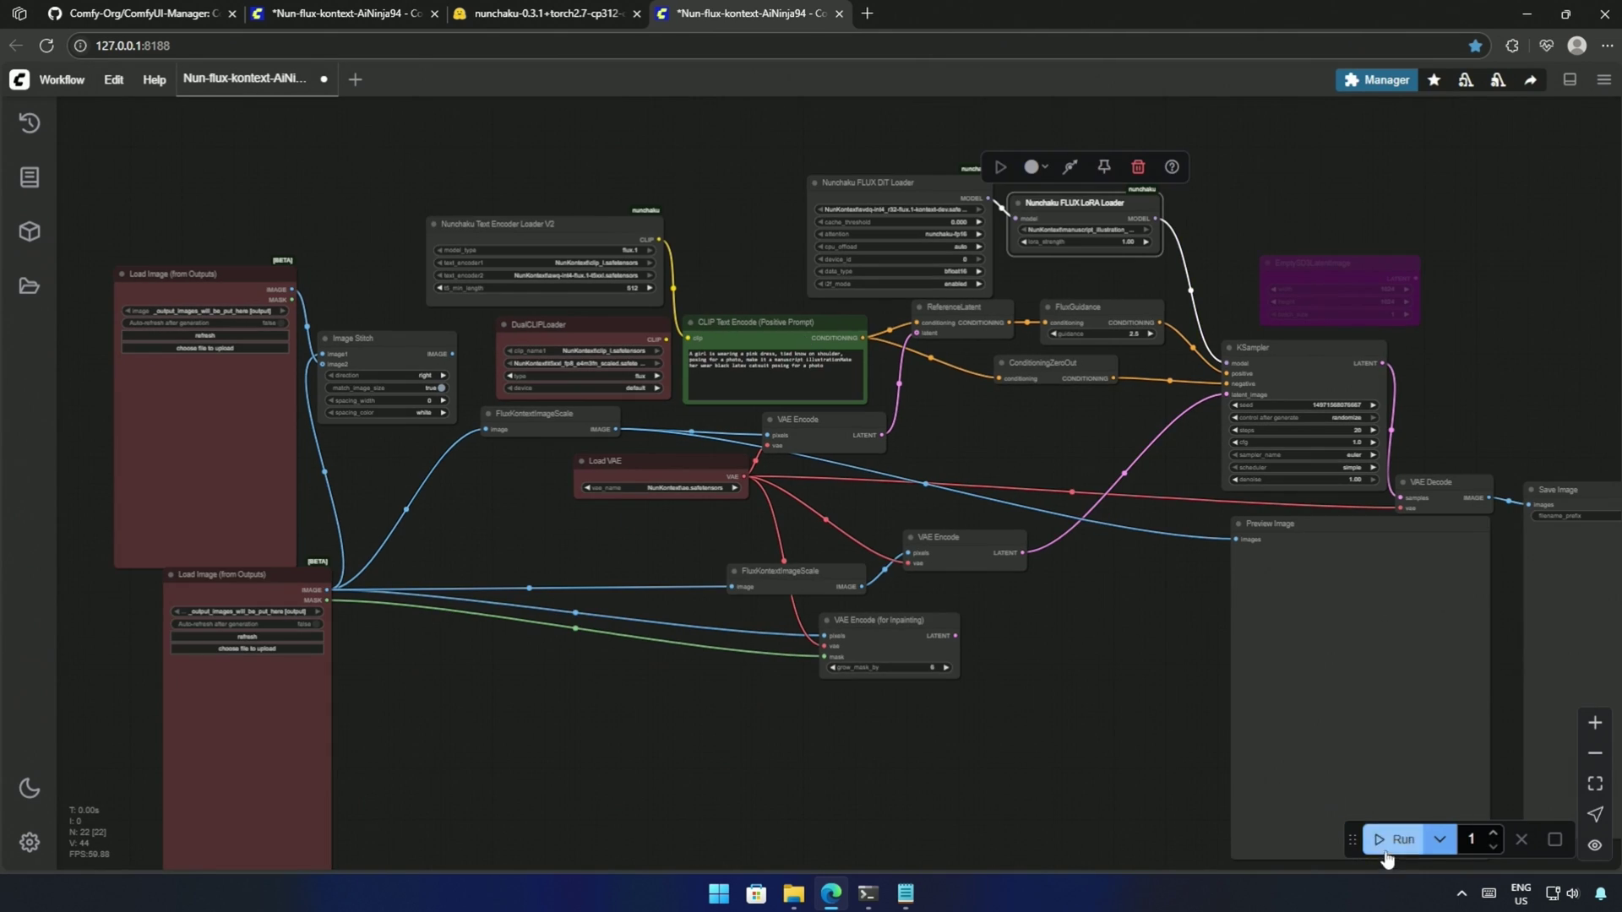
- Run the Kontext workflow, dismiss the LoadImageOutput error, and inspect the latex-outfit result in Save Image
click(1382, 842)
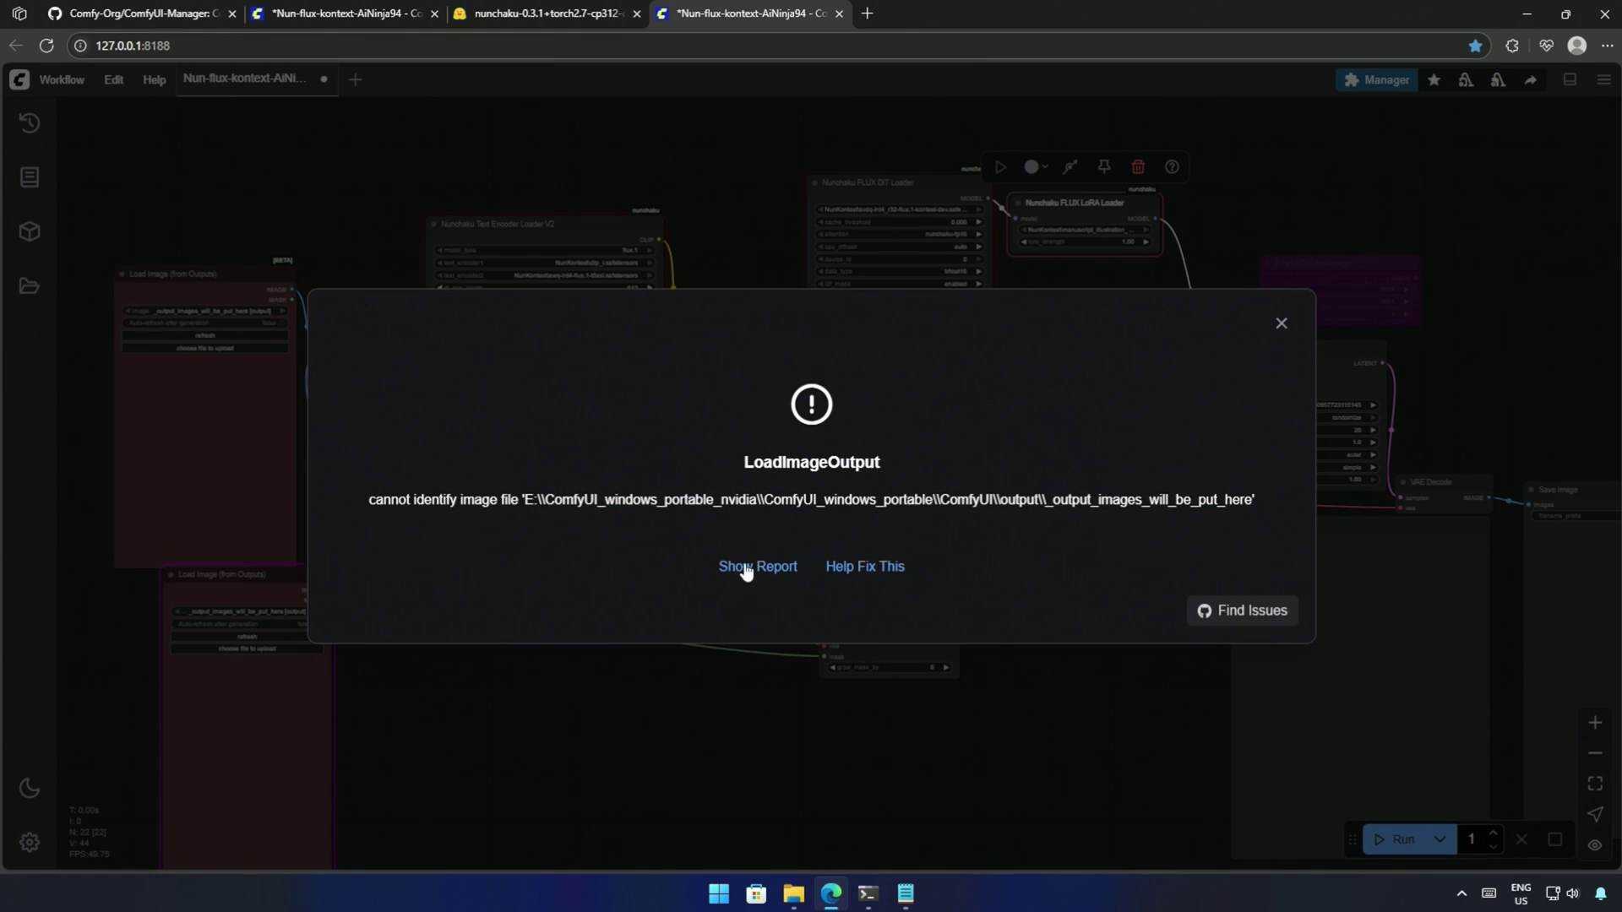
key(Escape)
scroll(605, 763, up, 5)
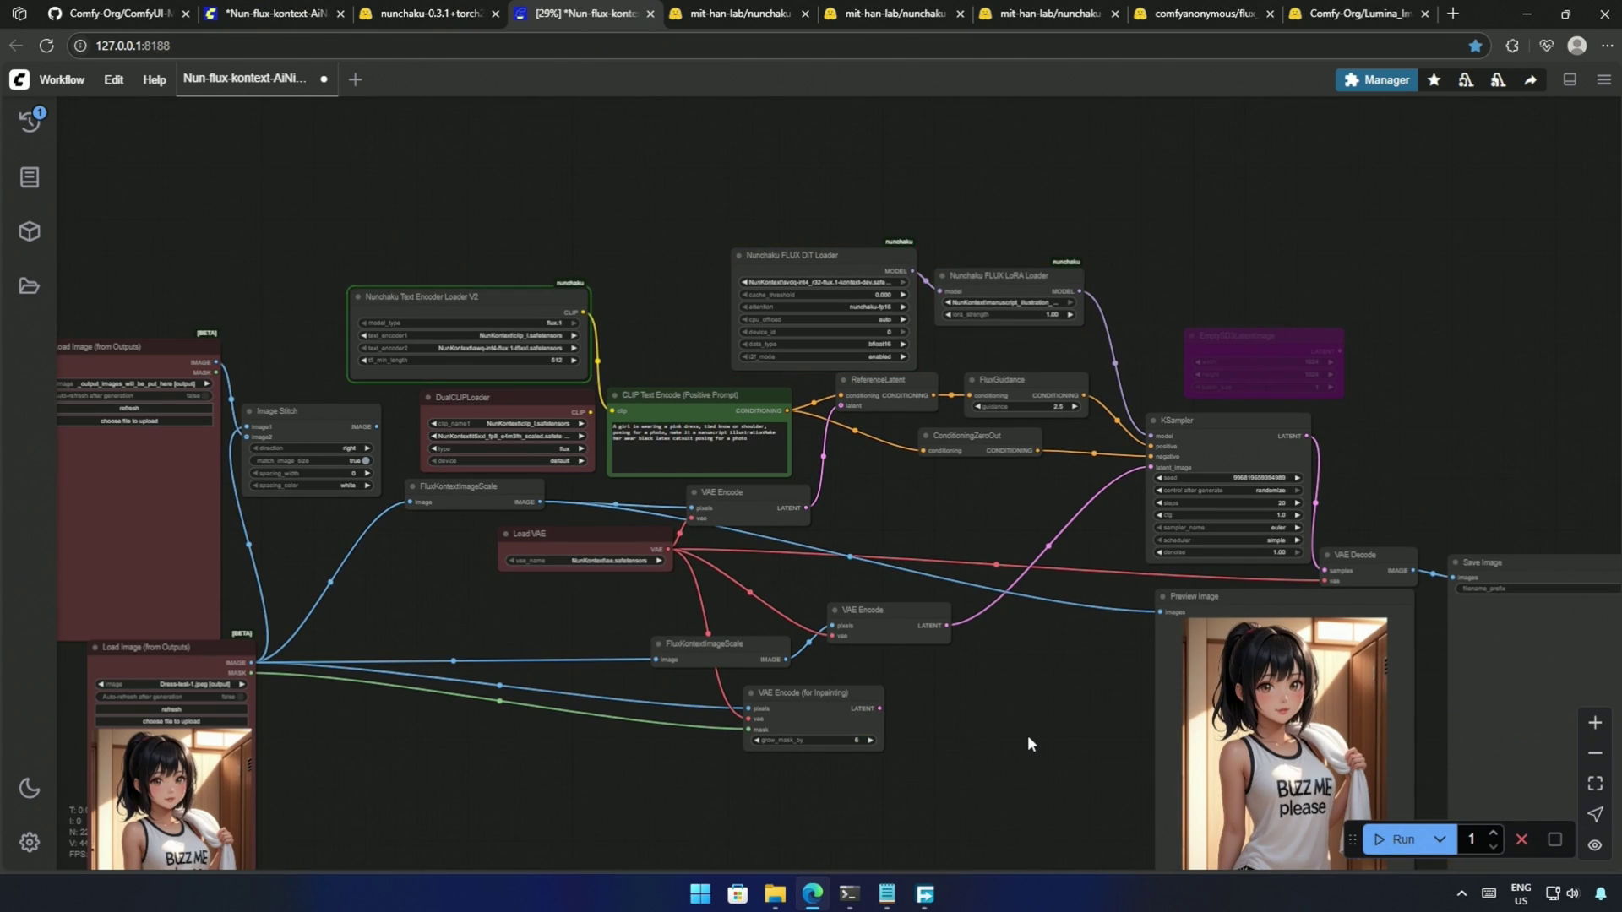
drag(1027, 736, 648, 651)
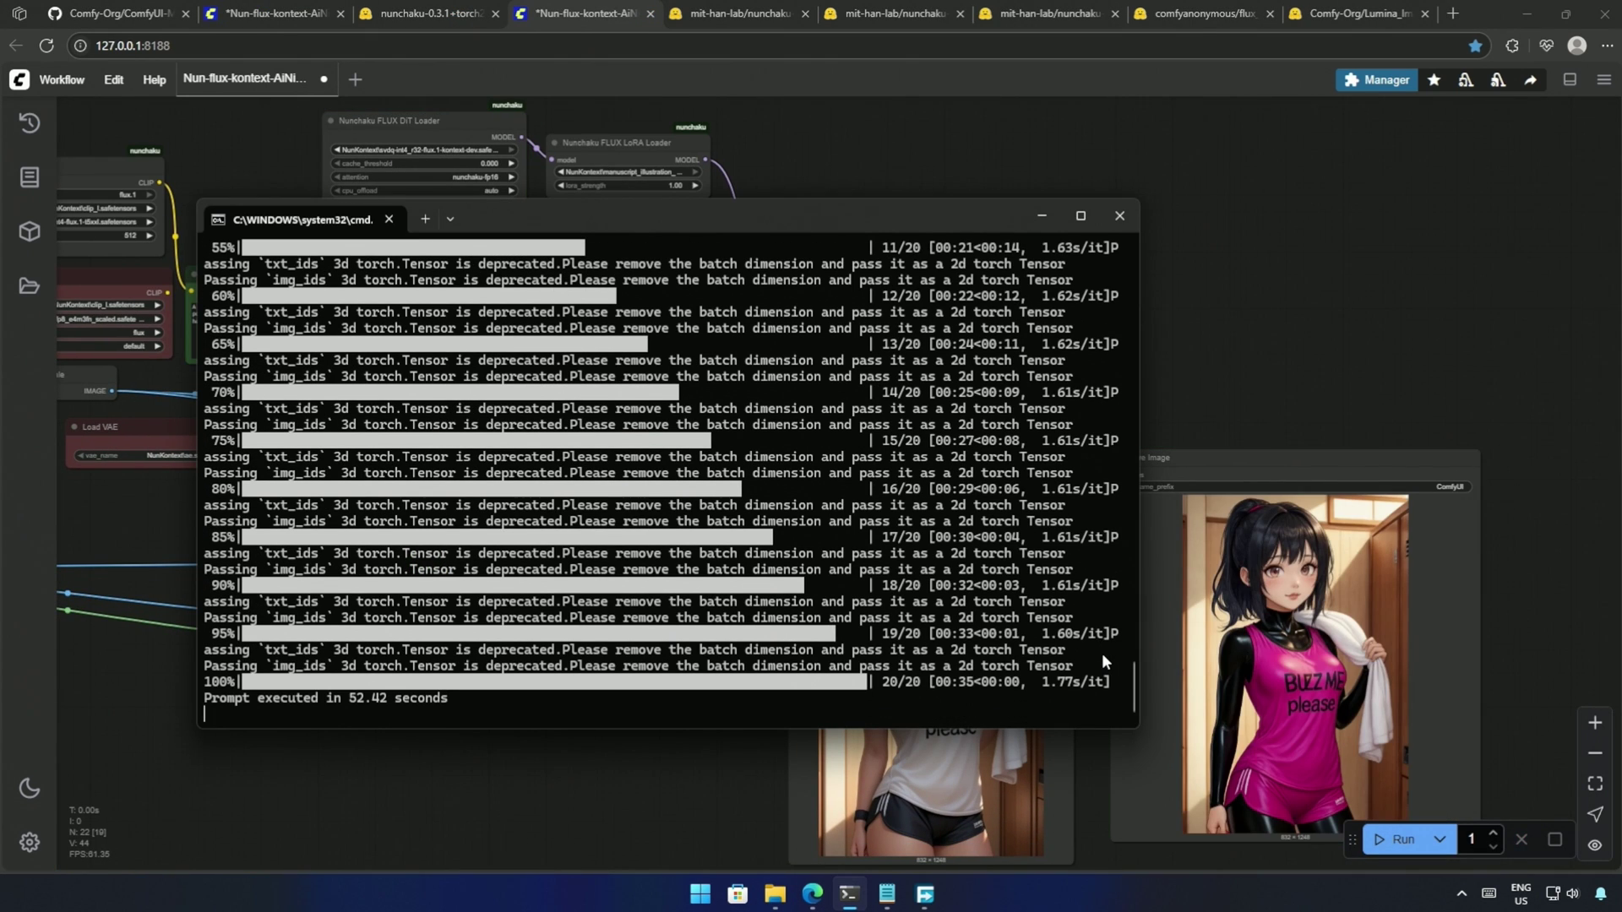
drag(1182, 365, 1128, 604)
scroll(1129, 604, up, 5)
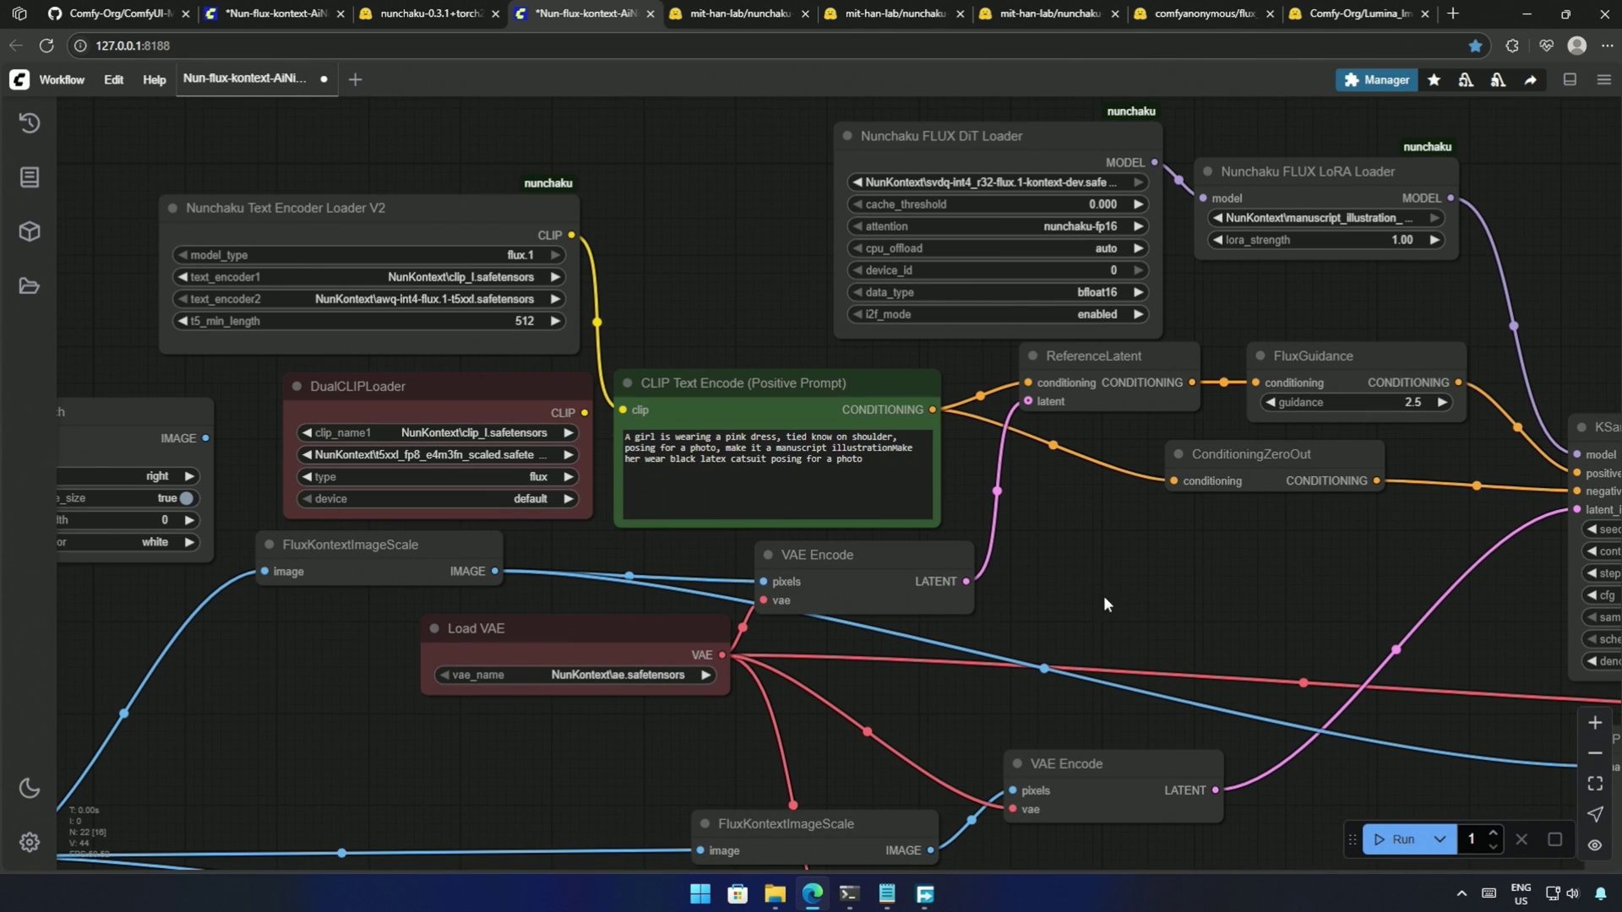
drag(1088, 596, 805, 454)
scroll(1132, 709, down, 2)
drag(1132, 709, 740, 504)
scroll(960, 580, down, 2)
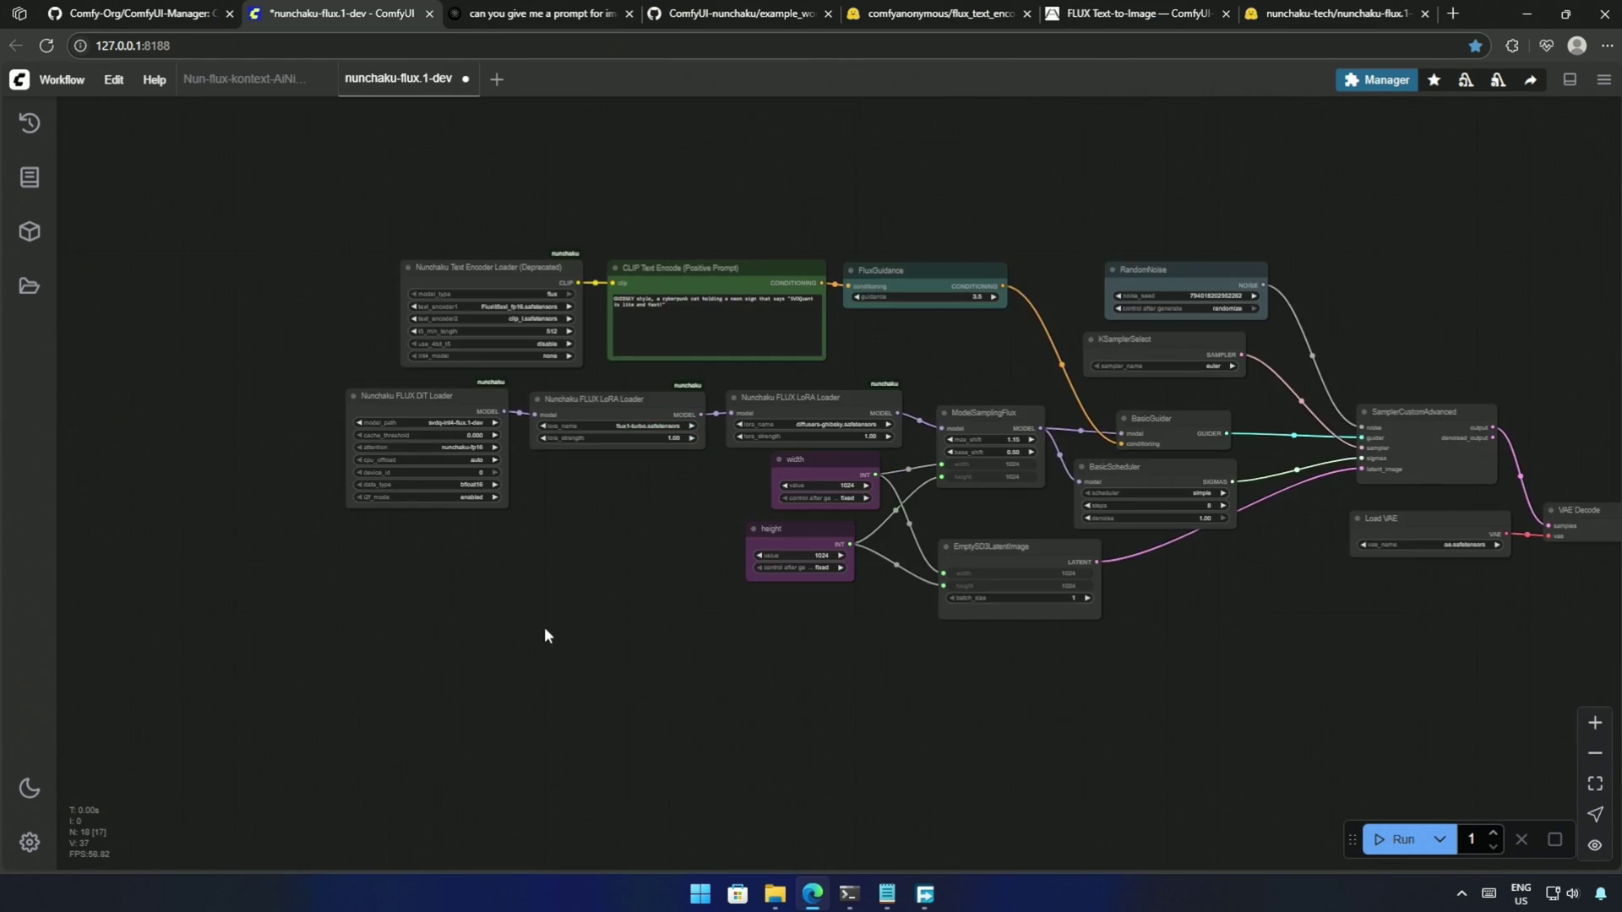
- Review the flux.1-dev prompt and LoRA nodes, queue with Ctrl+Enter, and view the neon-sign cat
drag(544, 633, 739, 779)
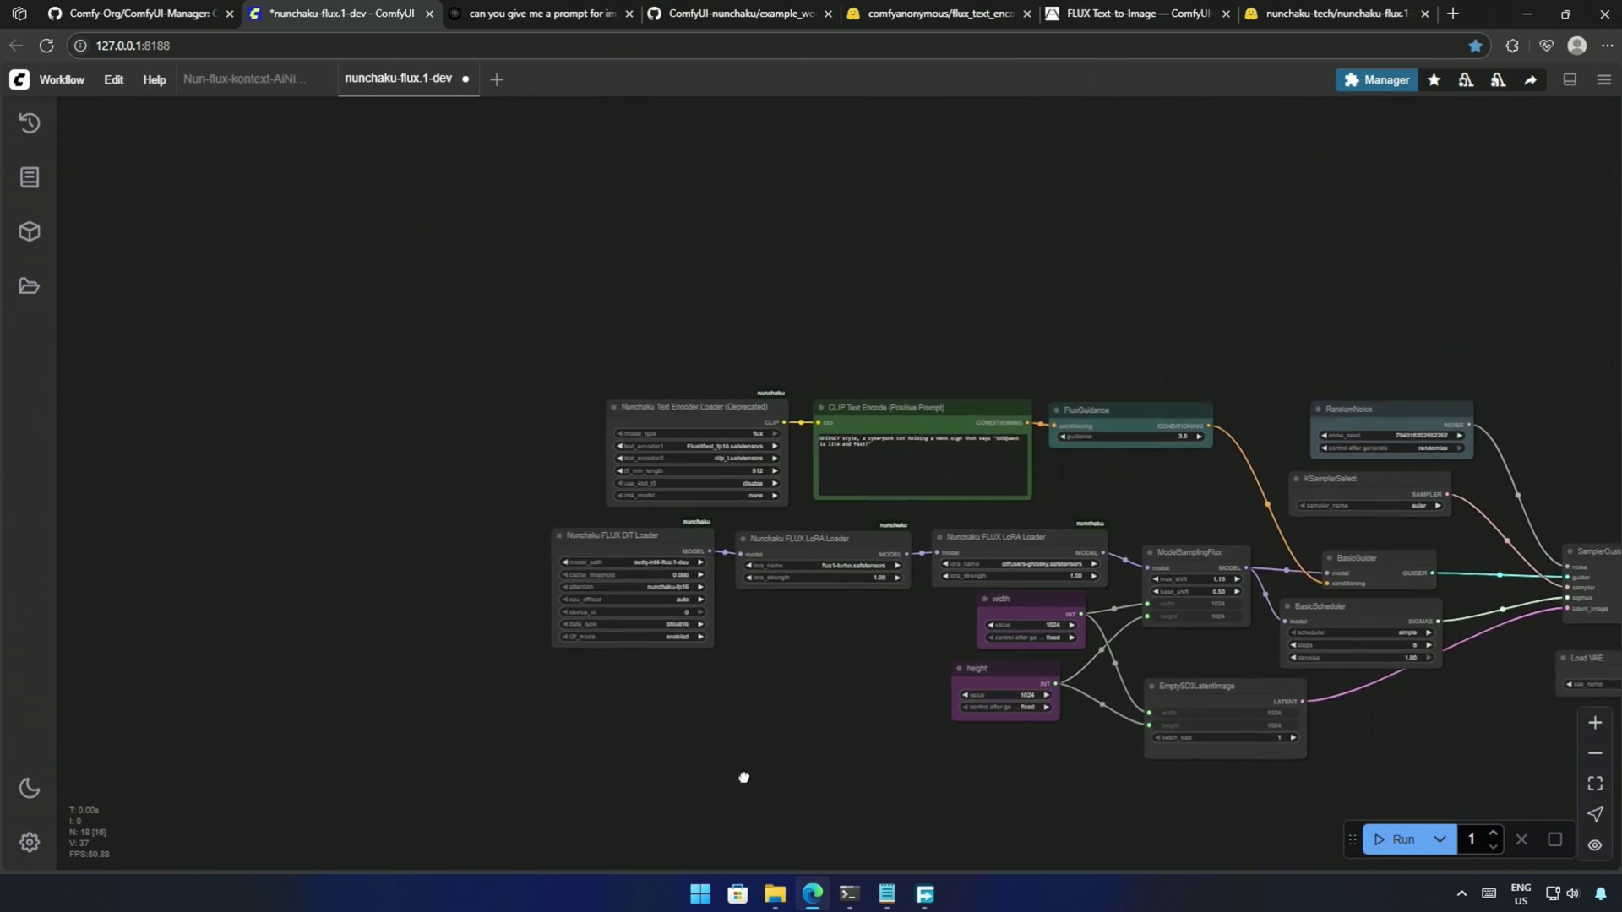
scroll(752, 718, up, 3)
scroll(767, 652, up, 2)
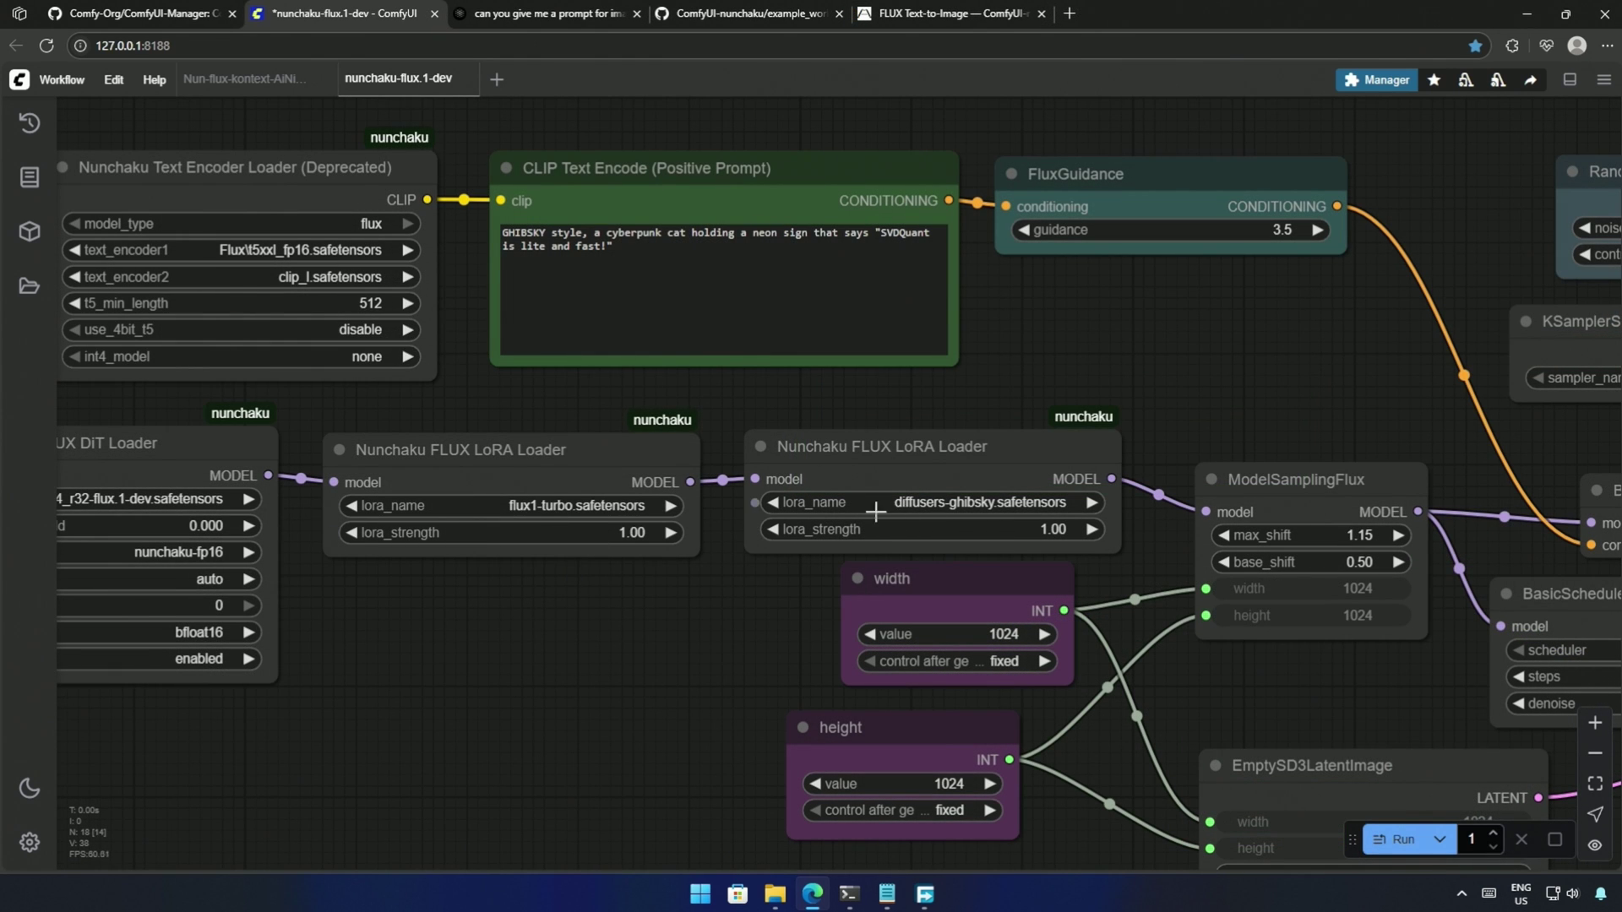
scroll(796, 521, down, 2)
drag(1252, 443, 579, 383)
scroll(678, 342, down, 2)
scroll(1021, 662, down, 2)
key(ctrl+Return)
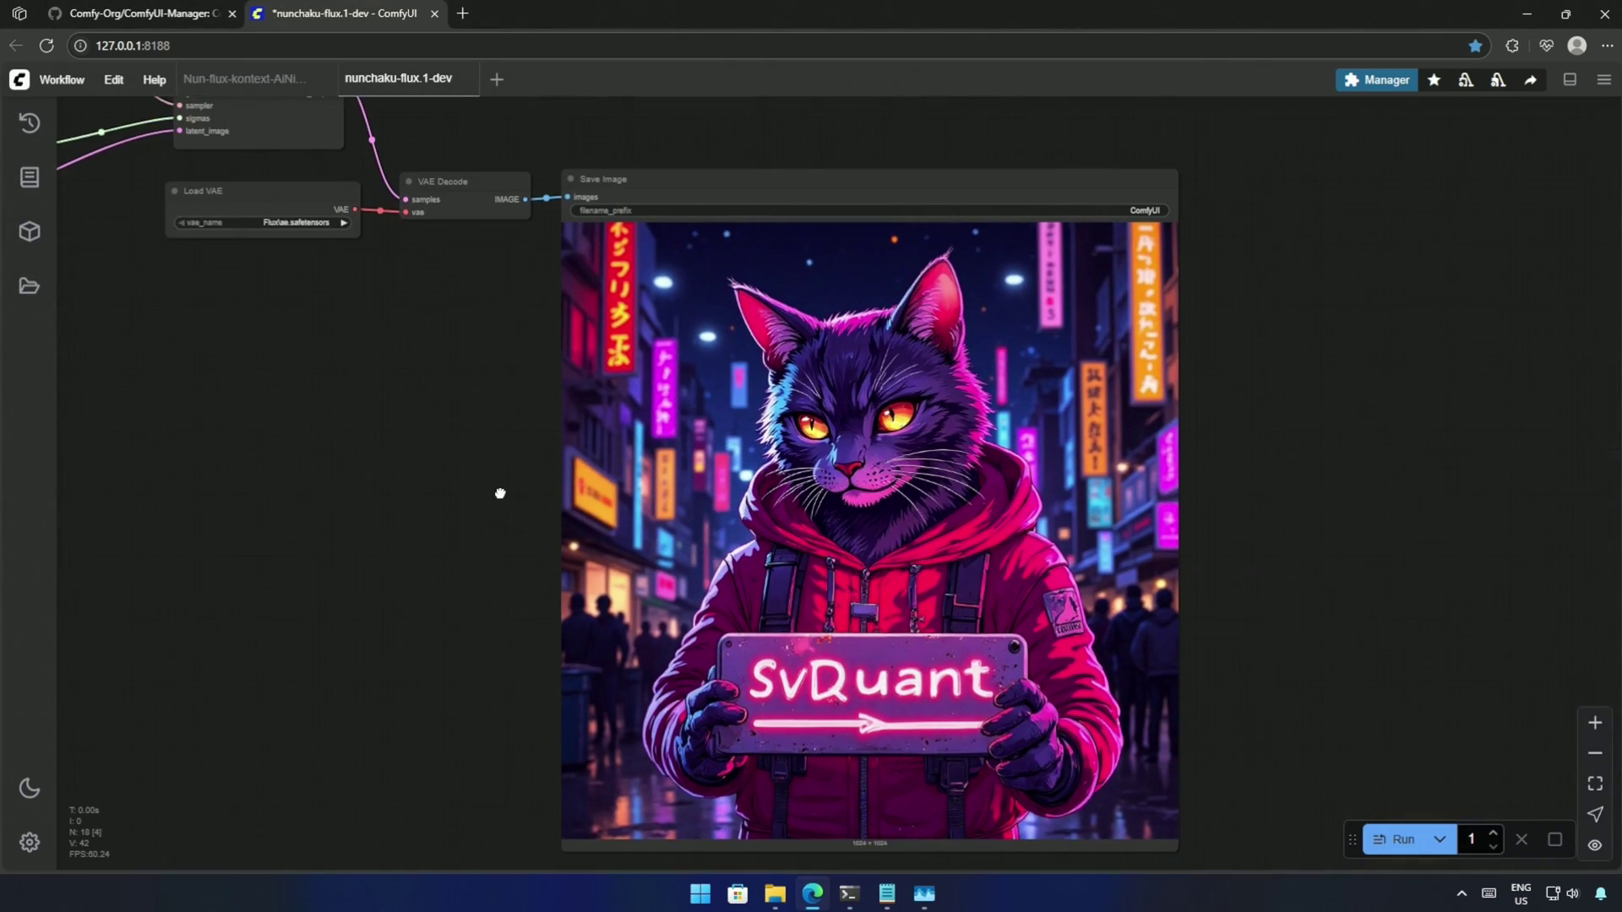
scroll(524, 482, up, 2)
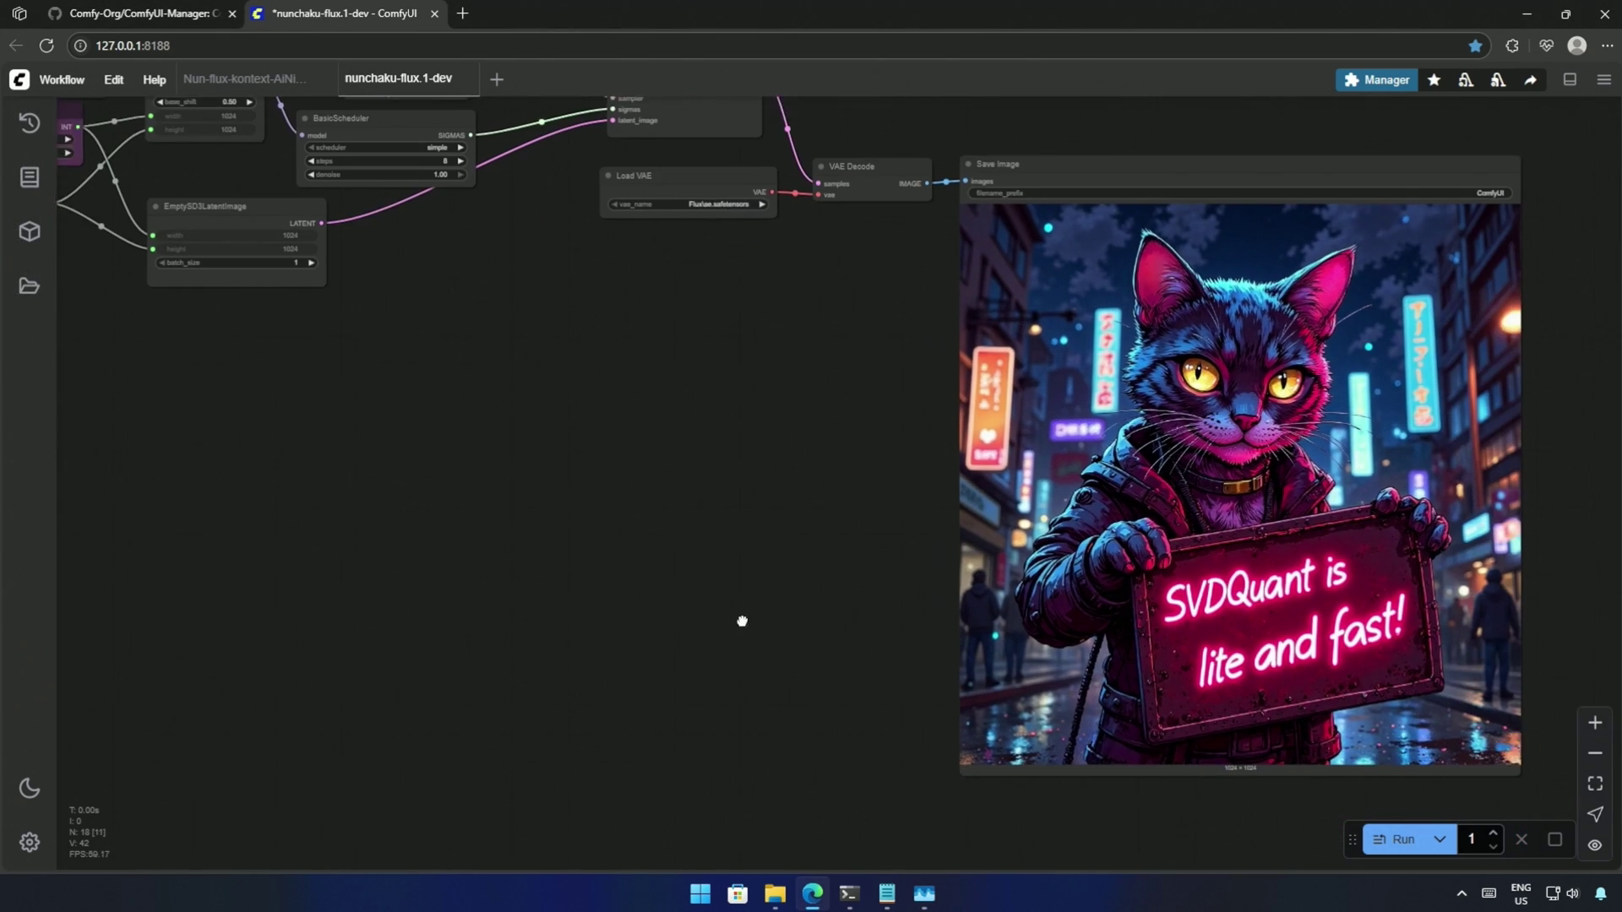
drag(742, 620, 728, 618)
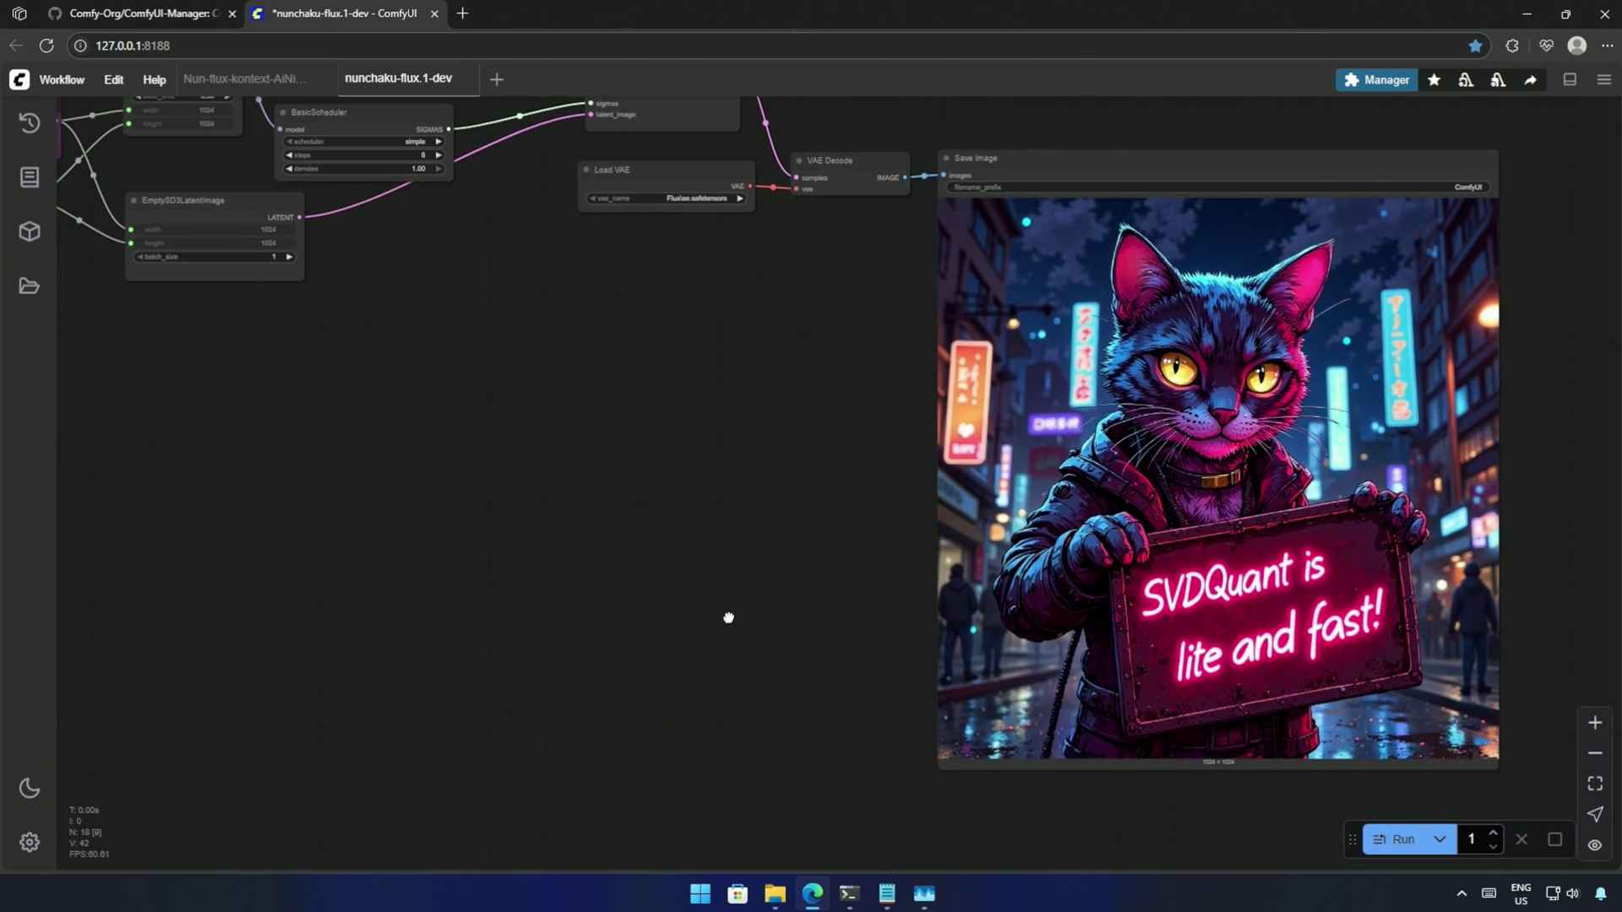
- Queue two more cyberpunk cat generations and watch them finish in the console in about 6.7 seconds each
click(1396, 839)
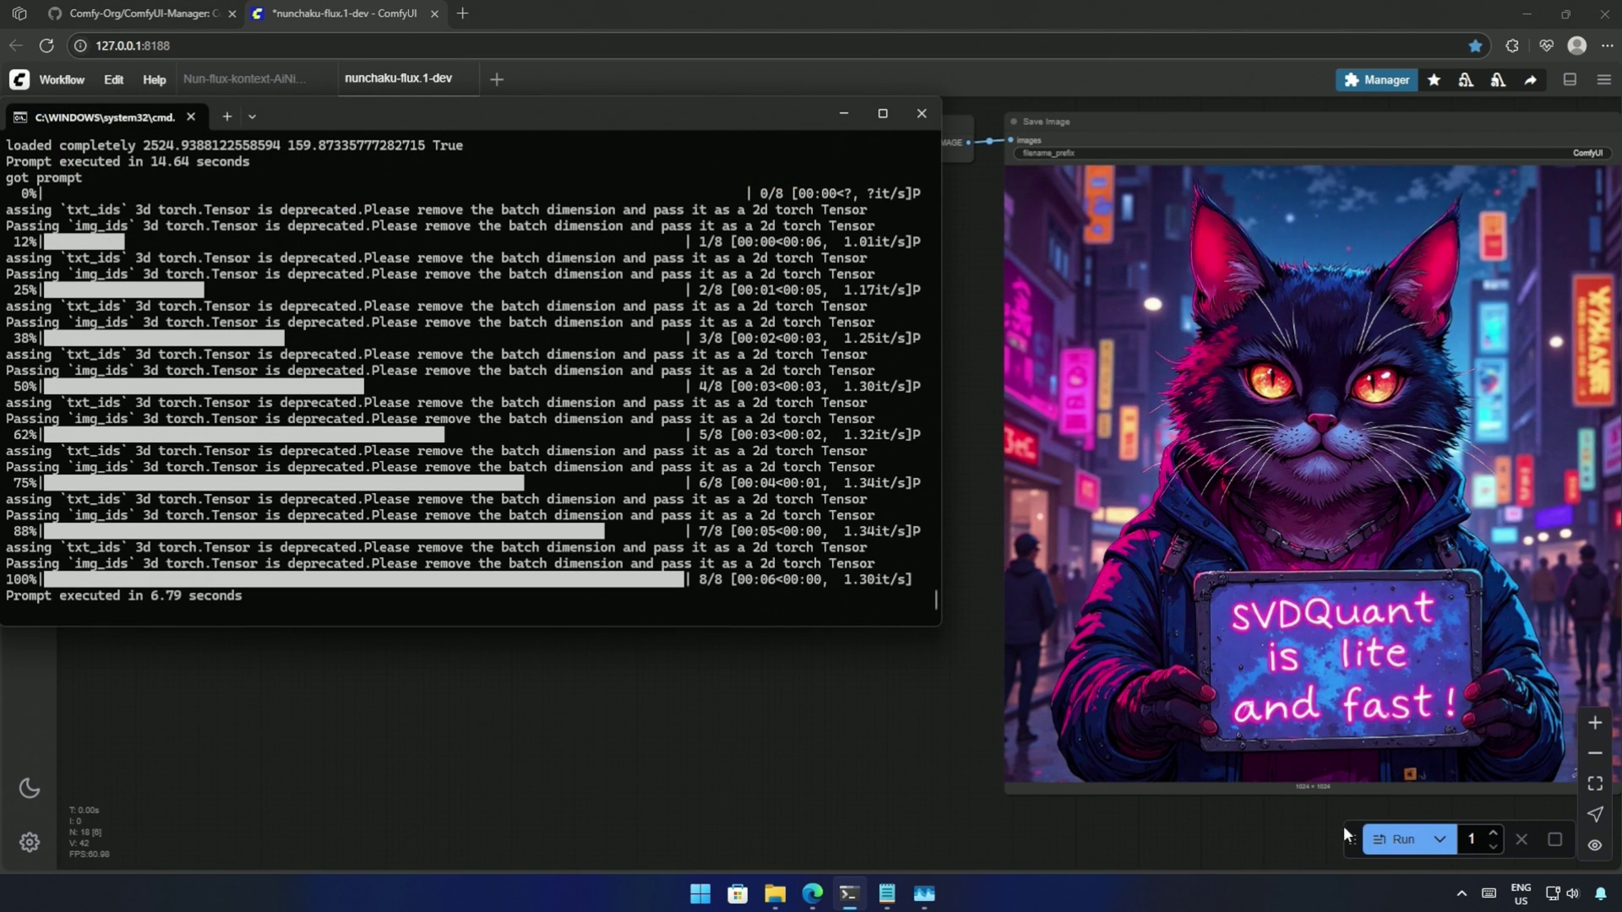
click(1394, 839)
click(849, 894)
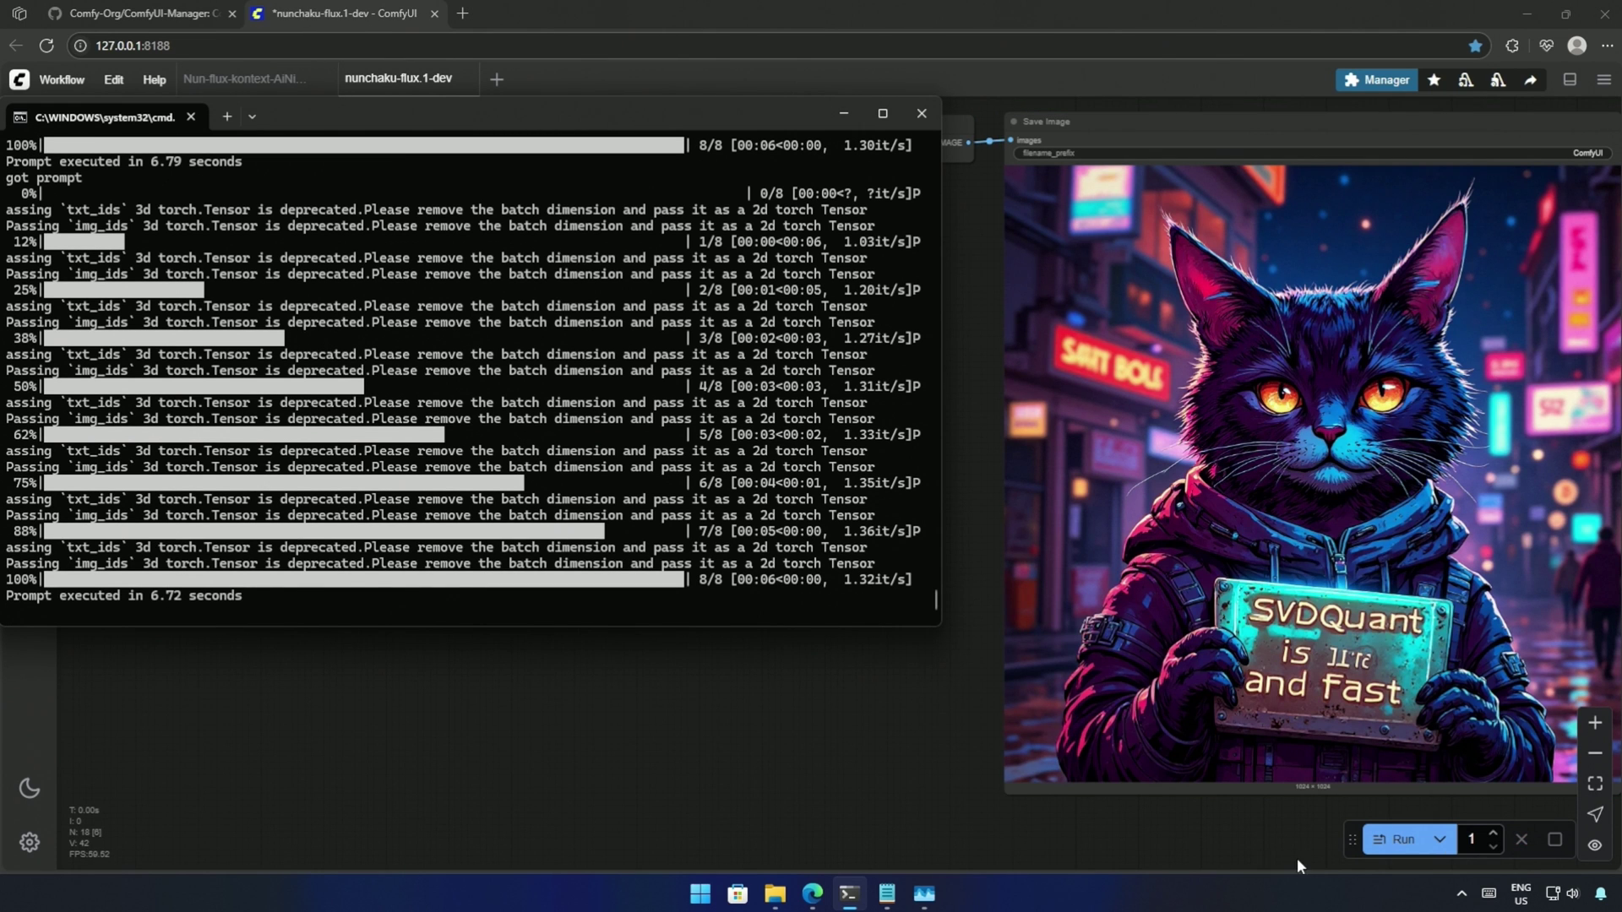
- Bring the browser forward and frame the CLIP Text Encode prompt and the two chained Nunchaku FLUX LoRA Loaders
click(622, 695)
scroll(551, 618, down, 2)
scroll(941, 822, up, 5)
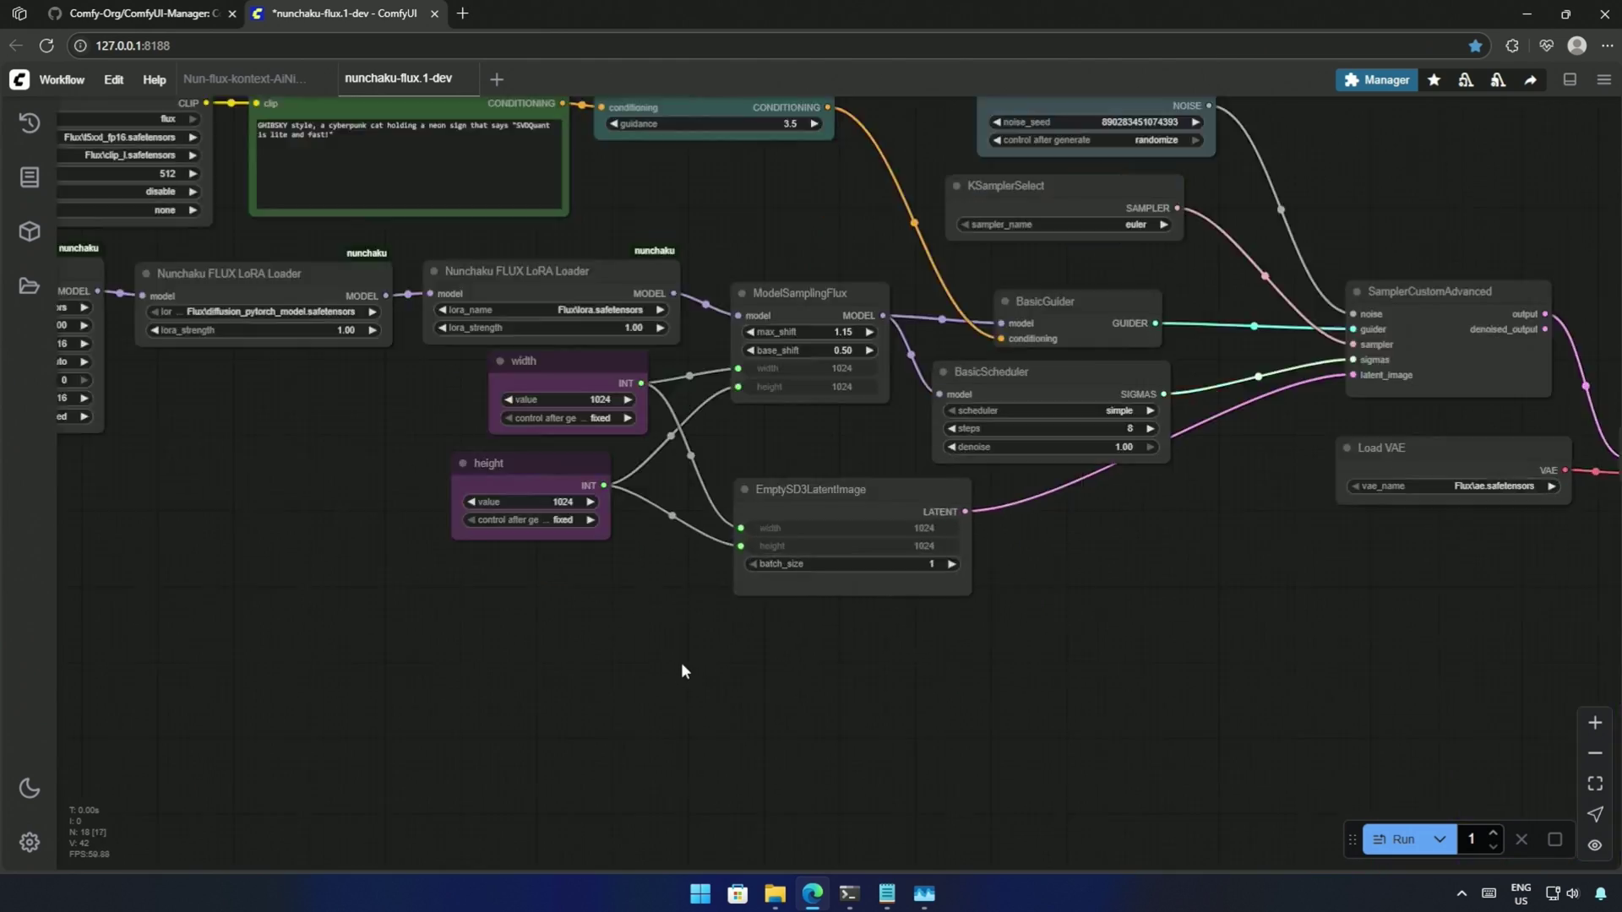
drag(363, 461, 372, 676)
scroll(371, 676, up, 4)
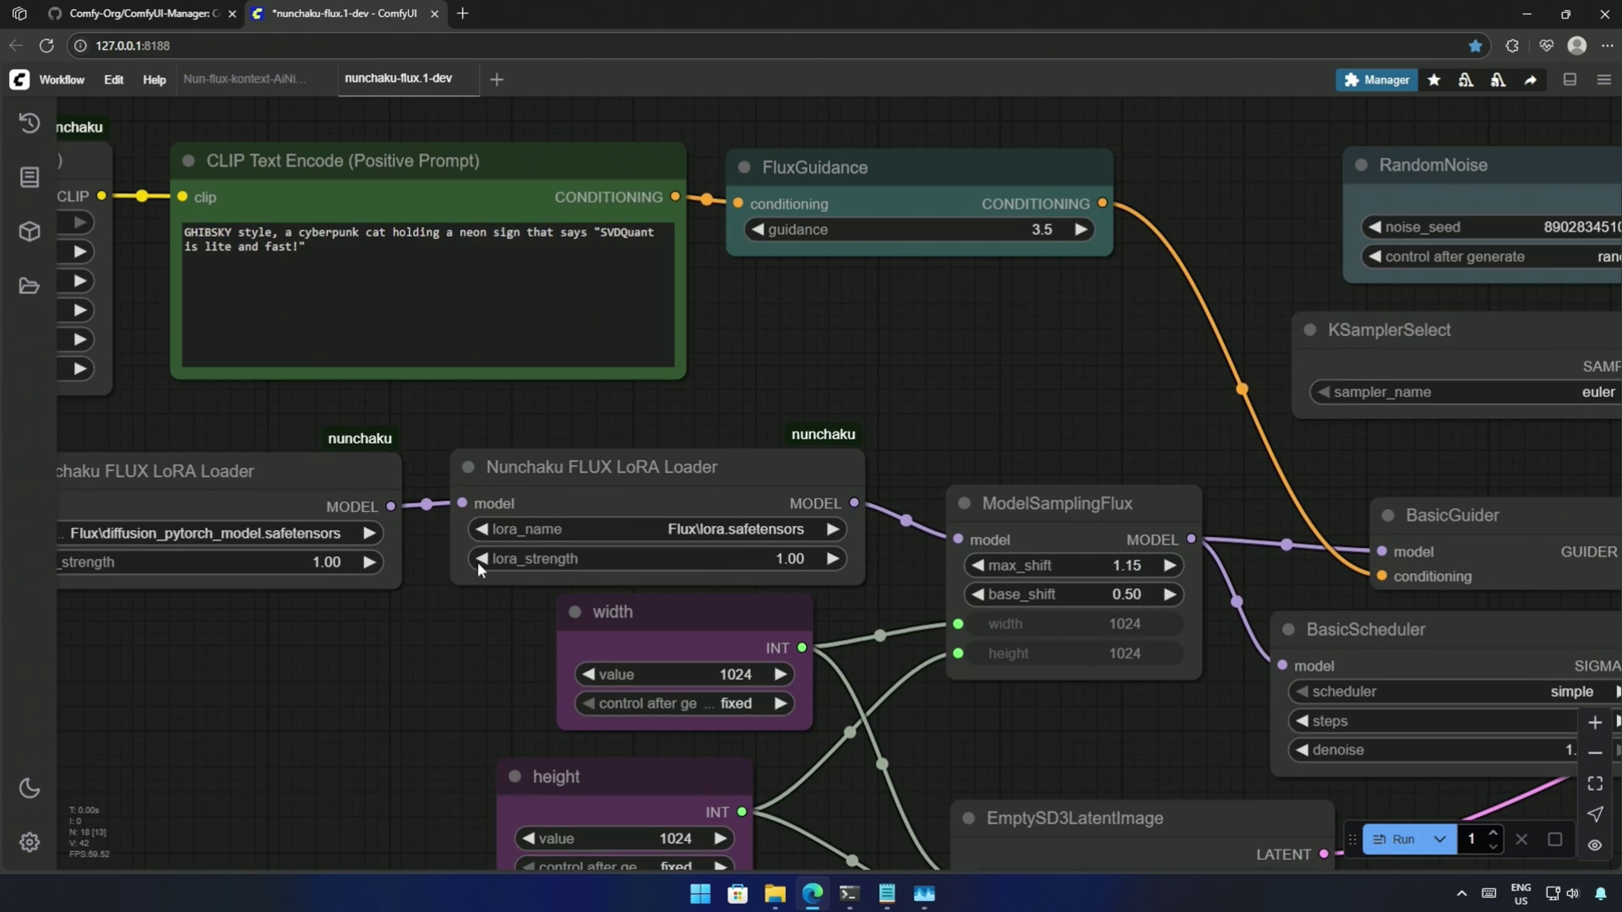
drag(810, 391, 813, 432)
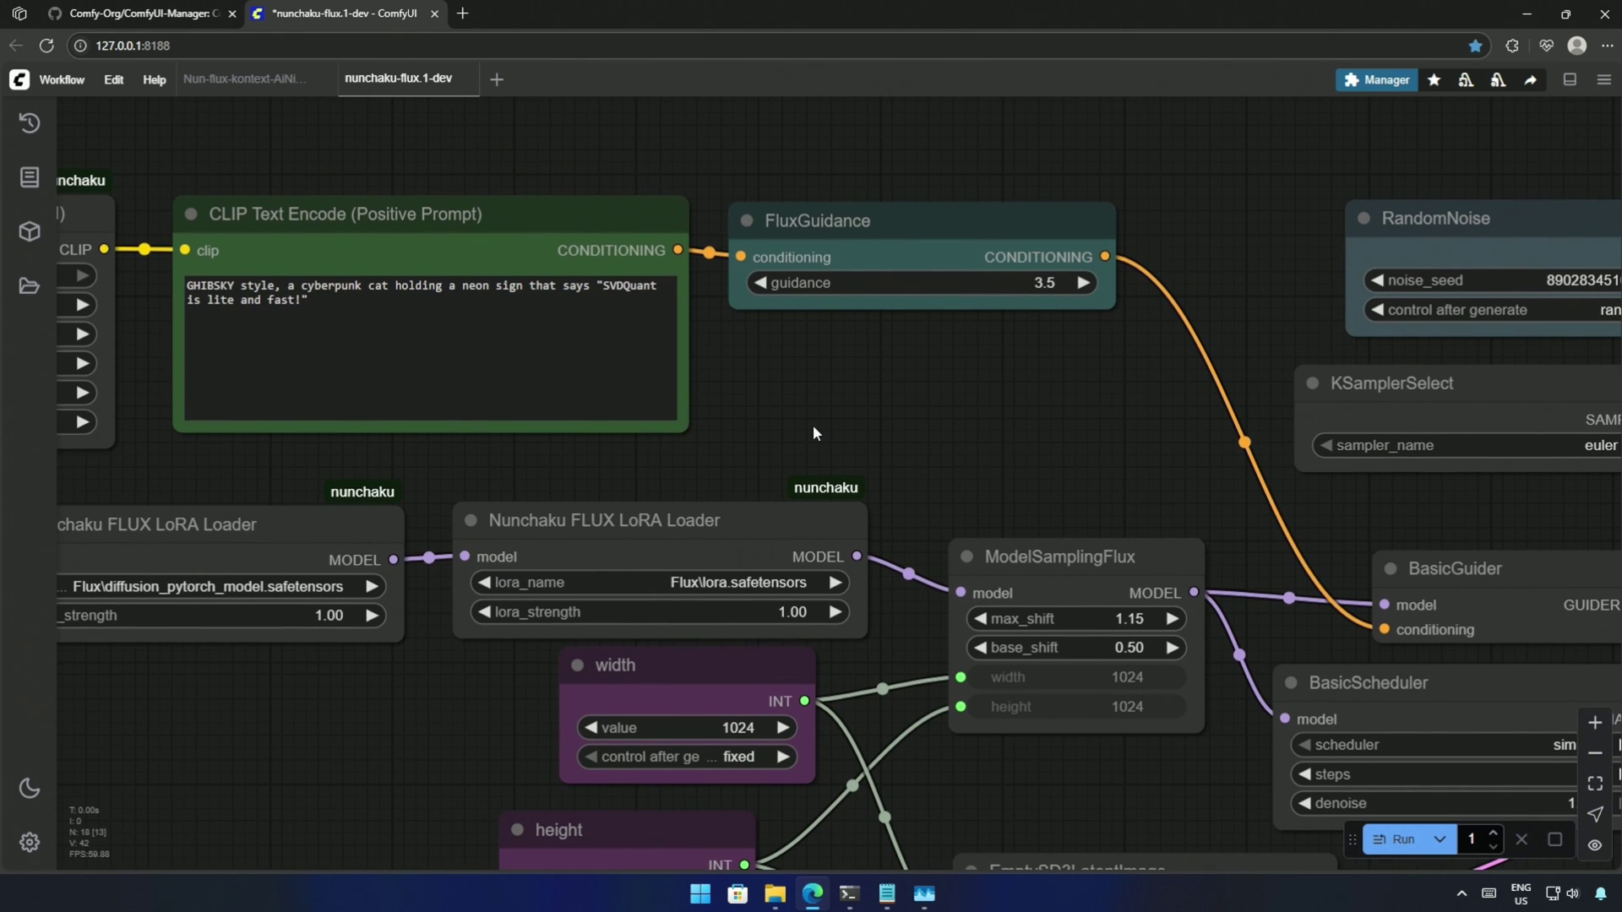